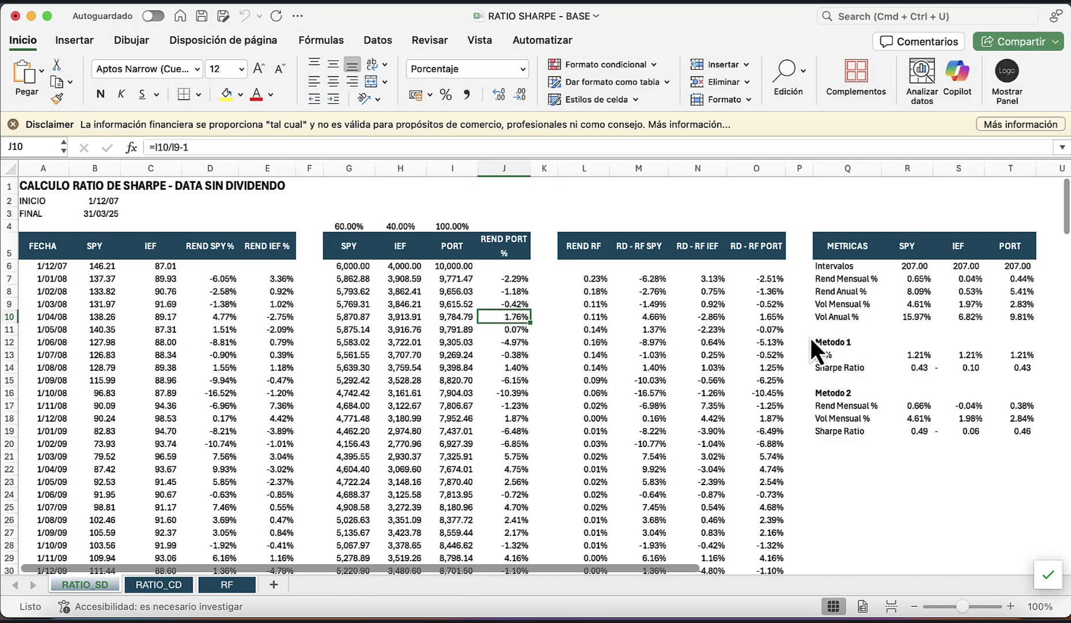
Examine the two Sharpe ratio formula images beside the METRICAS table on the RATIO_SD sheet.
left_click(823, 316)
key("Right")
key("Right")
key("Right")
key("Right")
key("Right")
key("Right")
key("Right")
key("Right")
key("Right")
key("Right")
key("Right")
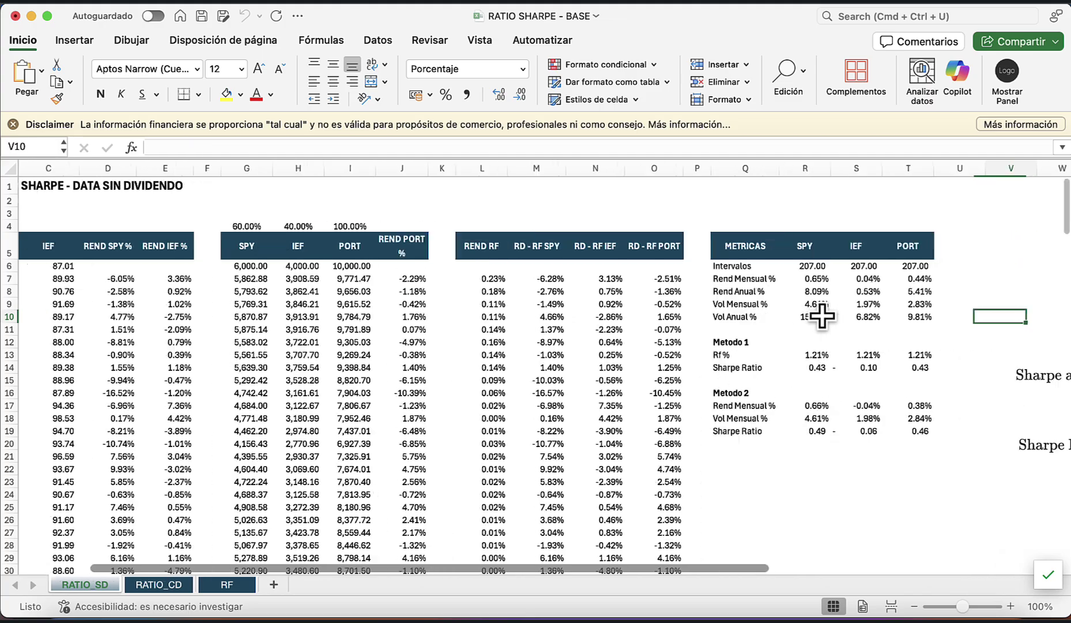
key("Right")
key("Right")
key("Right")
key("Right")
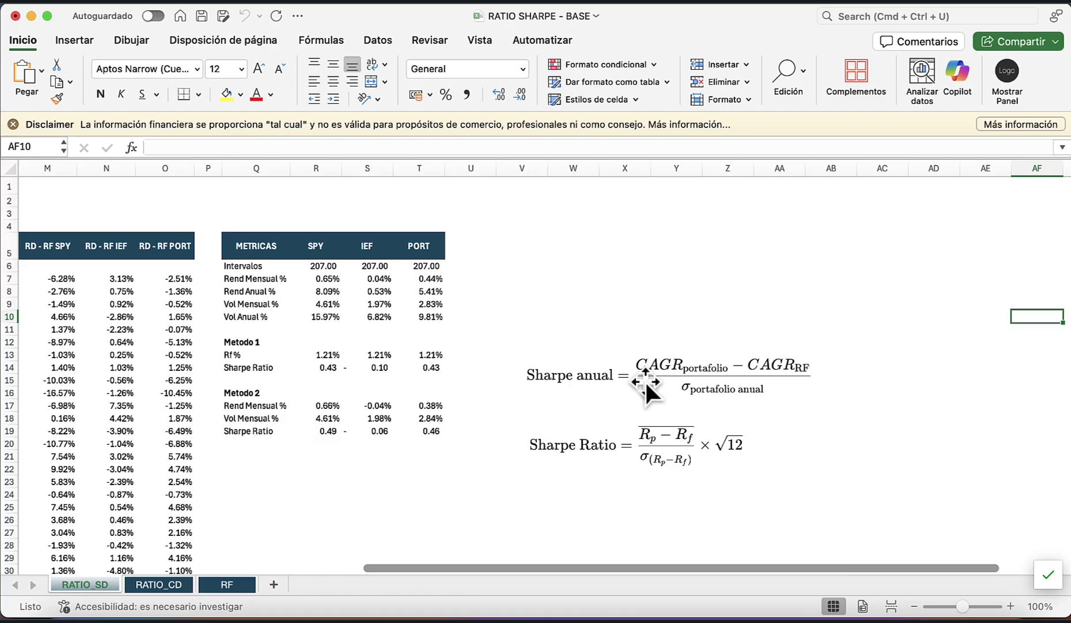
left_click(710, 372)
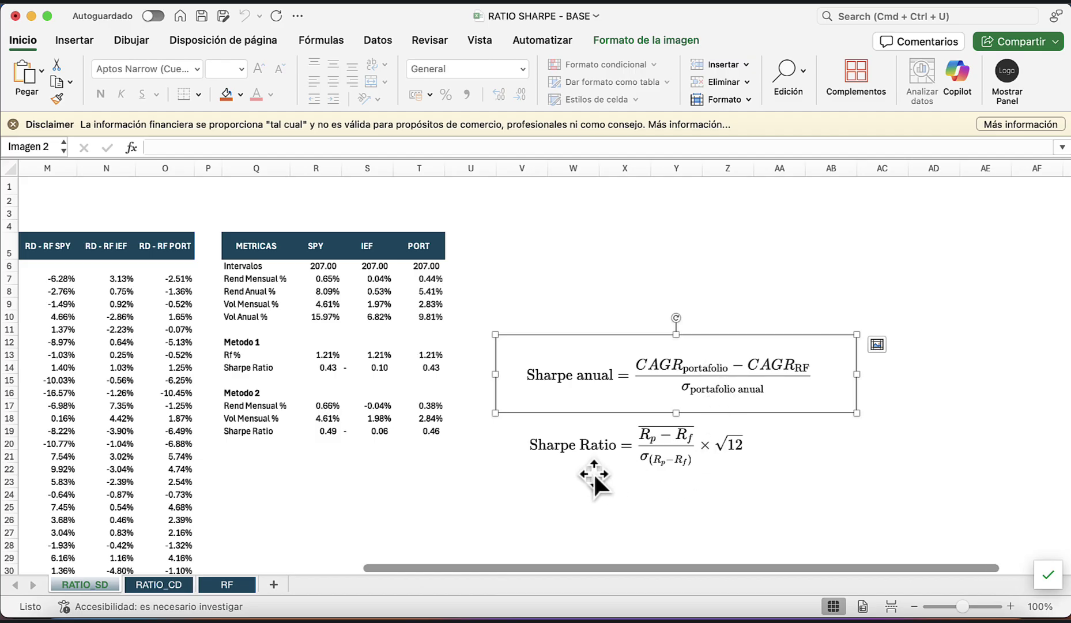
left_click(590, 454)
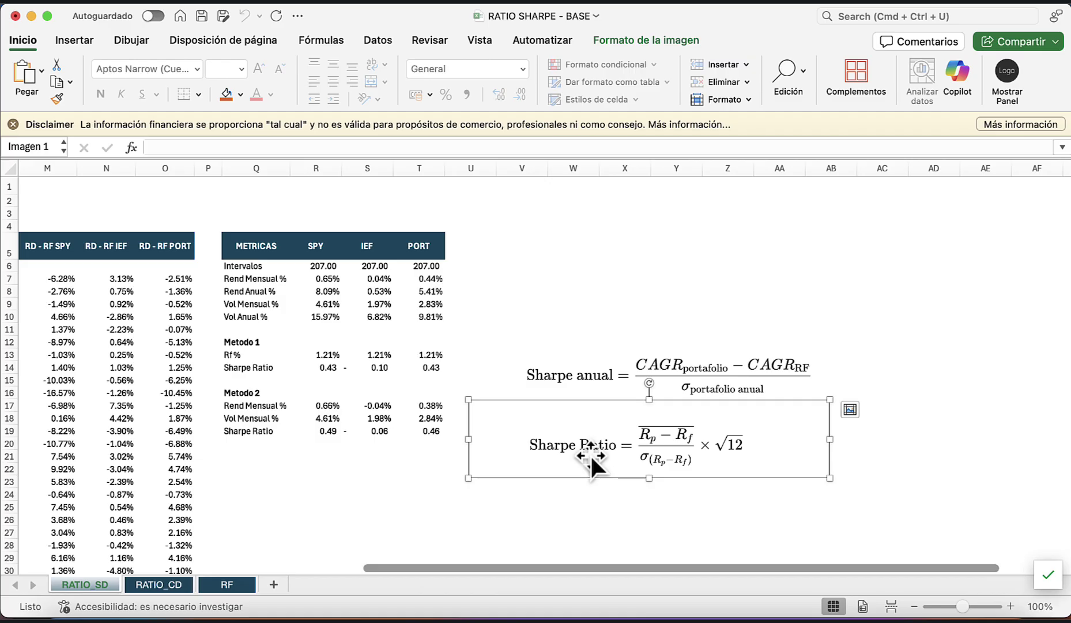
Review the completed model from the annual volatility row back across the data columns to the title in A1.
left_click(233, 317)
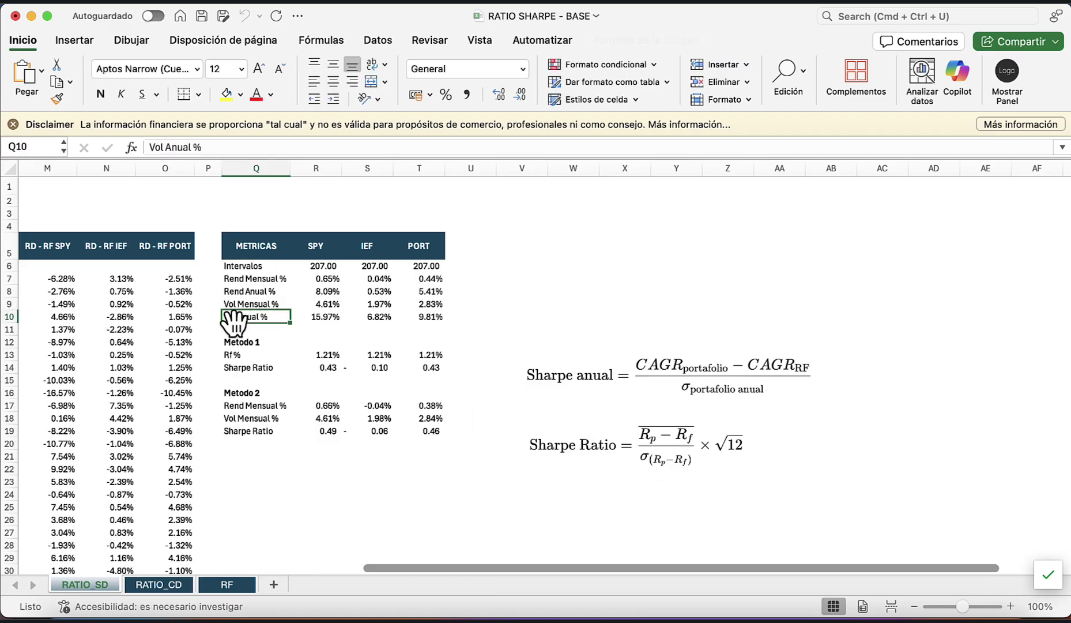
key("Left")
key("Left")
key("Left")
key("Left")
key("Left")
key("Left")
key("Left")
key("Left")
key("Left")
key("Left")
key("Left")
key("Left")
key("Left")
key("Left")
key("Left")
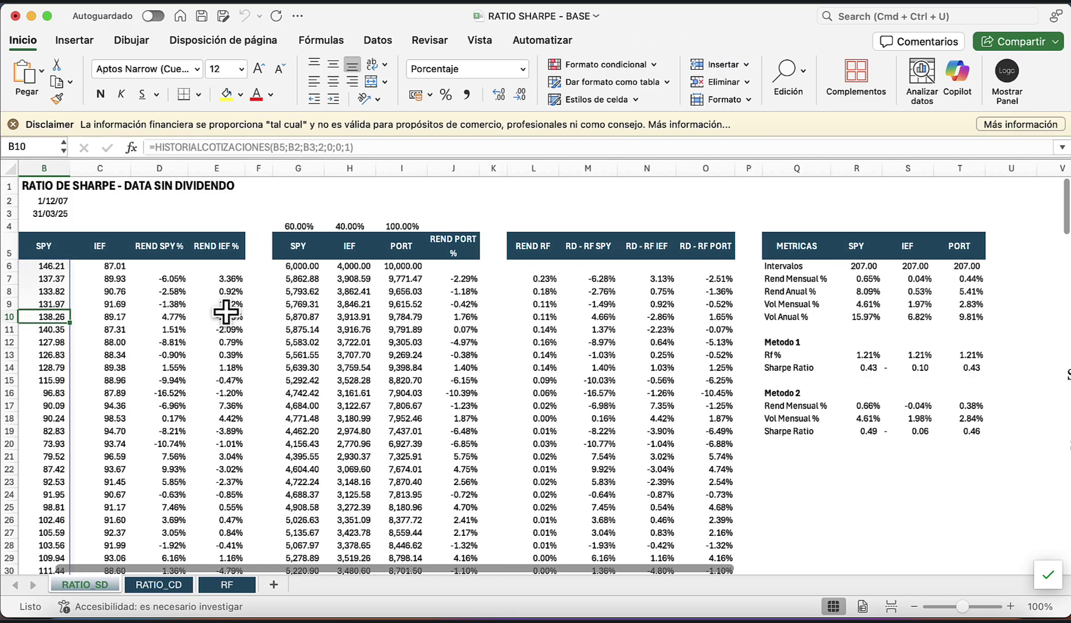
key("Left")
key("Up")
key("Up")
key("Up")
key("Up")
key("Up")
key("Up")
key("Up")
key("Up")
key("Up")
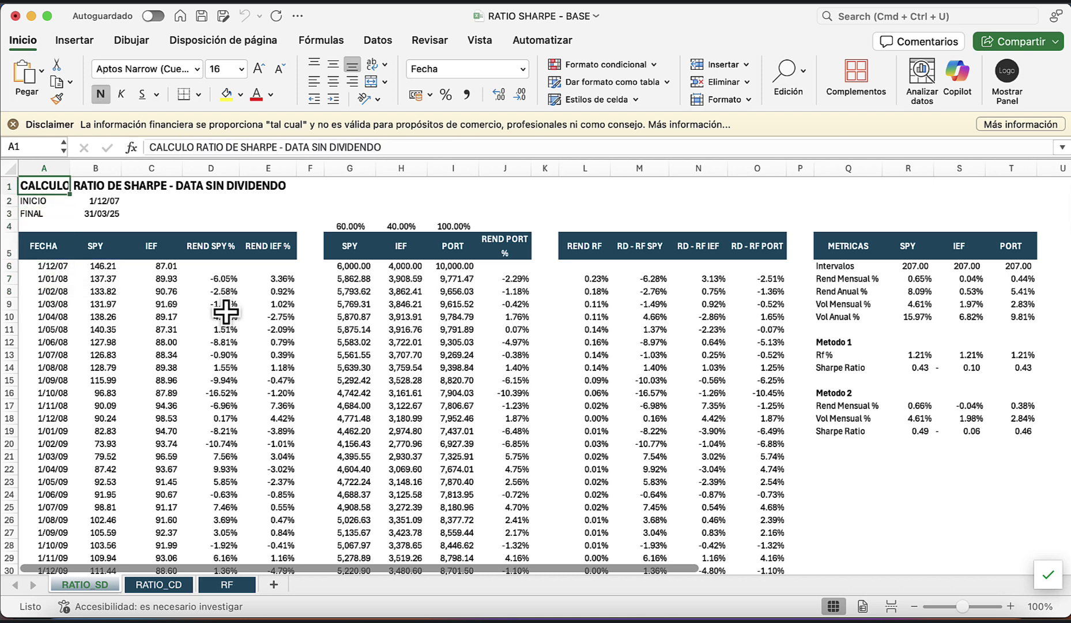
Switch to the unfilled RATIO SHARPE workbook and review the INICIO date and the SPY header above the empty date column.
key("super+grave")
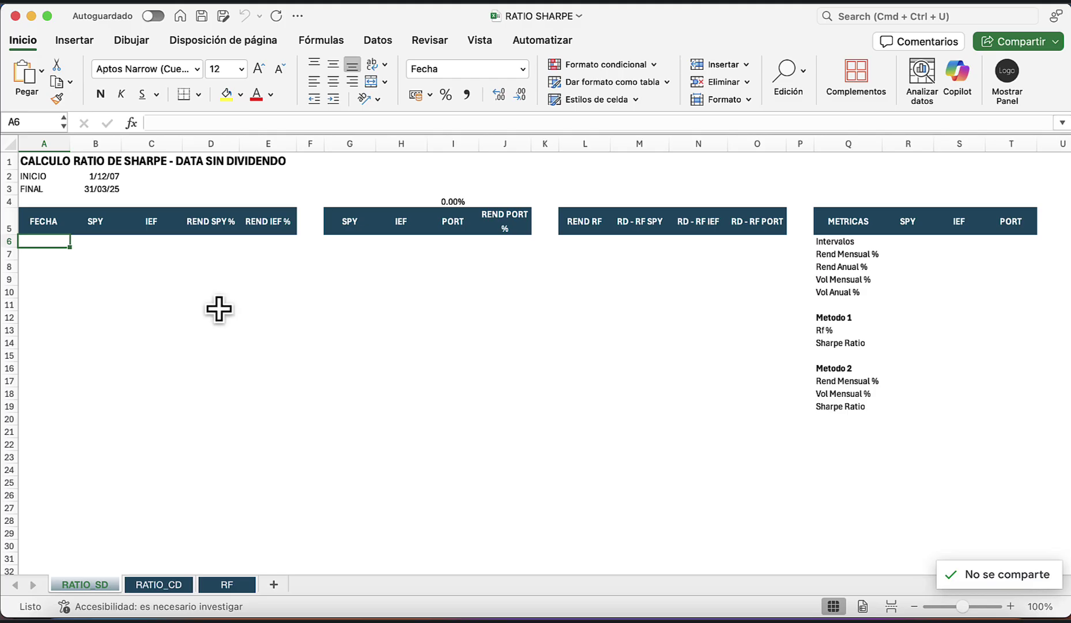
key("Up")
key("Up")
key("Up")
key("Up")
key("Right")
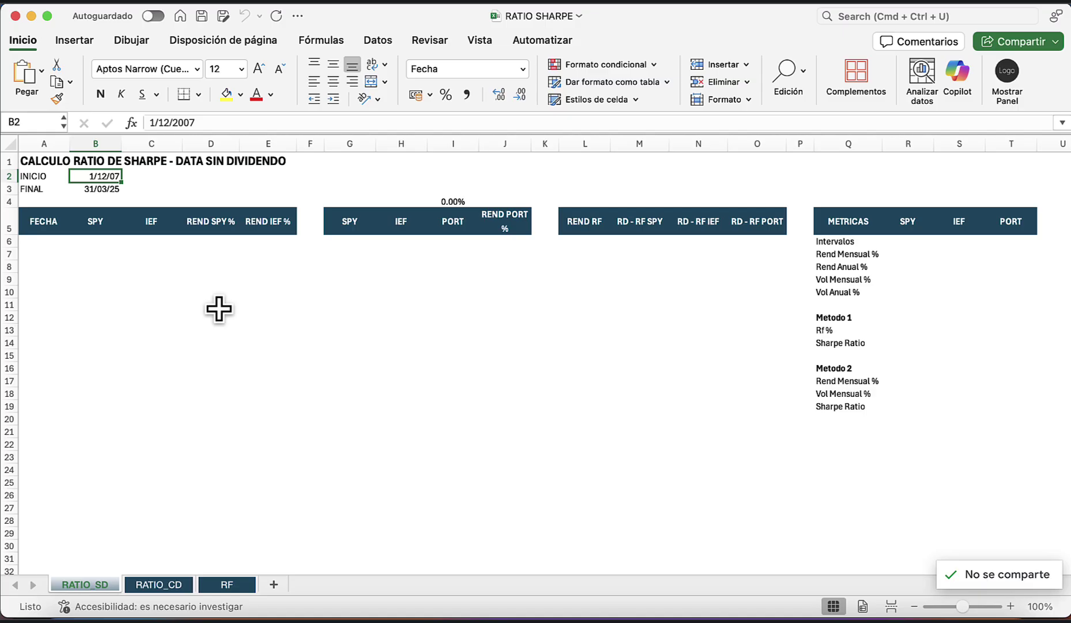
key("Down")
key("Down")
key("Down")
key("Down")
key("Down")
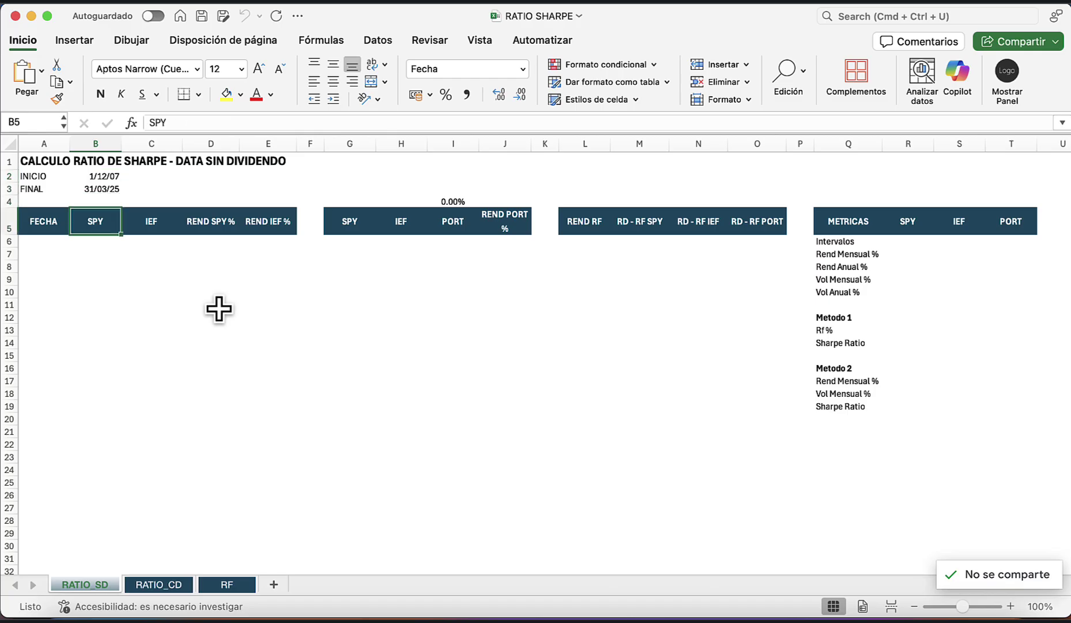
key("Left")
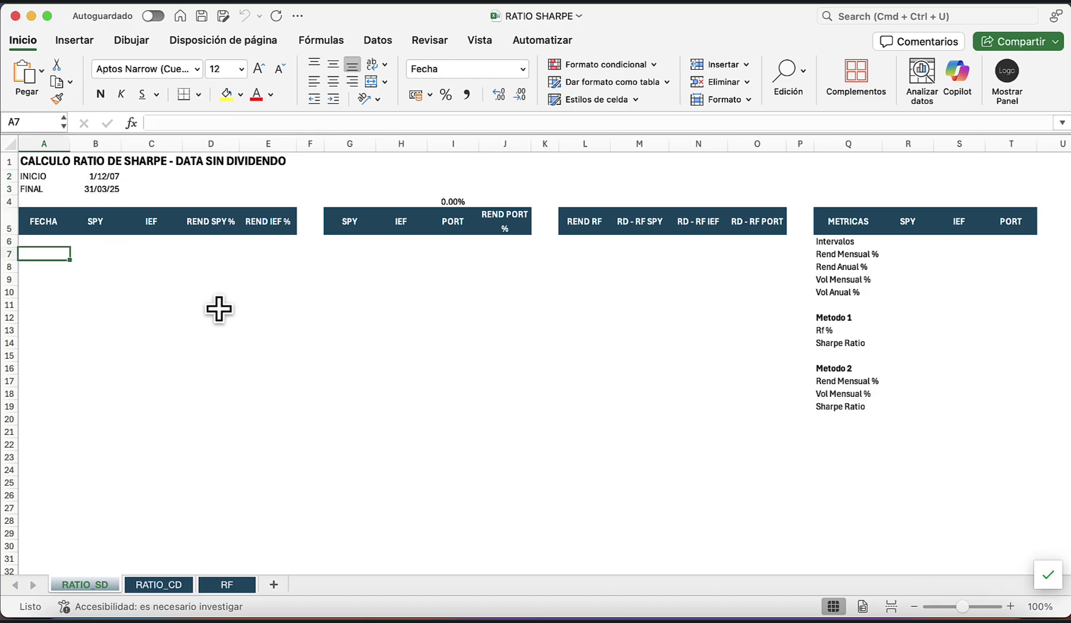
key("Up")
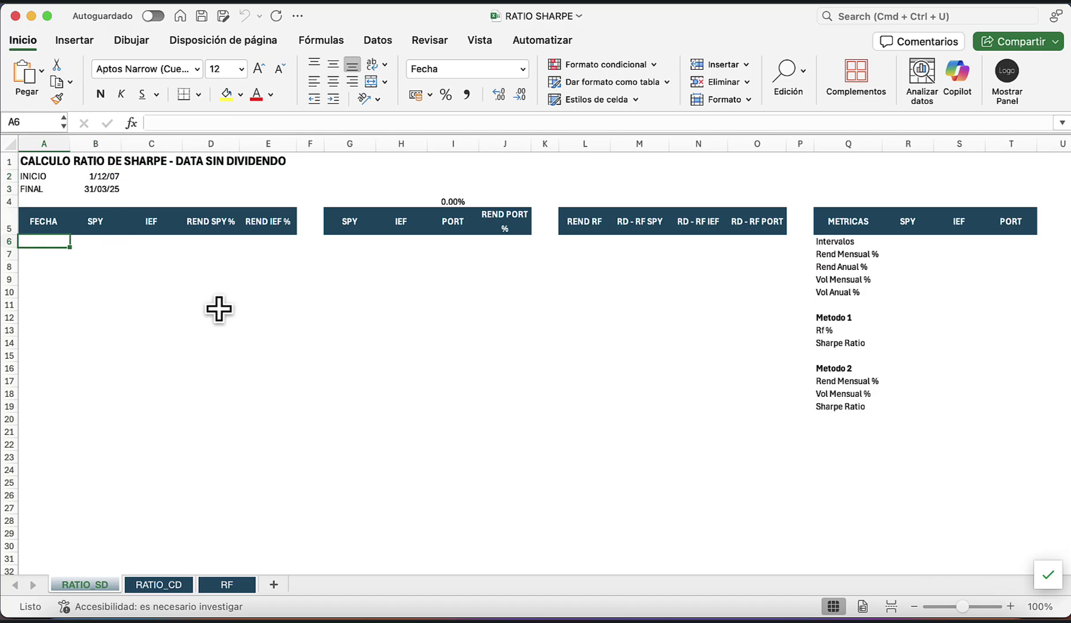
Start a HISTORIALCOTIZACIONES formula in A6 with B5 as the stock, B2 as the start date and B3 as the end date.
type("=")
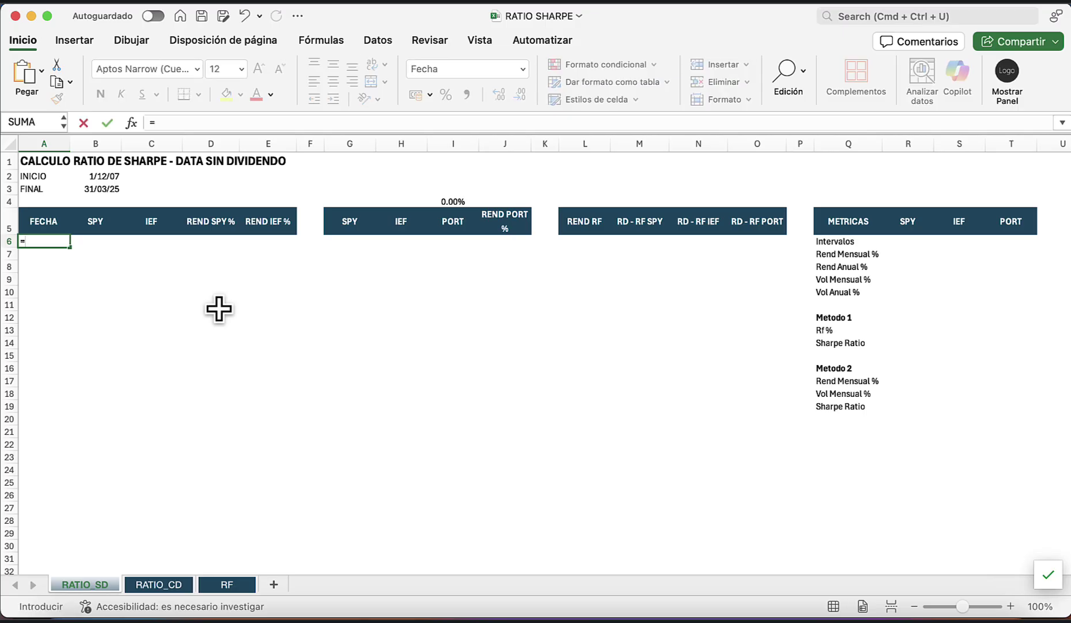
type("his")
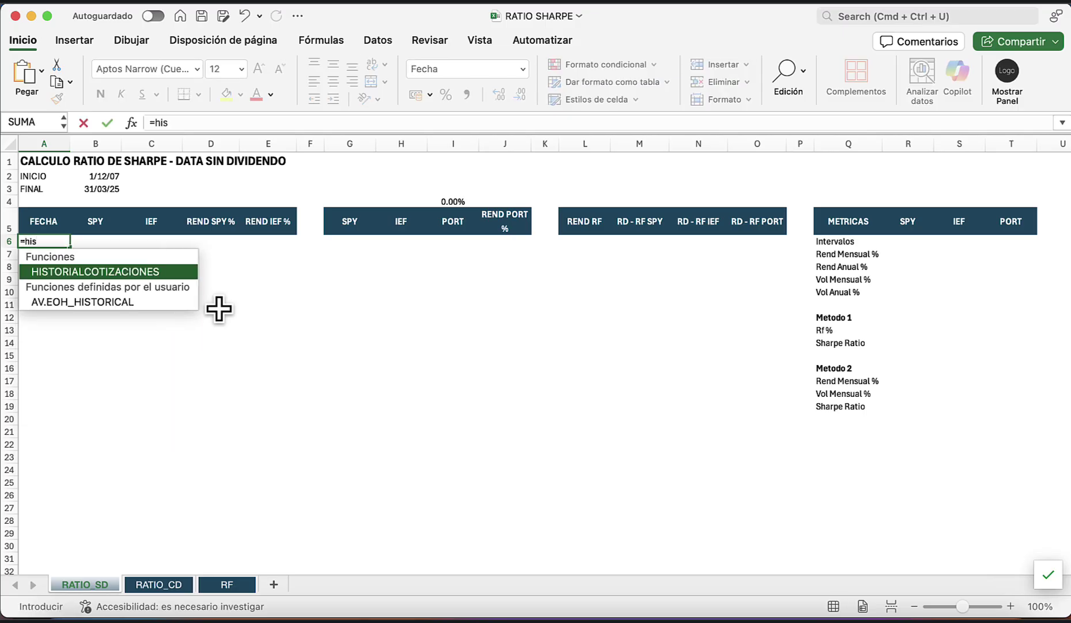
key("Tab")
key("Right")
key("Up")
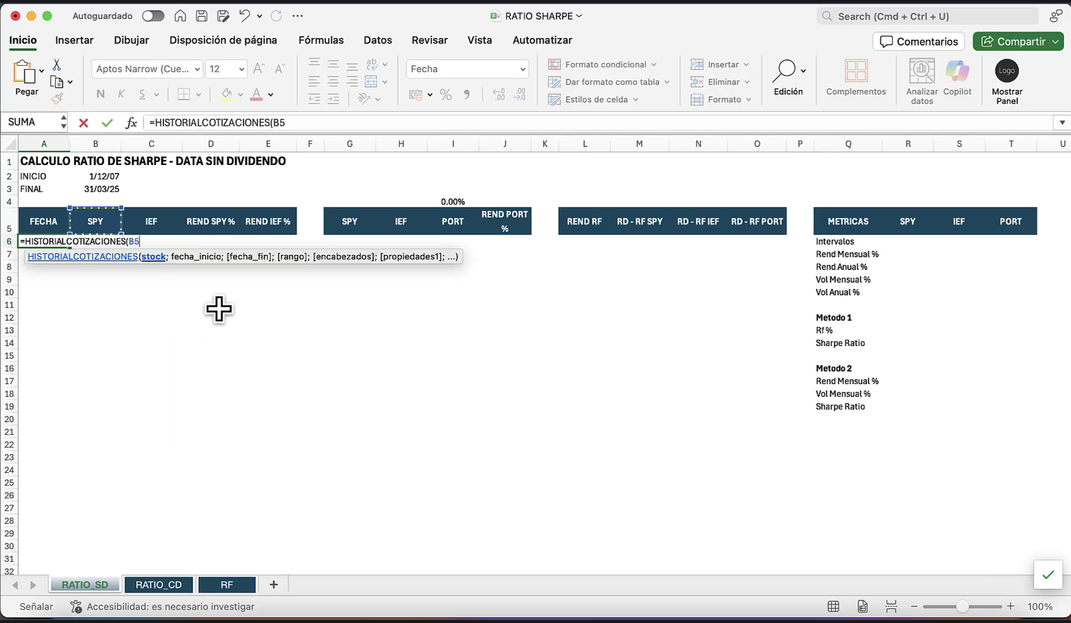
type(";")
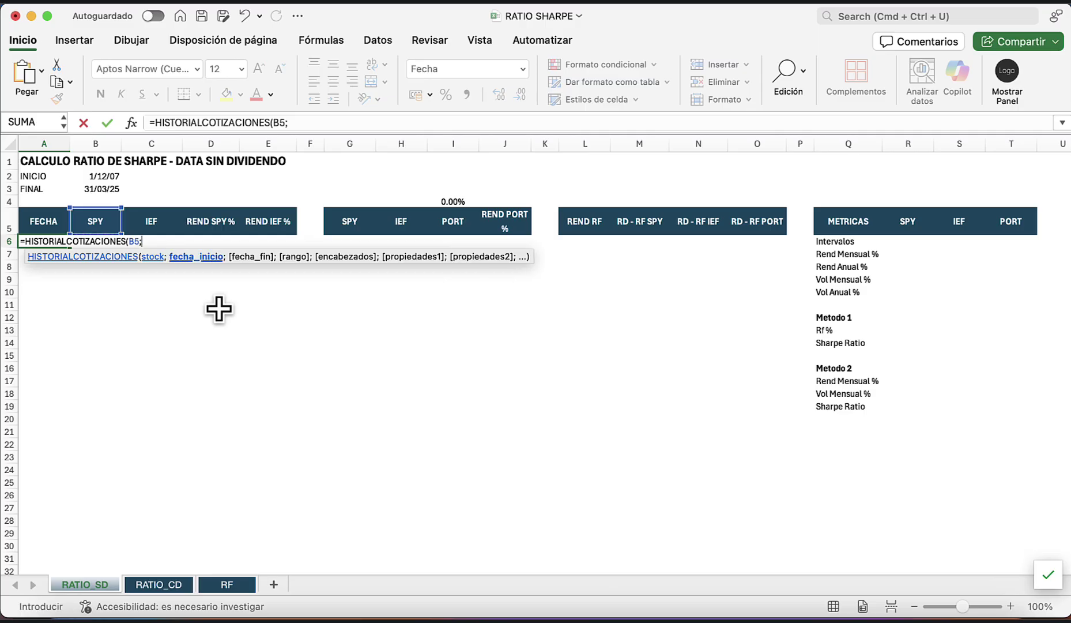
key("Up")
key("Up")
key("Up")
key("Up")
key("Right")
type(";")
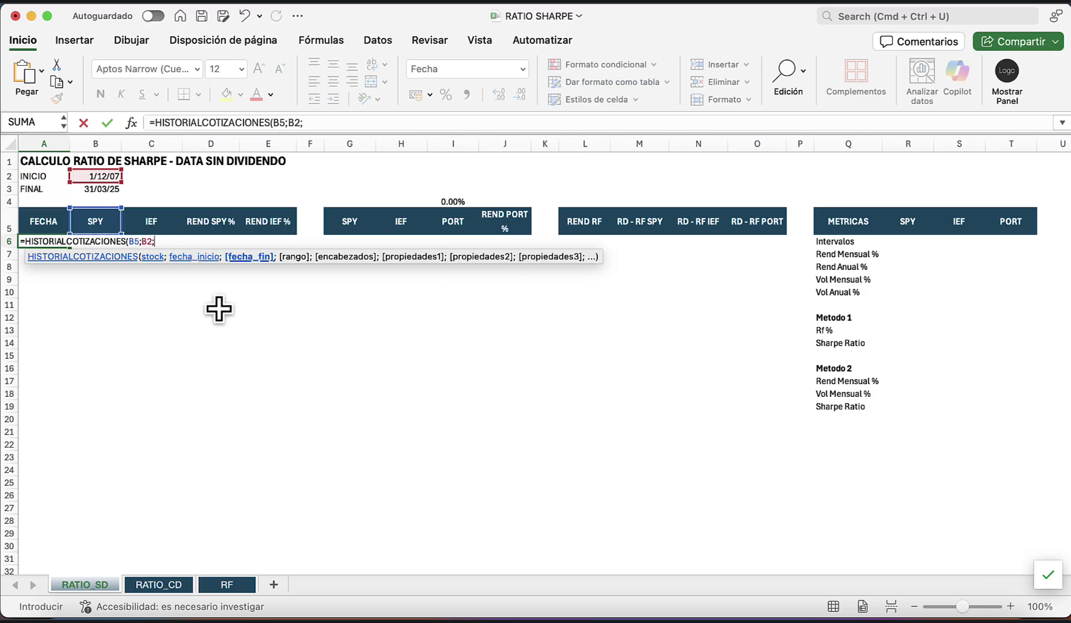
key("Up")
key("Up")
key("Up")
key("Right")
type(";")
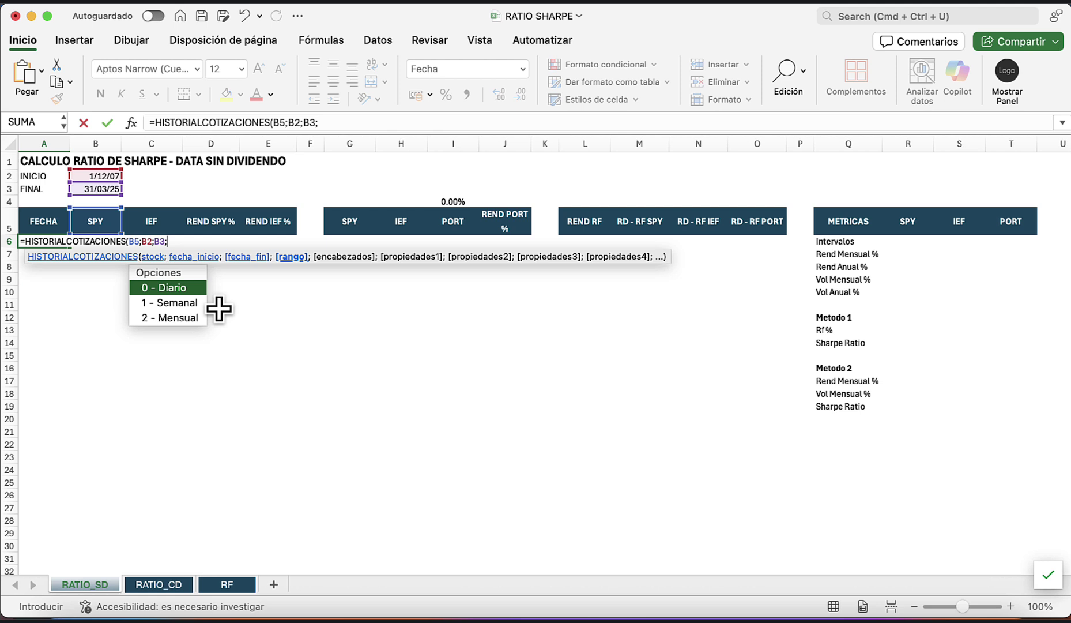
Complete the A6 formula with monthly range 2, no header 0, and properties 0 (Fecha) and 1 (Cierre).
type("2;")
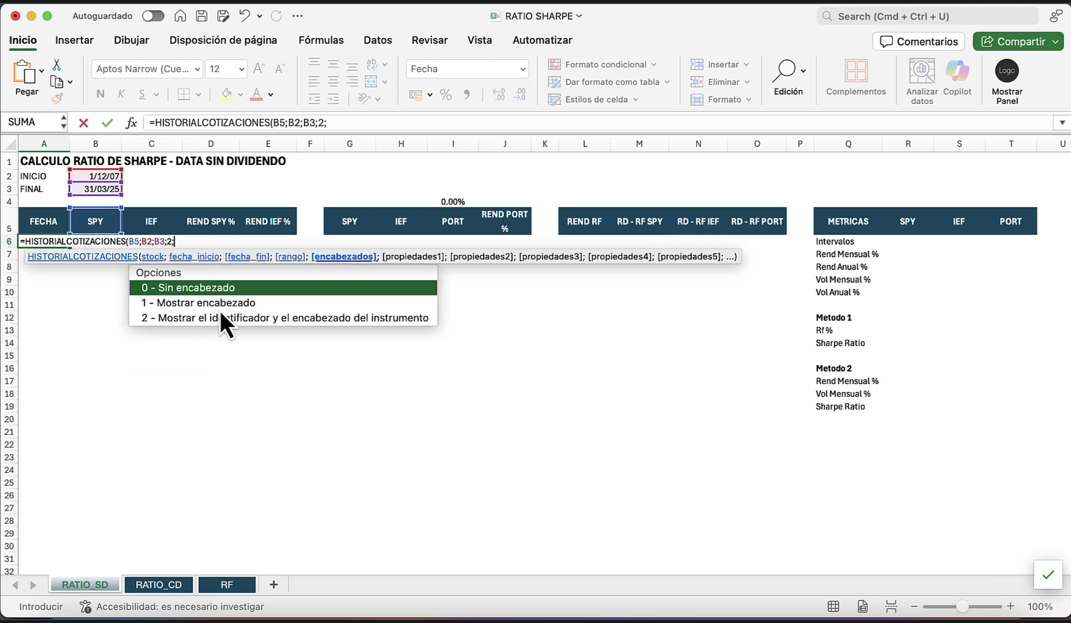
type("0;")
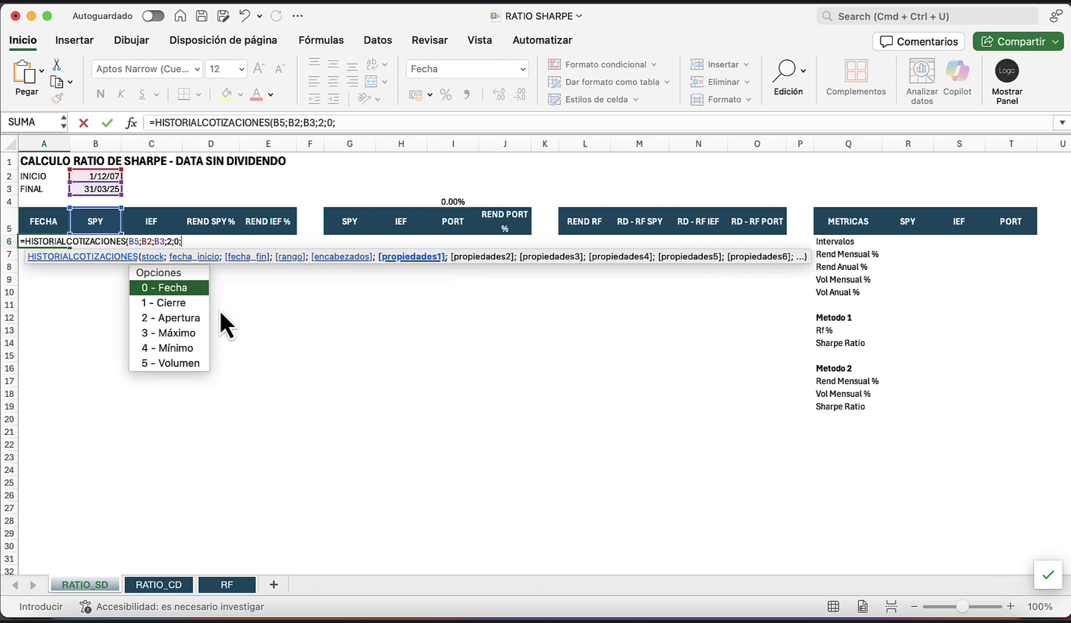
type("0")
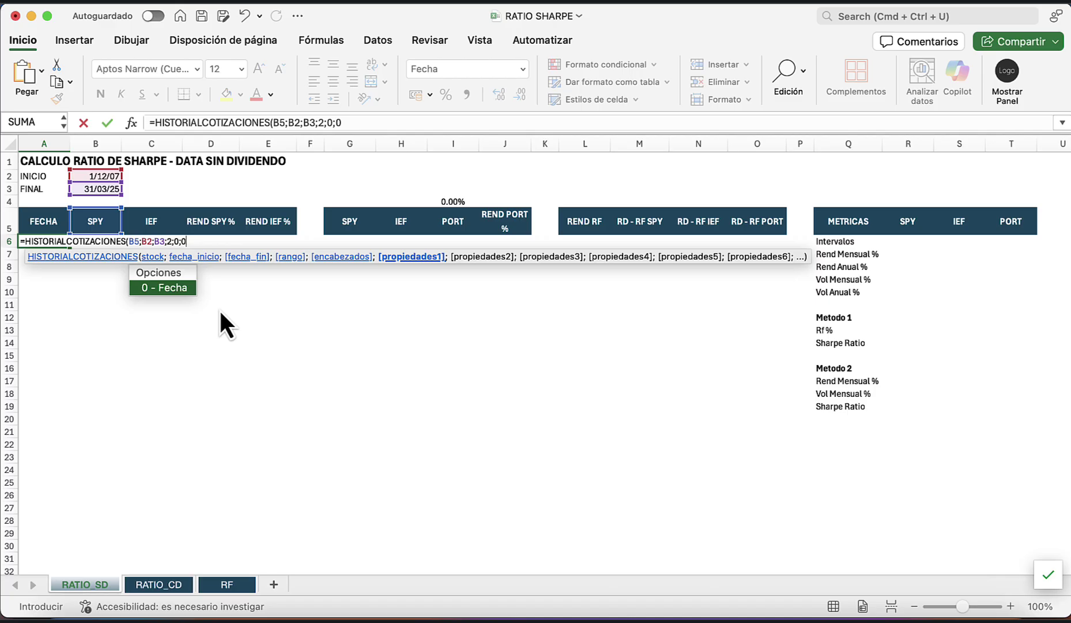
type(";1)")
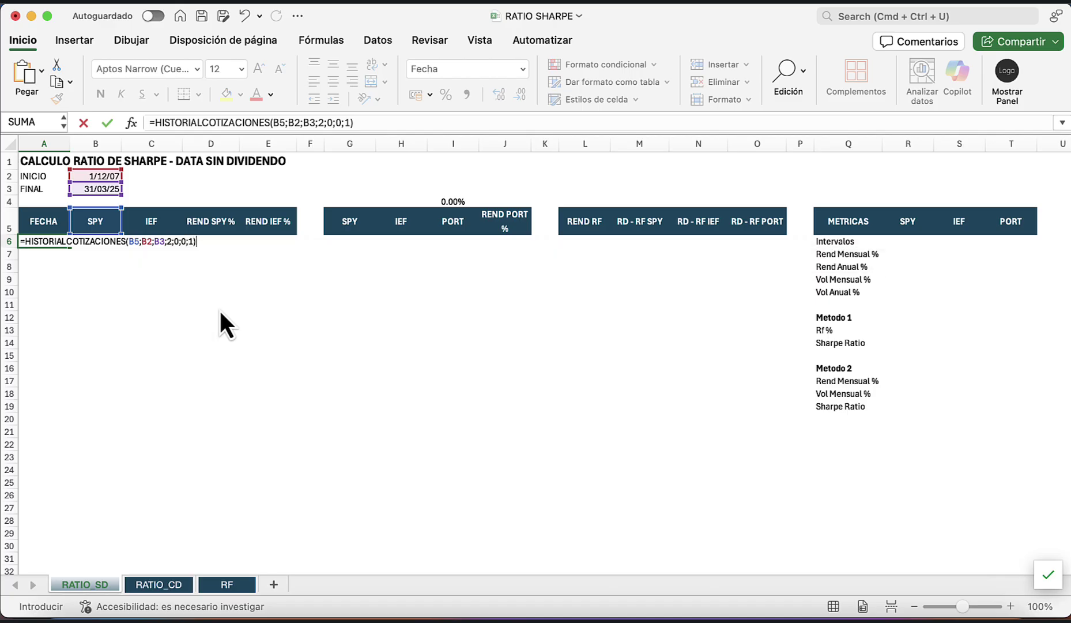
key("Return")
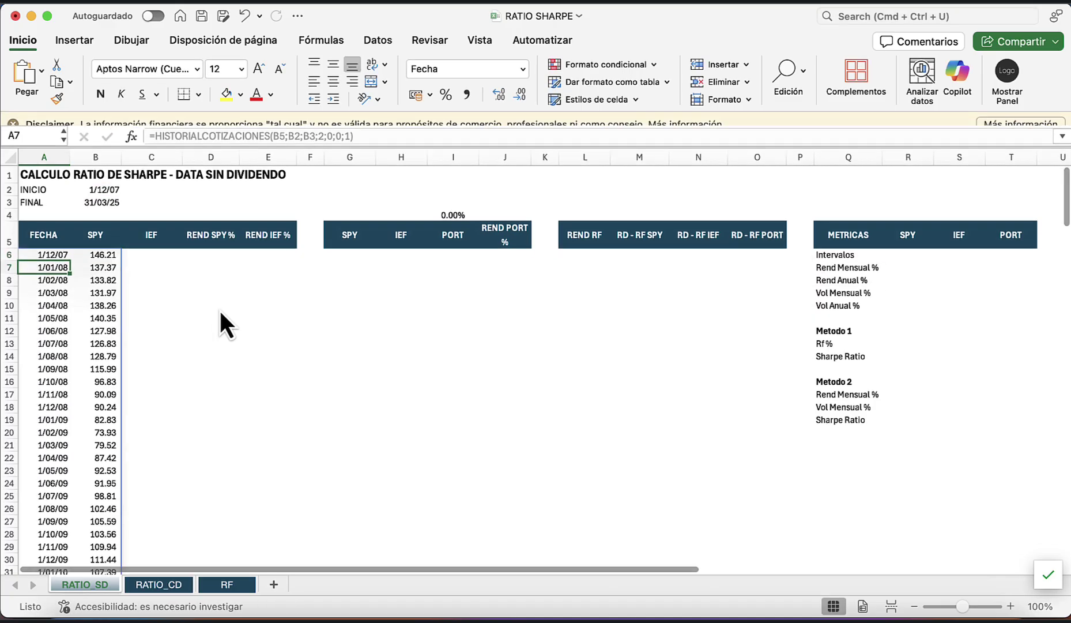
Examine the retrieved SPY price column, the date inputs above it and the SPY and IEF ticker headers.
key("Up")
key("Right")
key("Right")
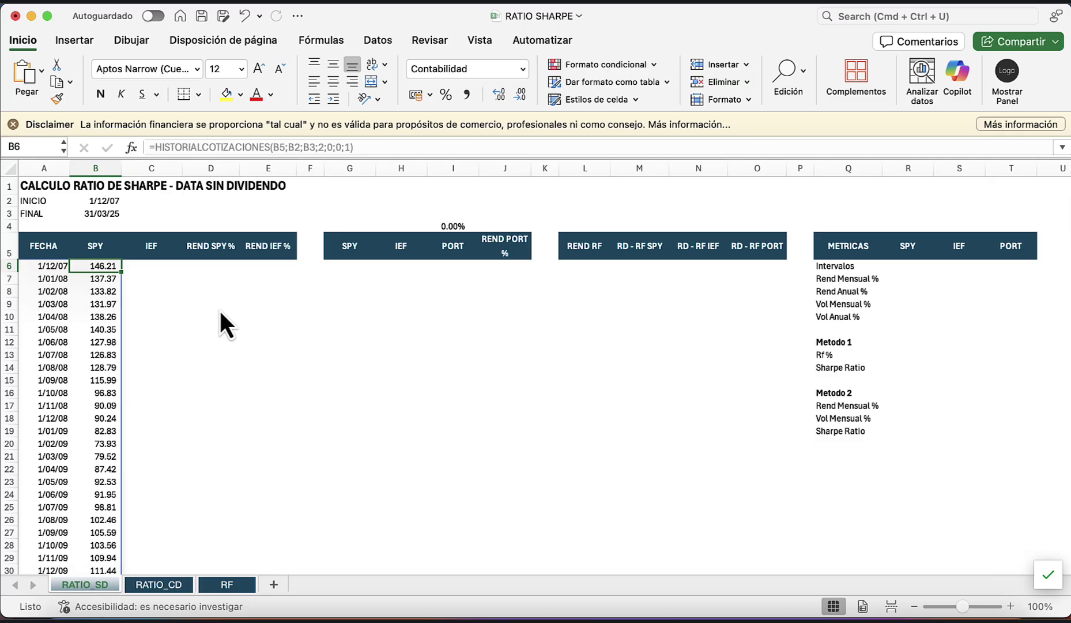
key("Left")
key("Up")
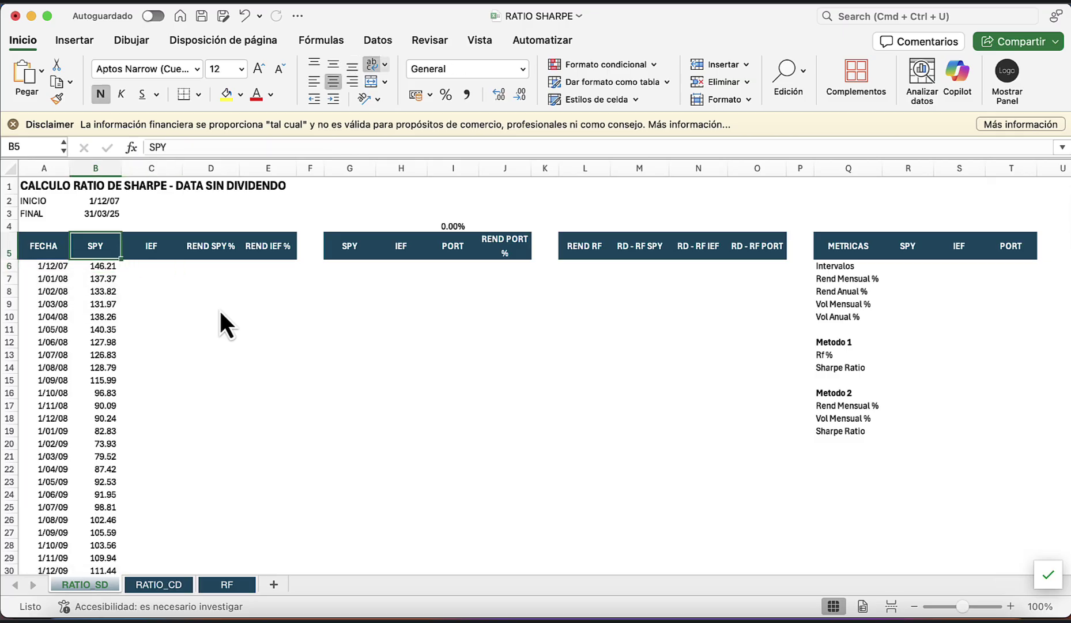
key("Up")
key("Up")
key("Up")
key("Up")
key("Down")
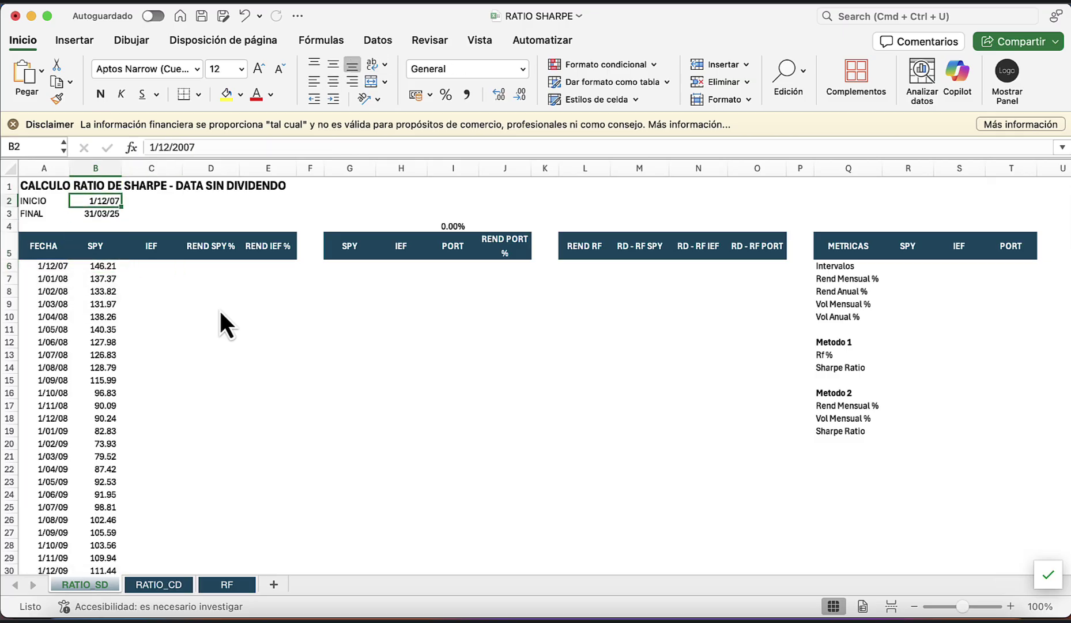
key("Down")
key("Down")
key("Down")
key("Right")
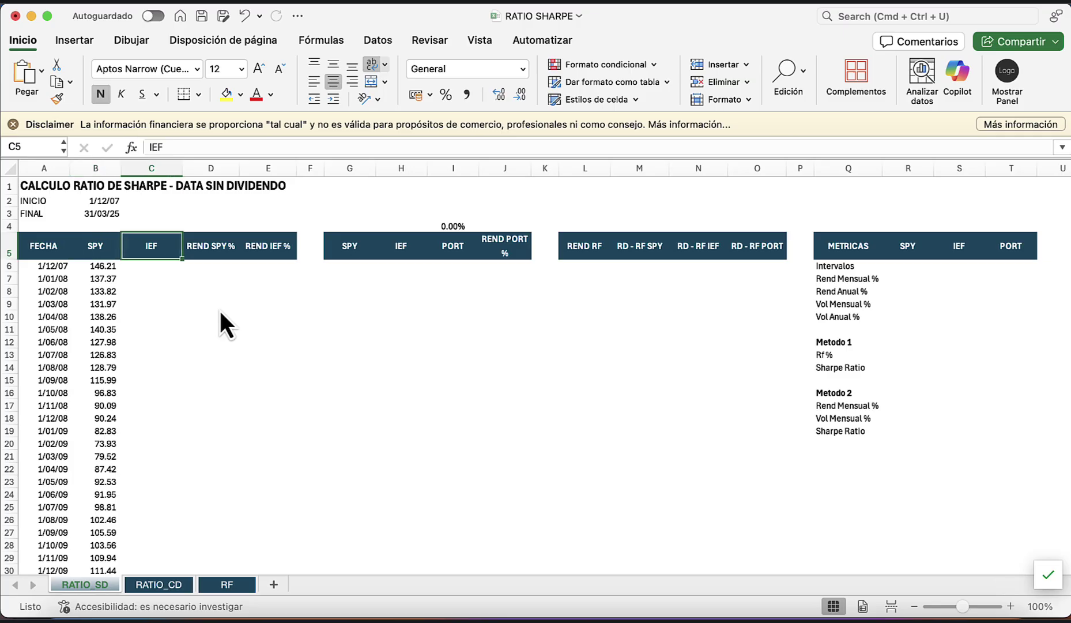
key("Left")
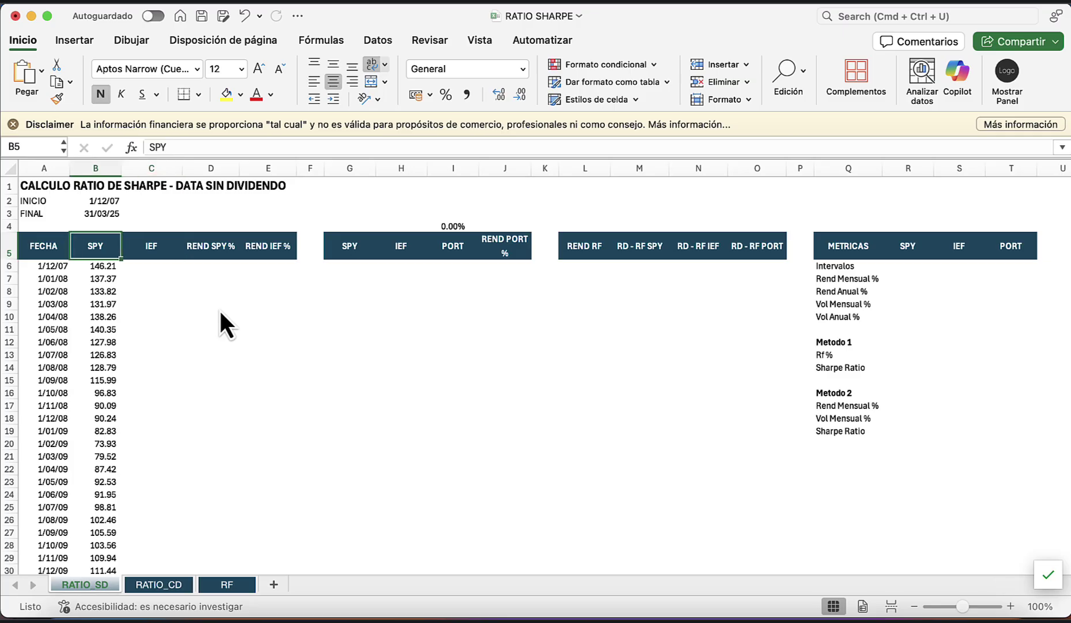
key("Right")
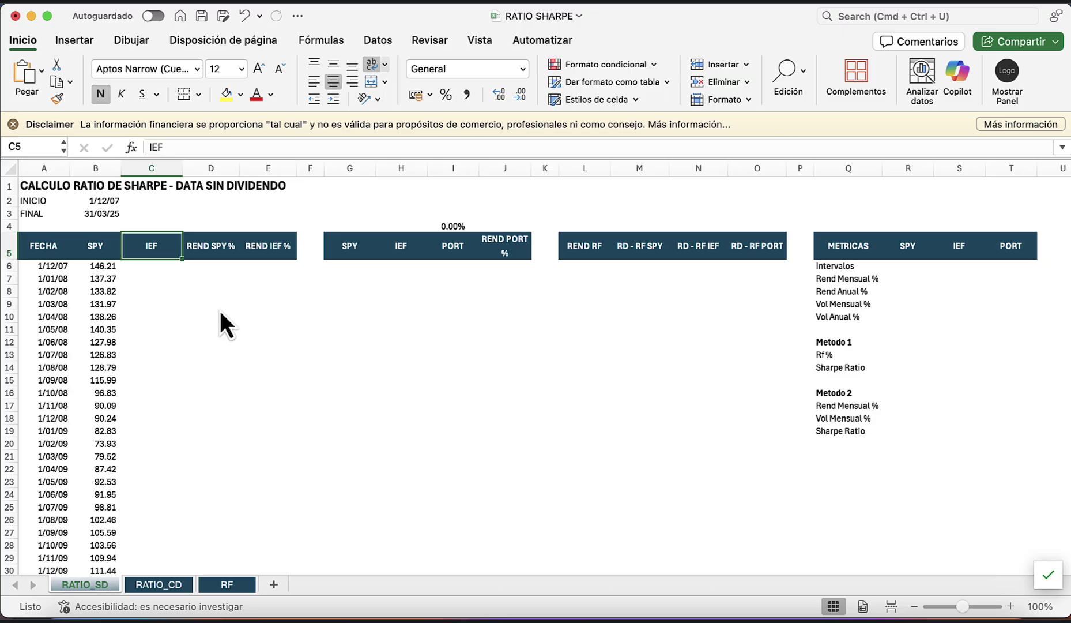
Start a HISTORIALCOTIZACIONES formula in C6 with C5 as the stock, B2 as the start date and B3 as the end date.
key("Down")
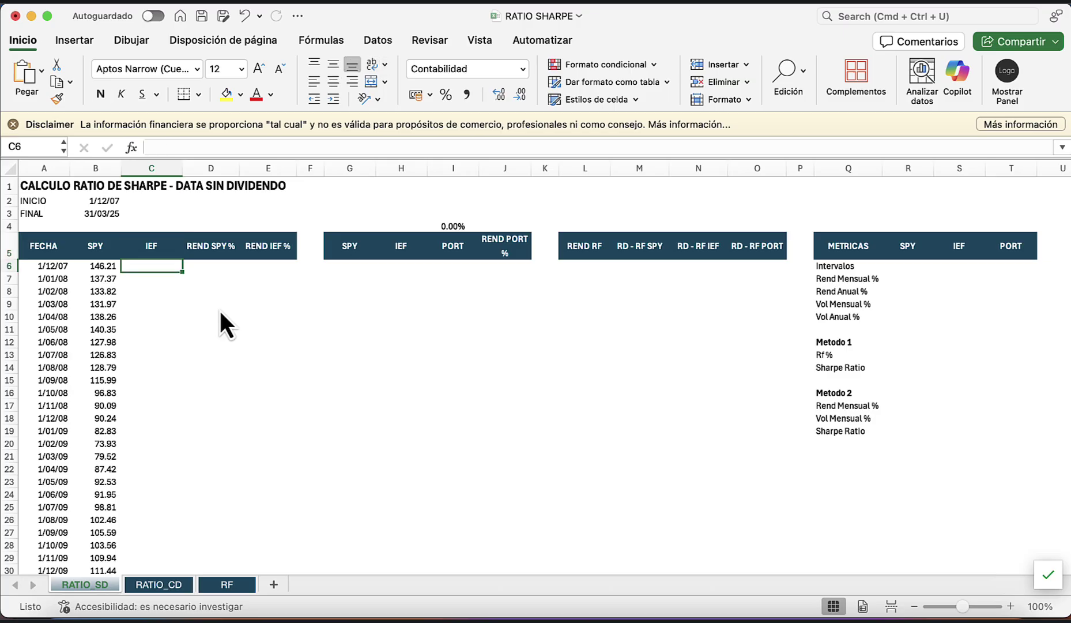
type("=his")
key("Tab")
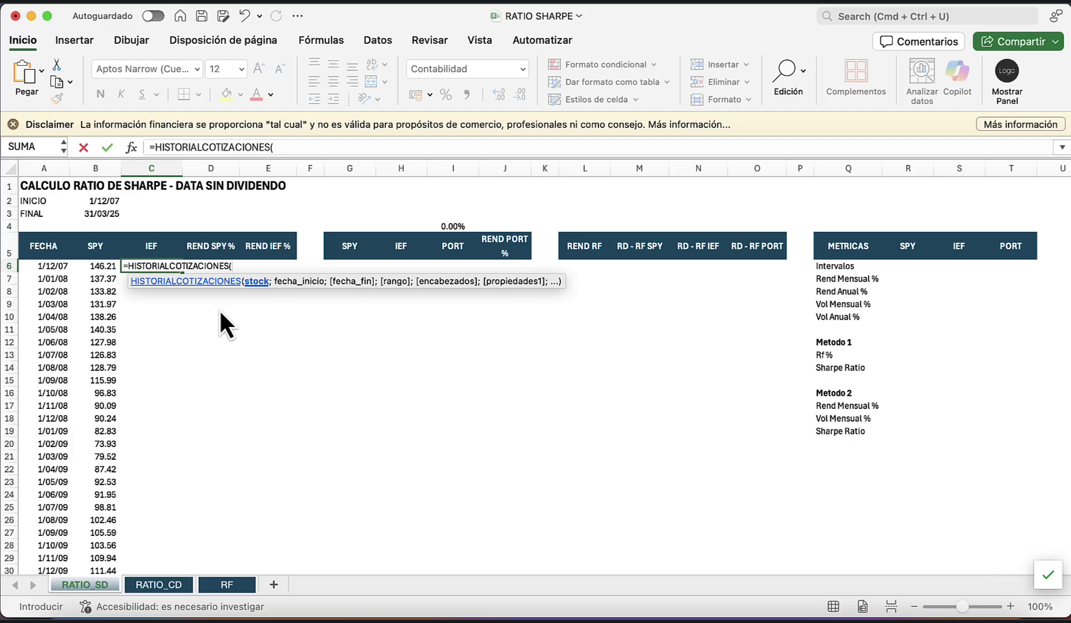
key("Up")
type(";")
key("Up")
key("Up")
key("Up")
key("Left")
key("Up")
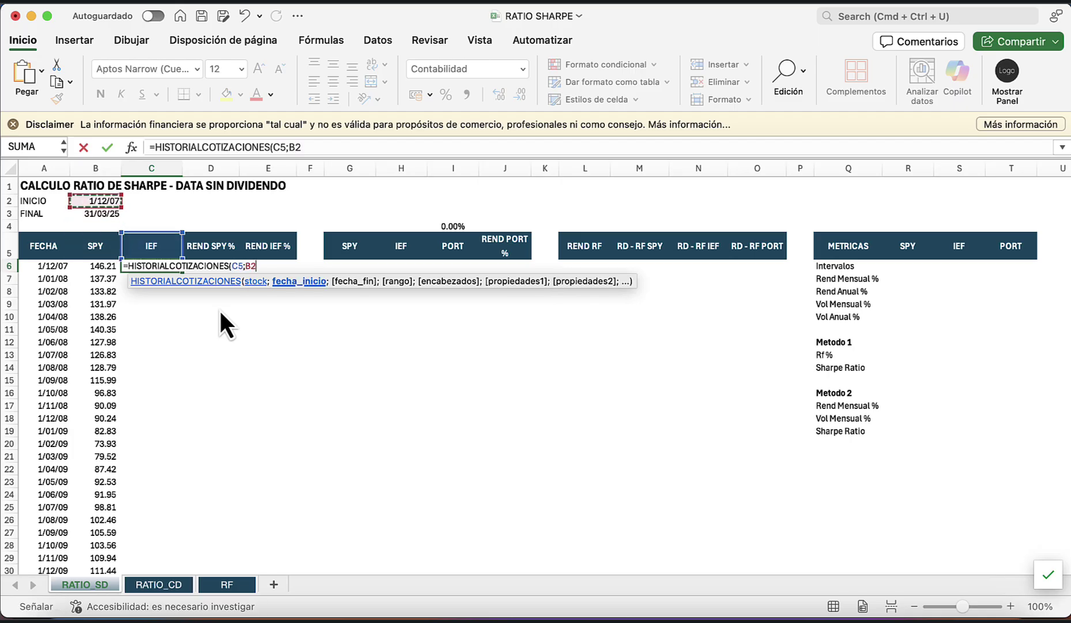
type(";")
key("Left")
key("Up")
key("Up")
key("Up")
type(";")
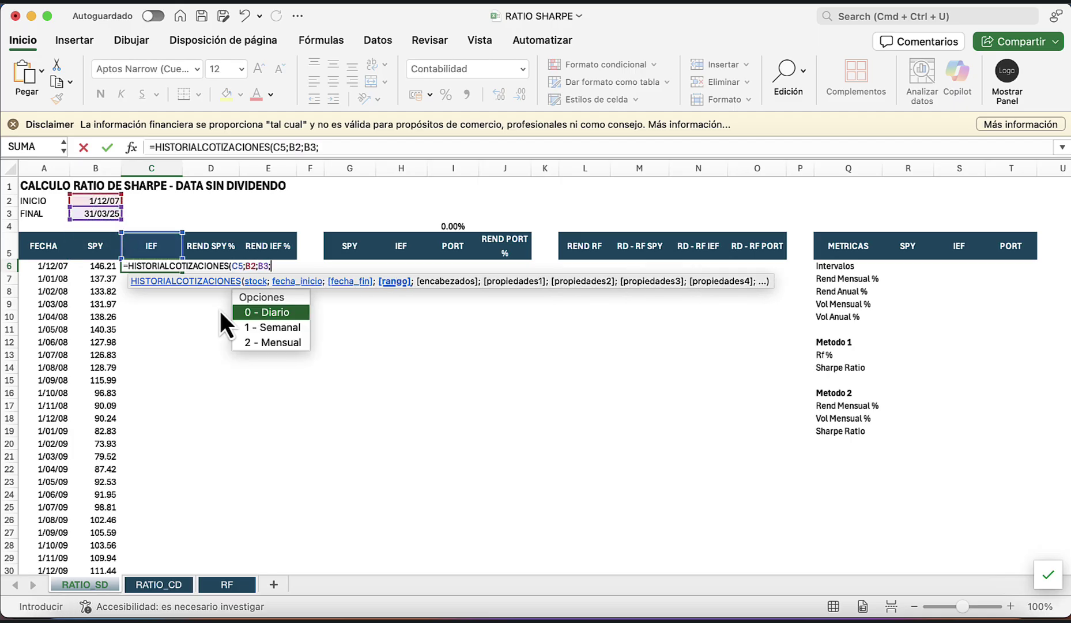
Complete the C6 formula with monthly range 2, no header 0, and property 1 (Cierre).
type("2;")
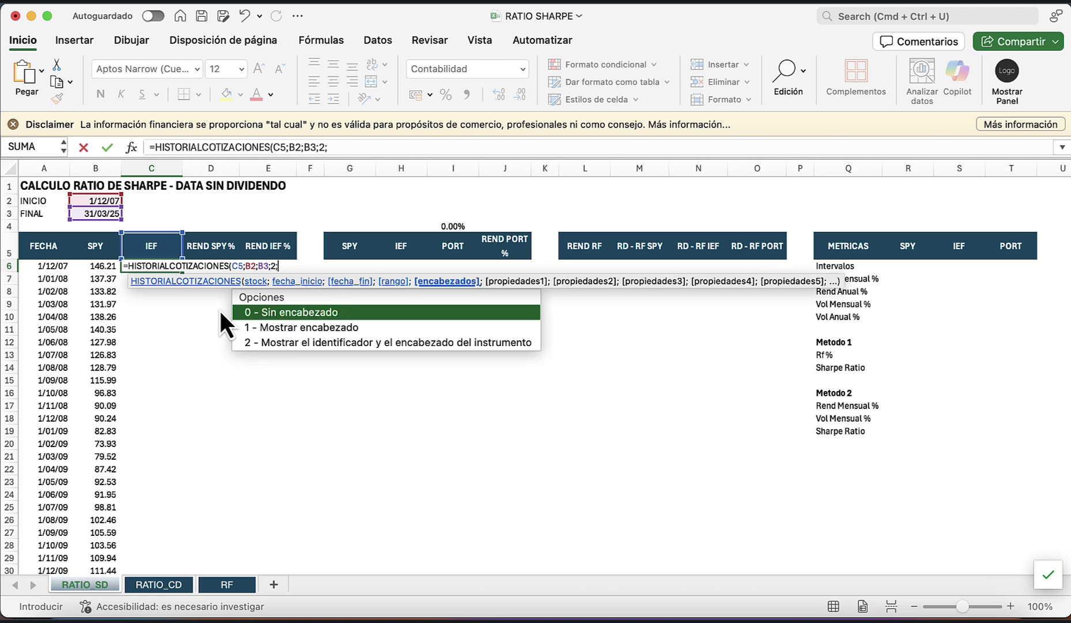
type("0;")
key("BackSpace")
key("BackSpace")
key("BackSpace")
type("0;1")
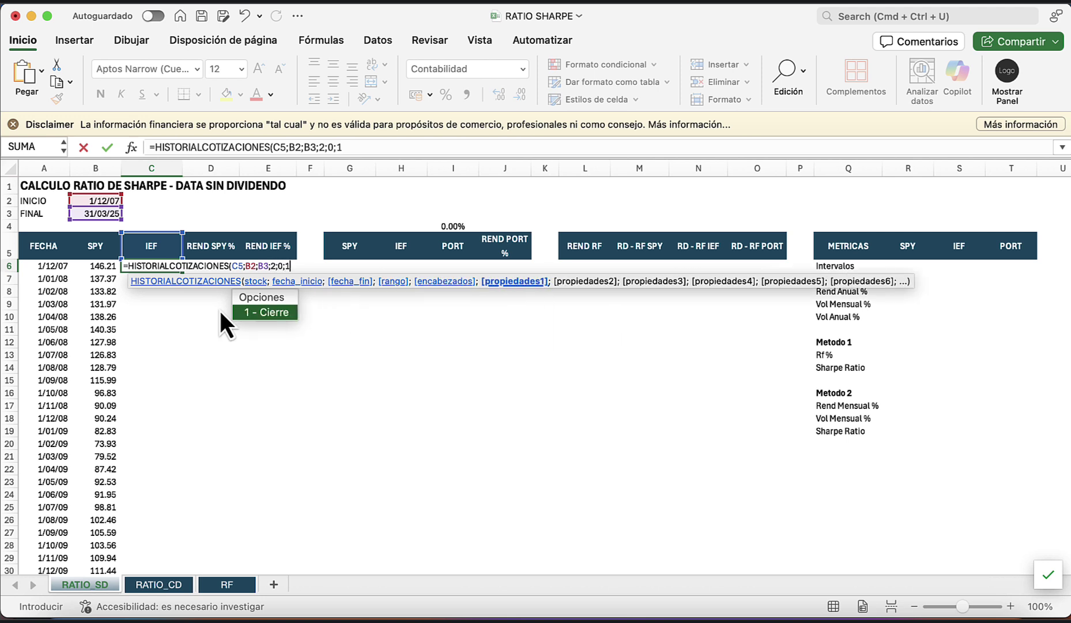
type(")")
key("Return")
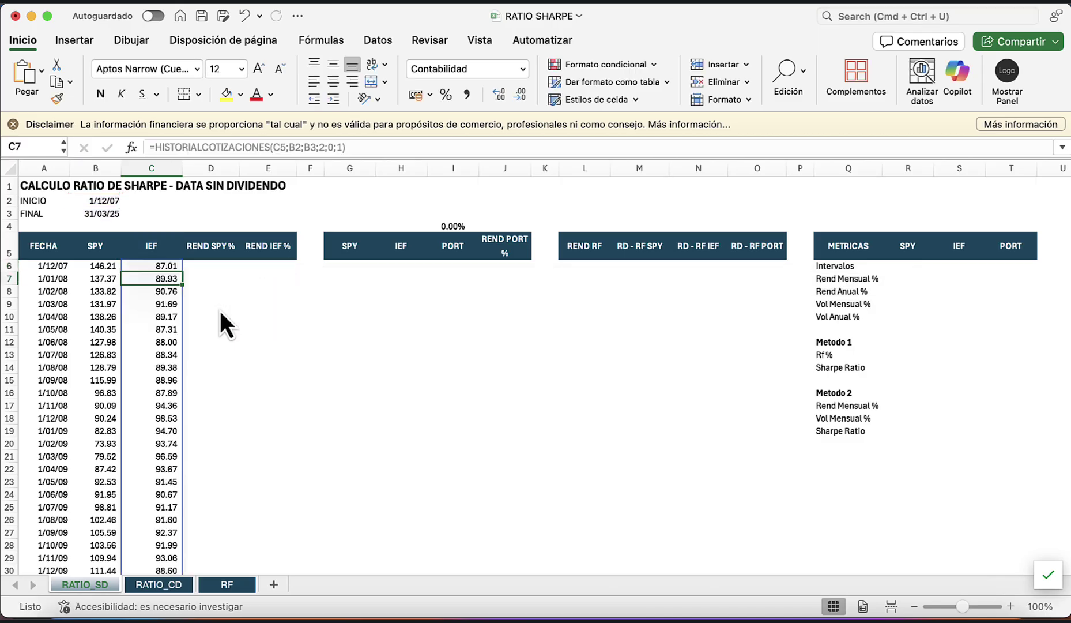
Calculate the SPY monthly return in D7 as =B7/B6-1 and fill it down the REND SPY % column.
key("Up")
key("Right")
key("Down")
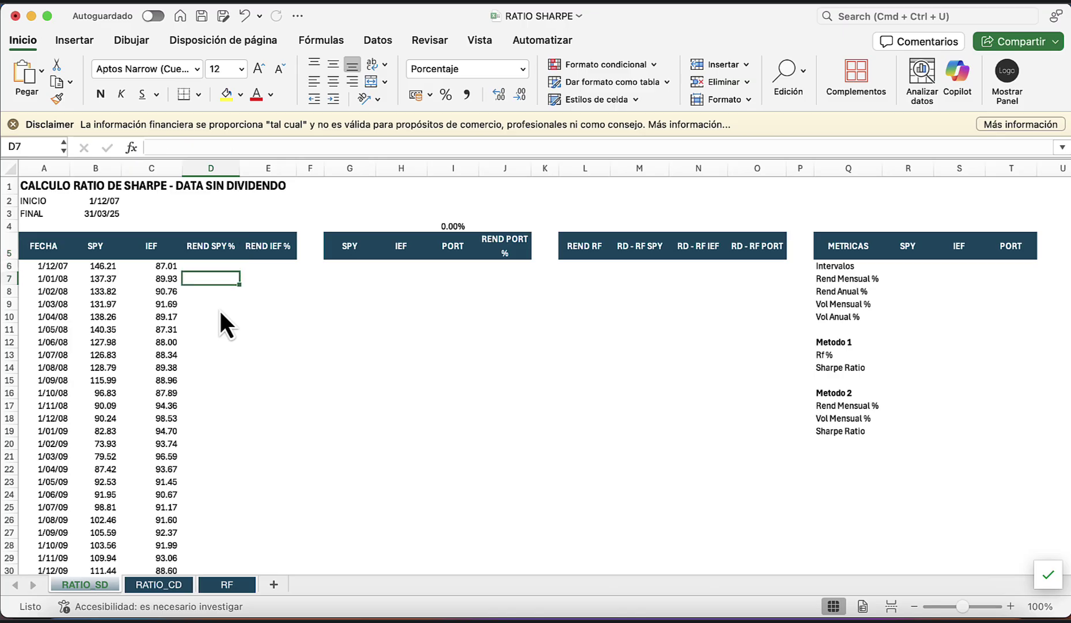
type("=")
key("Left")
key("Left")
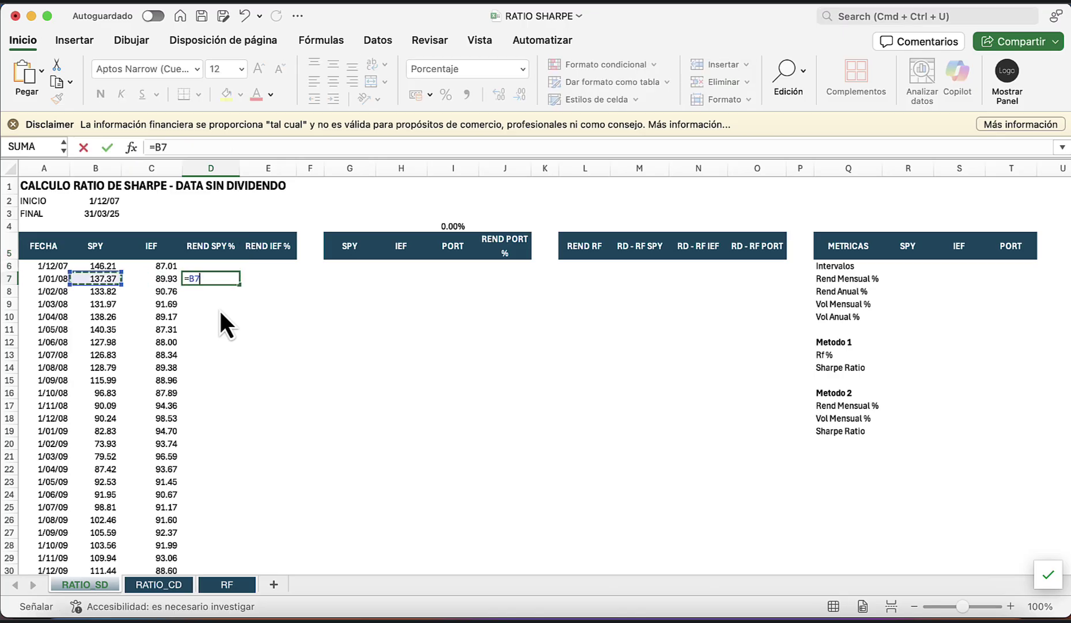
type("/")
key("Up")
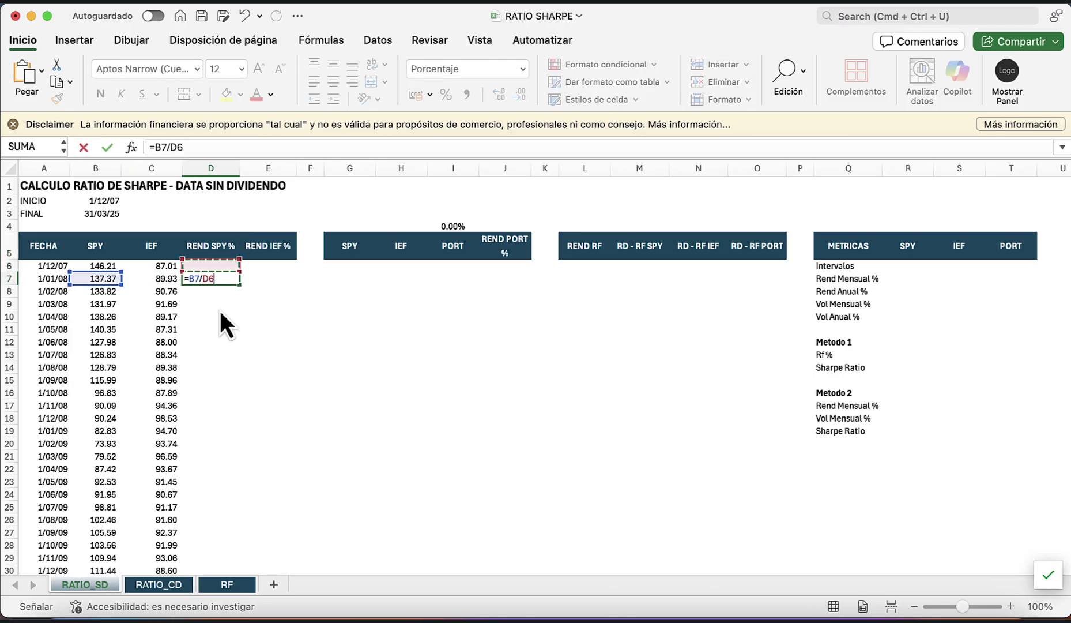
key("Left")
key("Left")
type("-1")
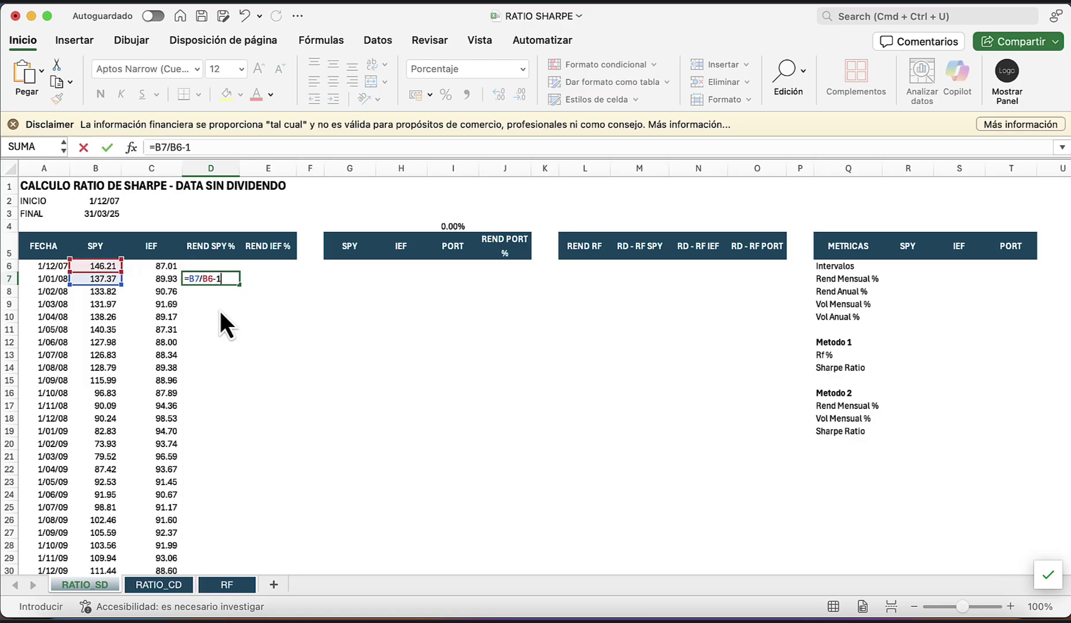
key("Return")
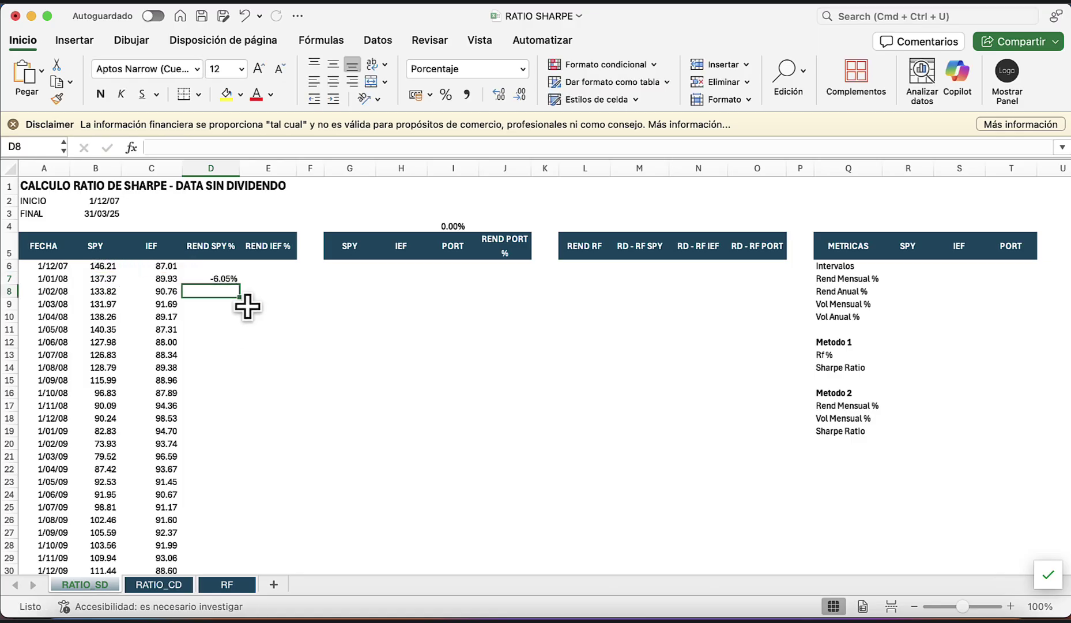
left_click(231, 279)
double_click(240, 285)
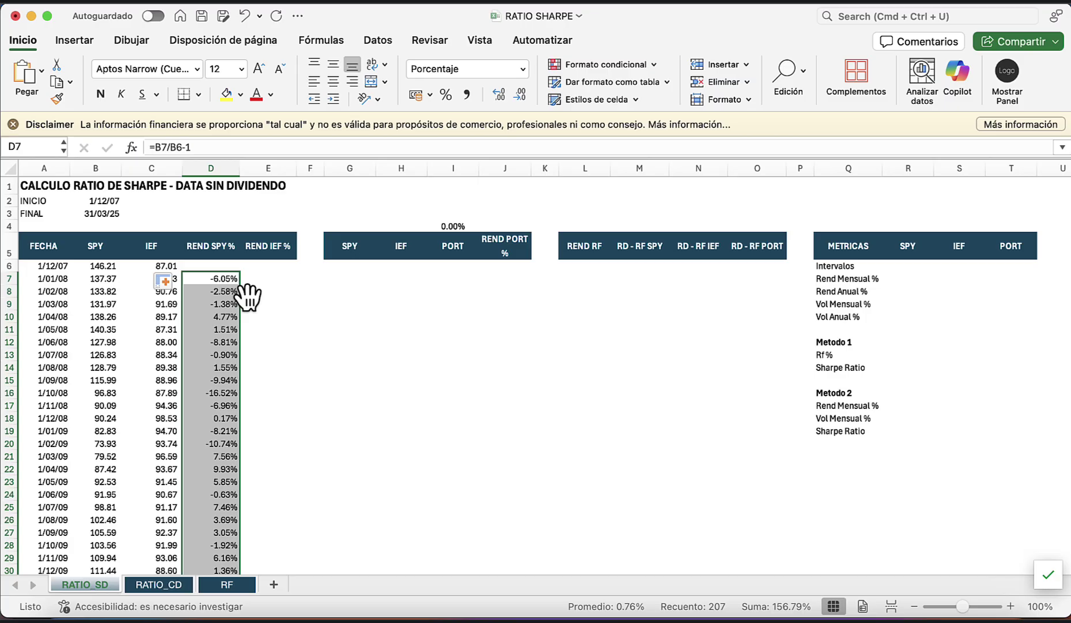
Copy the return formula from D7 to E7 and fill it down the REND IEF % column.
left_click(264, 279)
left_click(222, 280)
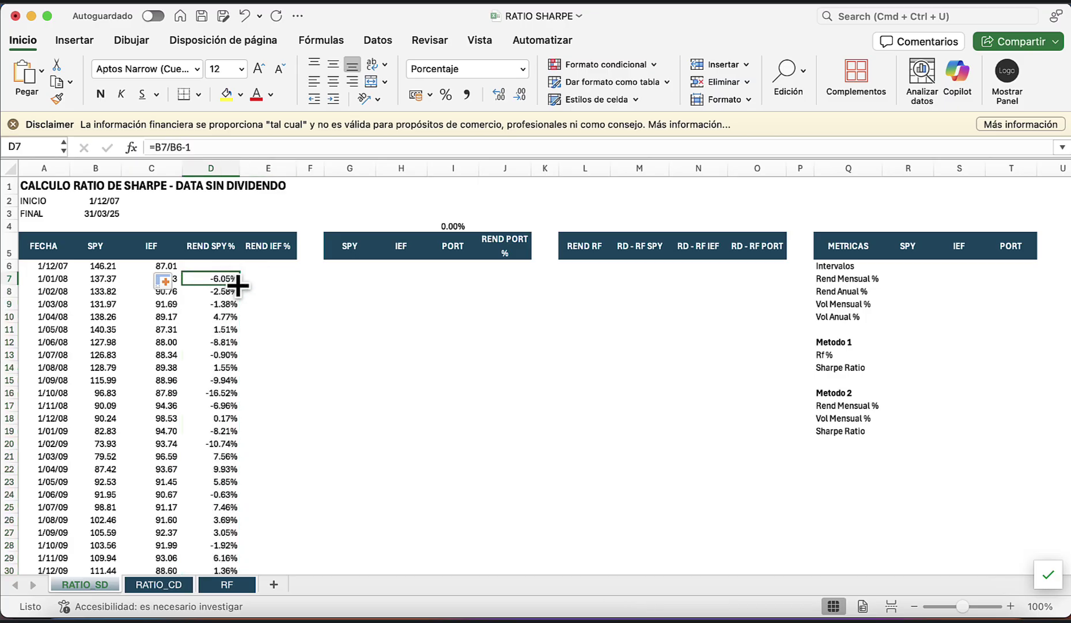
left_click_drag(242, 283, 282, 280)
left_click(284, 281)
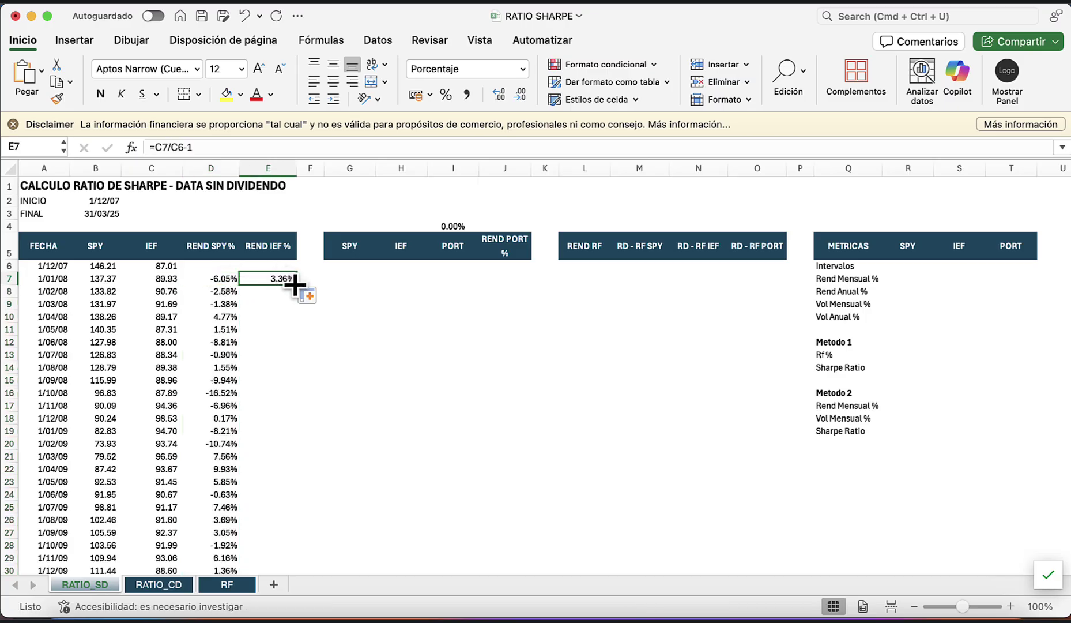
double_click(296, 284)
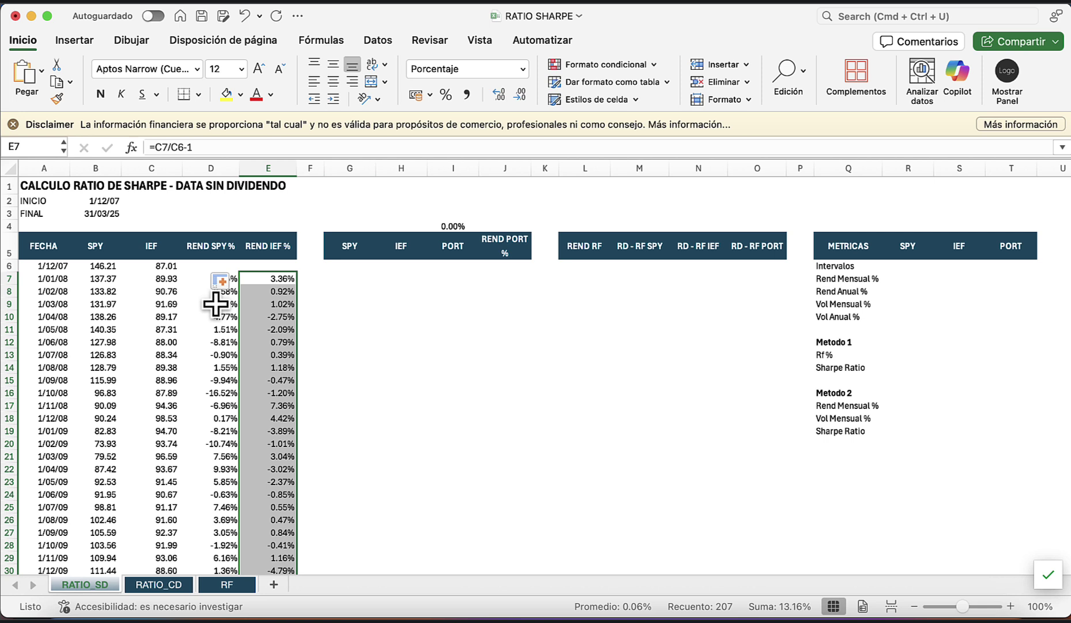
Calculate the SPY Intervalos metric in R6 with the formula =CONTAR(B6:B213)-1.
key("Right")
key("Right")
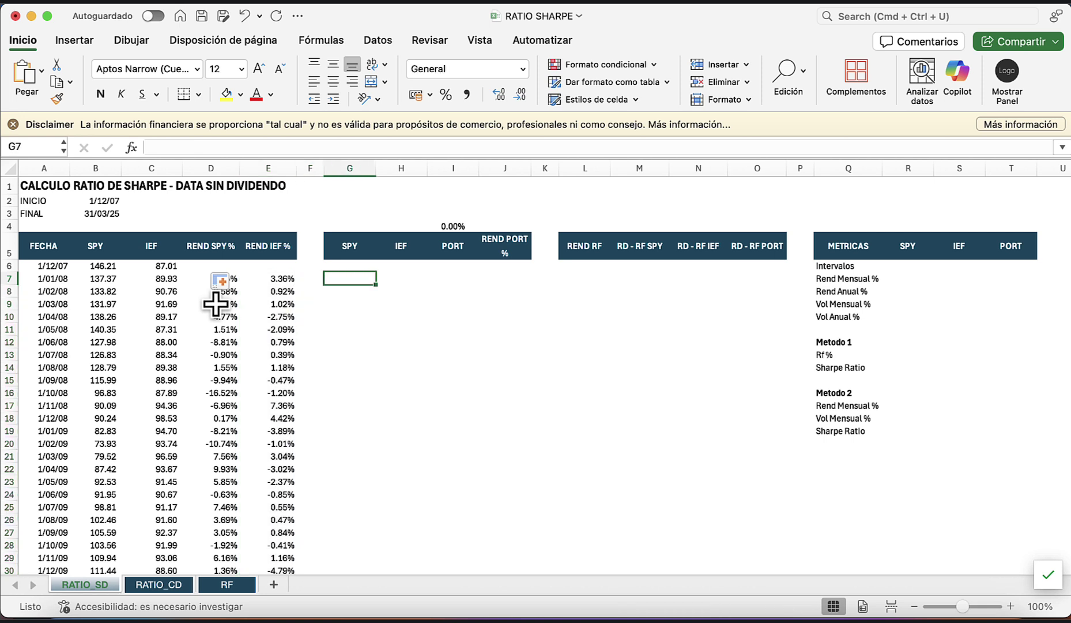
key("Up")
key("Right")
key("Right")
key("Right")
key("Right")
key("Right")
key("Right")
key("Right")
key("Right")
key("Right")
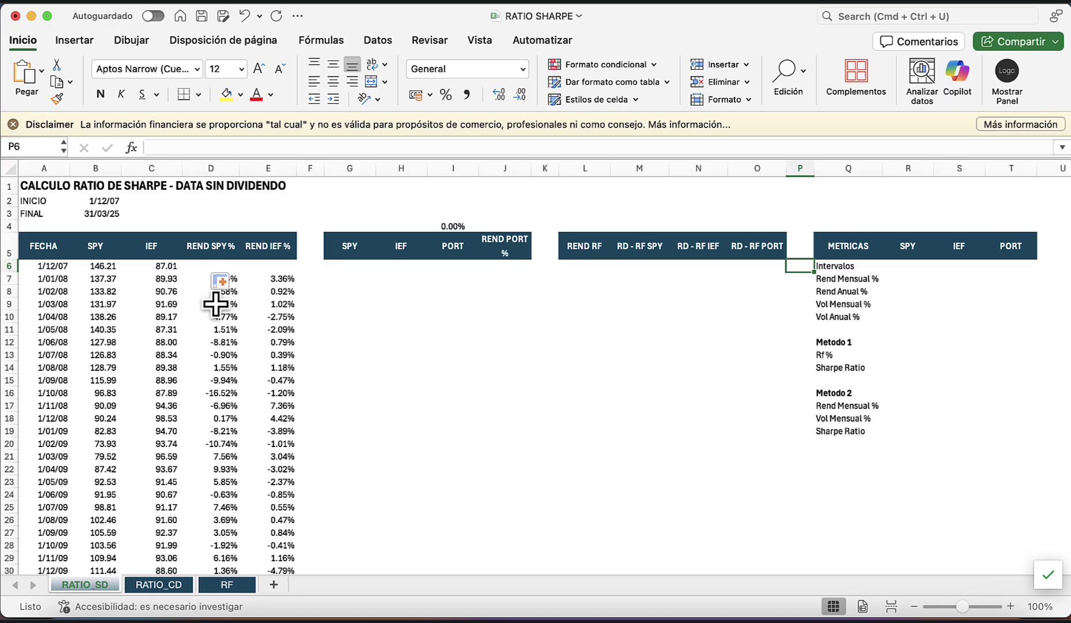
key("Right")
key("Right")
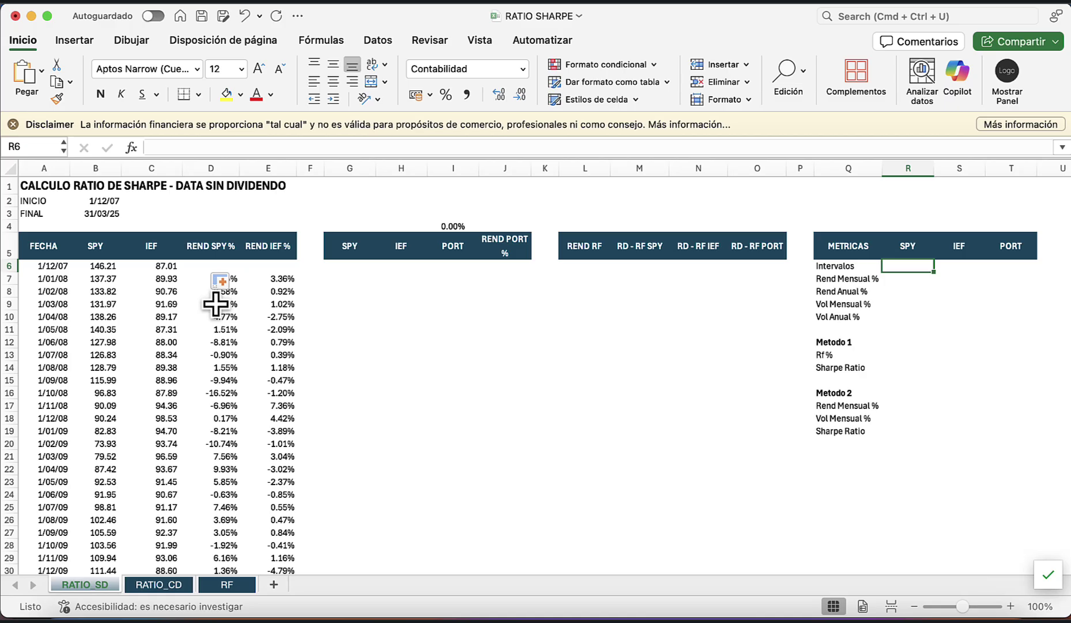
key("Down")
key("Up")
type("=")
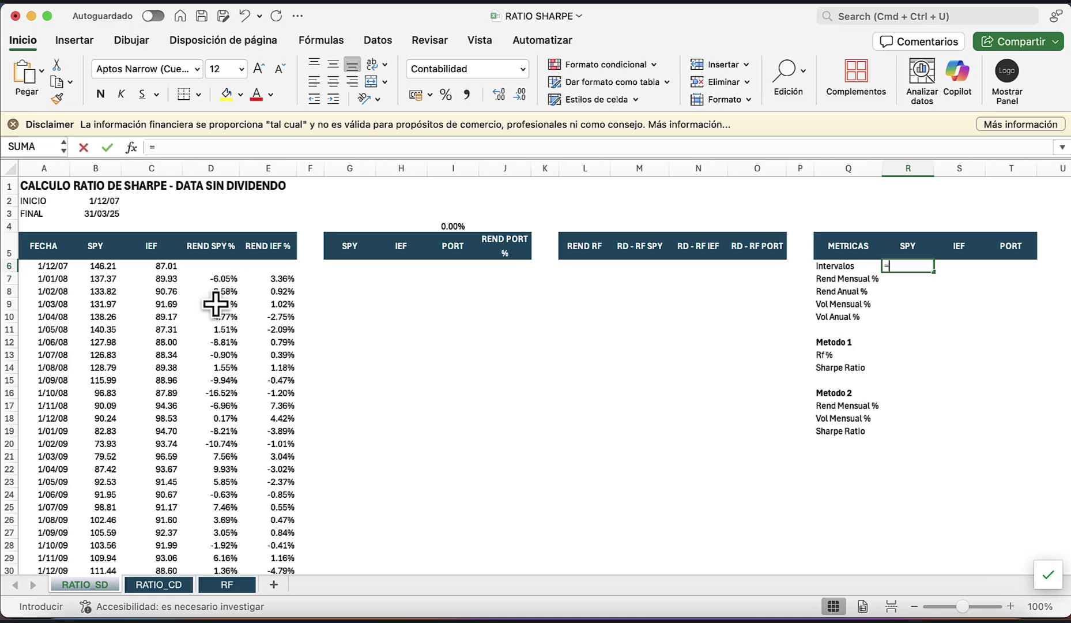
type("cont")
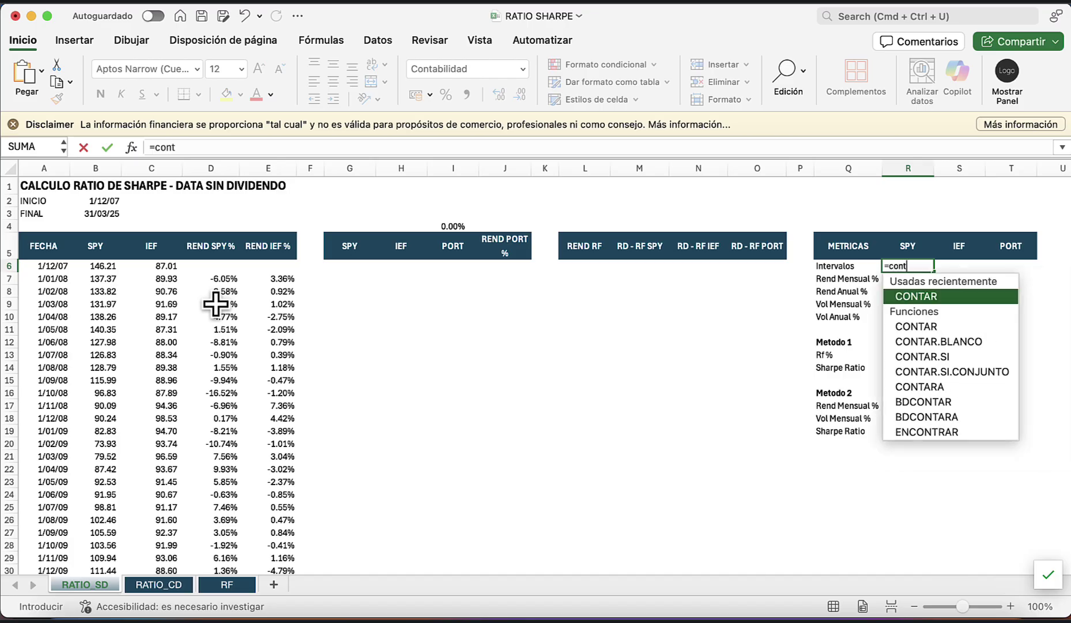
key("Tab")
key("Left")
key("Left")
key("Left")
key("Left")
key("Left")
key("Left")
key("Left")
key("Left")
key("Left")
key("Left")
key("Left")
key("Left")
key("Left")
key("Left")
key("Left")
key("Left")
key("Left")
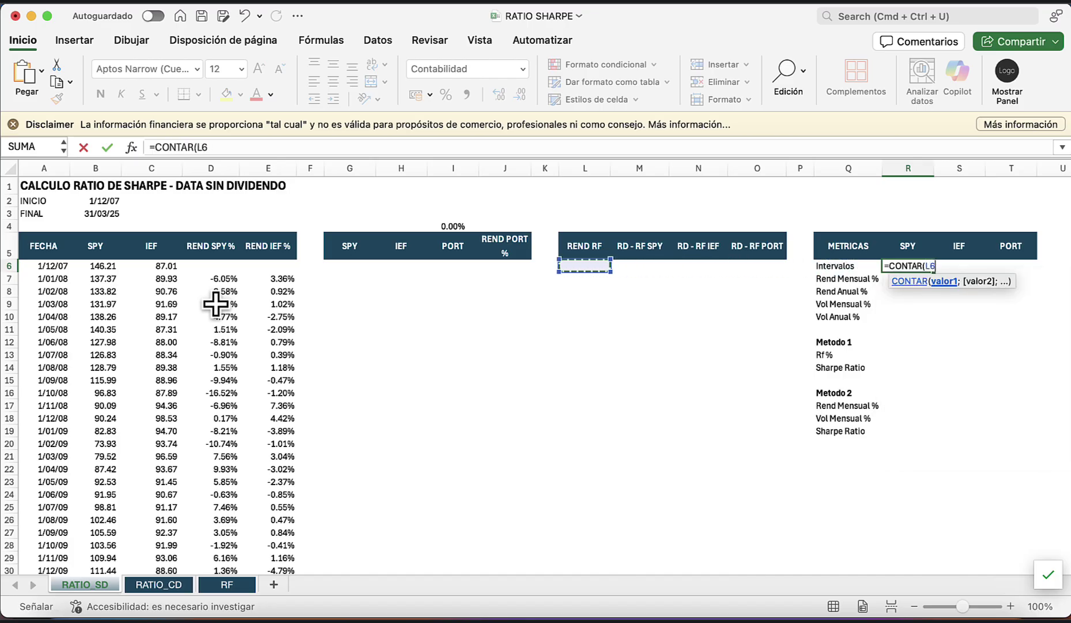
key("Up")
key("Down")
key("Right")
key("ctrl+shift+Down")
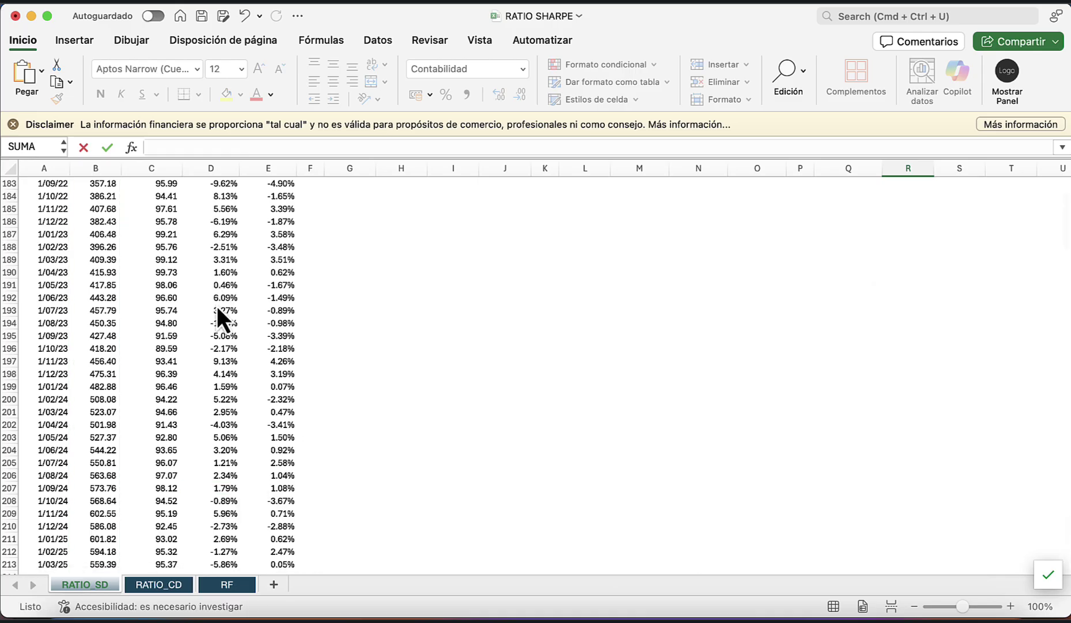
key("Return")
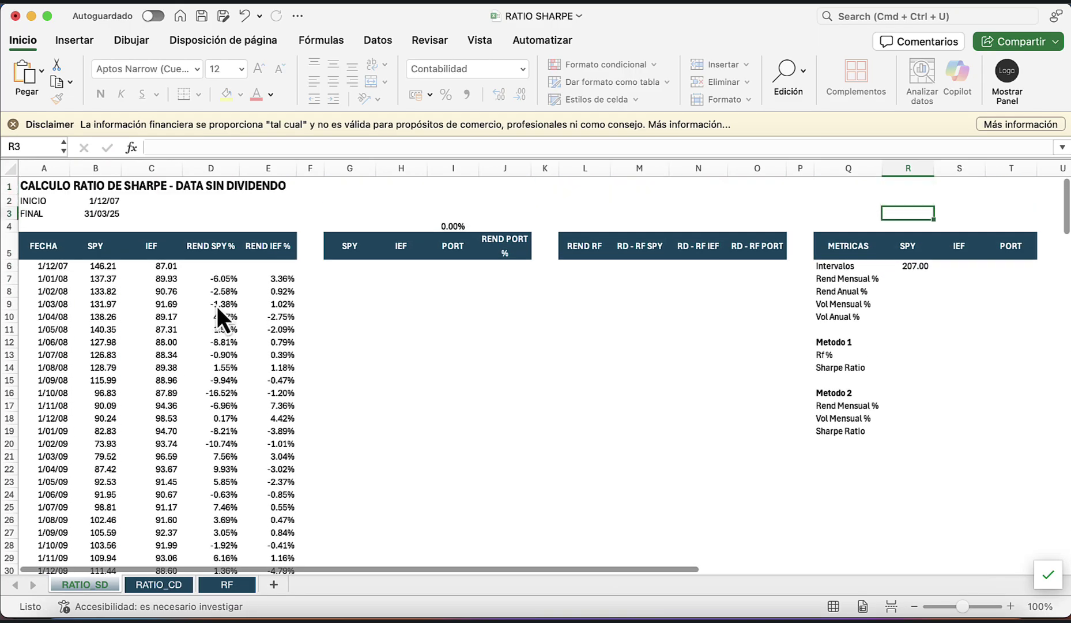
Copy the Intervalos formula from R6 to the IEF metric cell S6.
key("Up")
key("super+c")
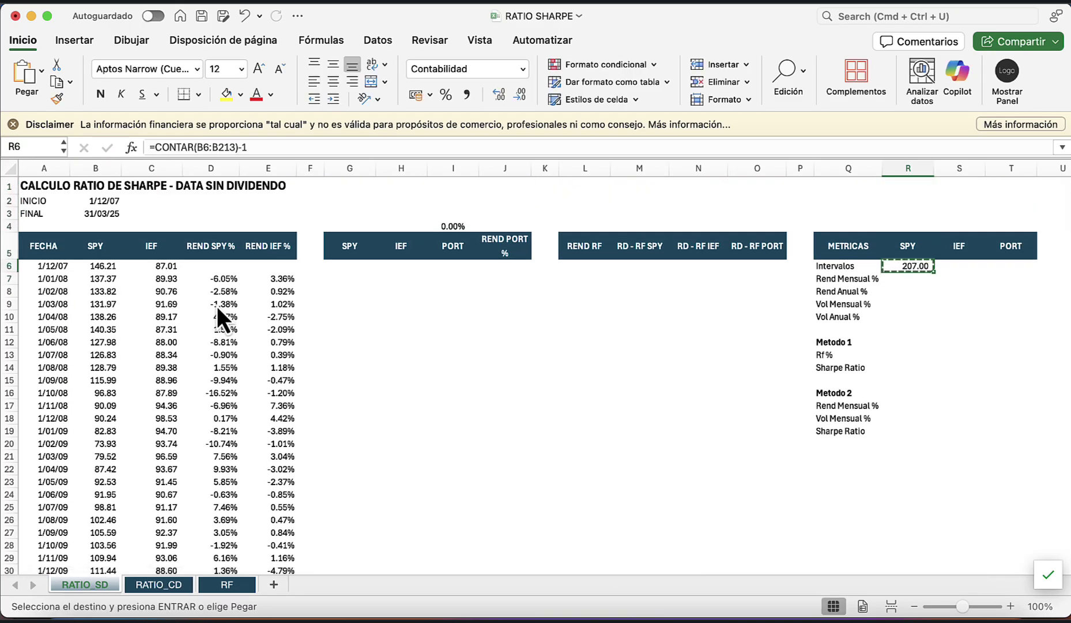
key("Right")
key("super+v")
Calculate the SPY Rend Mensual % in R7 as =(B213/B6)^(1/R6)-1 and copy it across to S7 for IEF.
key("Down")
key("Left")
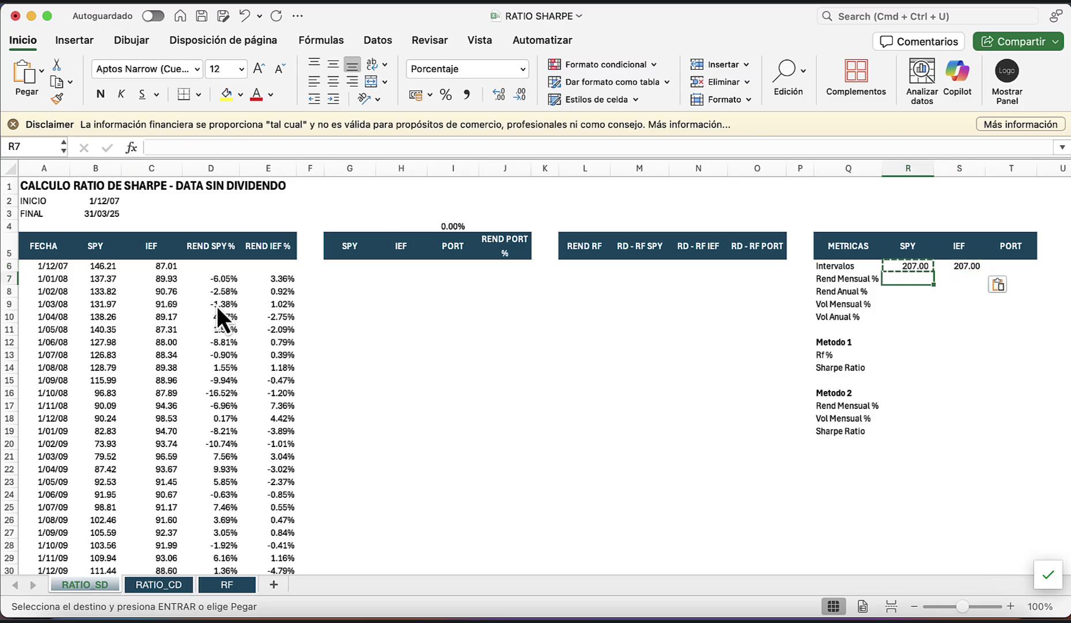
type("=(")
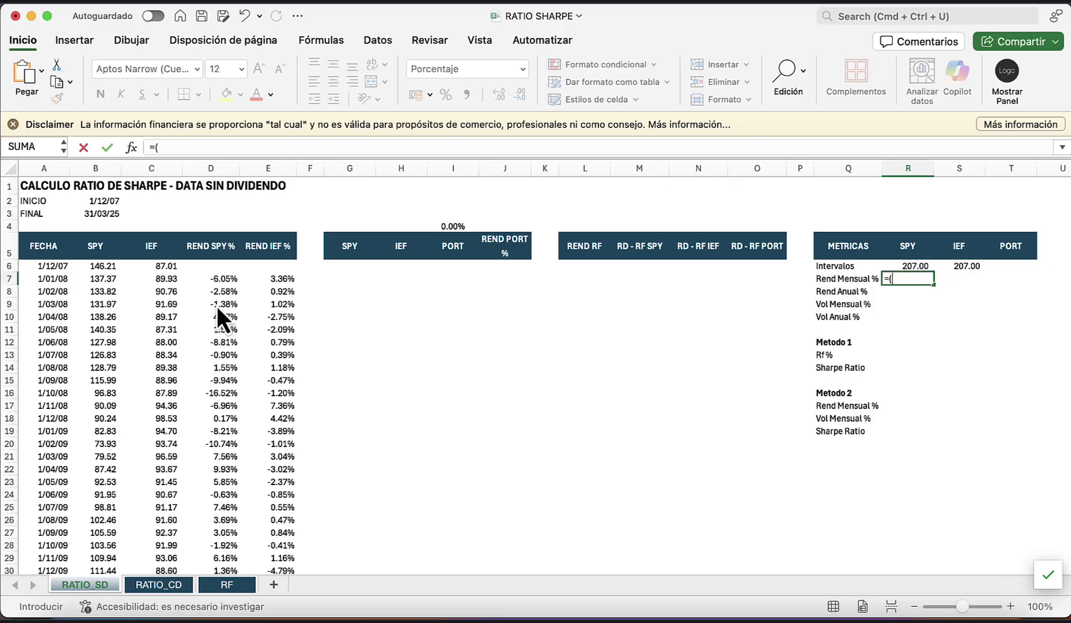
scroll(151, 351, "down", 20)
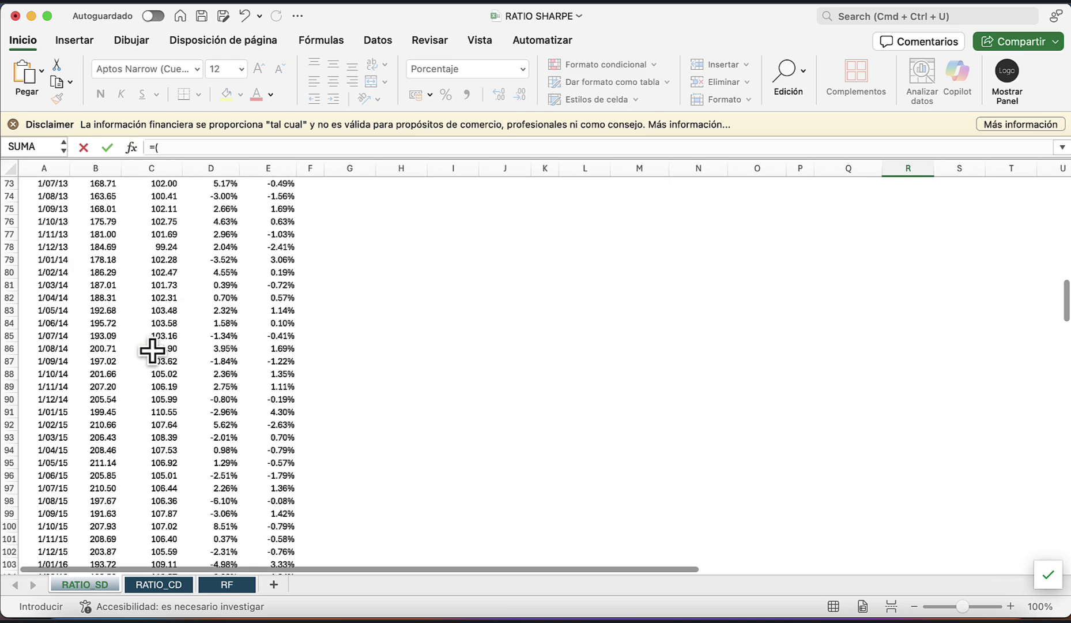
scroll(151, 351, "down", 20)
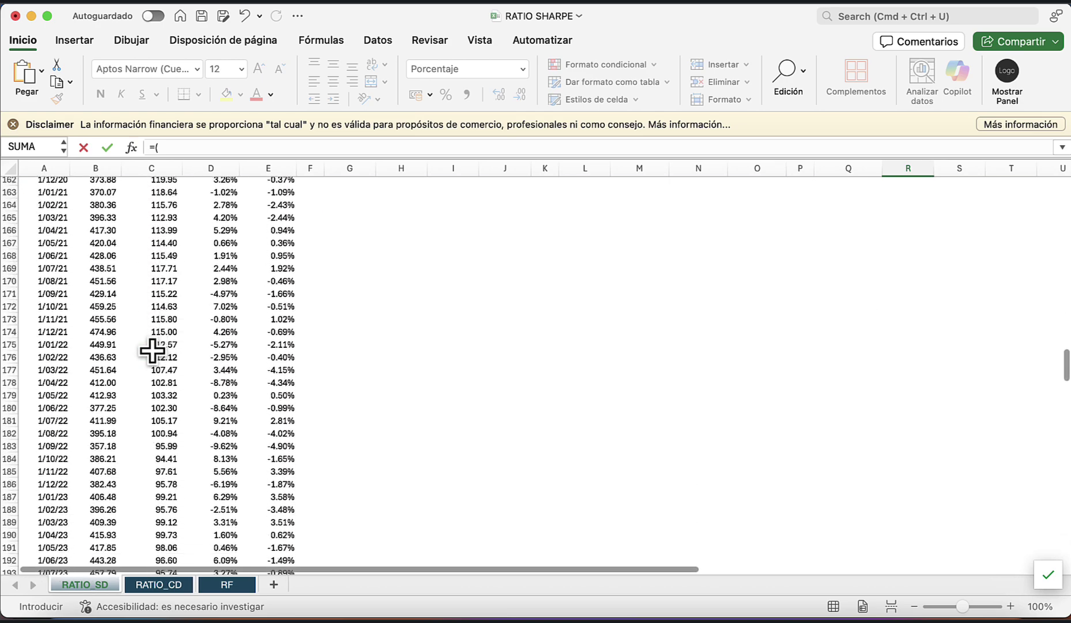
scroll(152, 350, "down", 1)
left_click(99, 342)
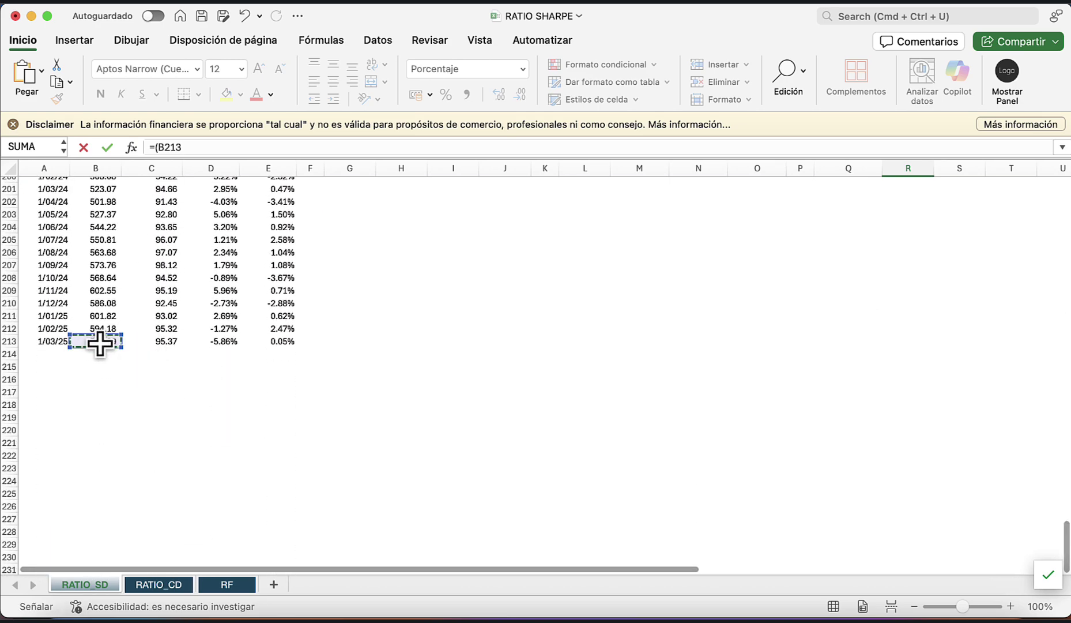
type("/")
scroll(102, 321, "up", 15)
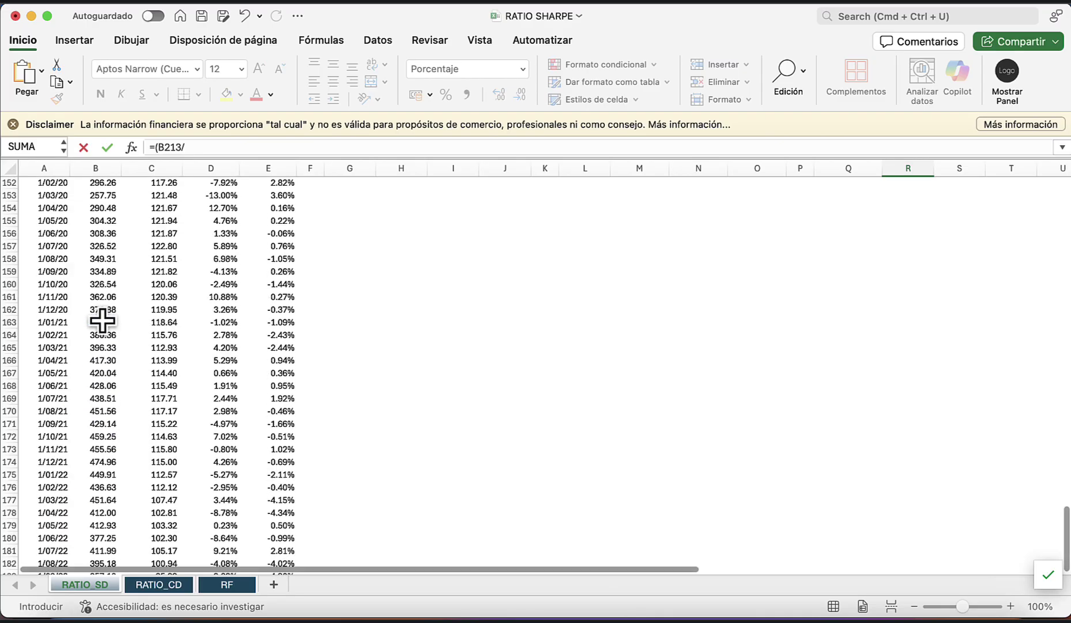
scroll(102, 320, "up", 20)
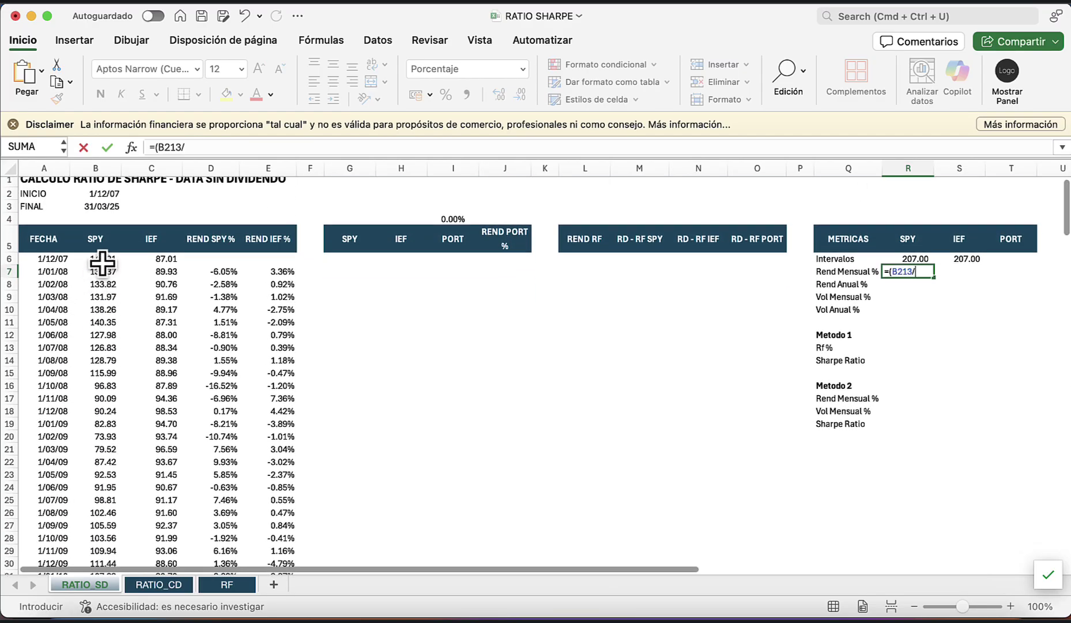
left_click(102, 261)
type(")^(1/")
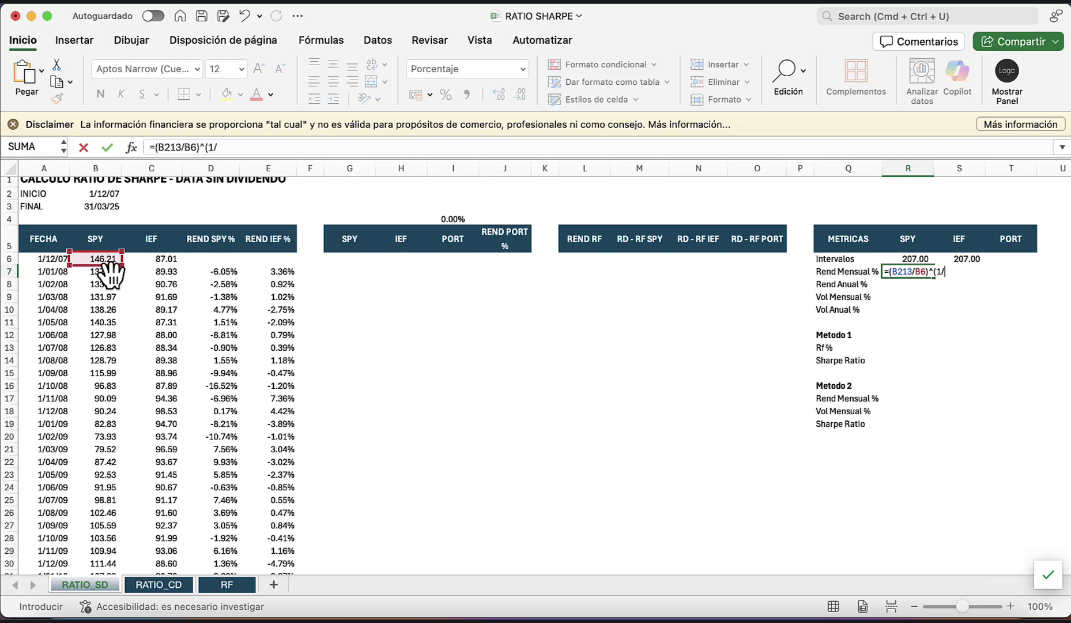
left_click(904, 258)
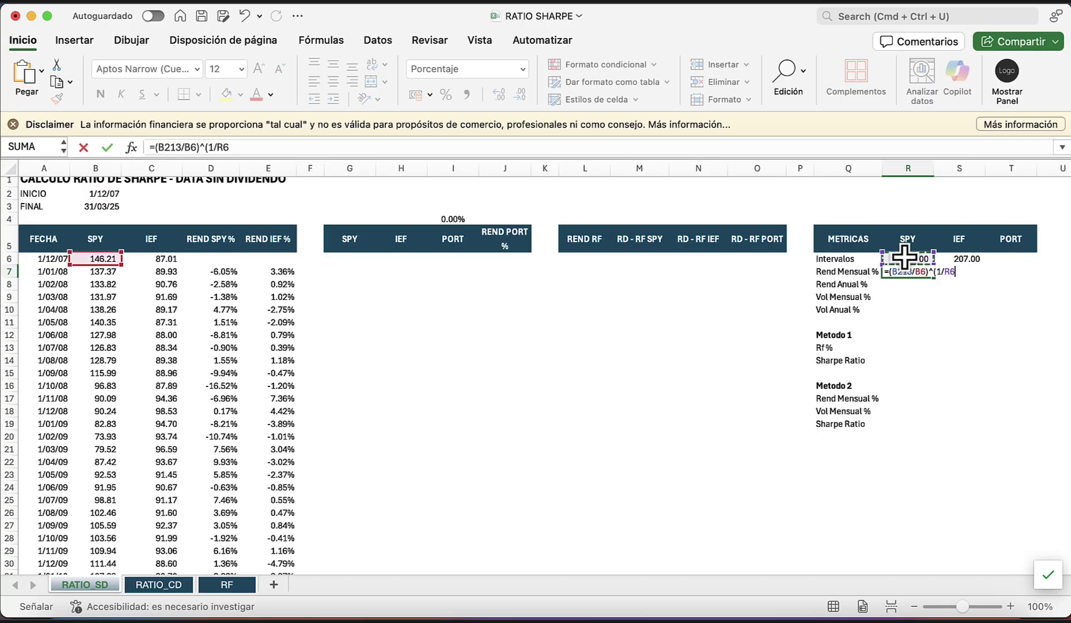
type(")-1")
key("Return")
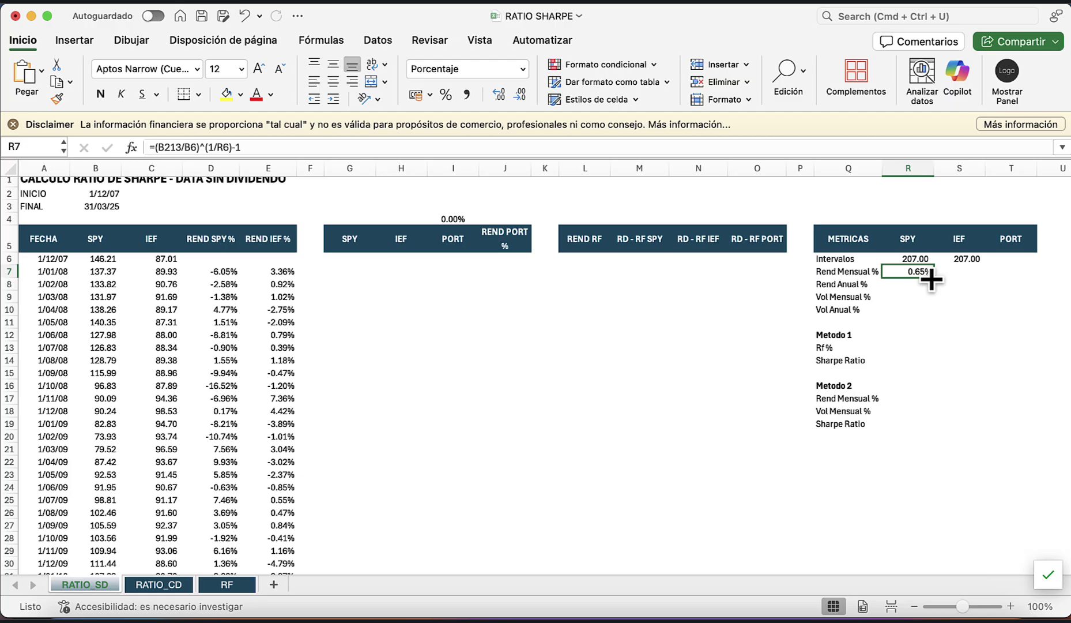
left_click_drag(931, 279, 973, 282)
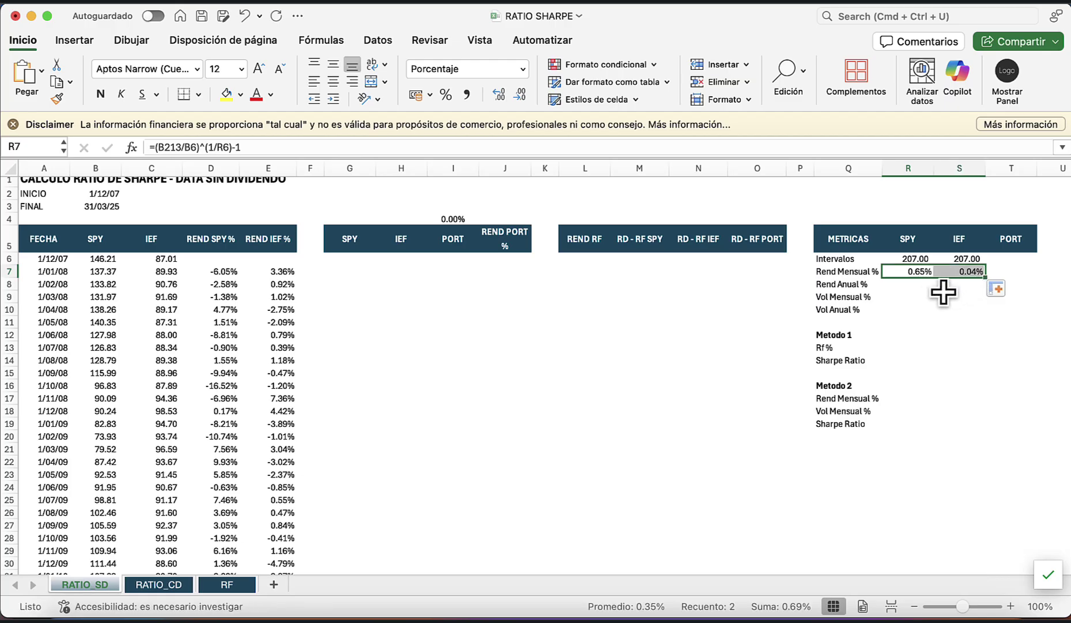
Calculate the SPY Rend Anual % in R8 as =(1+R7)^12-1 and copy it to S8 for IEF.
left_click(911, 284)
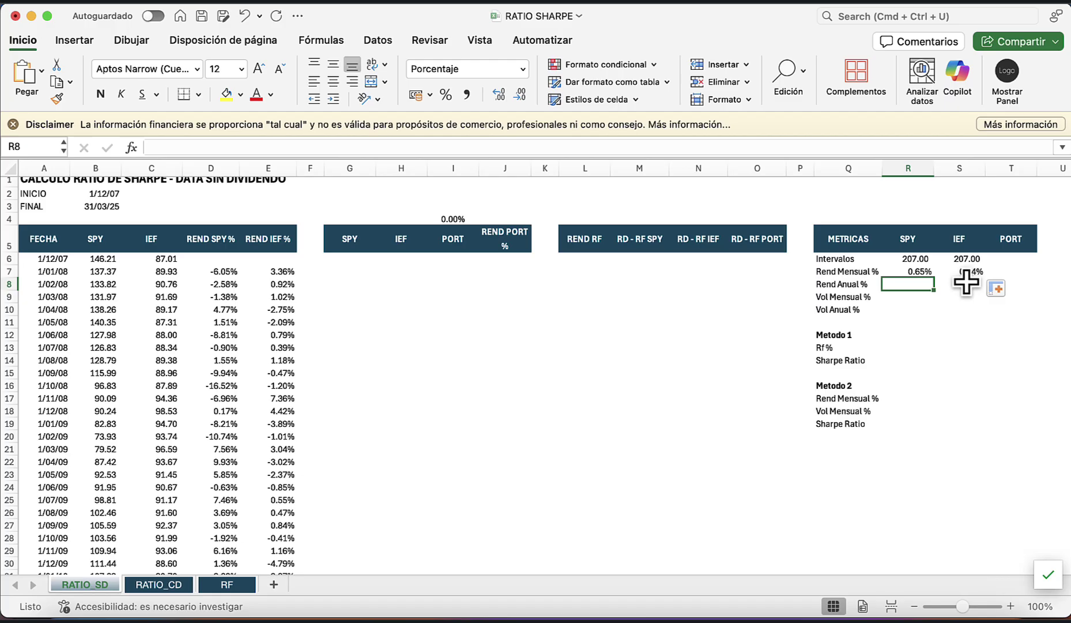
type("=(1+")
key("Up")
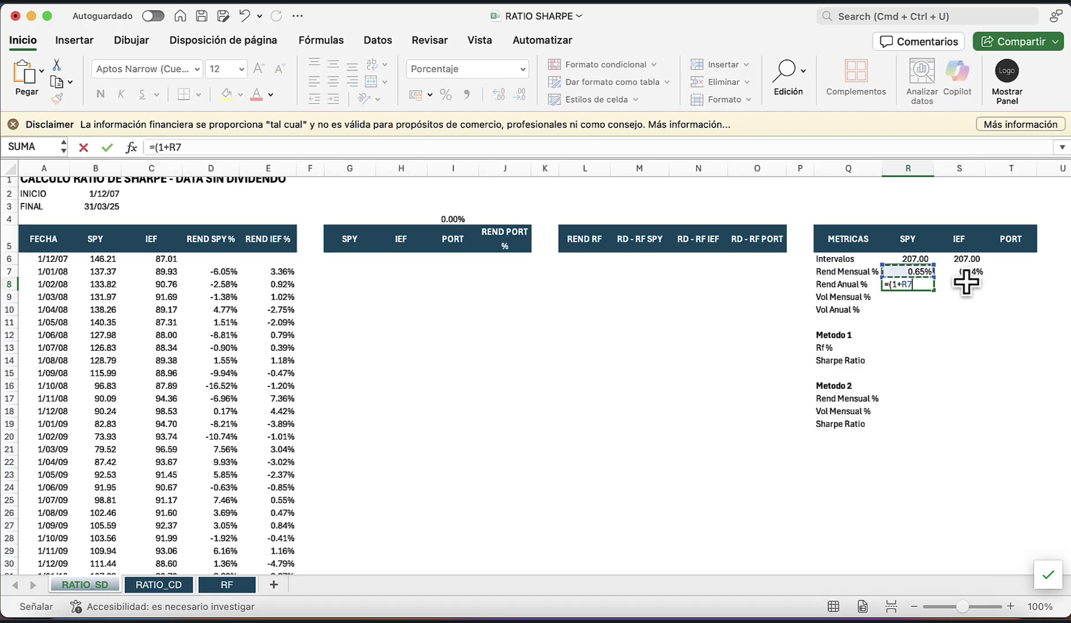
type(")")
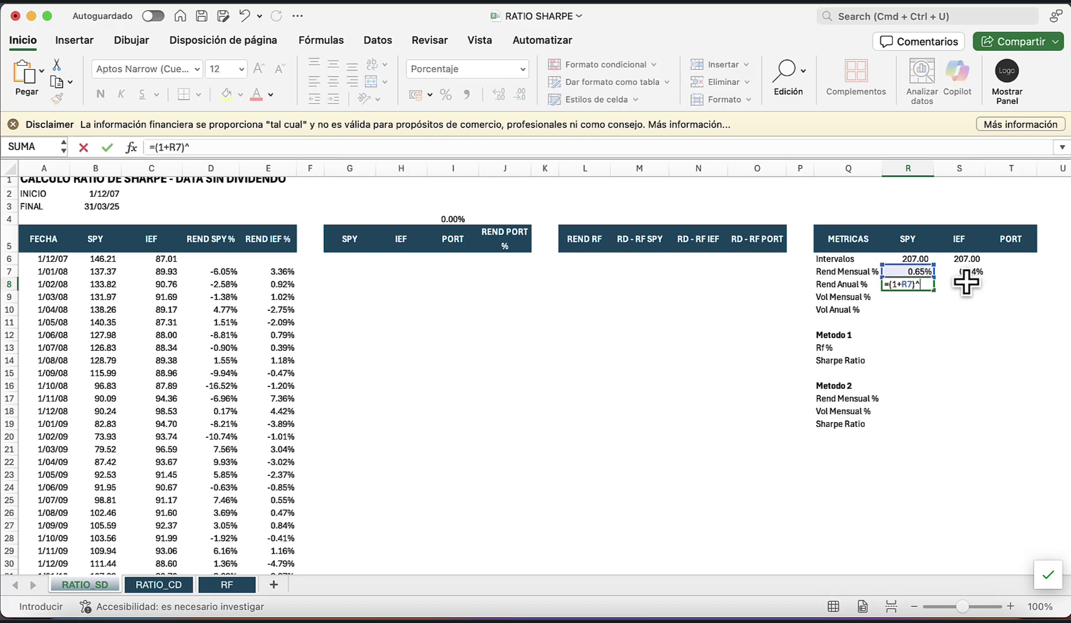
type("^12-")
key("Return")
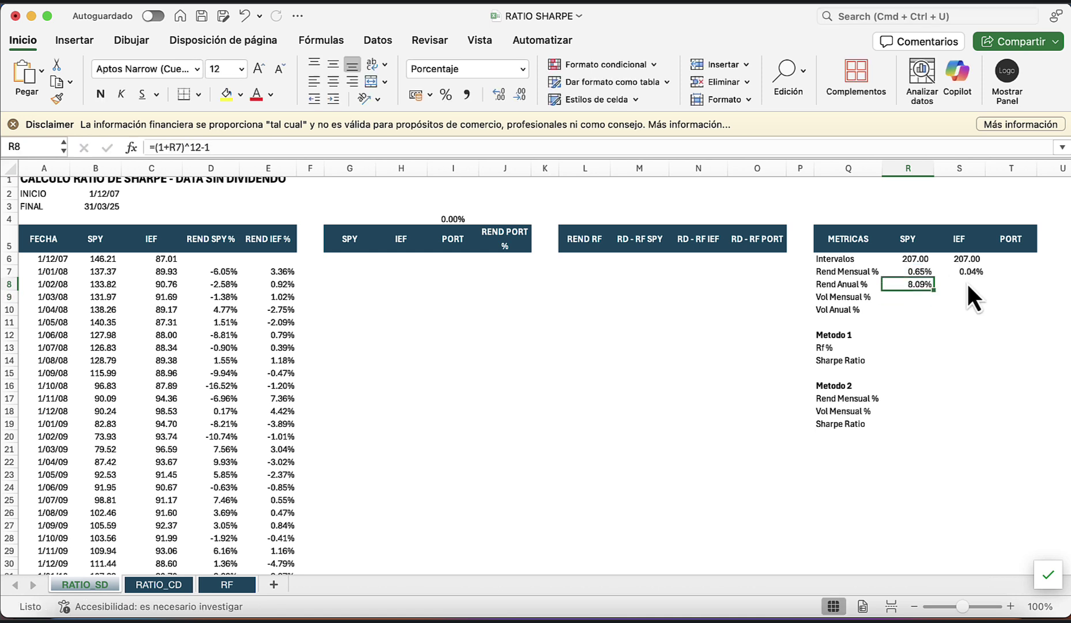
key("super+c")
left_click(963, 285)
key("super+v")
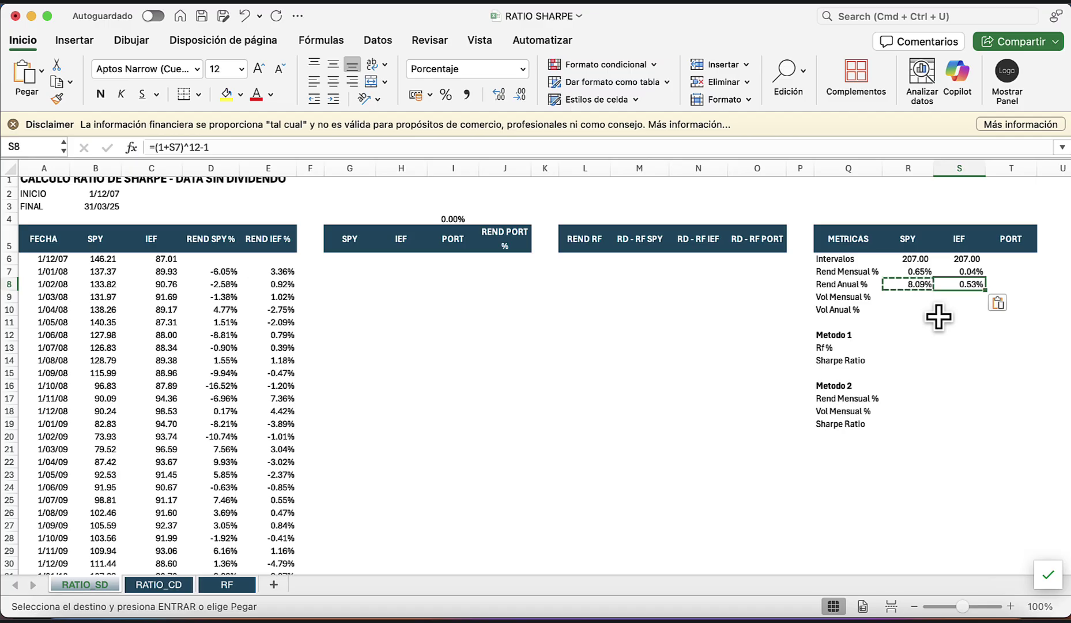
Calculate the SPY Vol Mensual % in R9 with the formula =DESVEST(D7:D213).
key("Down")
key("Left")
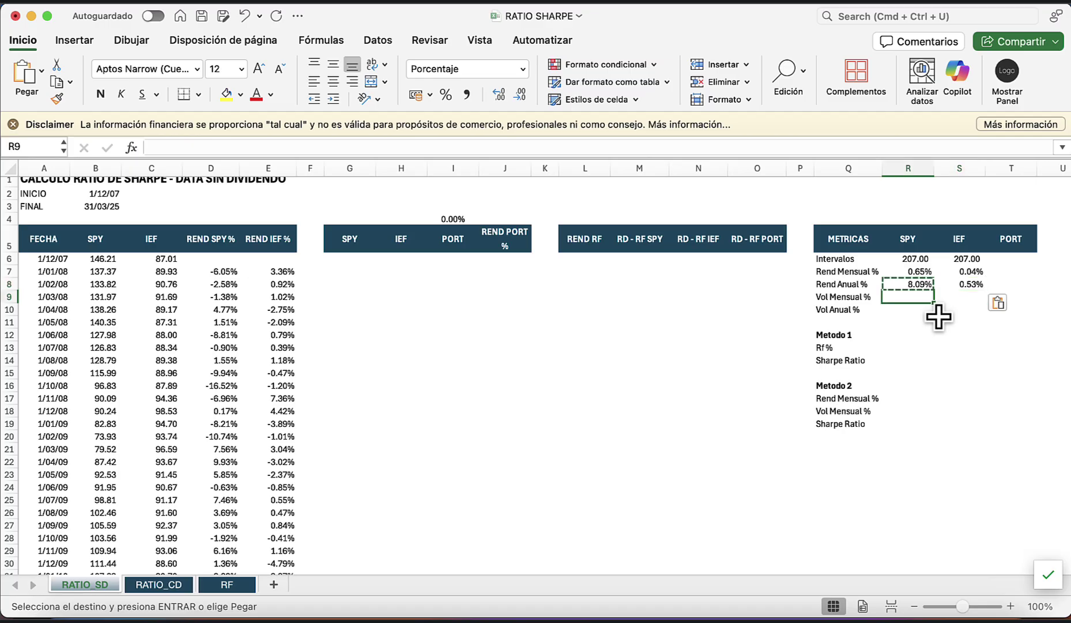
type("=de")
key("Tab")
key("Left")
key("Left")
key("Left")
key("Left")
key("Left")
key("Left")
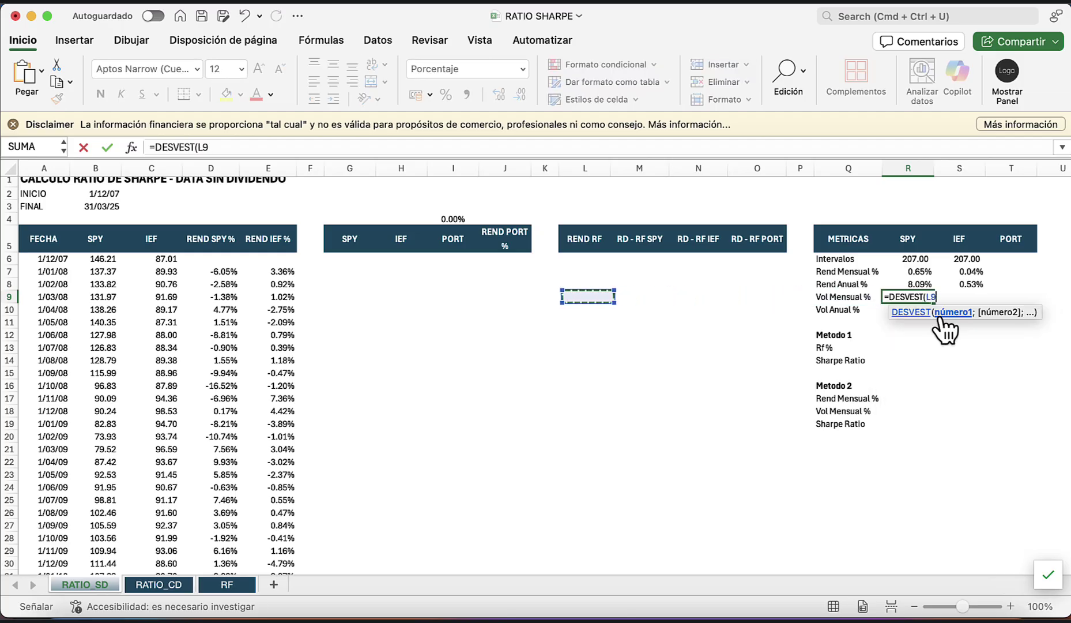
key("Left")
key("Left")
key("Left")
key("Left")
key("Left")
key("Left")
key("Left")
key("Left")
key("Up")
key("Up")
key("ctrl+shift+Down")
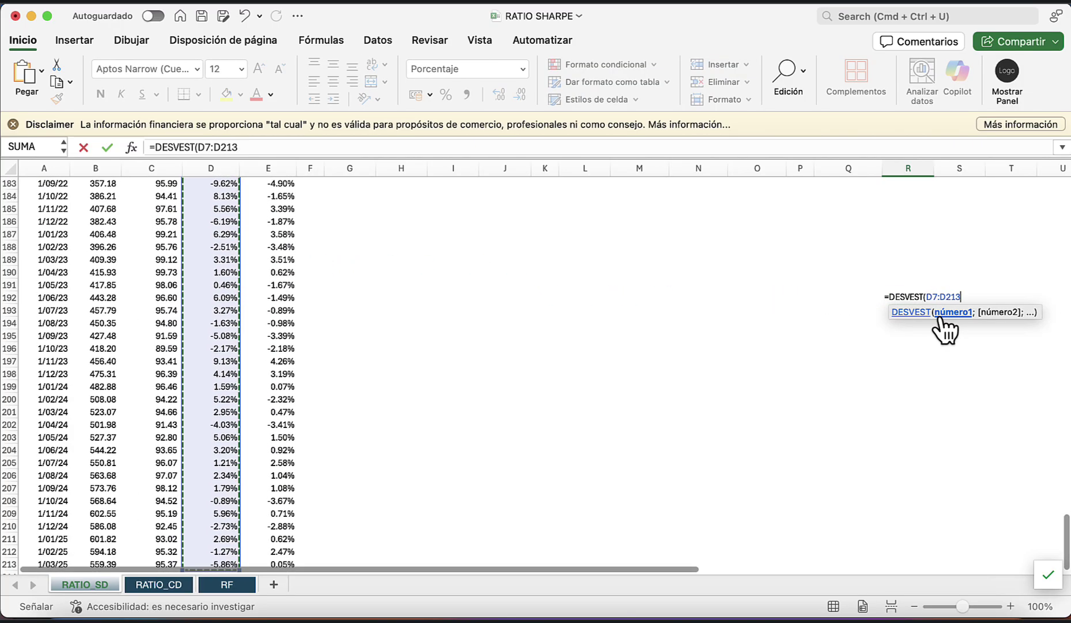
type(")")
key("Return")
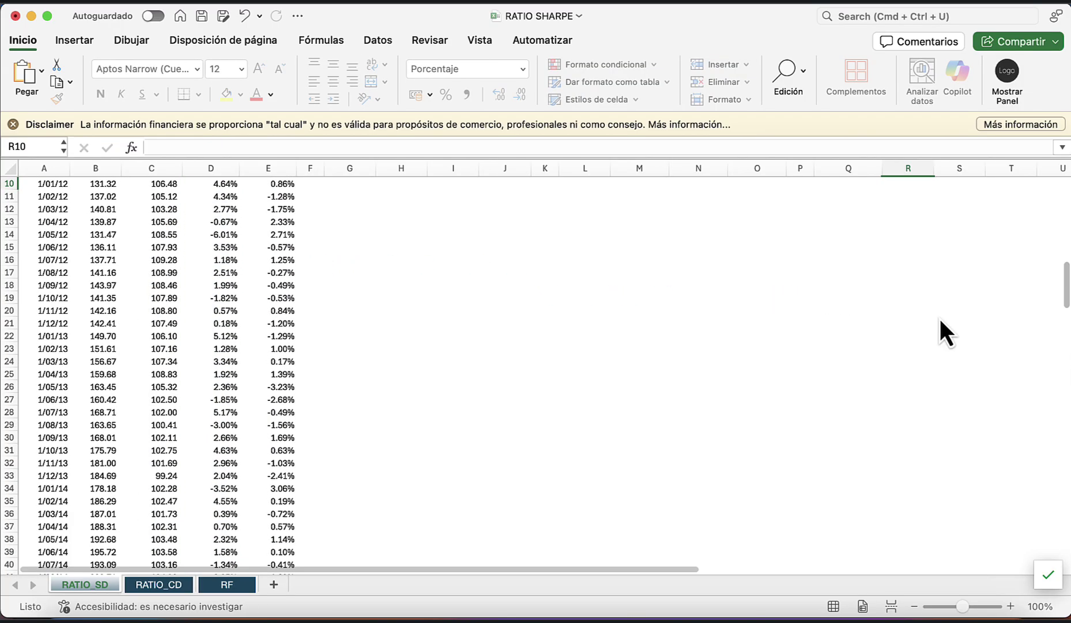
Copy the Vol Mensual % formula from R9 to the IEF metric cell S9.
key("Up")
key("Up")
key("Up")
key("Up")
key("Up")
key("Up")
key("Up")
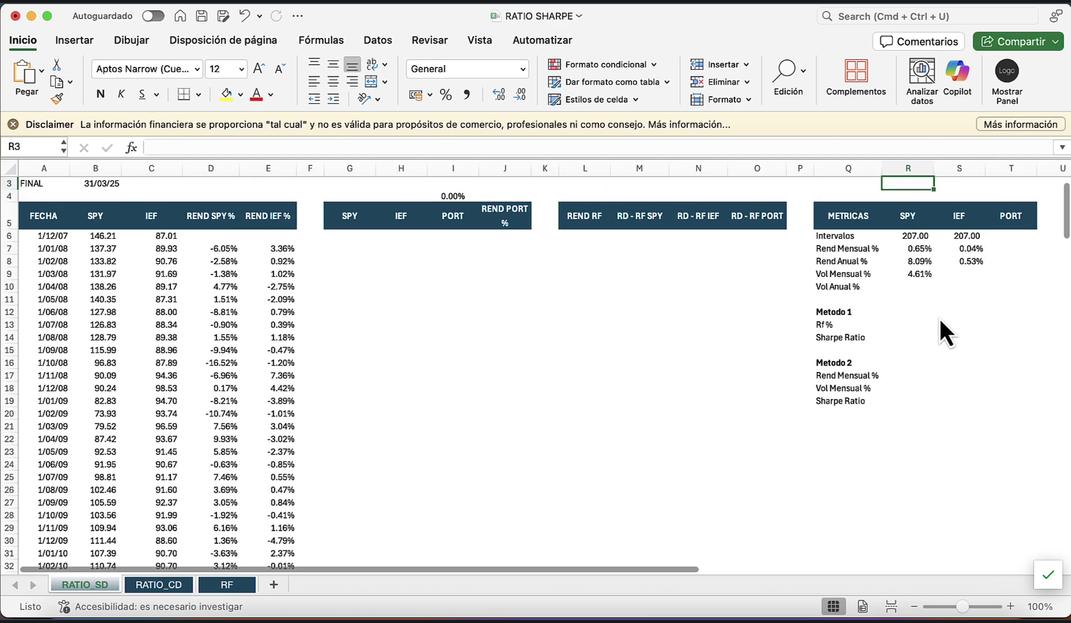
left_click(921, 274)
key("super+c")
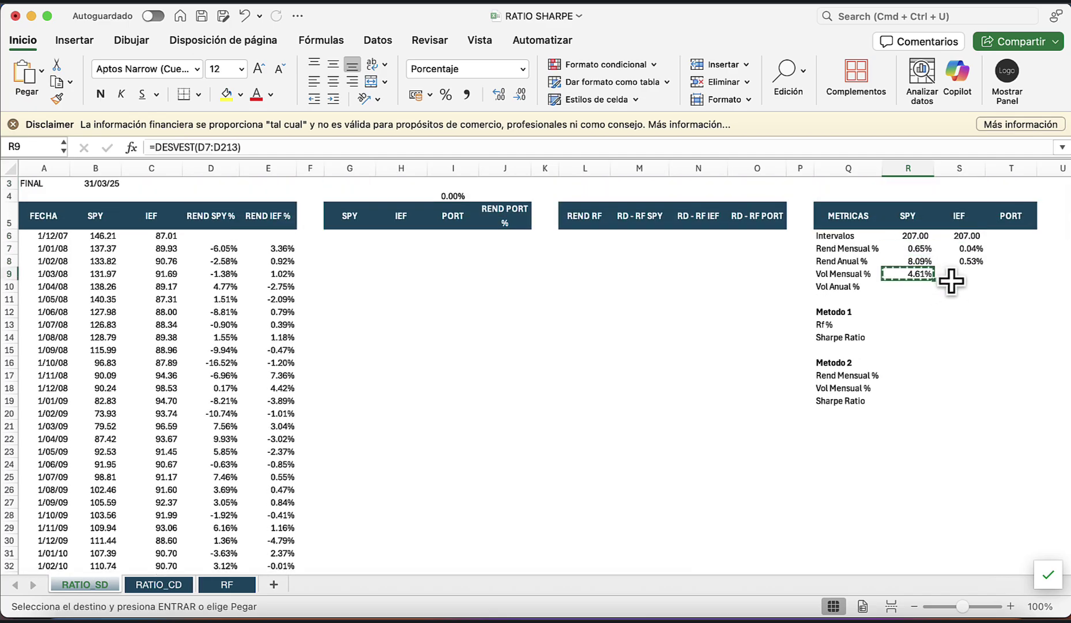
left_click(955, 276)
key("super+v")
Calculate the SPY Vol Anual % in R10 as =R9*RAIZ(12) and copy it to S10 for IEF.
left_click_drag(918, 297, 917, 290)
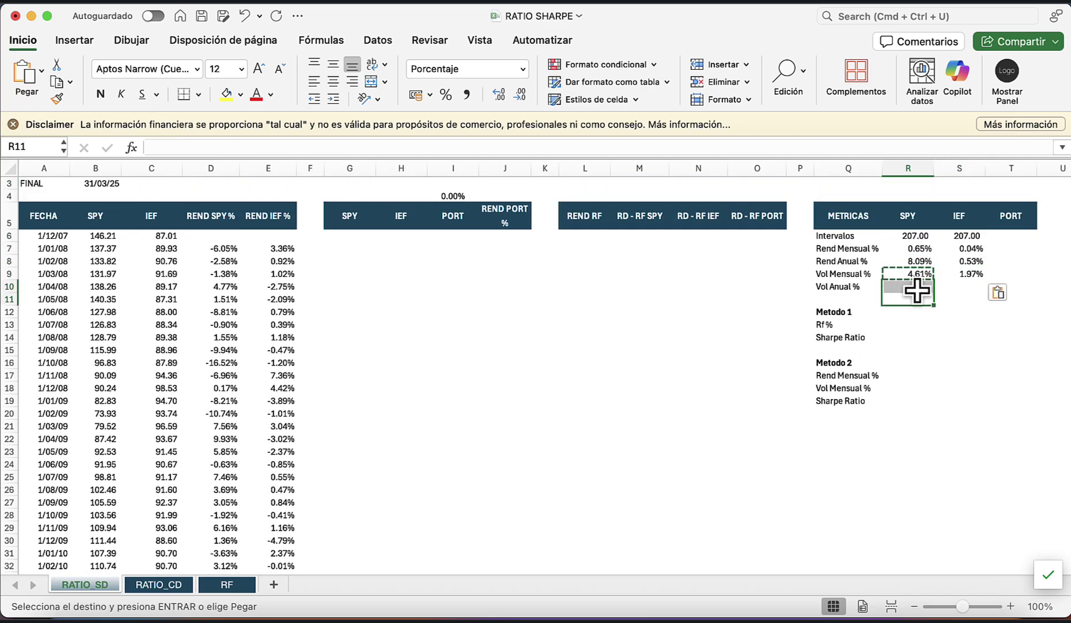
left_click(917, 289)
type("=")
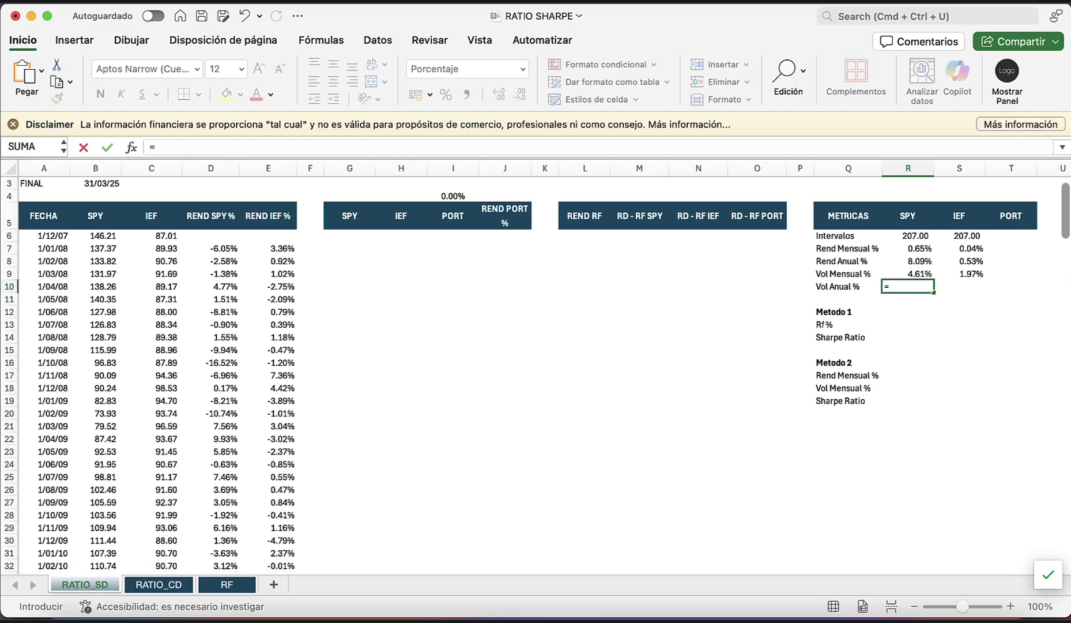
key("Up")
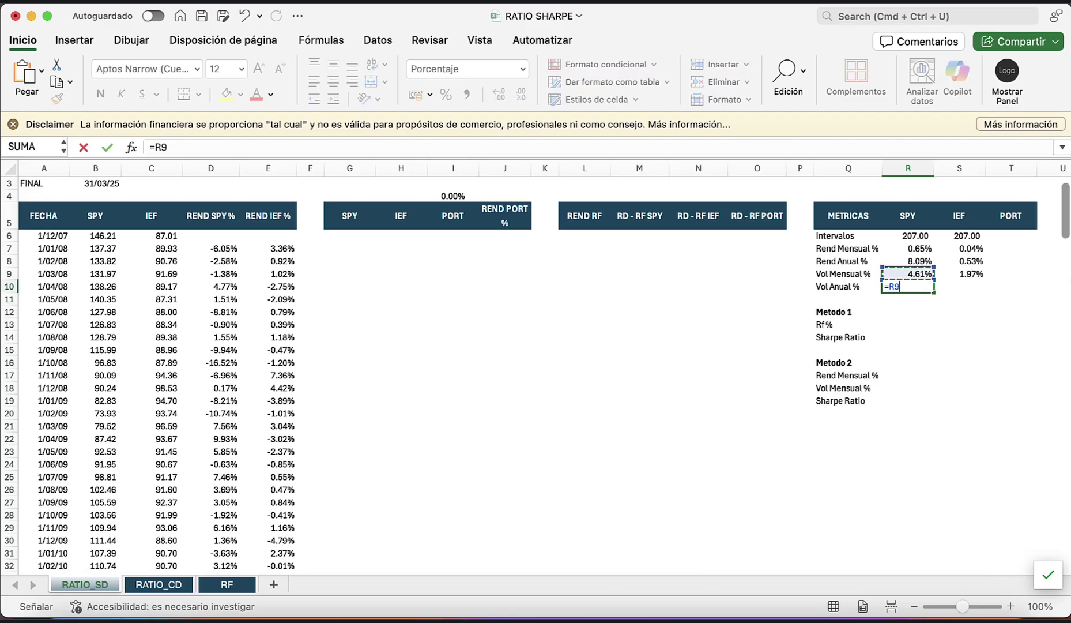
type("*RAIZ(")
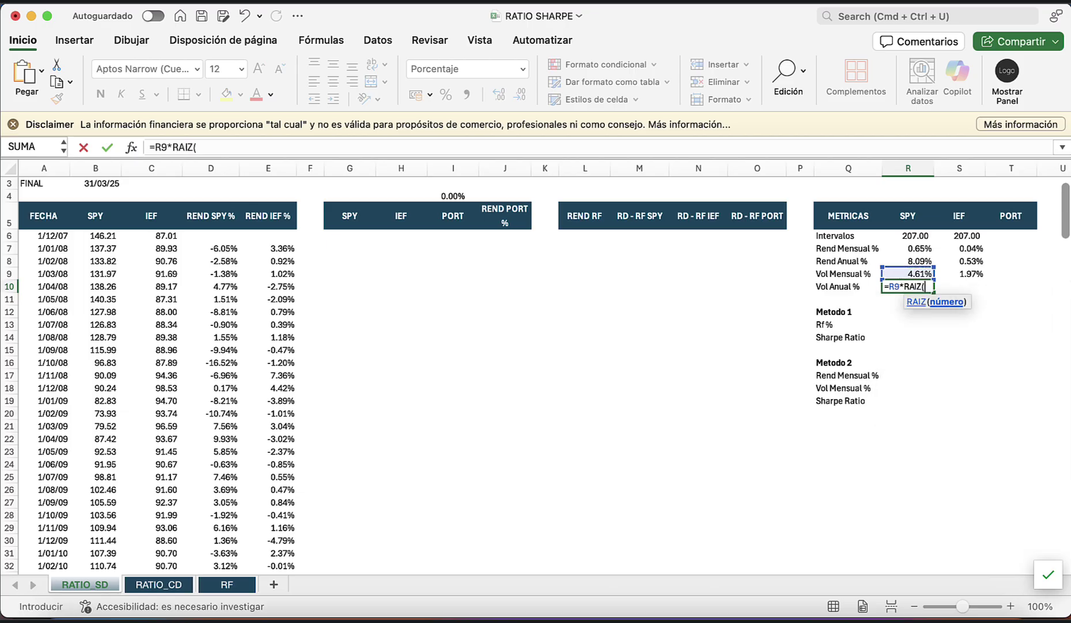
type("12)")
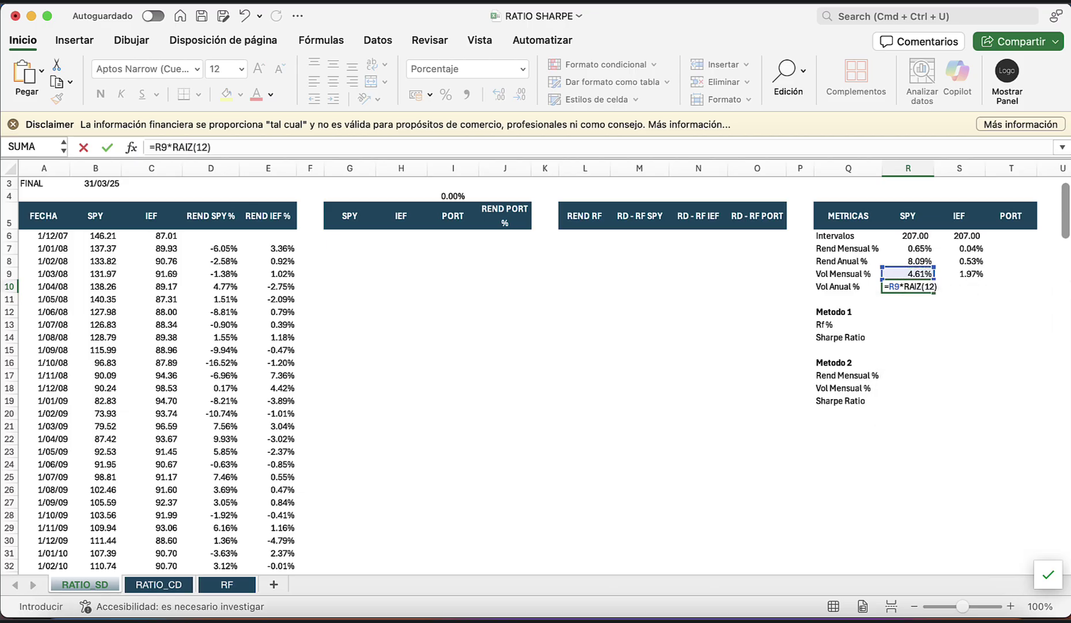
key("Return")
key("Up")
key("super+c")
key("Right")
key("super+v")
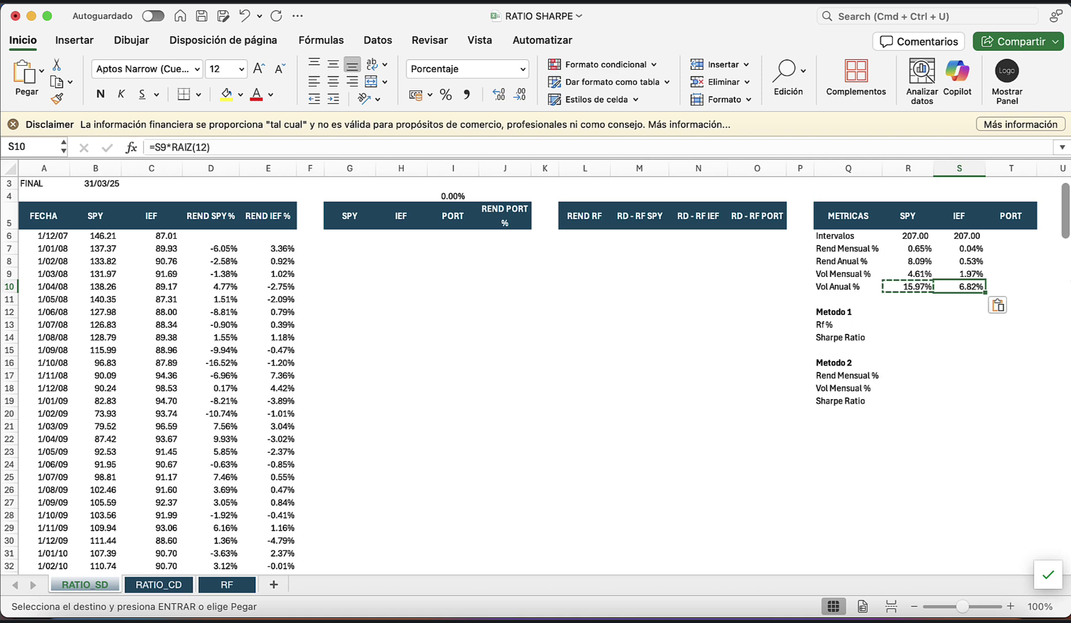
Examine the two Sharpe formulas beside the metrics table and the annual return, annual volatility and Rf % cells they use.
key("Right")
key("Right")
key("Right")
key("Right")
key("Right")
key("Right")
key("Right")
key("Right")
key("Right")
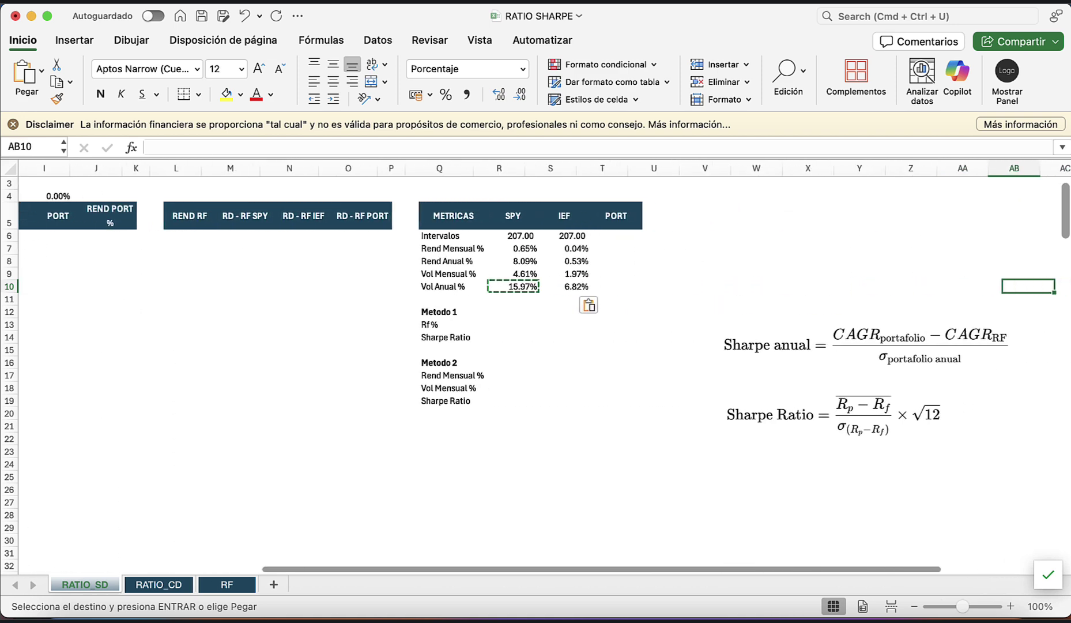
scroll(536, 369, "right", 1)
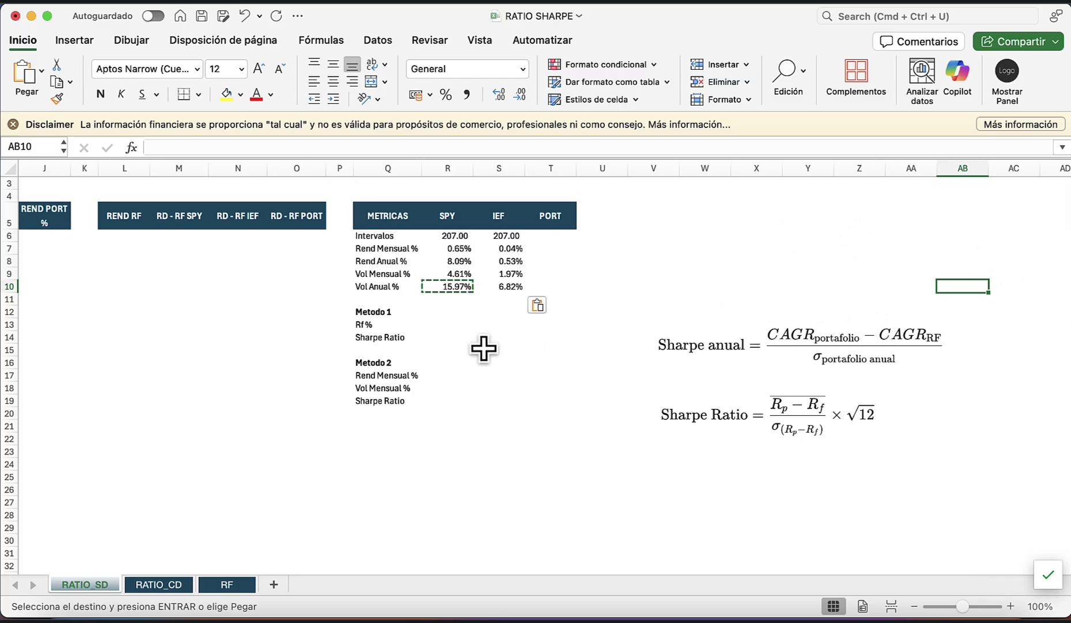
left_click(442, 325)
left_click_drag(451, 249, 455, 275)
left_click(455, 285)
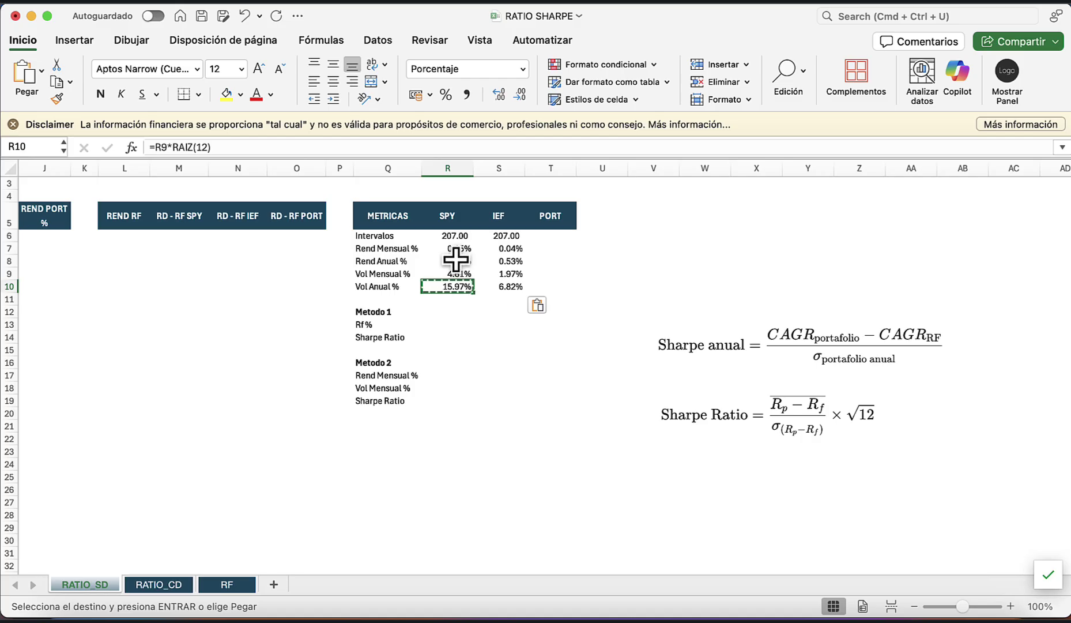
left_click(454, 261)
left_click(505, 261)
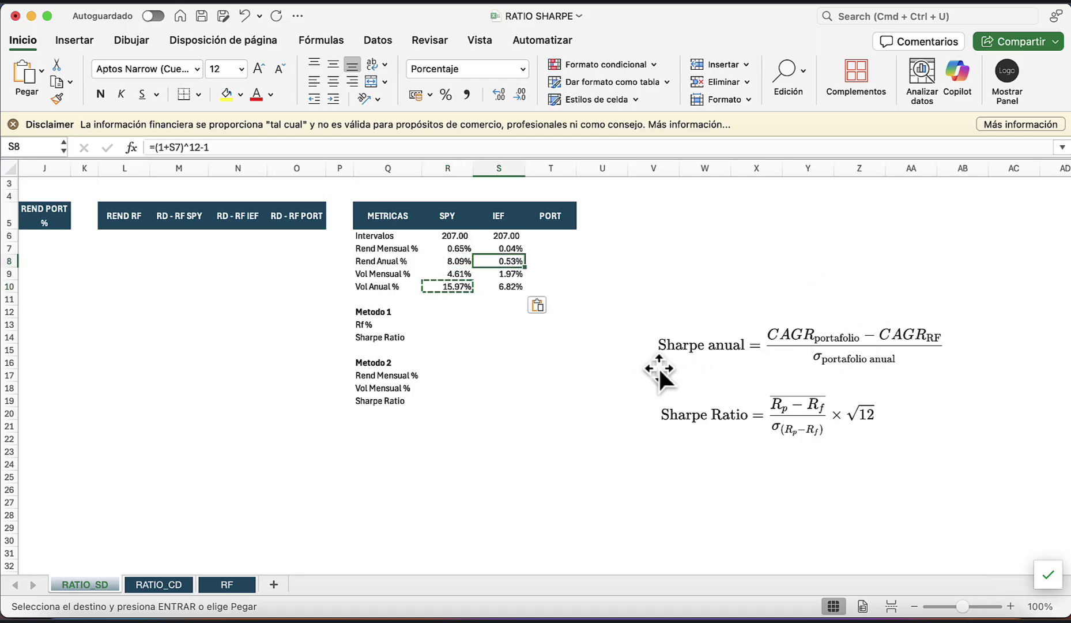
left_click_drag(441, 325, 510, 323)
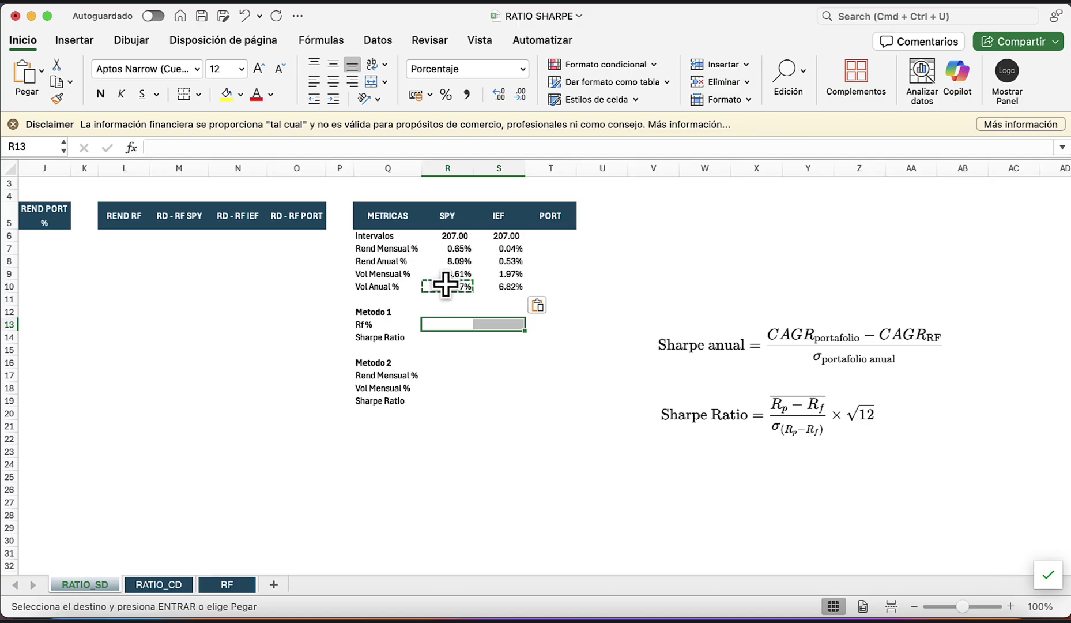
left_click(505, 285)
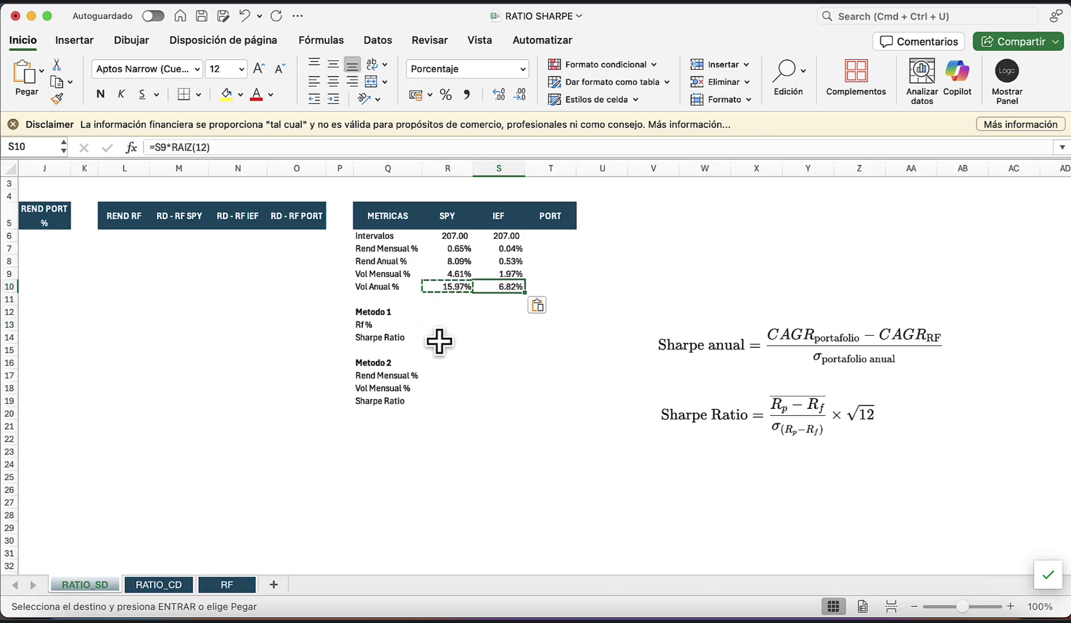
left_click(440, 325)
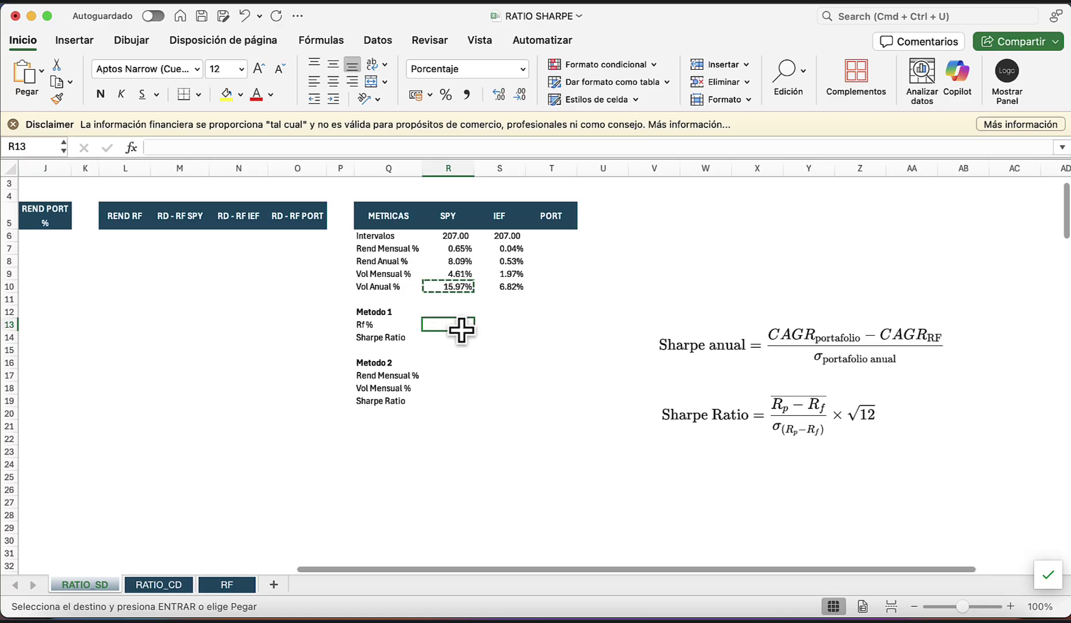
Review the RF sheet, the FRED 3-Month Treasury Bill page and the INICIO and FINAL dates on RATIO_SD.
left_click(235, 587)
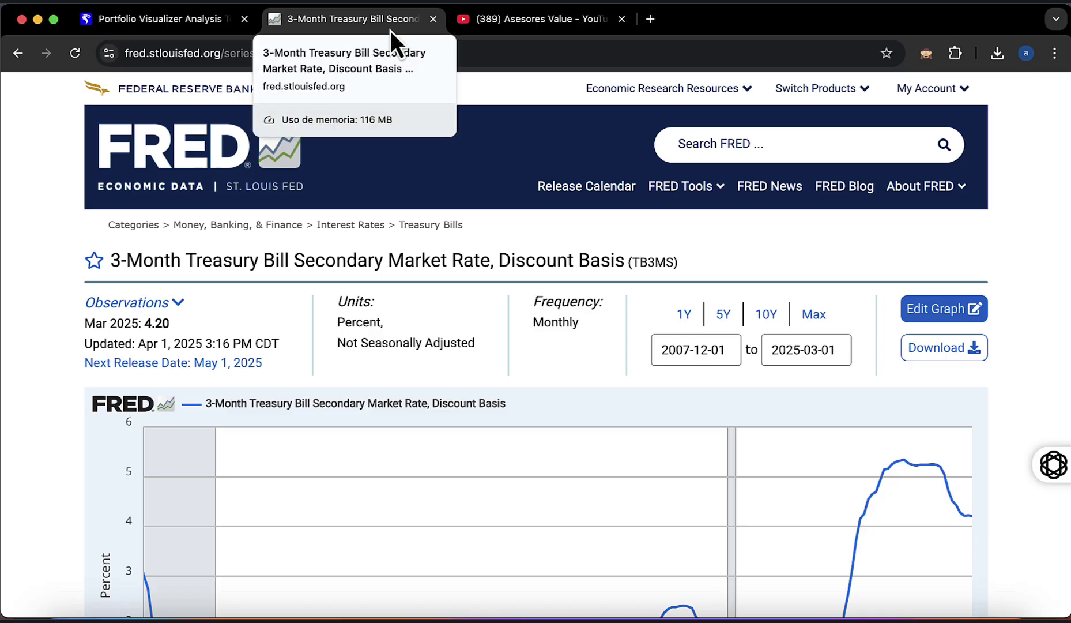
key("super+Tab")
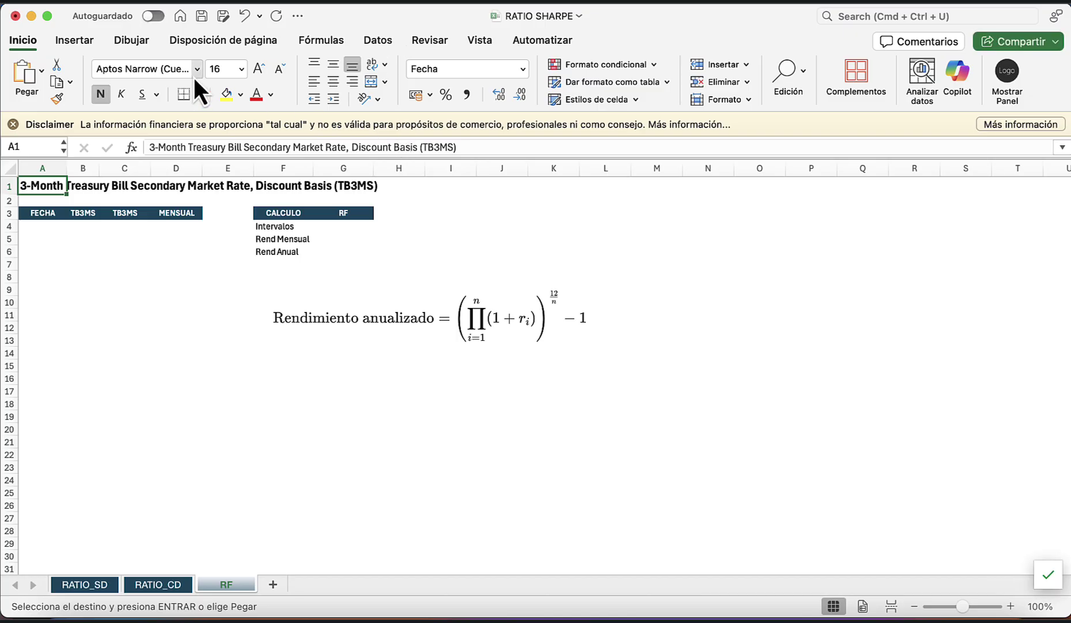
left_click(86, 585)
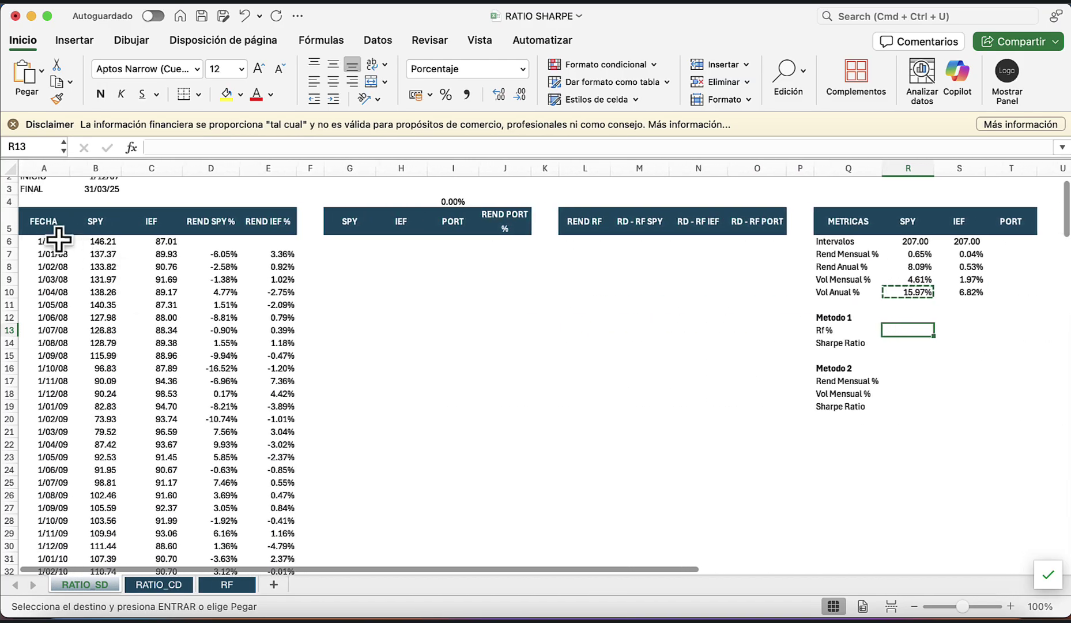
scroll(60, 231, "up", 2)
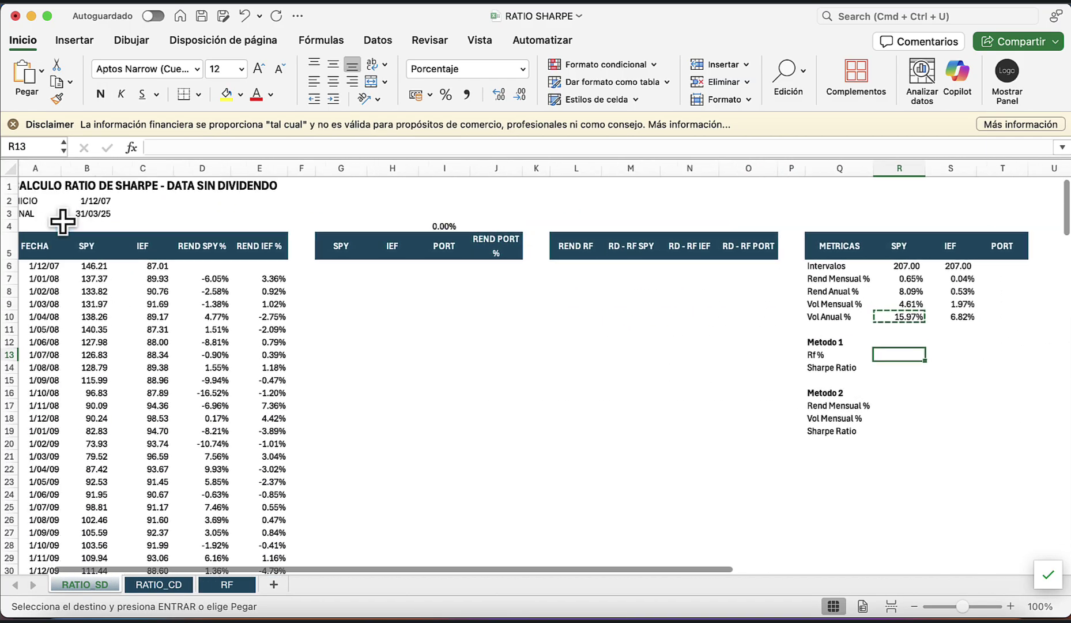
scroll(62, 221, "left", 2)
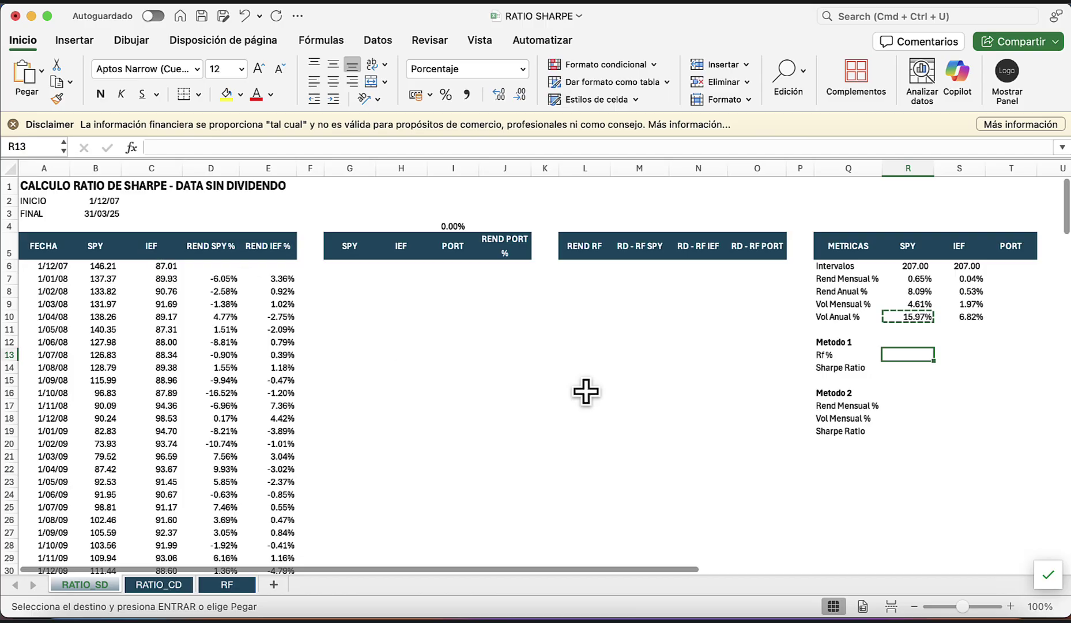
Switch to the FRED TB3MS page in the browser, check its date range, download the data as Excel and open the downloaded file.
left_click(782, 613)
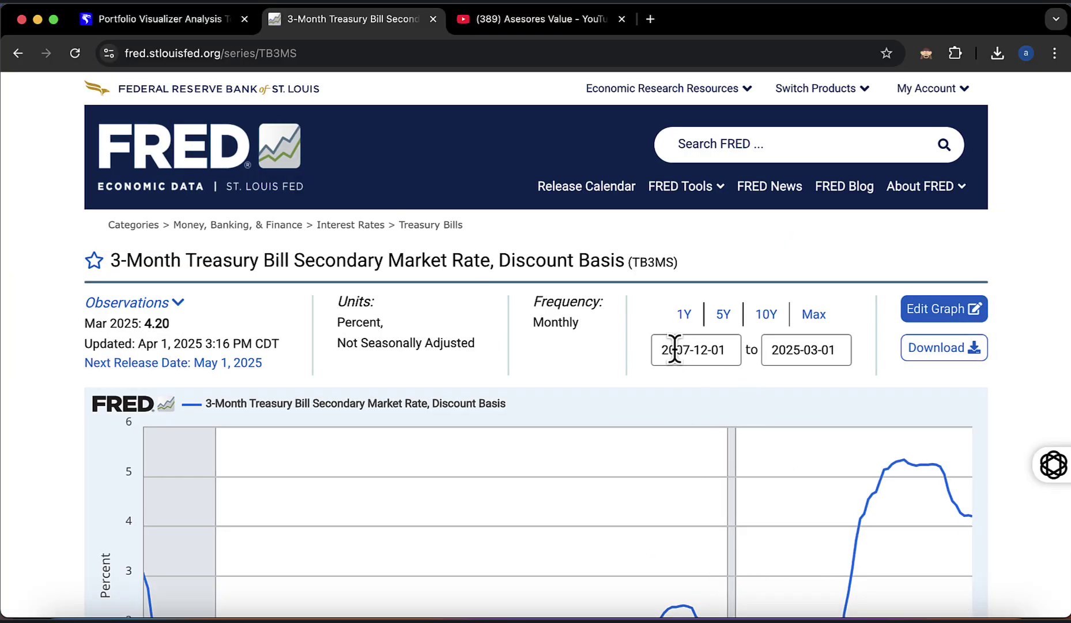
left_click(696, 350)
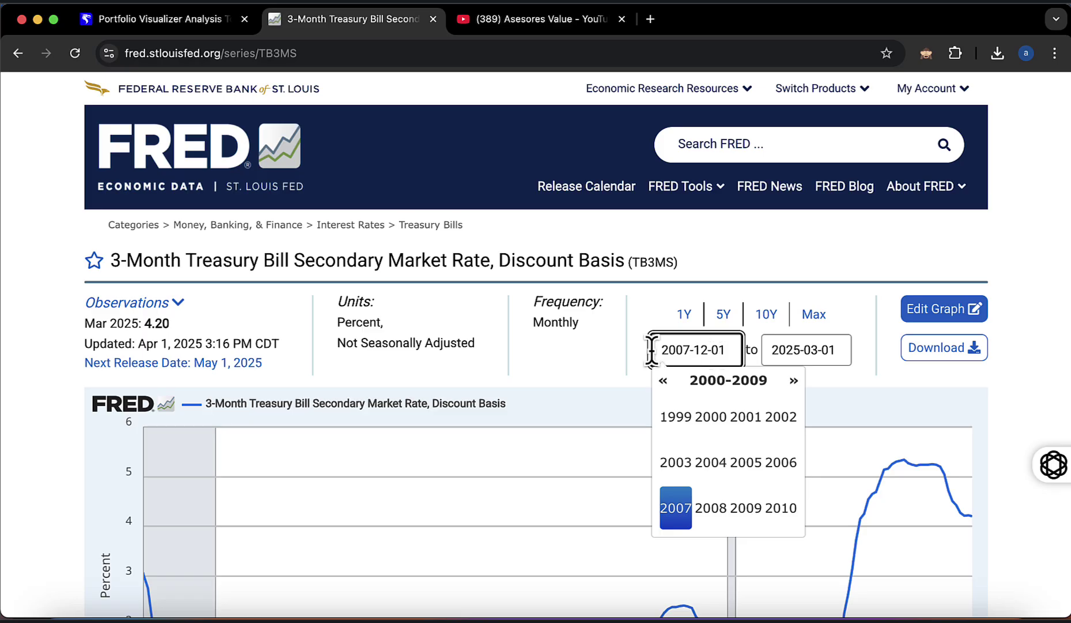
left_click(821, 349)
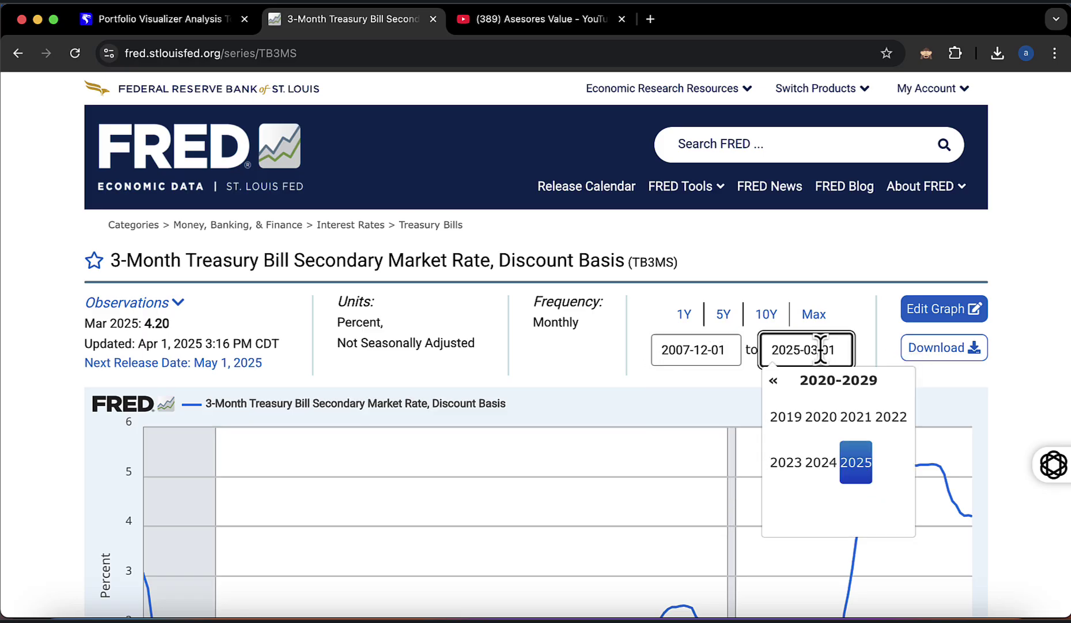
left_click(887, 348)
left_click(934, 358)
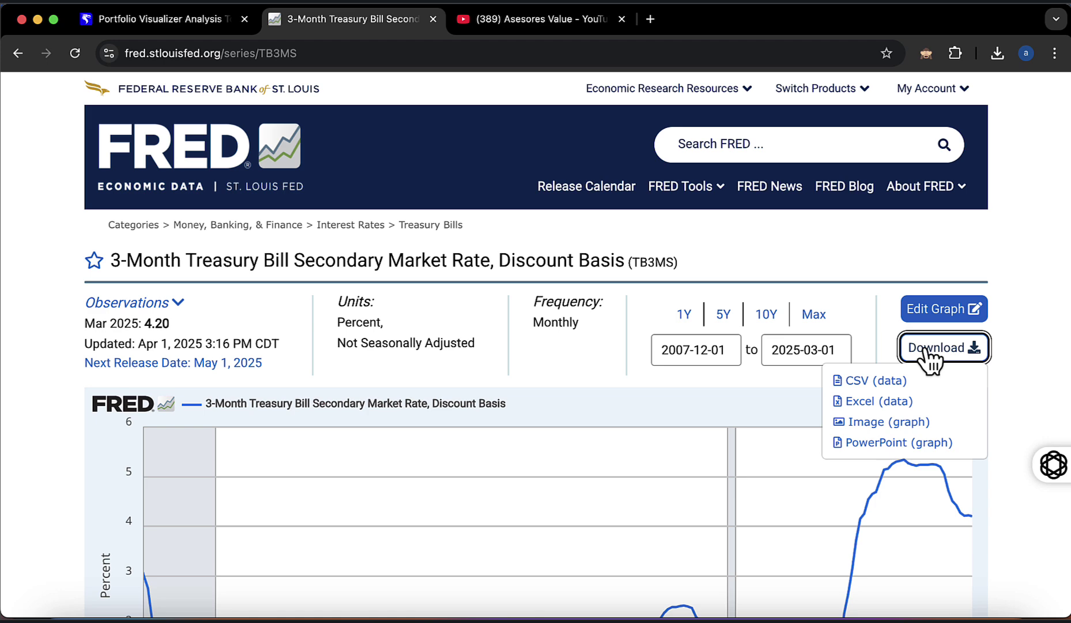
left_click(866, 402)
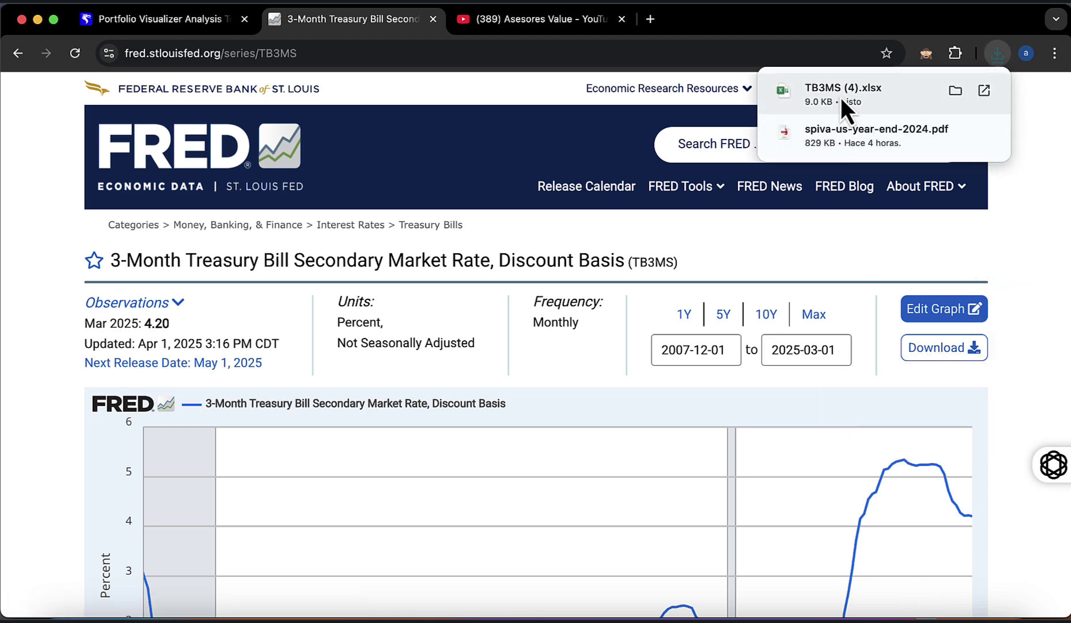
left_click(840, 96)
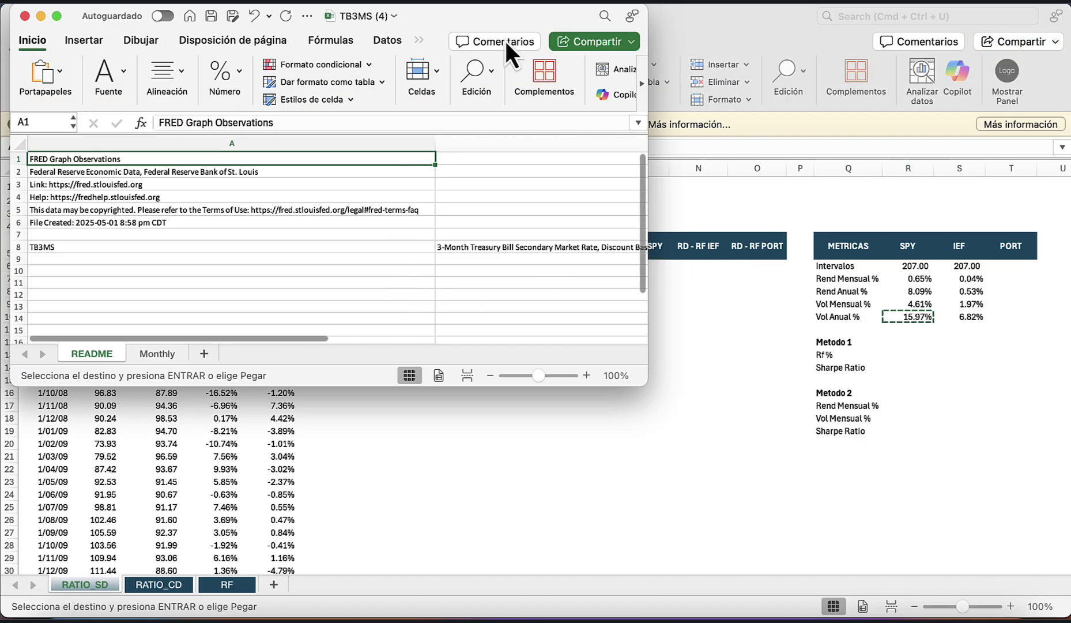
Select and copy the dates and TB3MS rates from A2:B209 on the downloaded file's Monthly sheet.
double_click(536, 14)
left_click(148, 584)
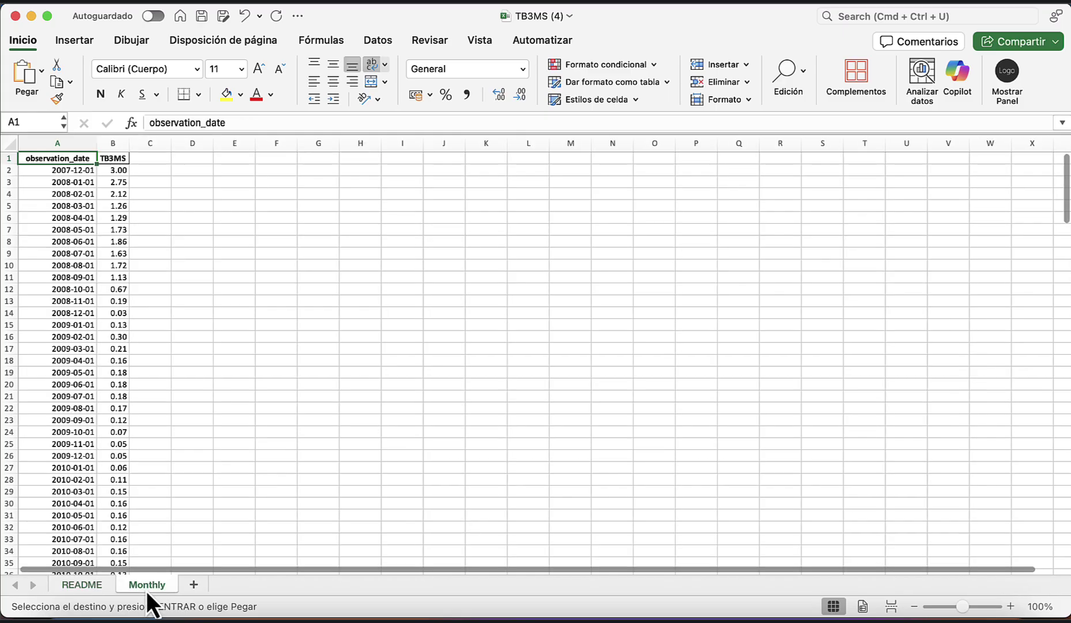
left_click(86, 172)
key("shift+Right")
key("super+shift+Down")
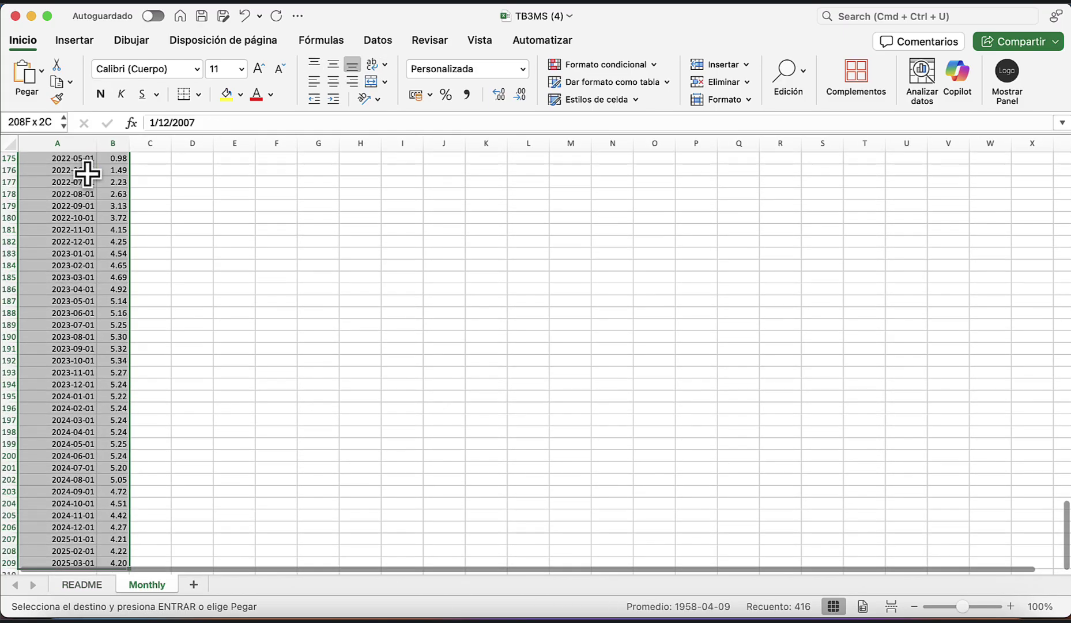
scroll(87, 173, "up", 20)
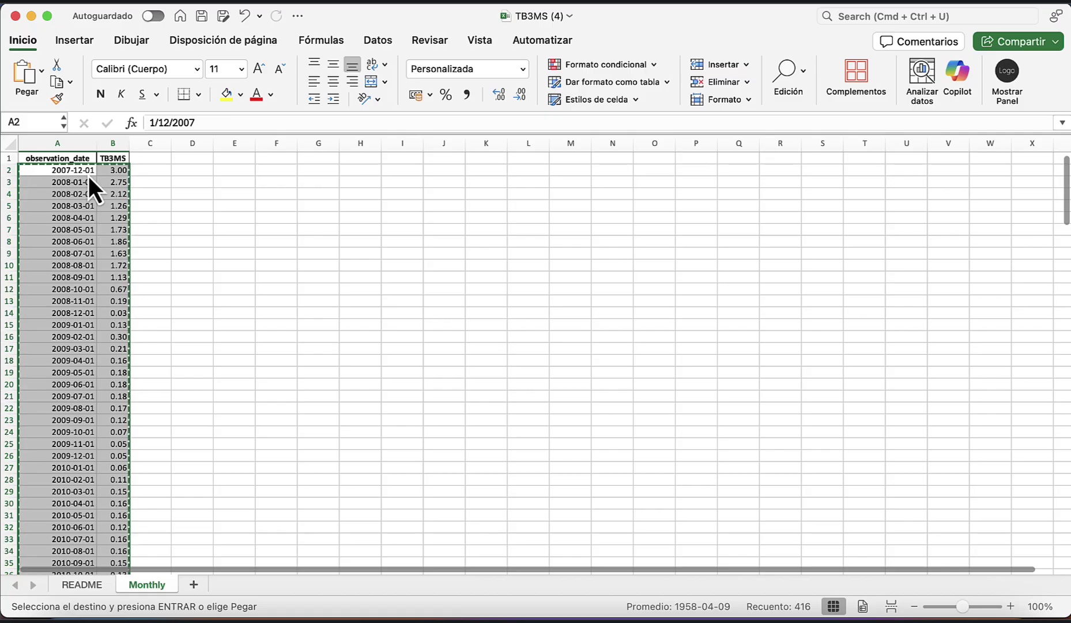
Switch to the RATIO SHARPE workbook and paste the copied data at A4 of the RF sheet using a paste special option.
key("super+grave")
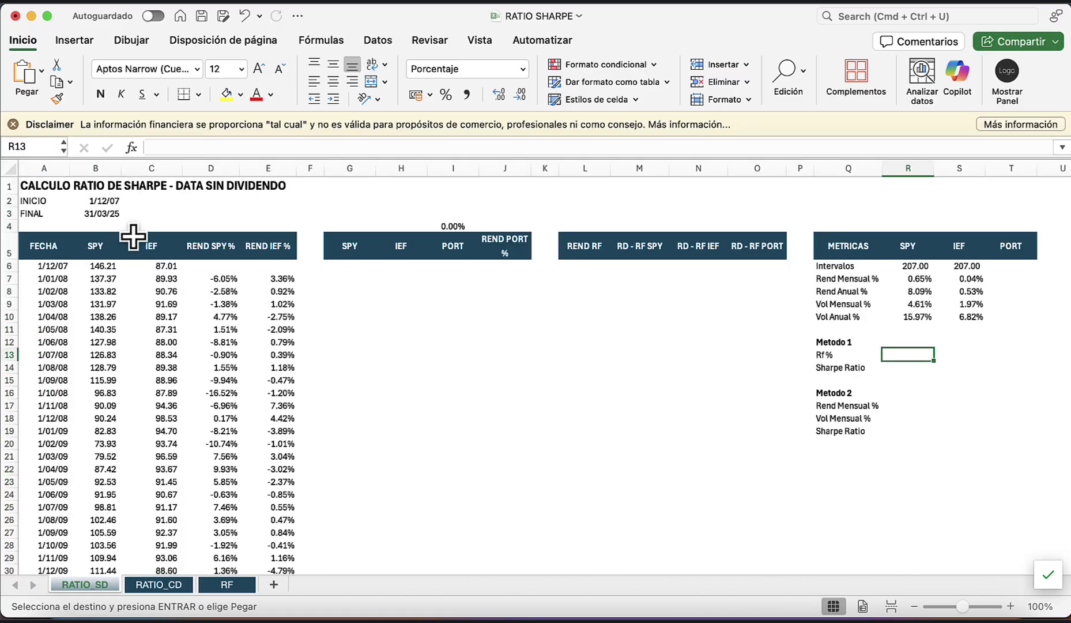
left_click(227, 584)
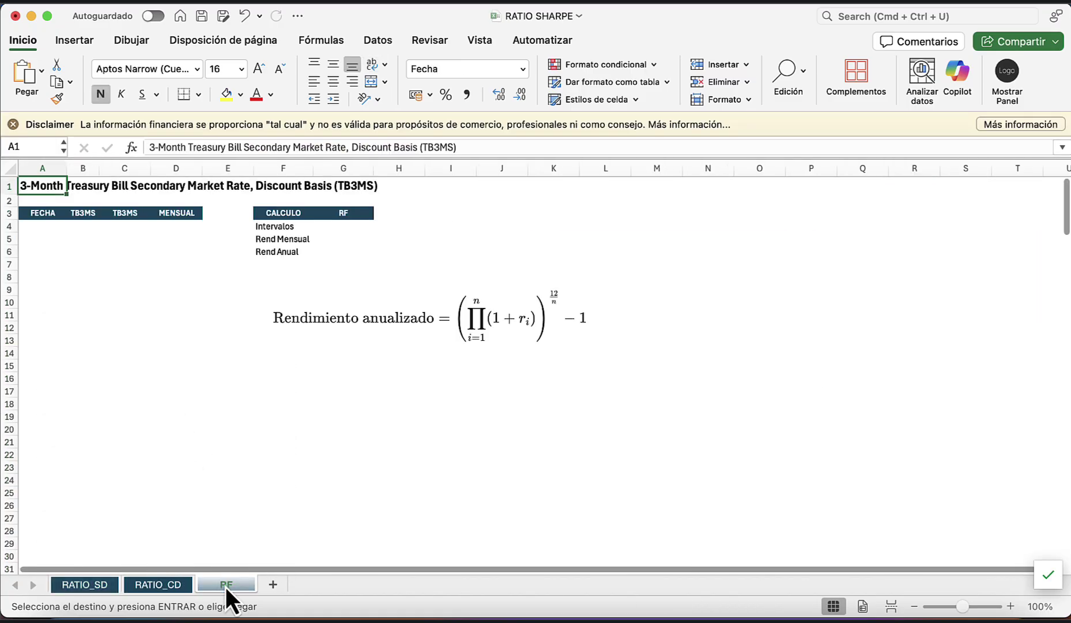
right_click(33, 225)
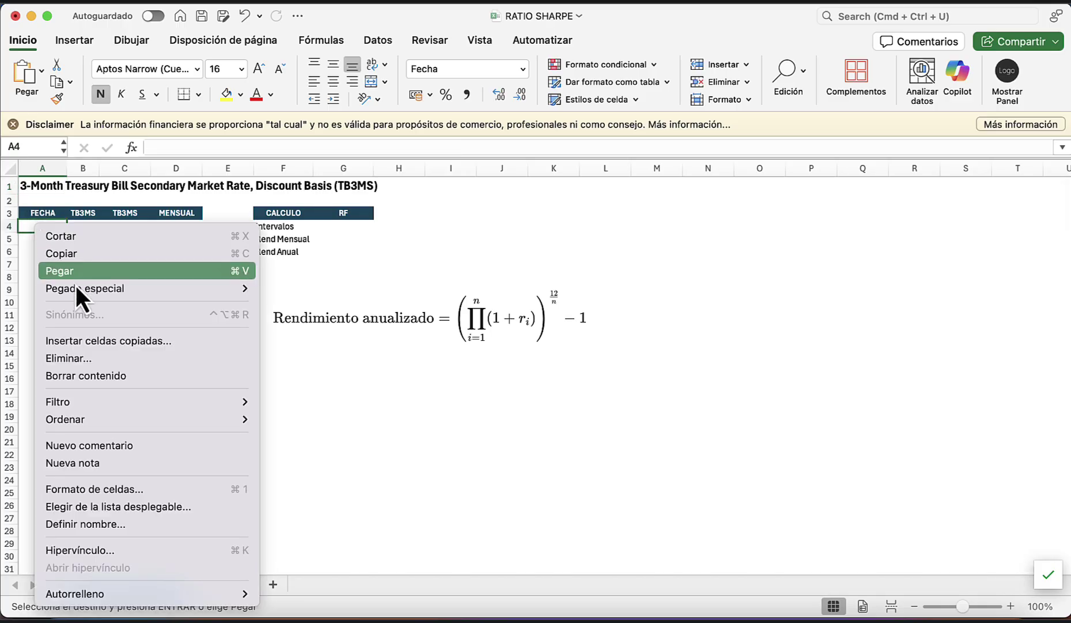
mouse_move(183, 290)
left_click(314, 432)
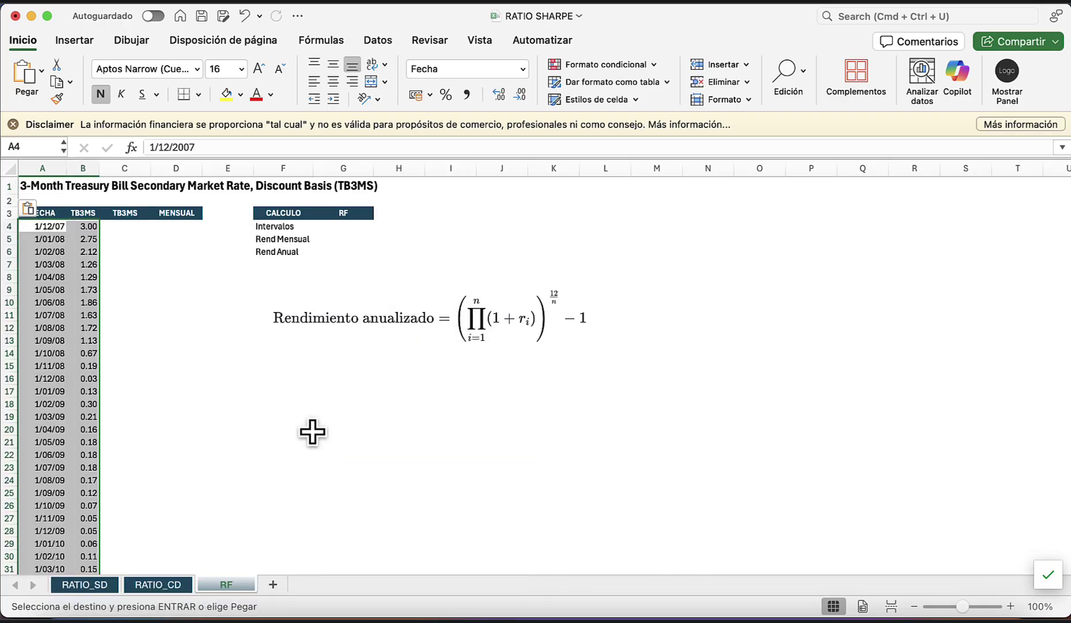
left_click(163, 339)
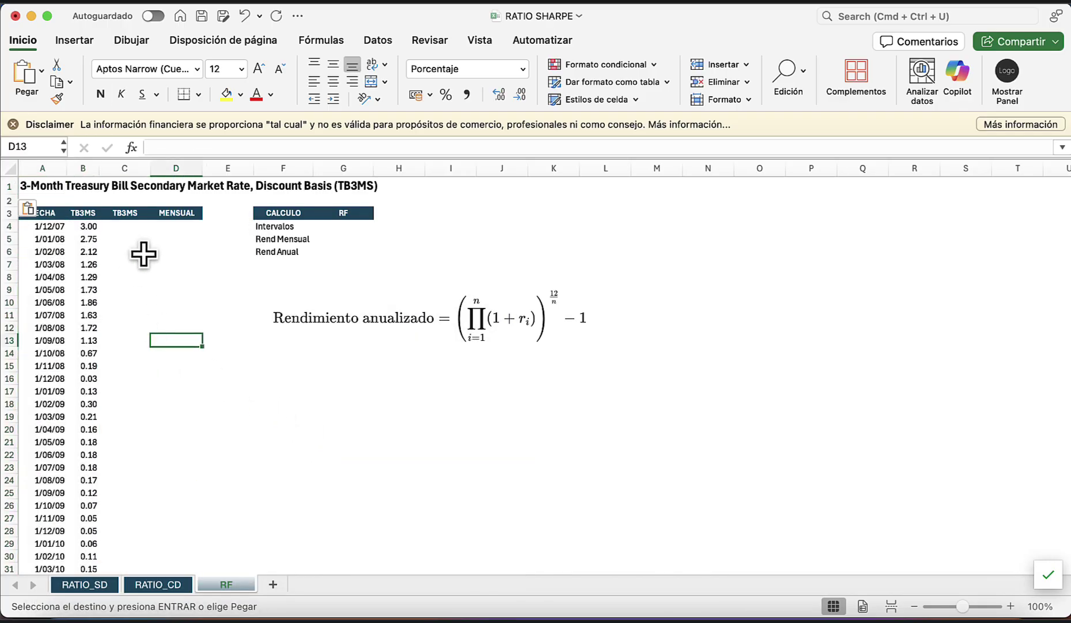
Examine the pasted TB3MS rates in column B of the RF sheet, from the first month to the last row.
left_click(143, 253)
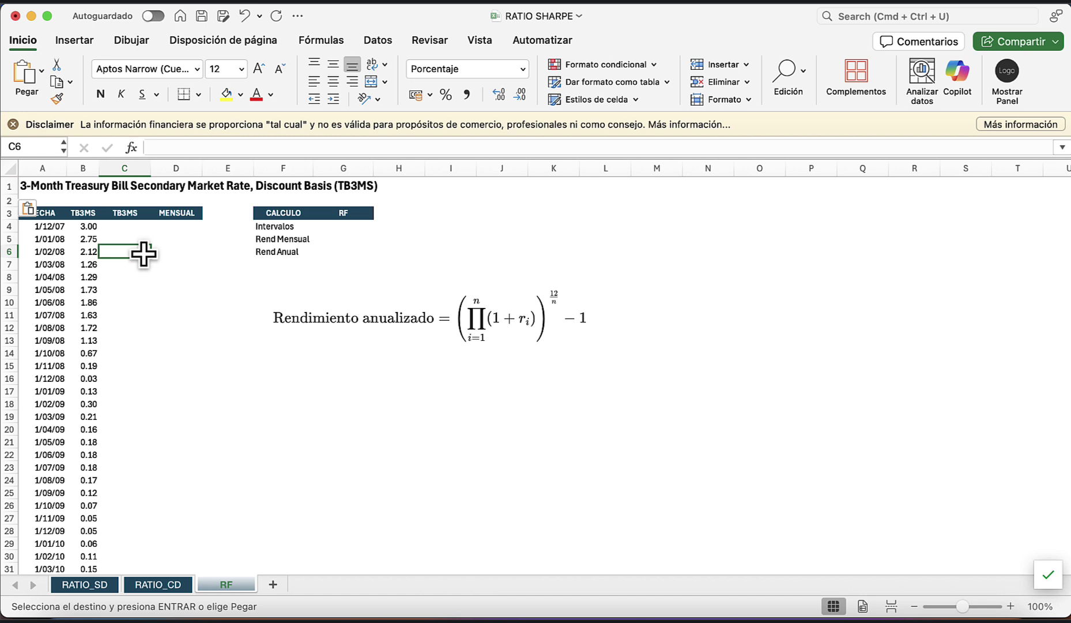
key("Up")
key("Left")
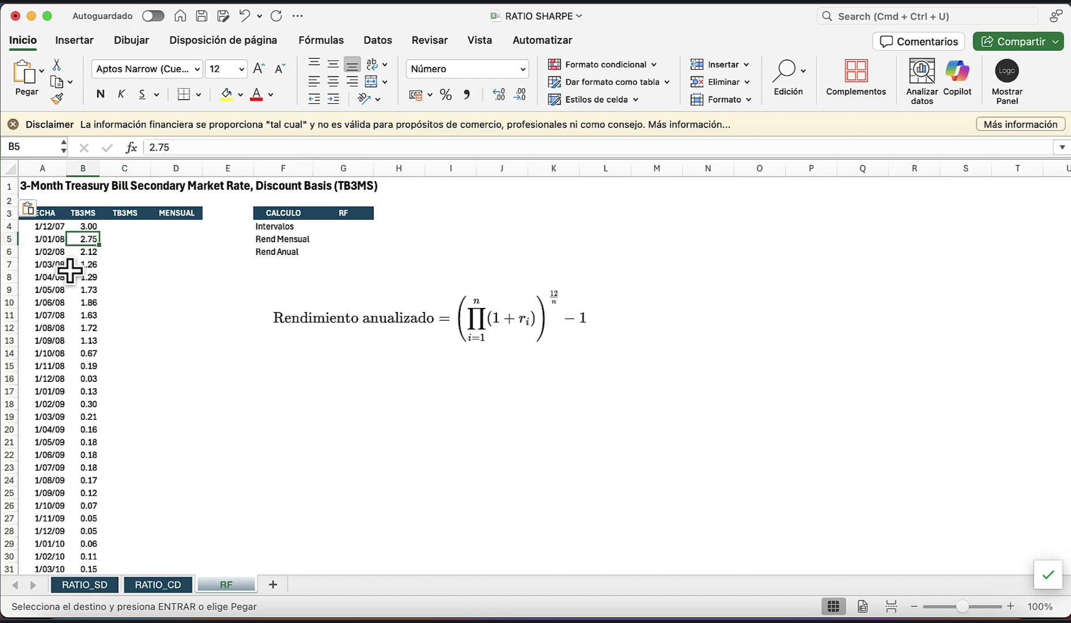
left_click(88, 227)
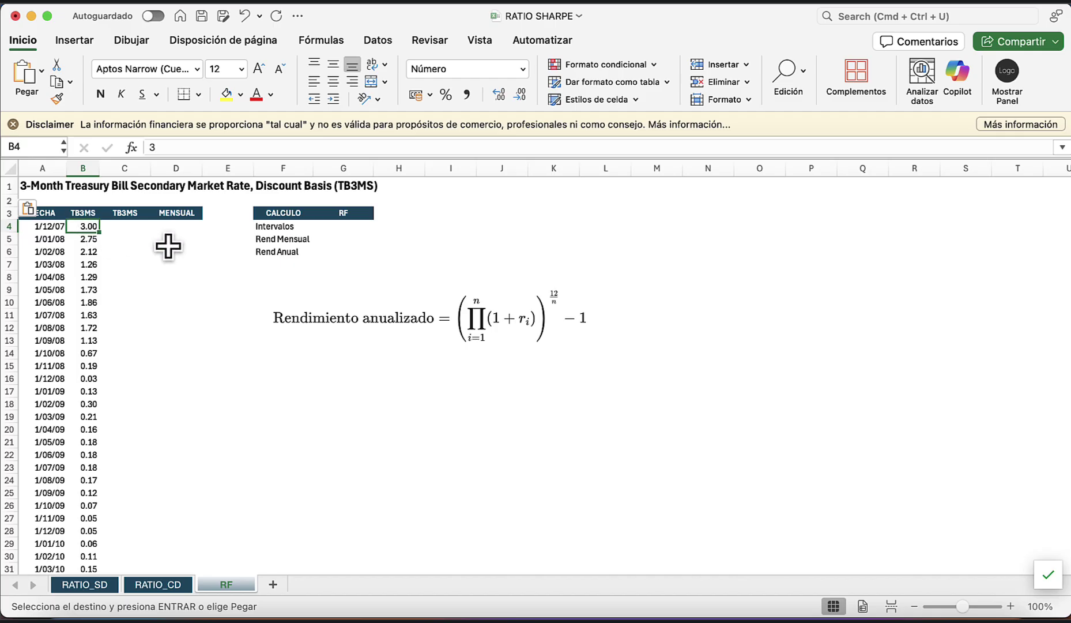
left_click(91, 238)
key("shift+super+Down")
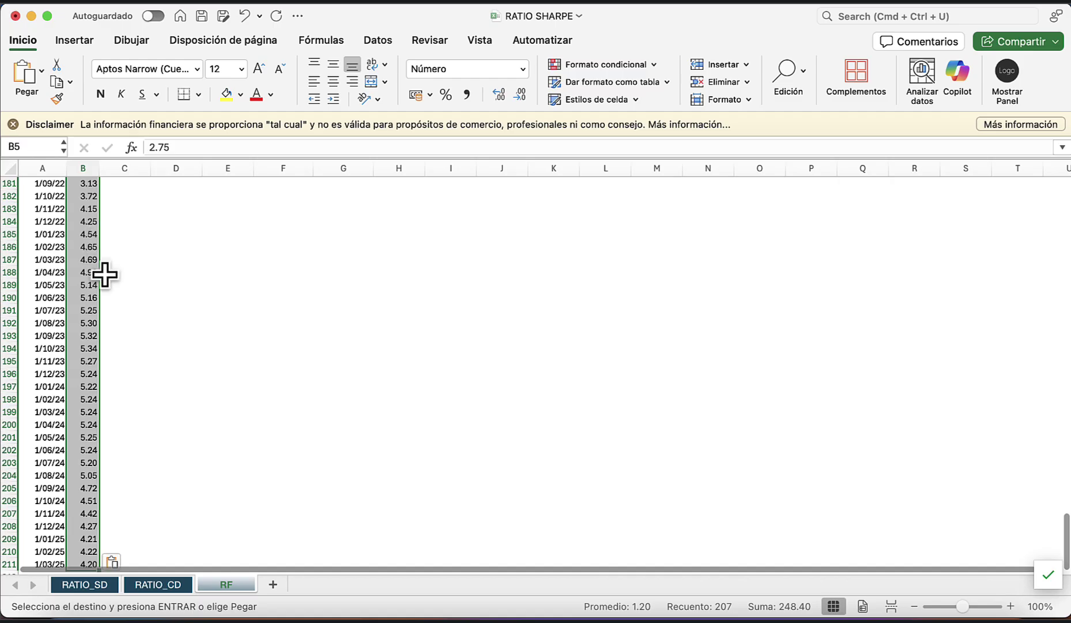
scroll(132, 308, "down", 3)
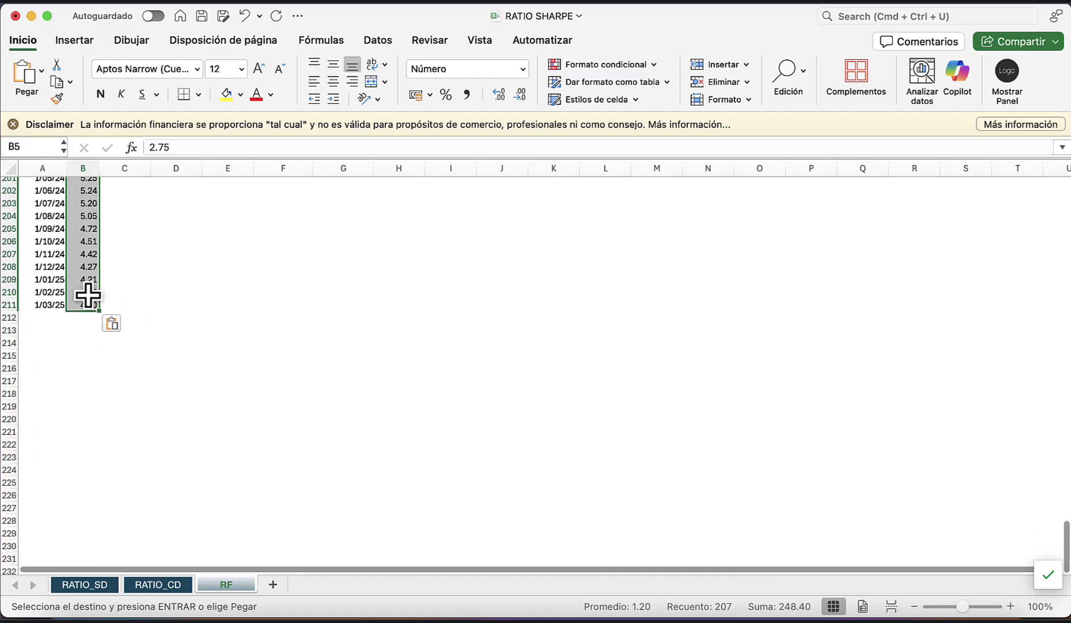
left_click(88, 293)
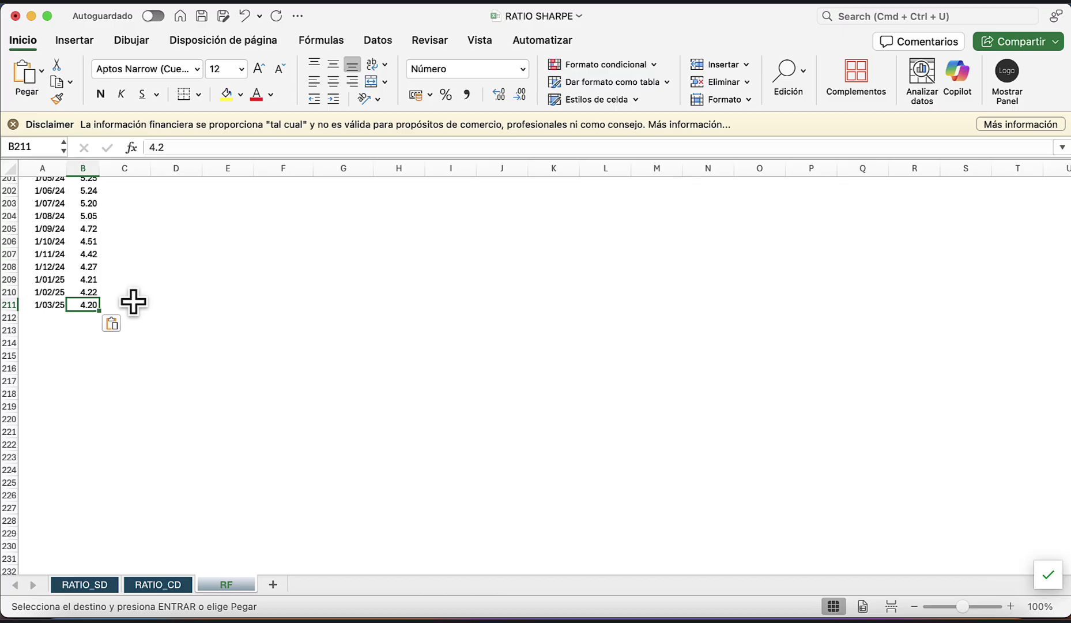
scroll(132, 302, "up", 20)
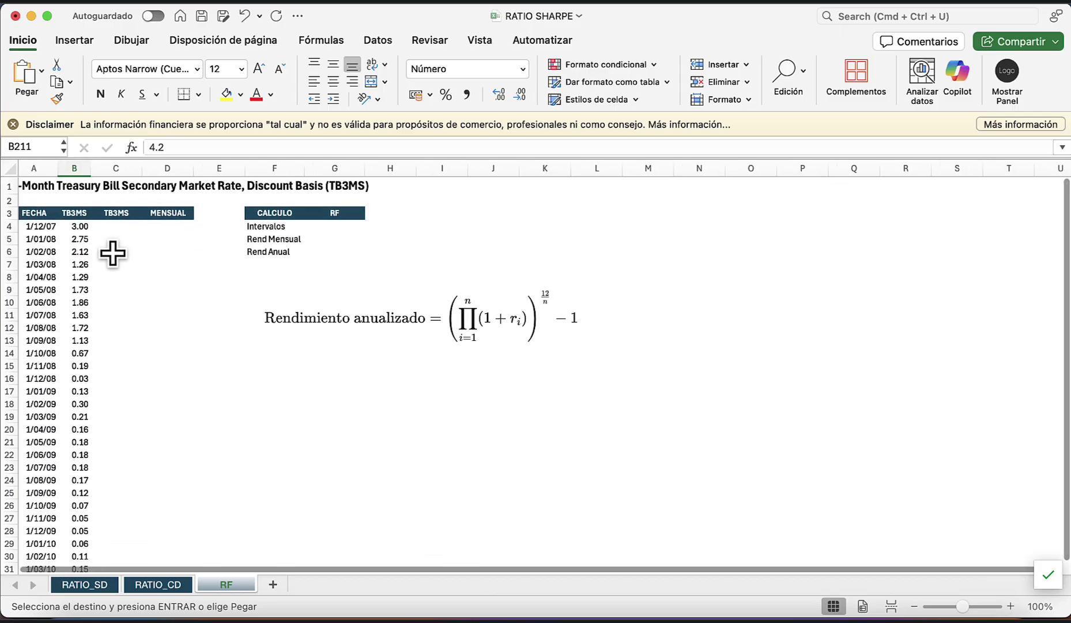
Convert the TB3MS rates to percentages with =B4/100 in C4 and fill the formula down the column.
left_click(116, 220)
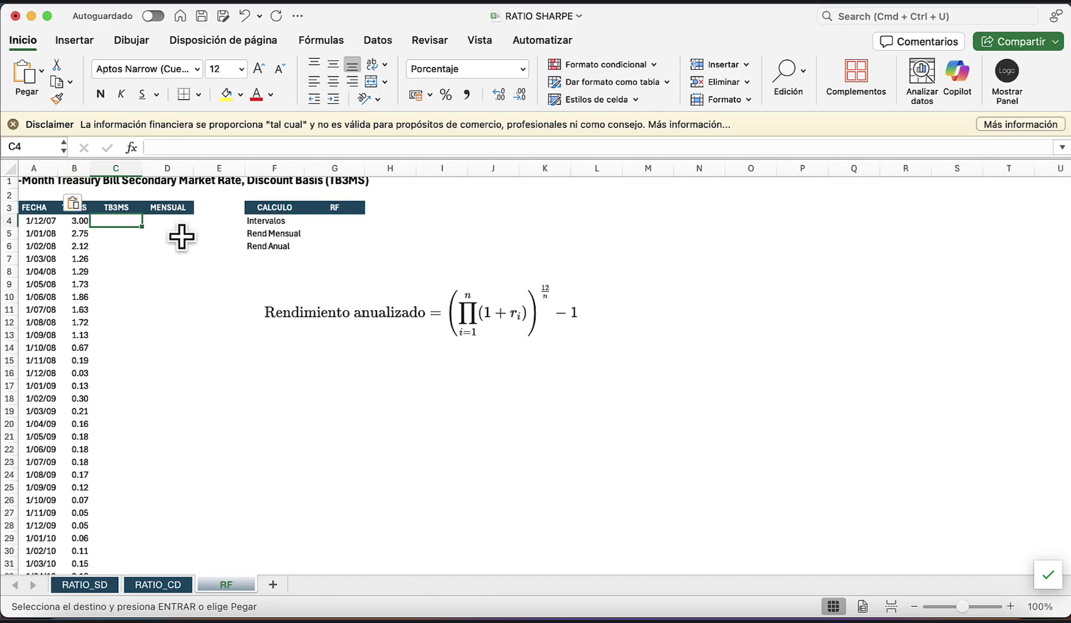
type("=")
key("Left")
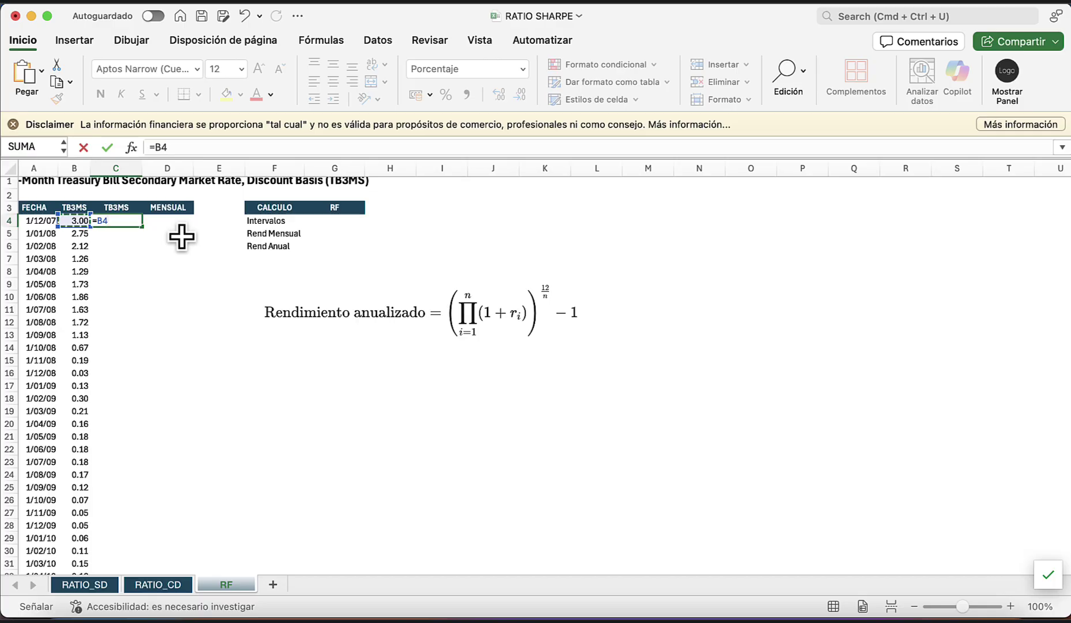
type("/100")
key("ctrl+Return")
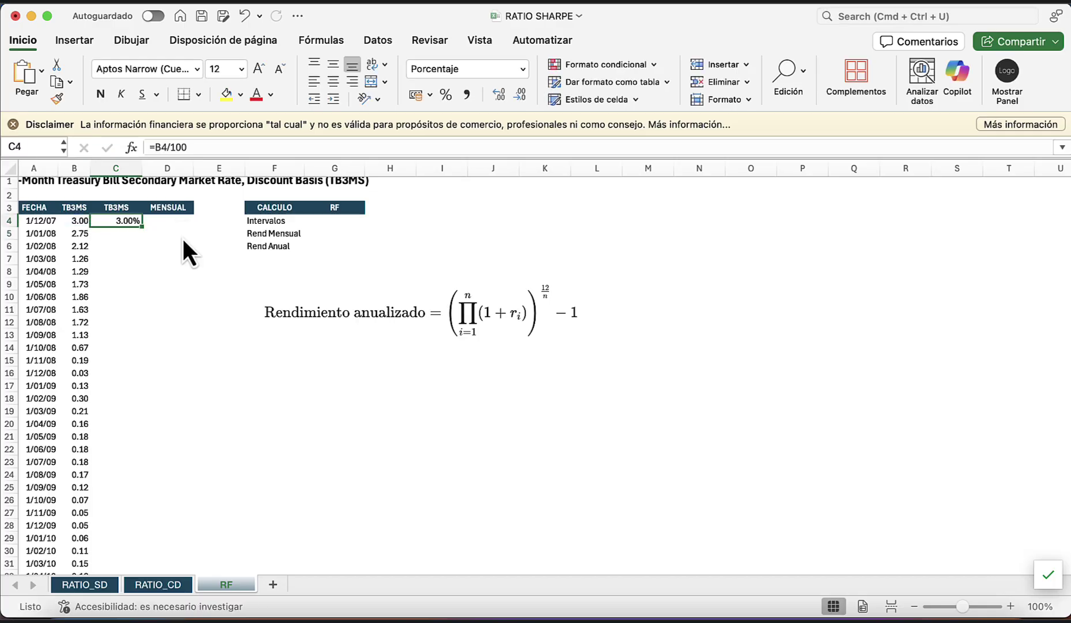
left_click_drag(142, 231, 146, 228)
double_click(146, 227)
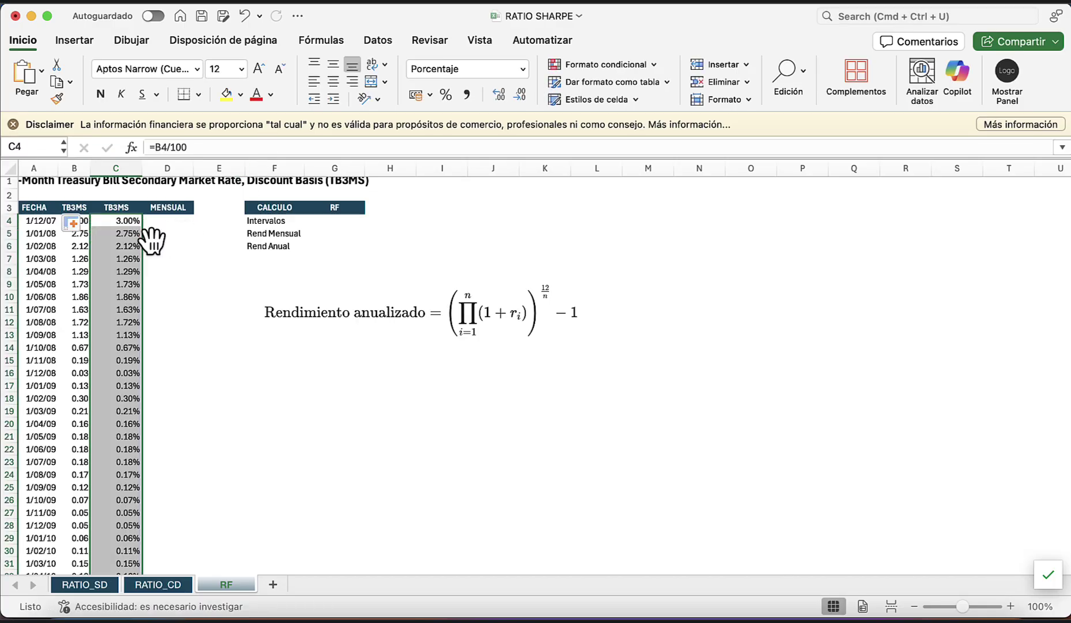
Calculate the MENSUAL rate with =C4/12 in D4 and fill the formula down the column.
left_click(167, 225)
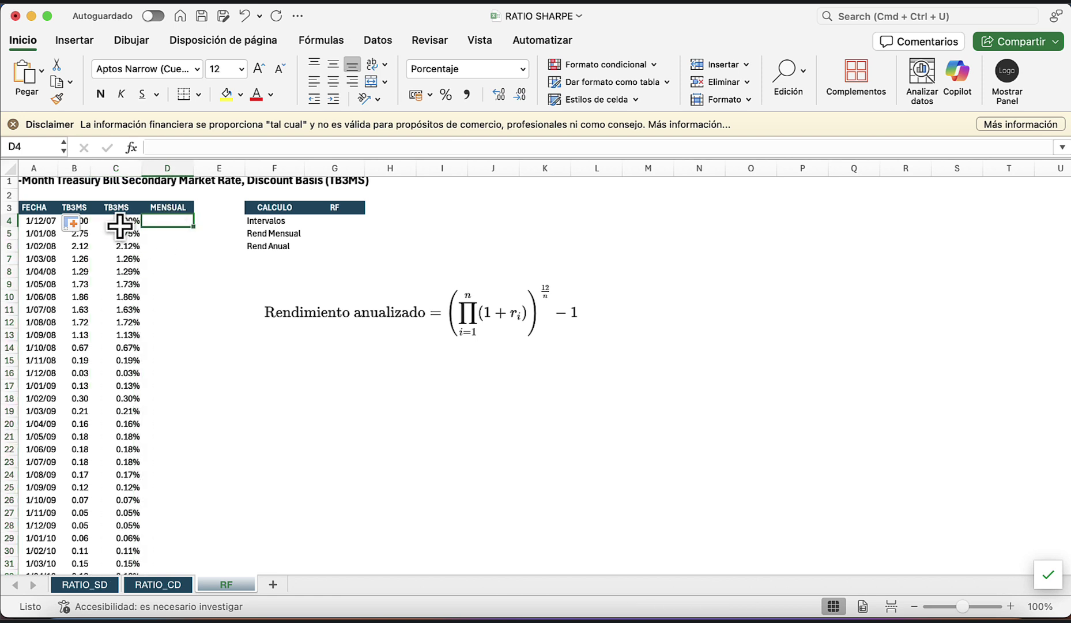
left_click_drag(119, 222, 118, 271)
left_click(173, 220)
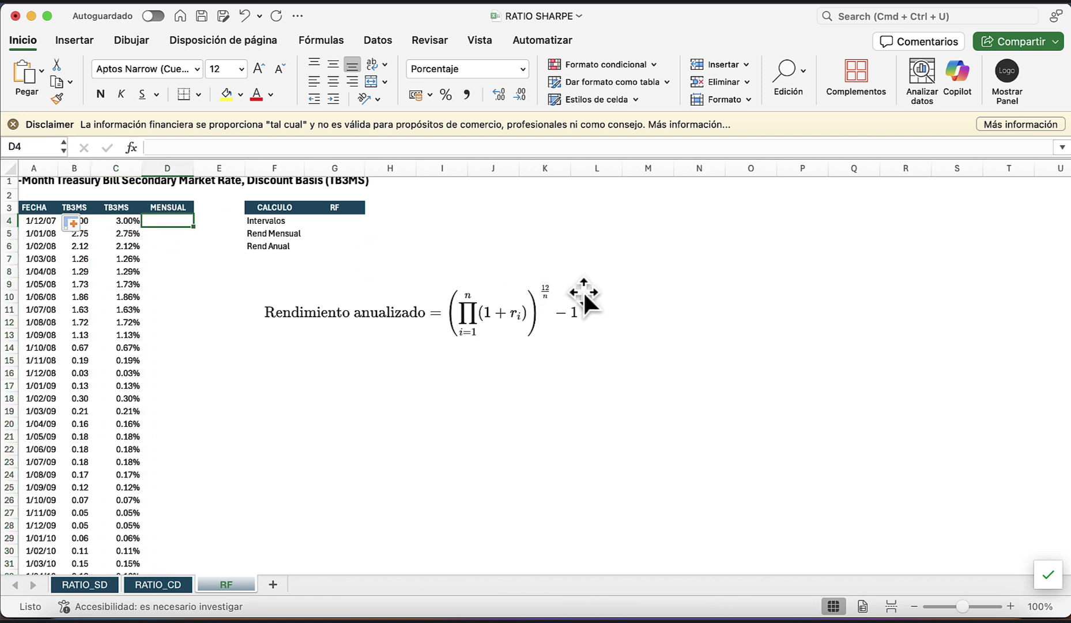
type("=")
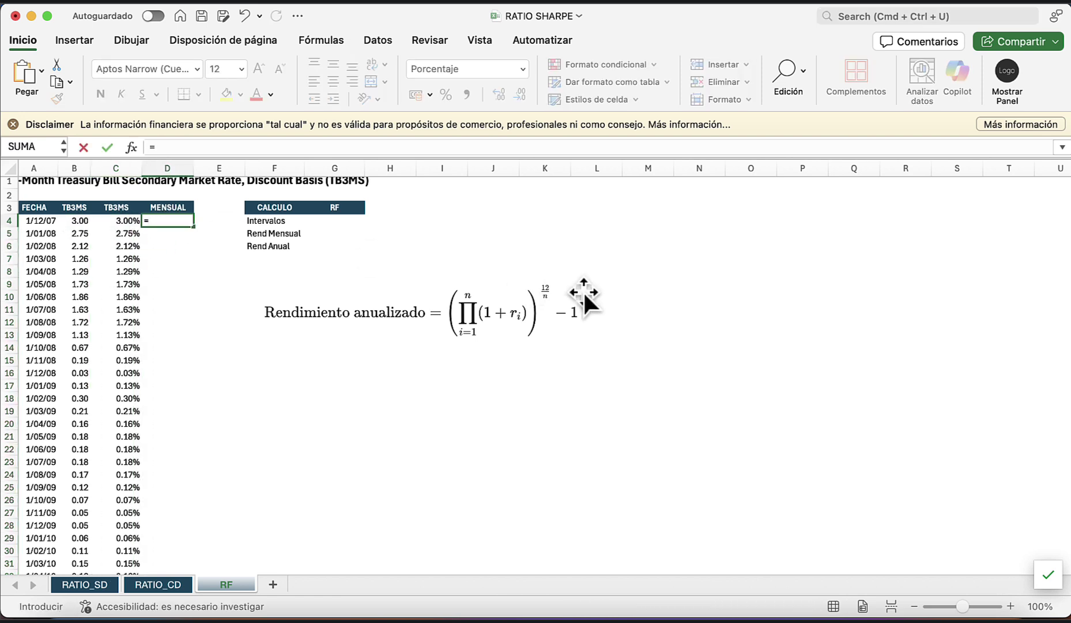
key("Left")
type("/1")
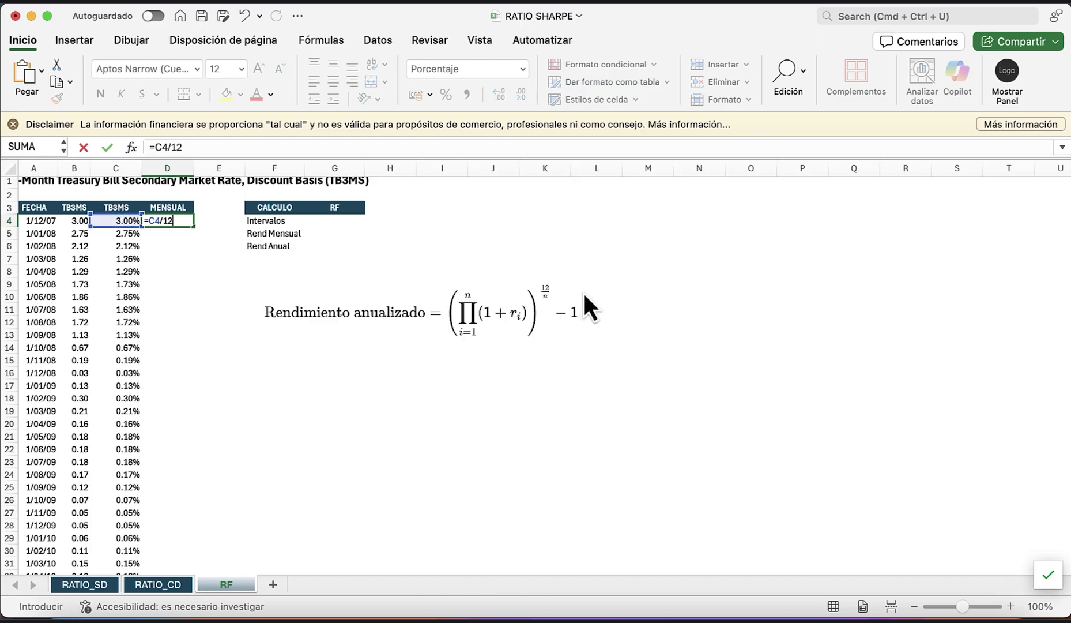
type("2")
key("ctrl+Return")
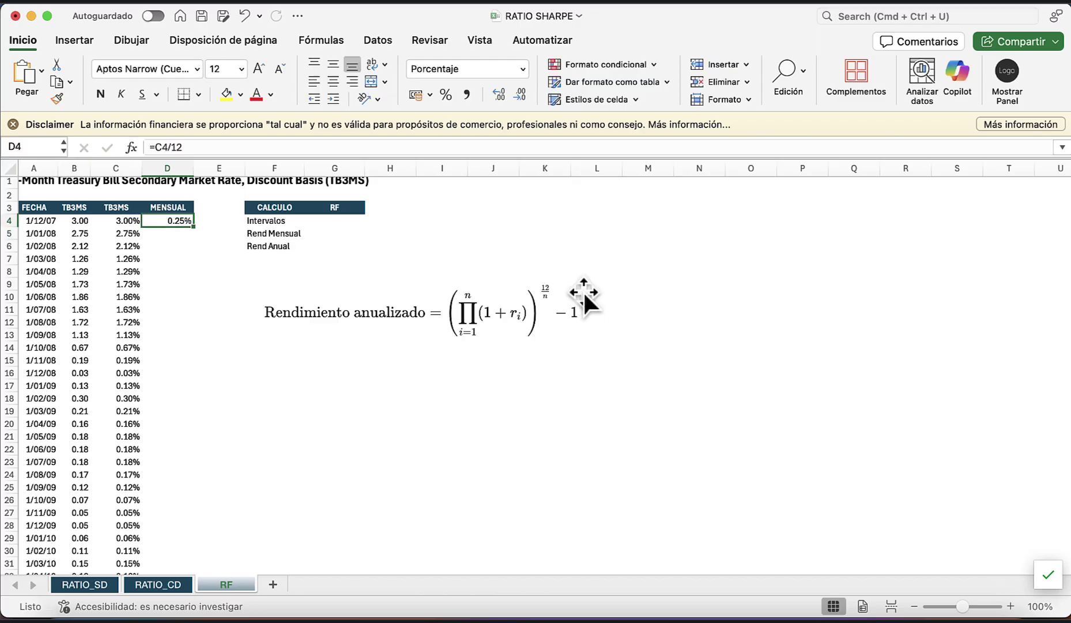
double_click(194, 226)
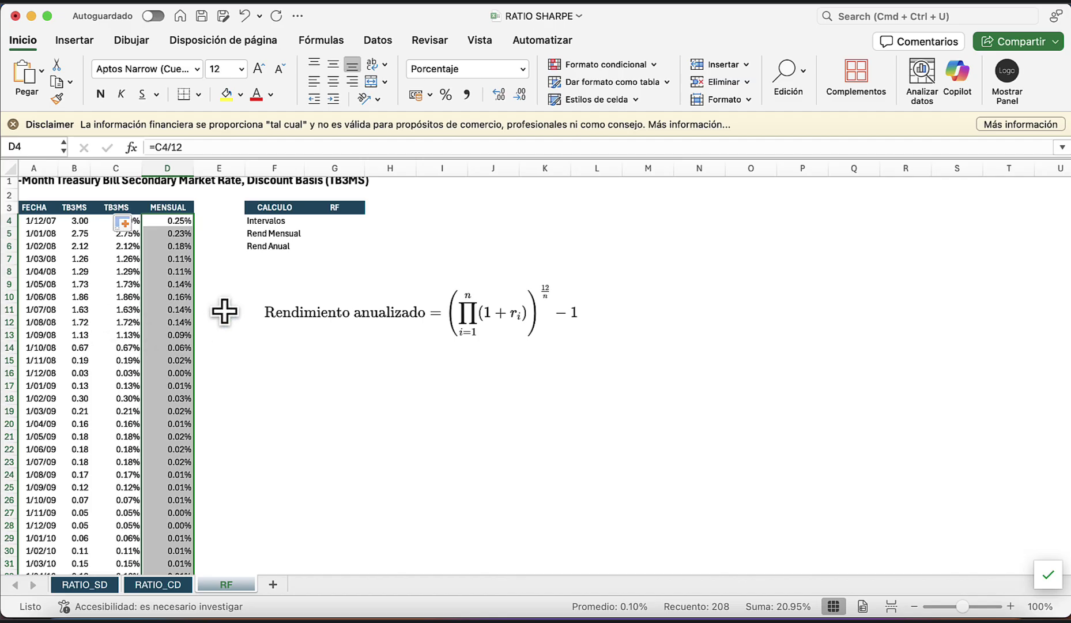
Examine the annualized return formula image and the monthly rates from D5 down that it compounds.
left_click(334, 319)
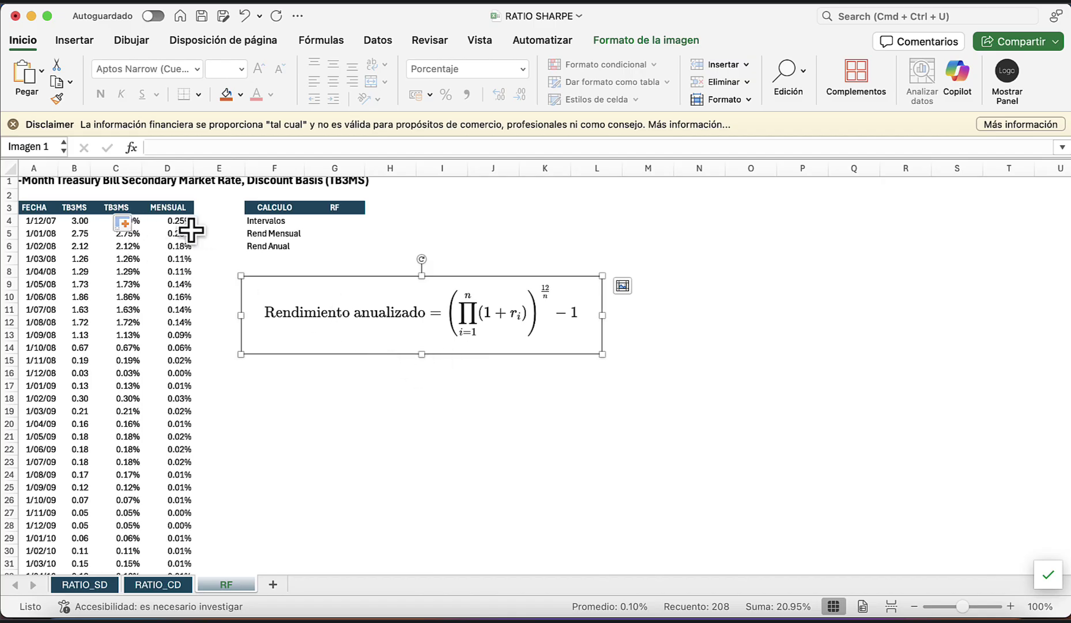
left_click_drag(179, 232, 176, 296)
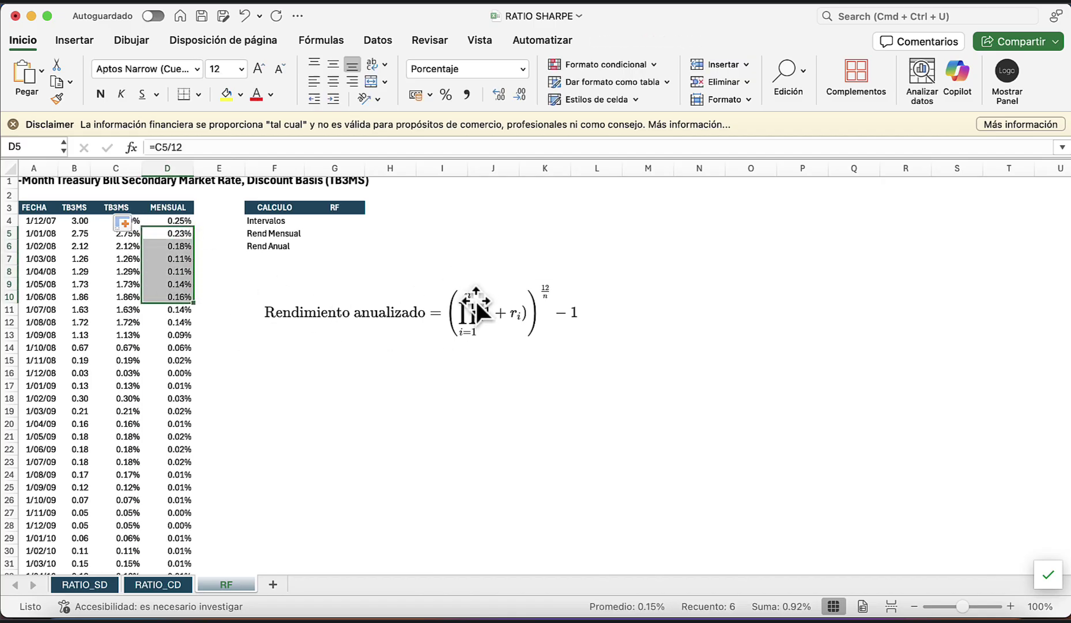
left_click(187, 231)
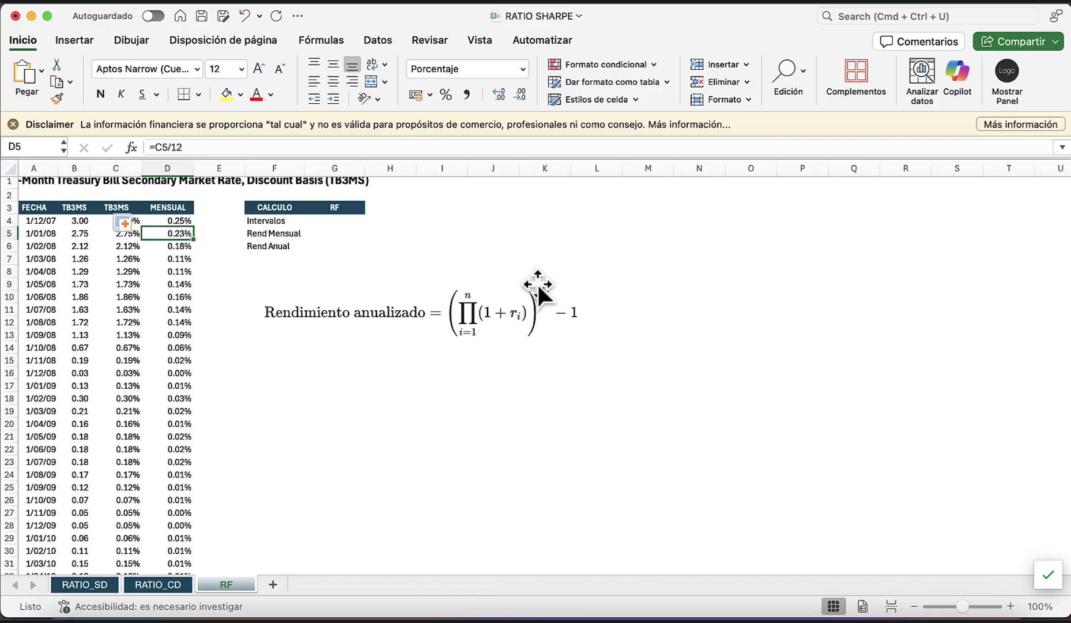
Start a CONTAR formula in G4 for the RF Intervalos.
left_click(347, 233)
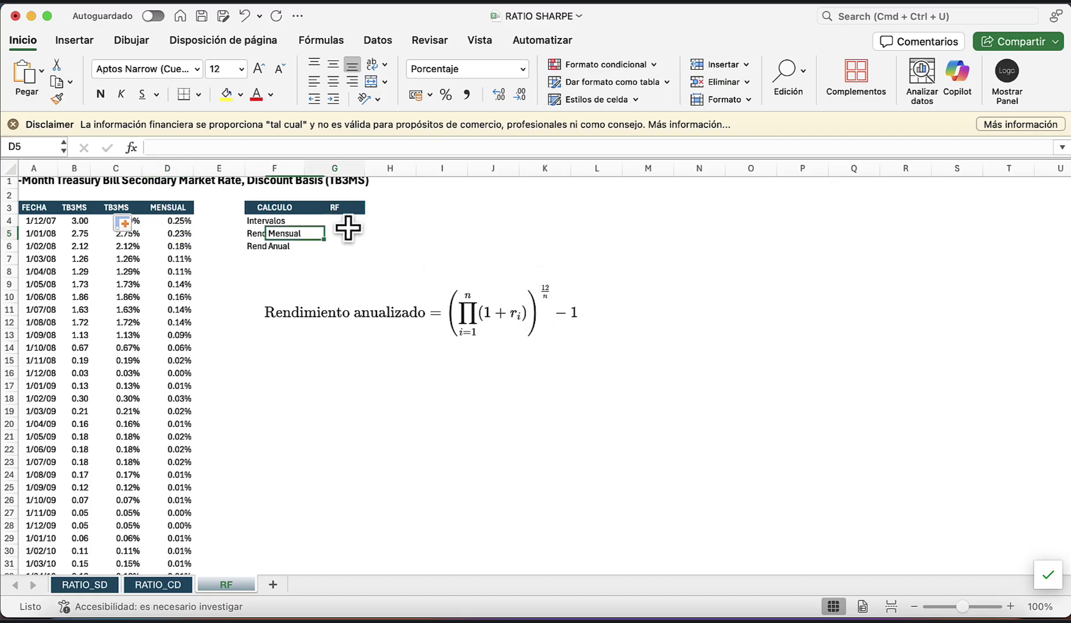
left_click(353, 225)
type("=conta")
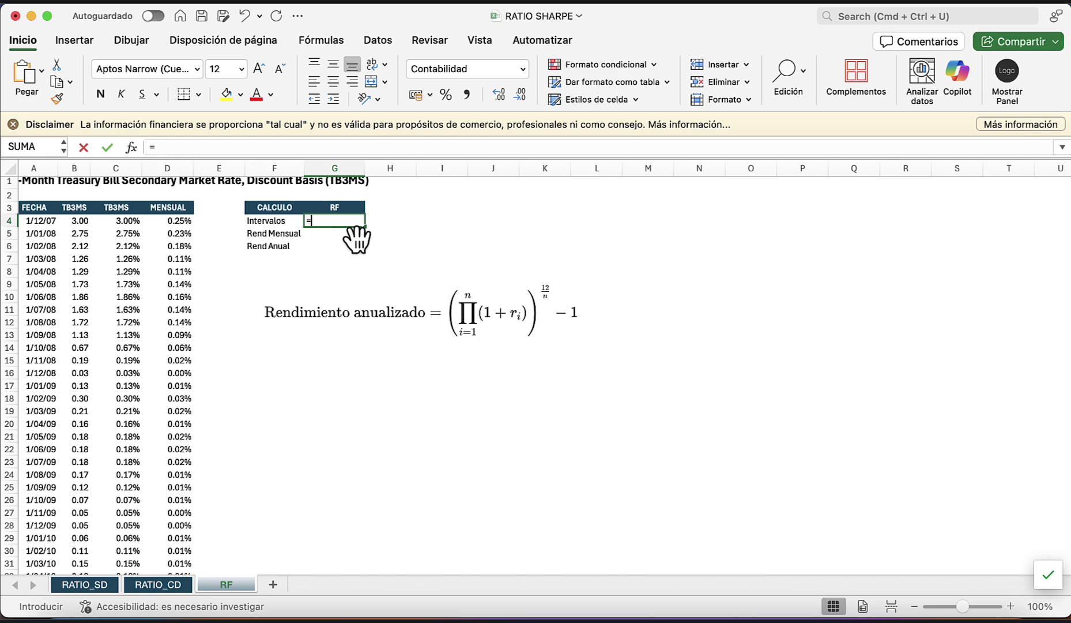
key("Tab")
key("Left")
key("Left")
key("Left")
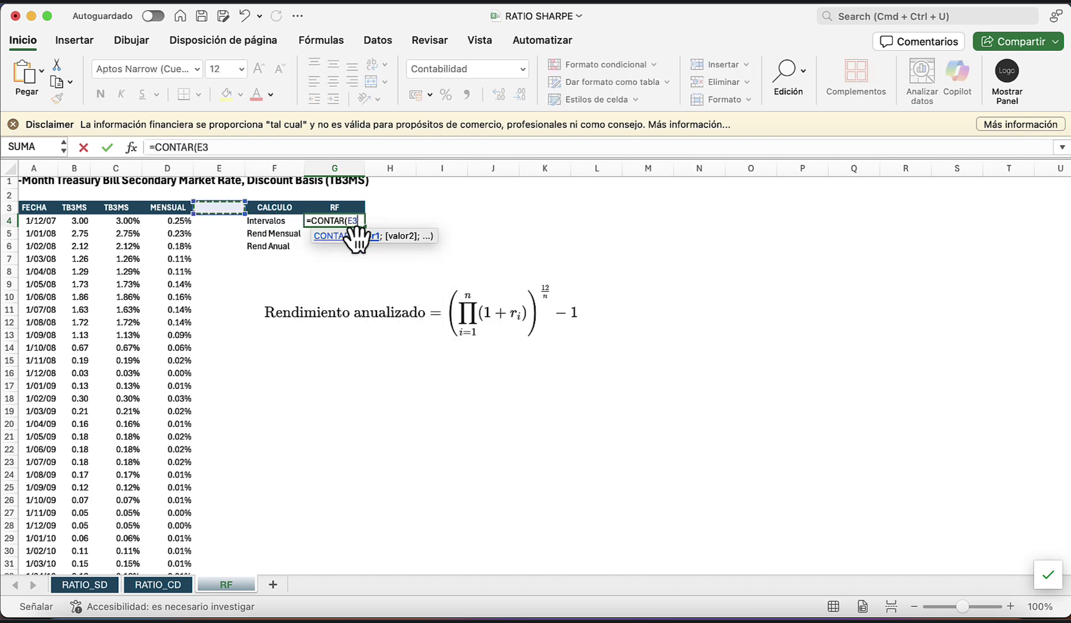
type("<<")
key("super+shift+Down")
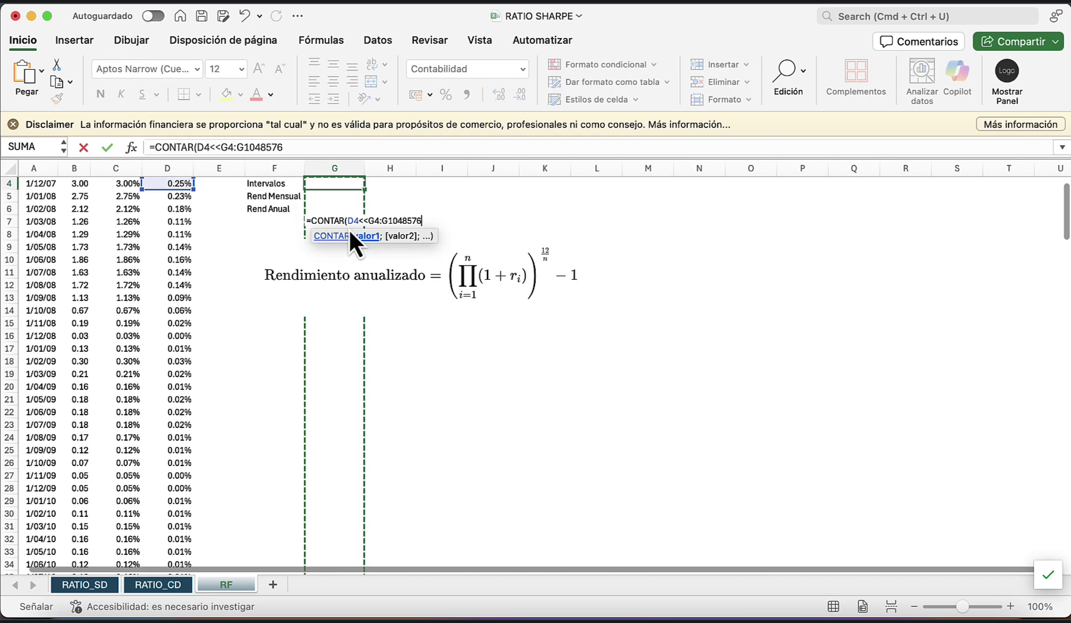
key("Left")
key("Up")
key("Left")
key("Left")
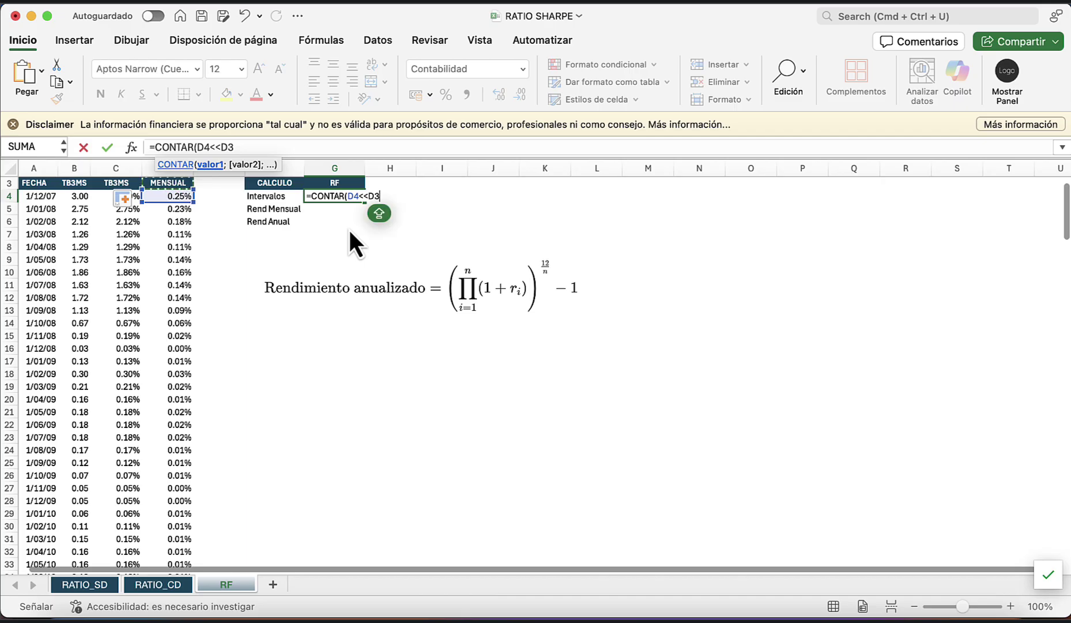
key("BackSpace")
key("BackSpace")
key("BackSpace")
key("BackSpace")
key("BackSpace")
key("BackSpace")
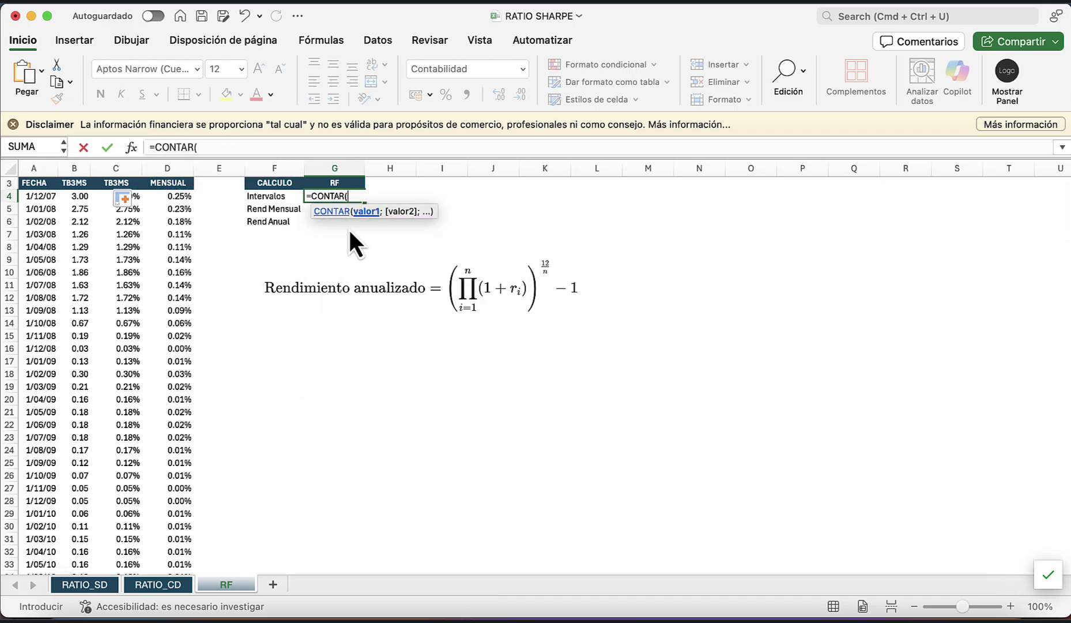
Complete the RF Intervalos formula in G4 as =CONTAR(D4:D211)-1.
key("Down")
key("Left")
key("Left")
key("Left")
key("Up")
key("super+shift+Down")
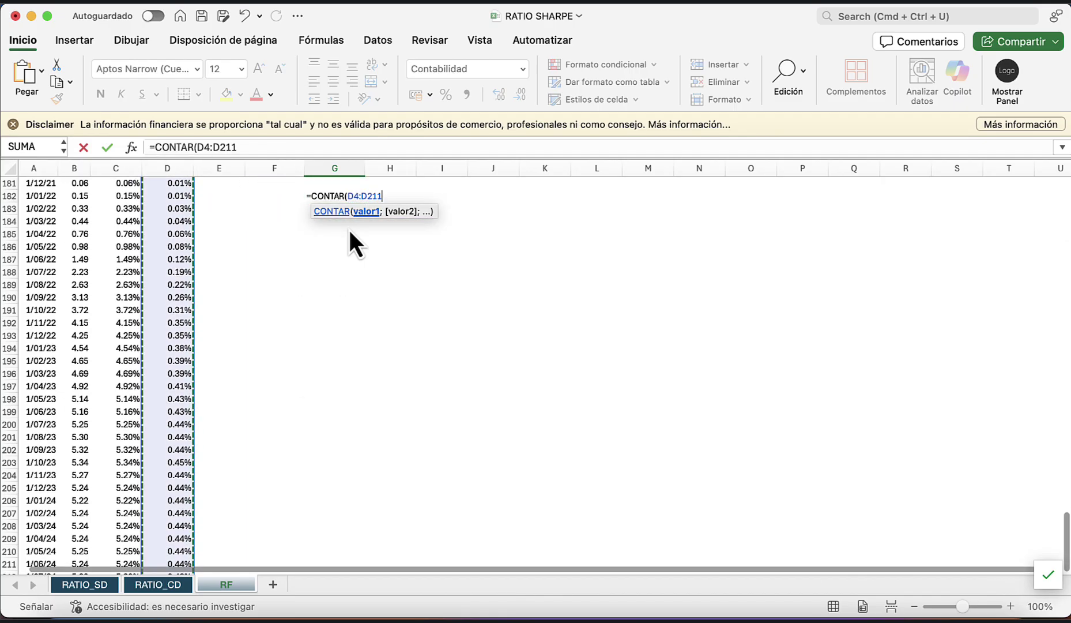
type(")")
key("Return")
key("Up")
key("Up")
key("Up")
key("Up")
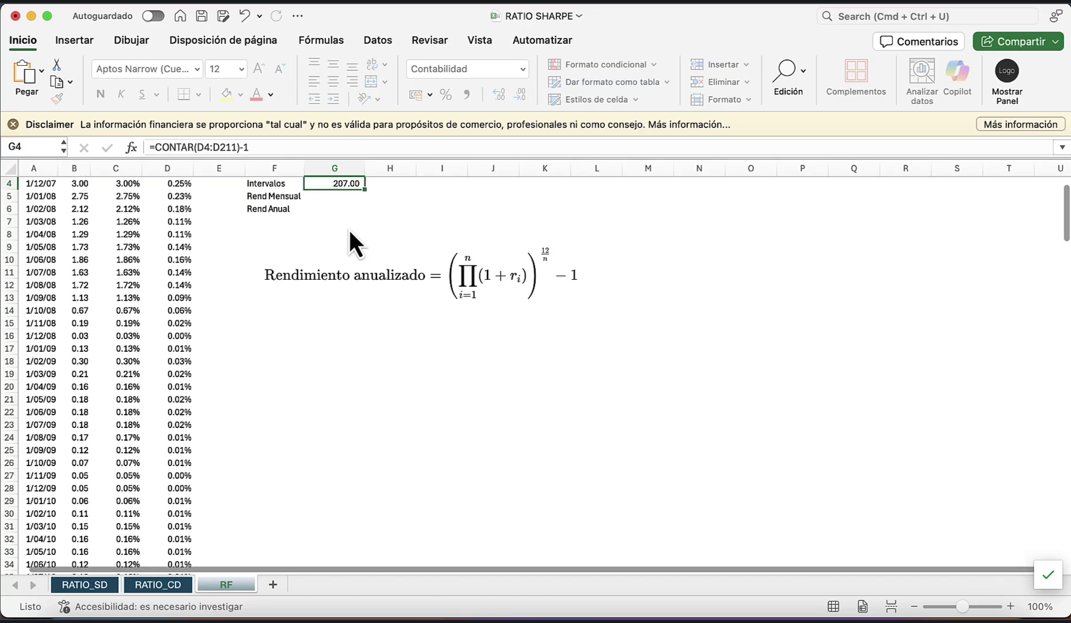
Enter =PRODUCTO(1+D5:D211) in G5 for Rend Mensual to compound the monthly rates.
left_click(346, 238)
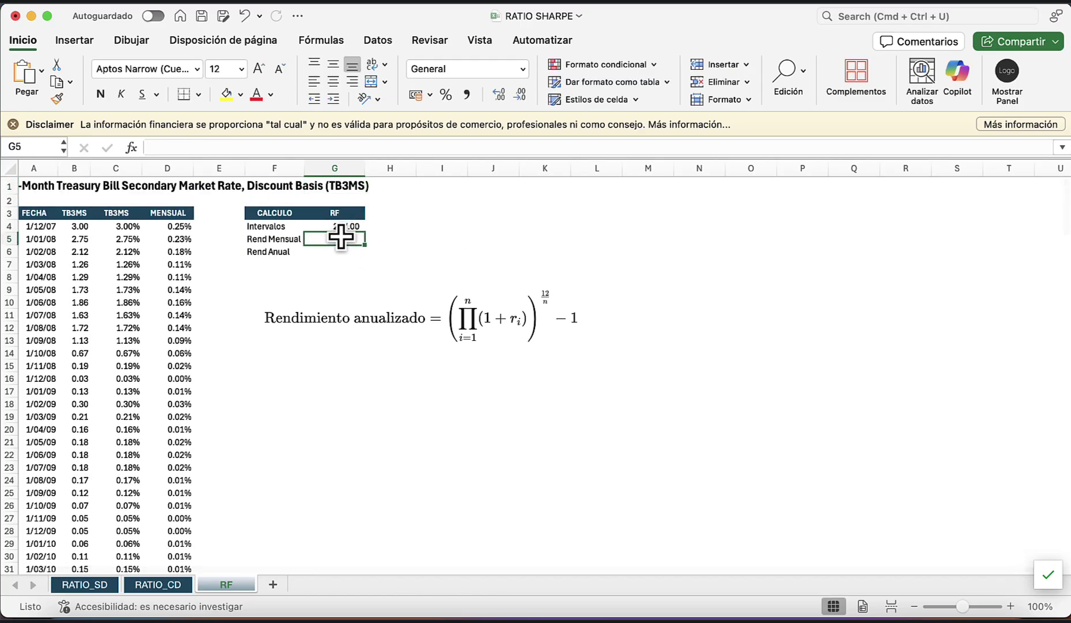
type("=")
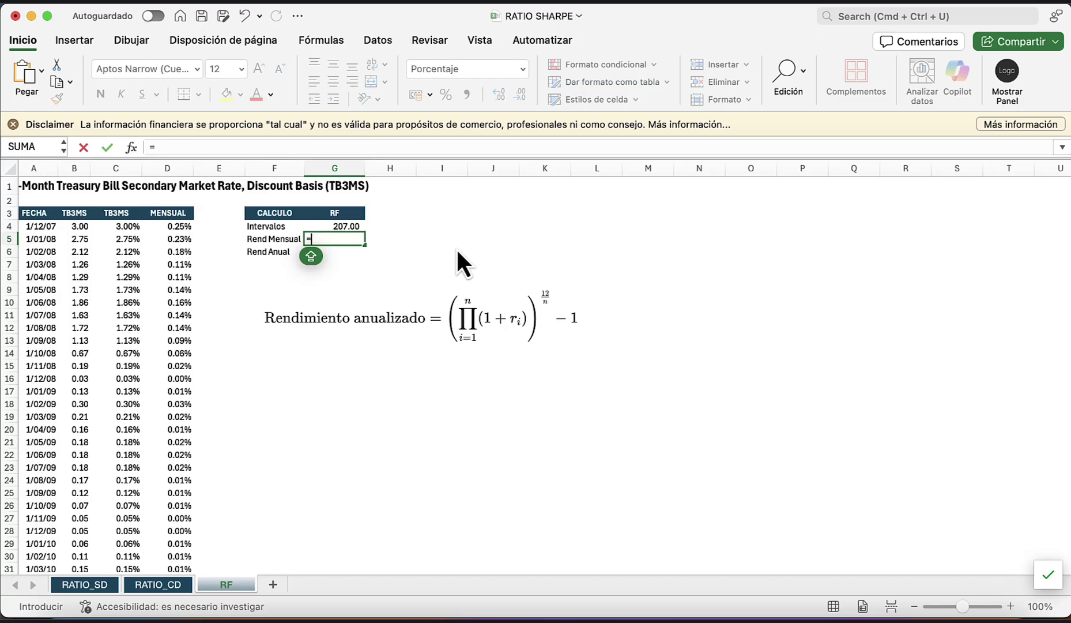
type("PRO")
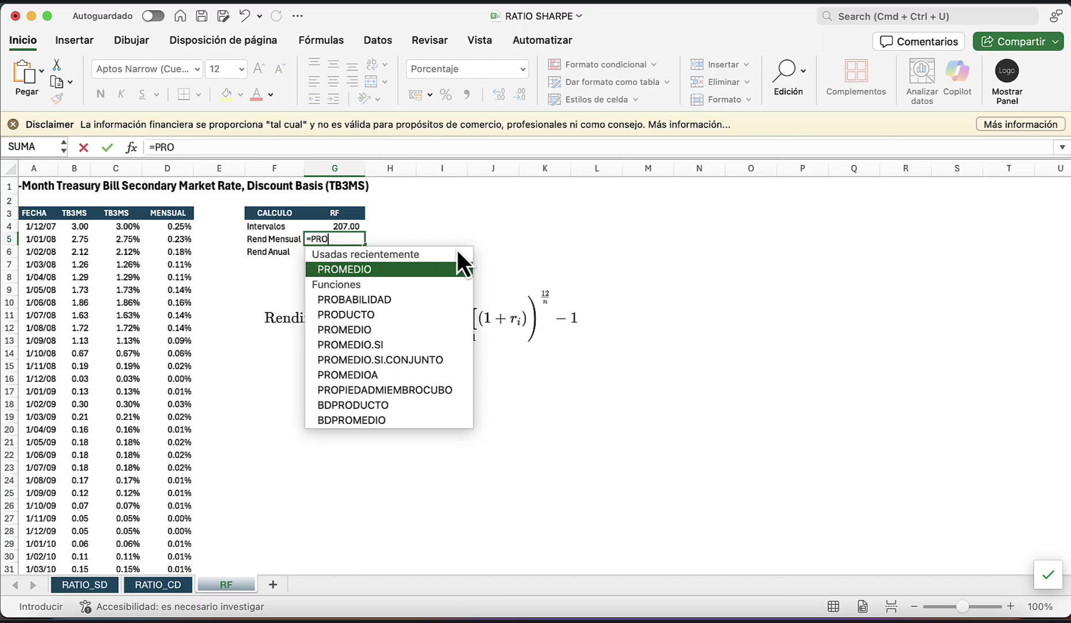
type("DUCTO(1+")
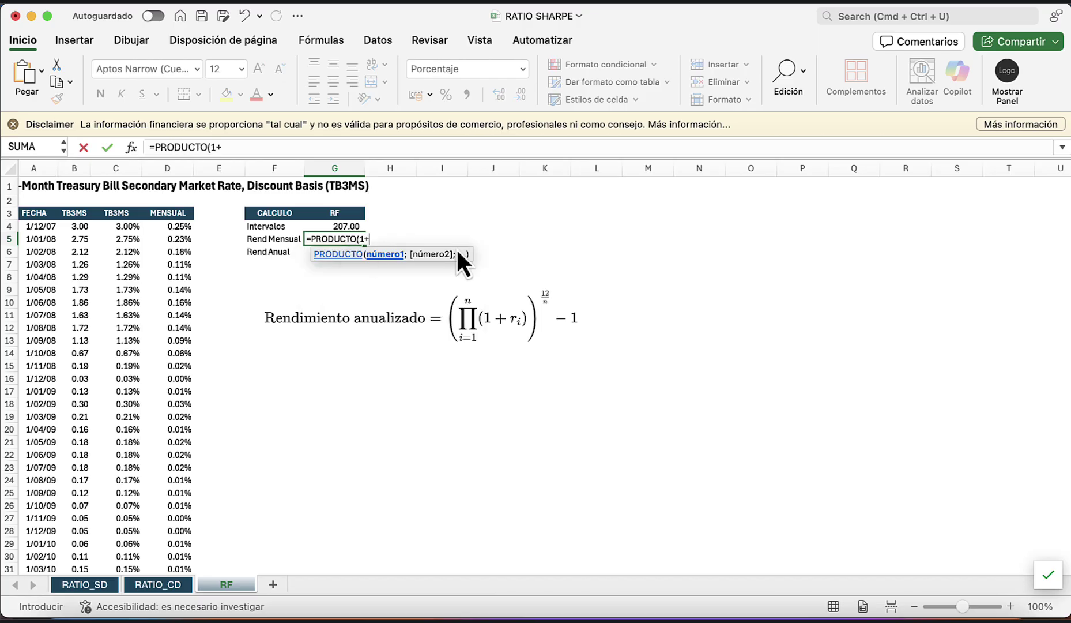
key("Left")
key("Left")
key("Left")
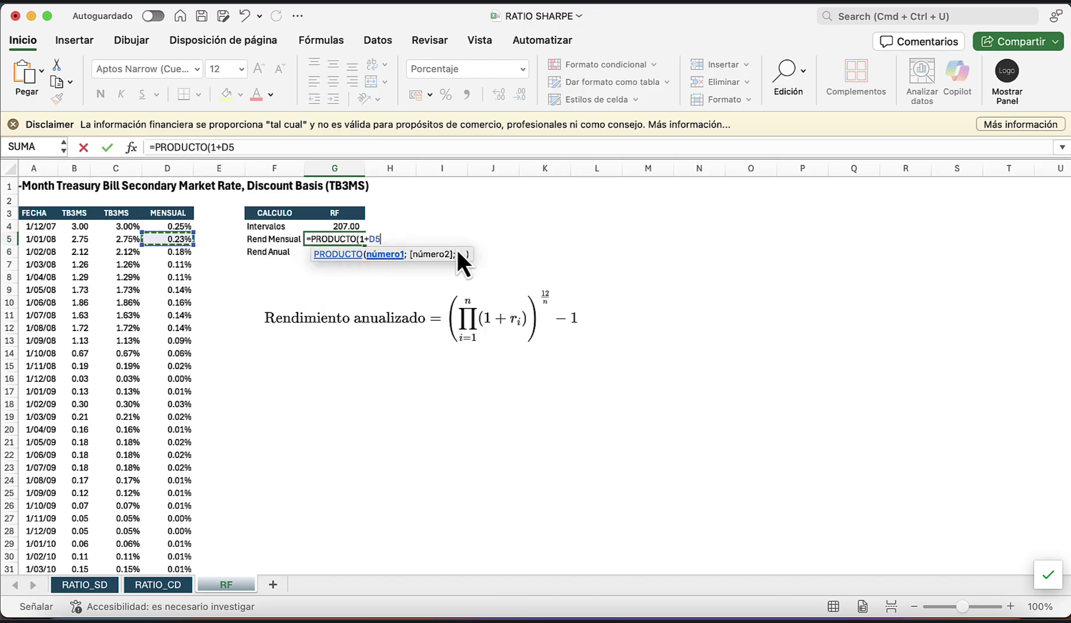
key("Up")
key("Left")
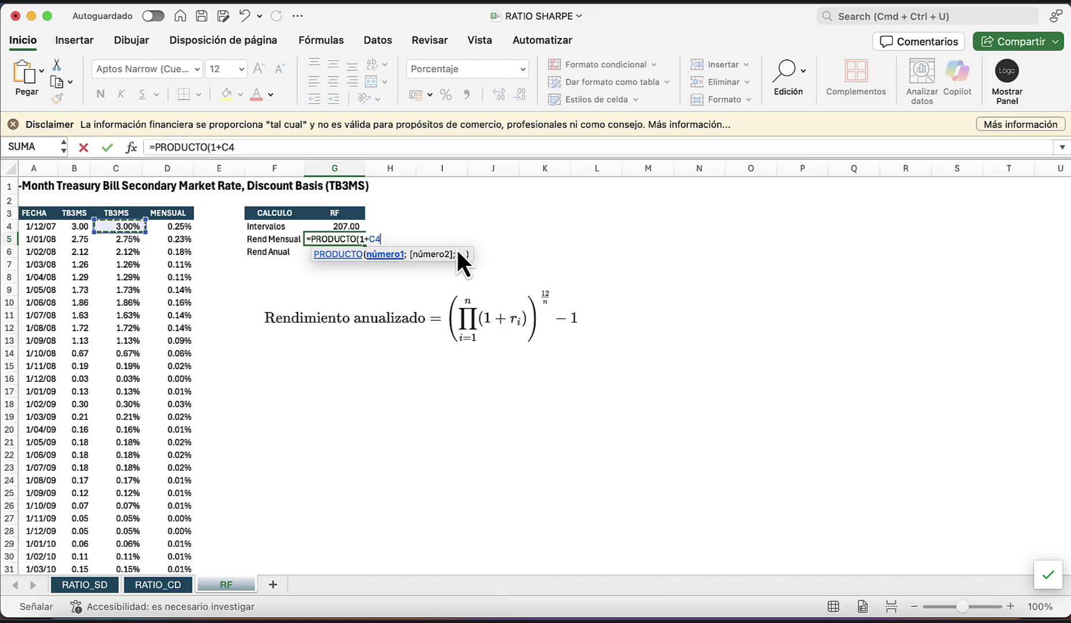
key("Right")
key("Down")
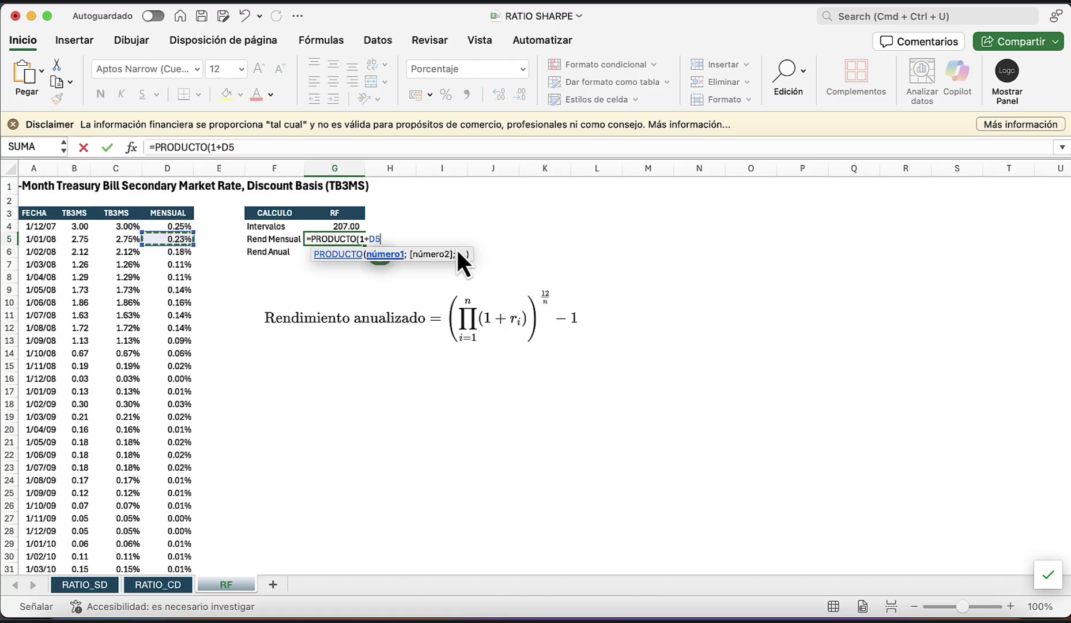
key("ctrl+shift+Down")
type(")")
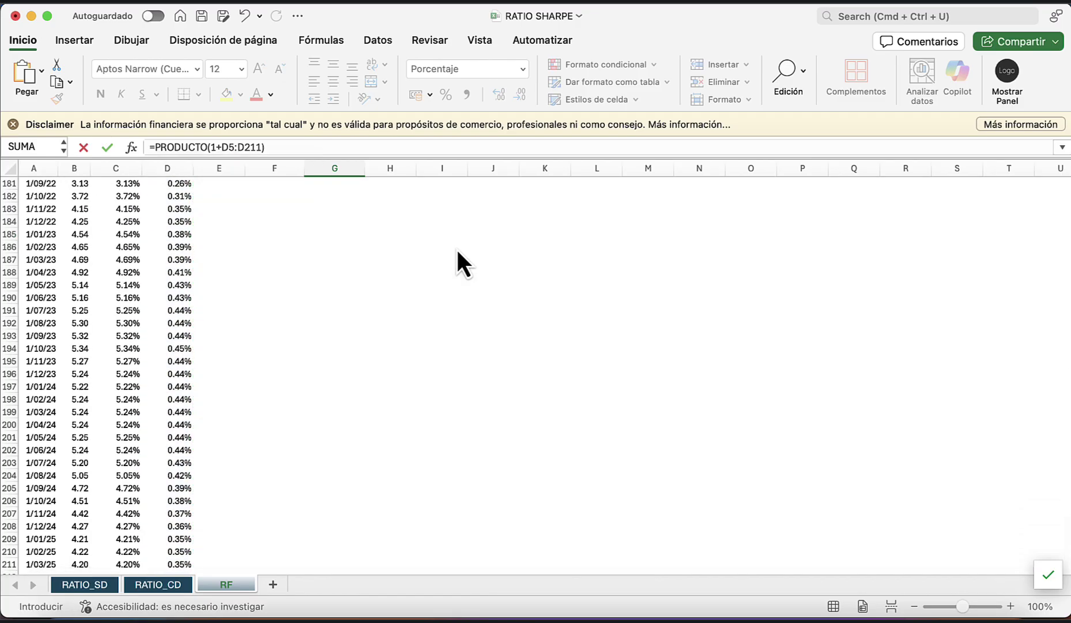
key("Return")
key("Up")
key("Up")
key("Up")
key("Up")
key("Up")
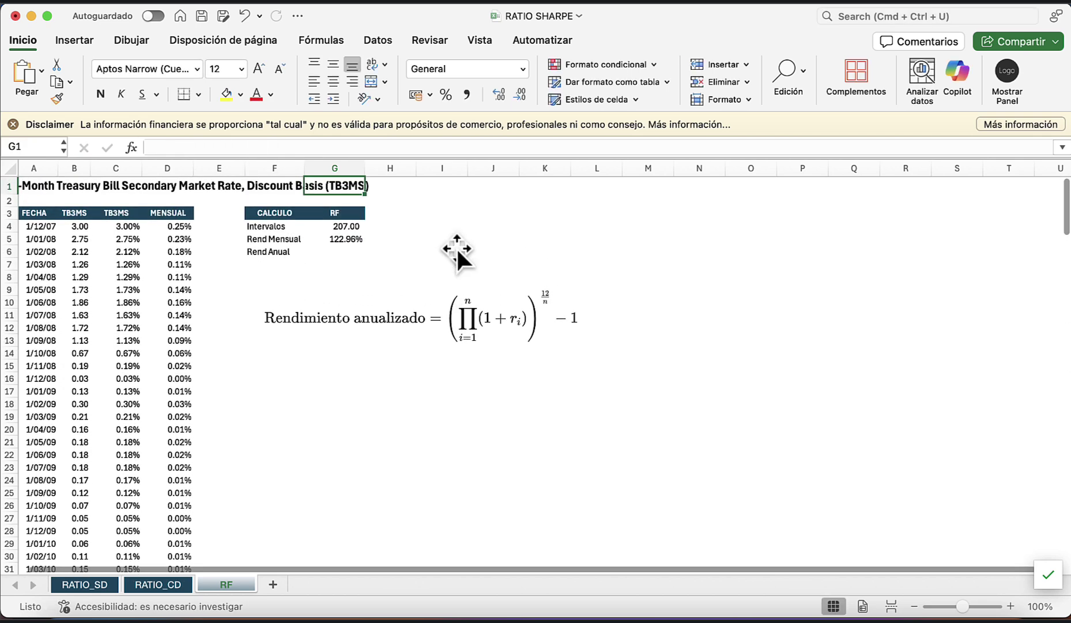
Extend the Rend Mensual formula in G5 to =PRODUCTO(1+D5:D211)^(1/G4)-1 and check it against the monthly rates from D5.
left_click(349, 239)
left_click(287, 147)
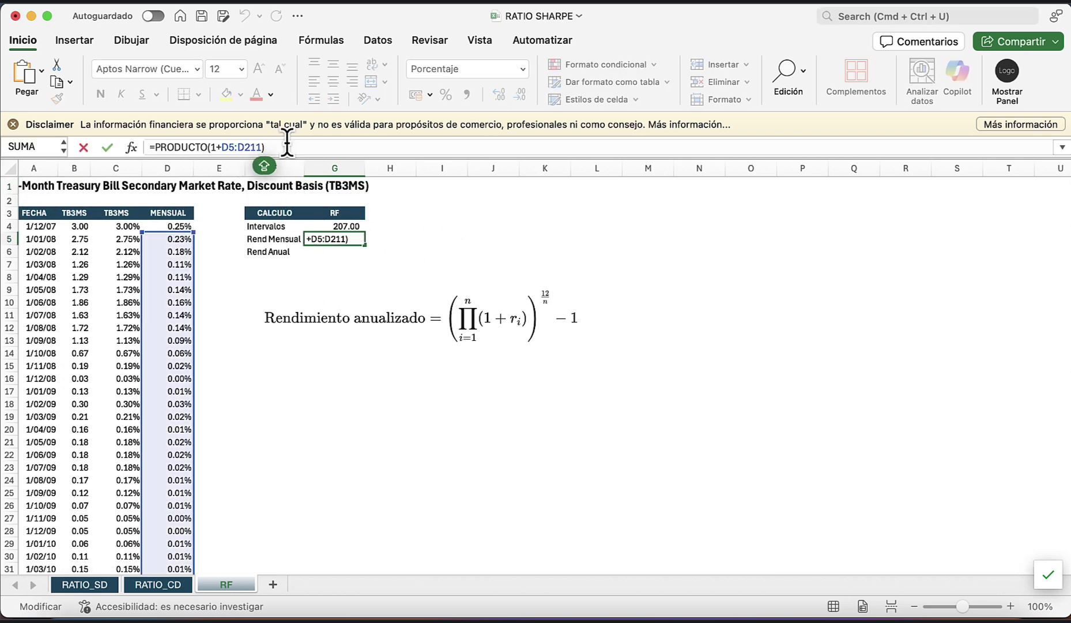
type("^(1/")
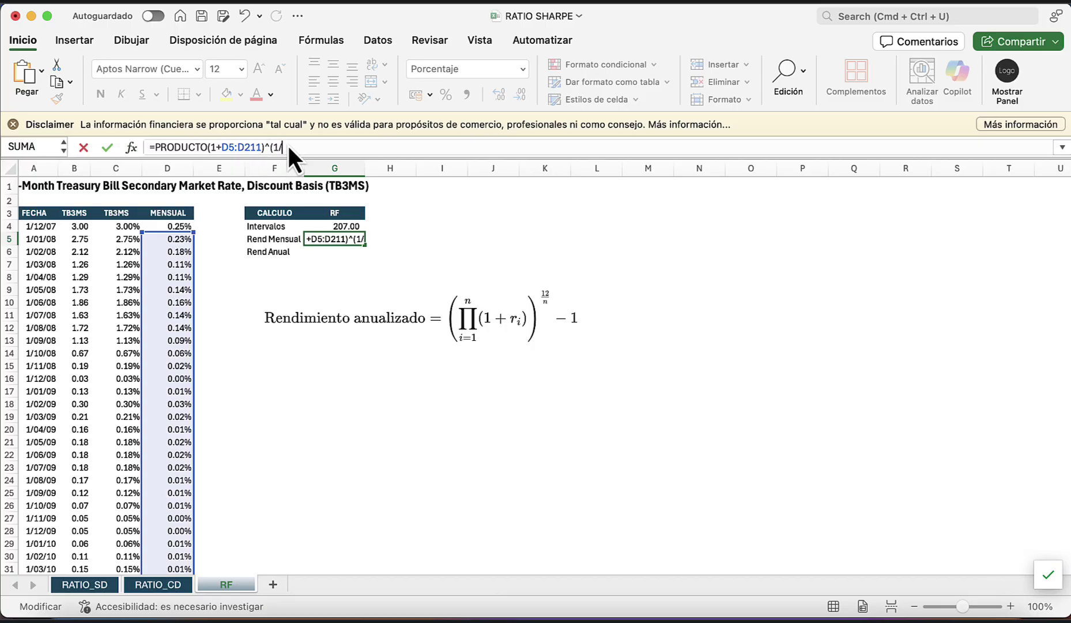
key("Caps_Lock")
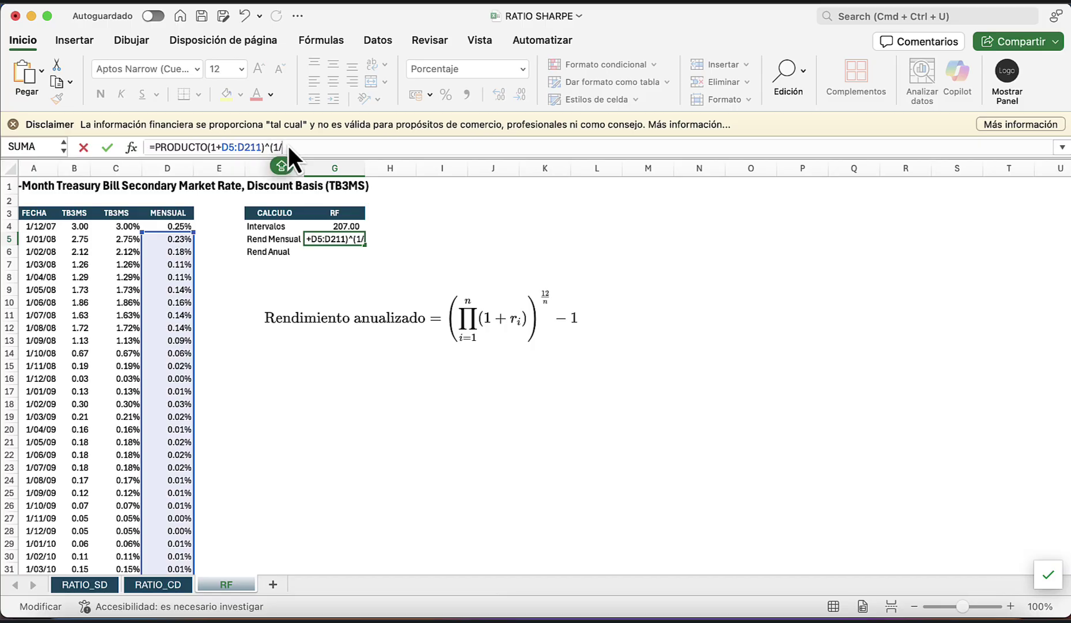
left_click(347, 229)
type(")")
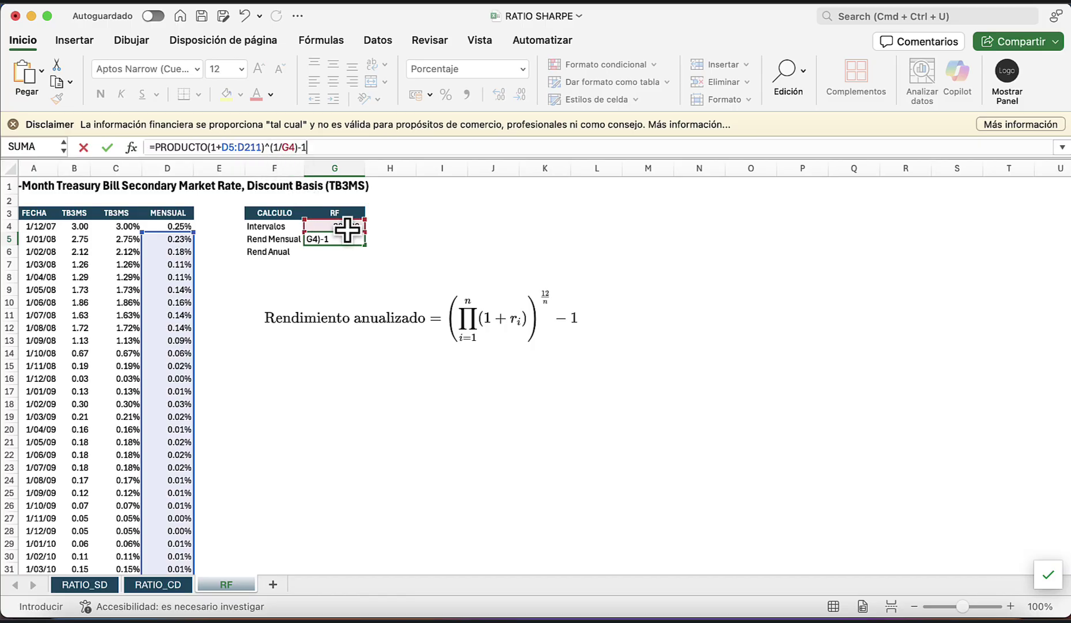
type("-1")
key("Return")
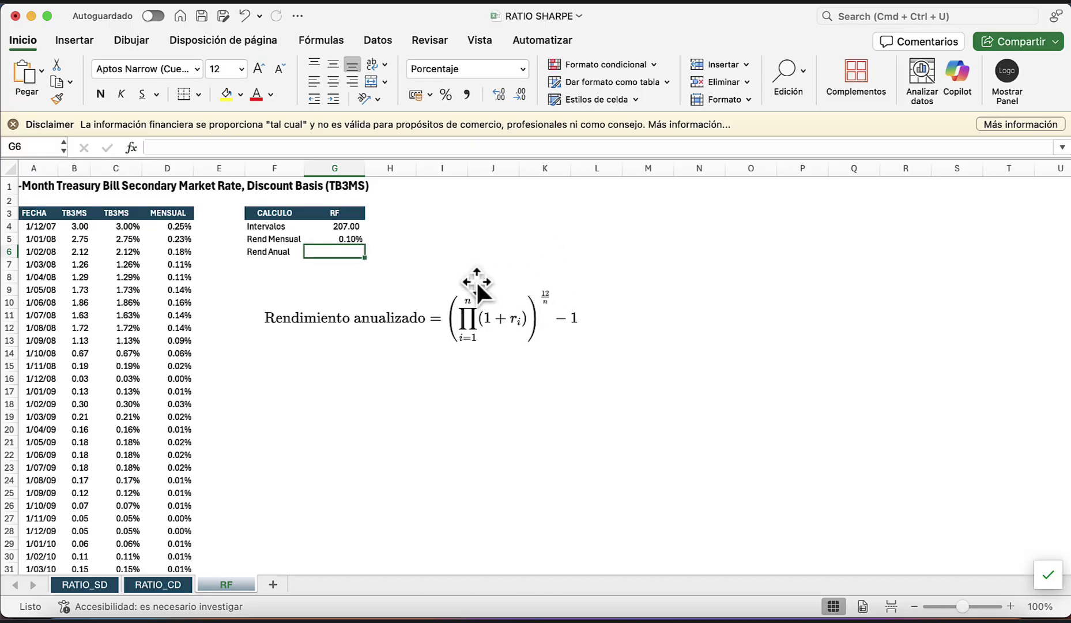
left_click(354, 242)
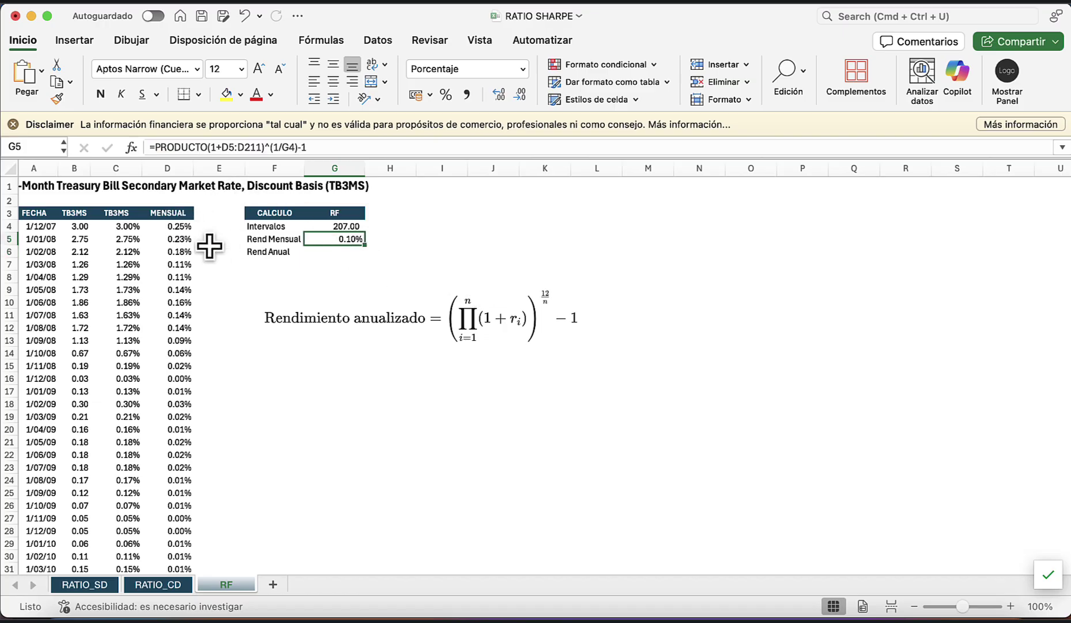
left_click(173, 239)
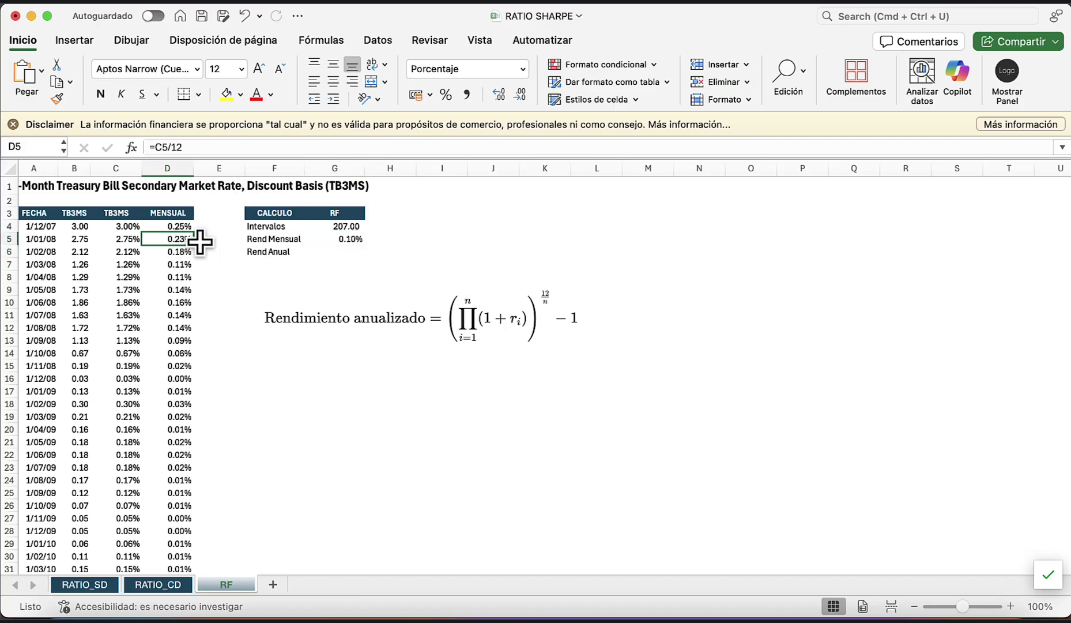
left_click(336, 240)
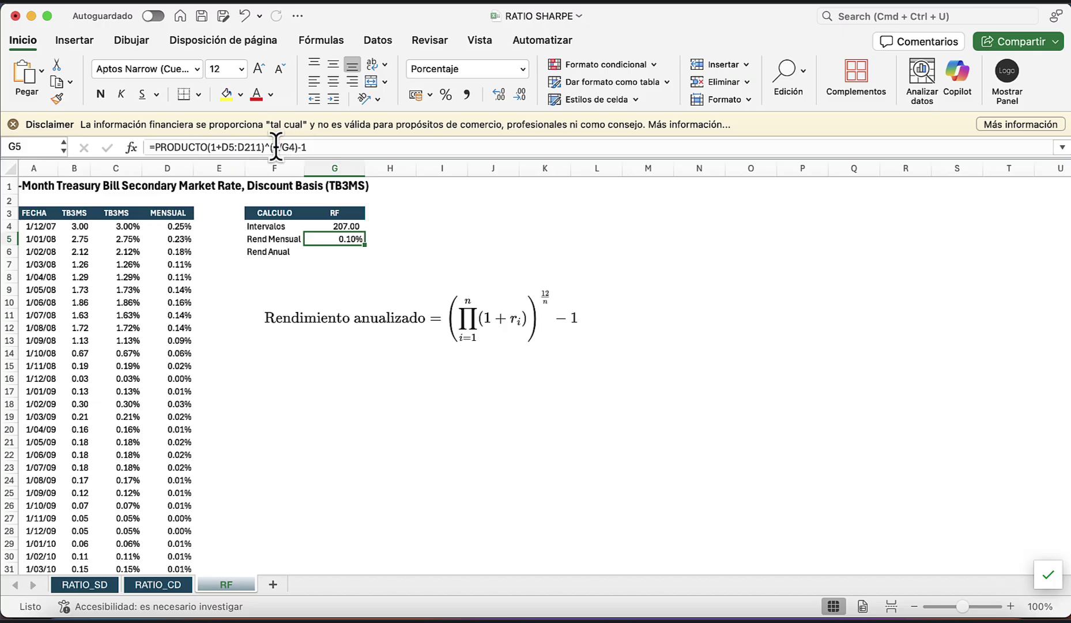
Calculate Rend Anual in G6 with =(1+G5)^12-1.
left_click(348, 251)
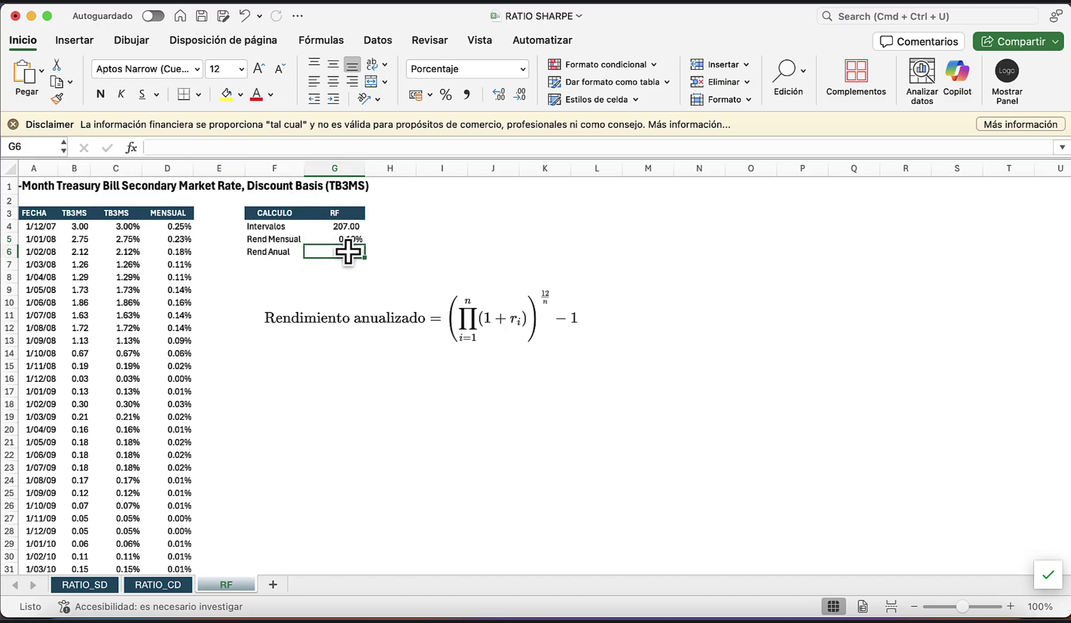
key("Up")
left_click(348, 251)
type("=")
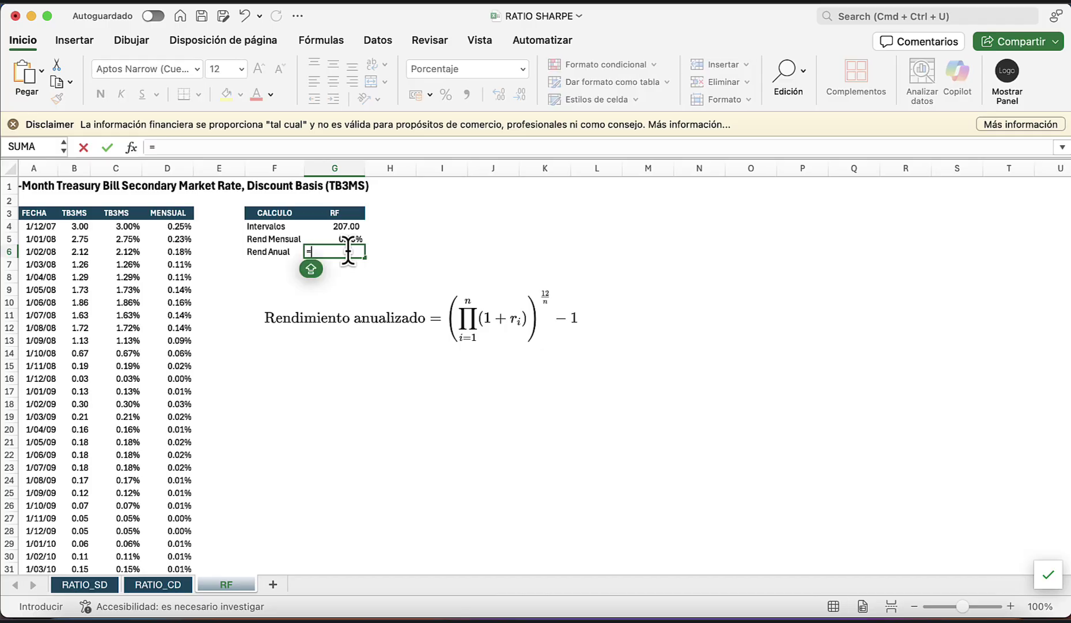
type("(1+")
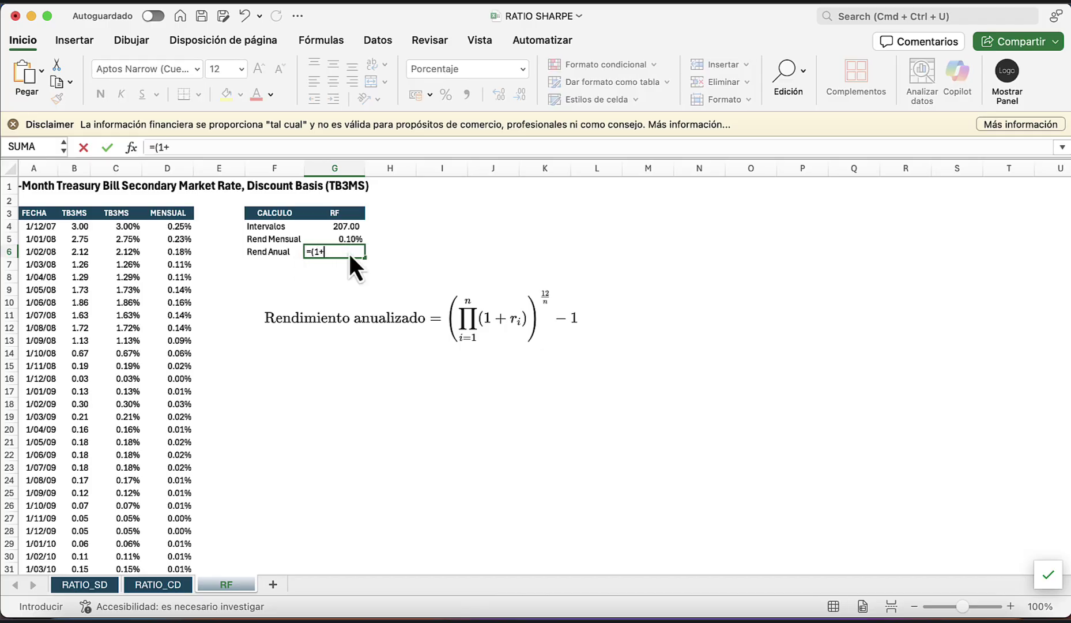
key("Up")
type(")^")
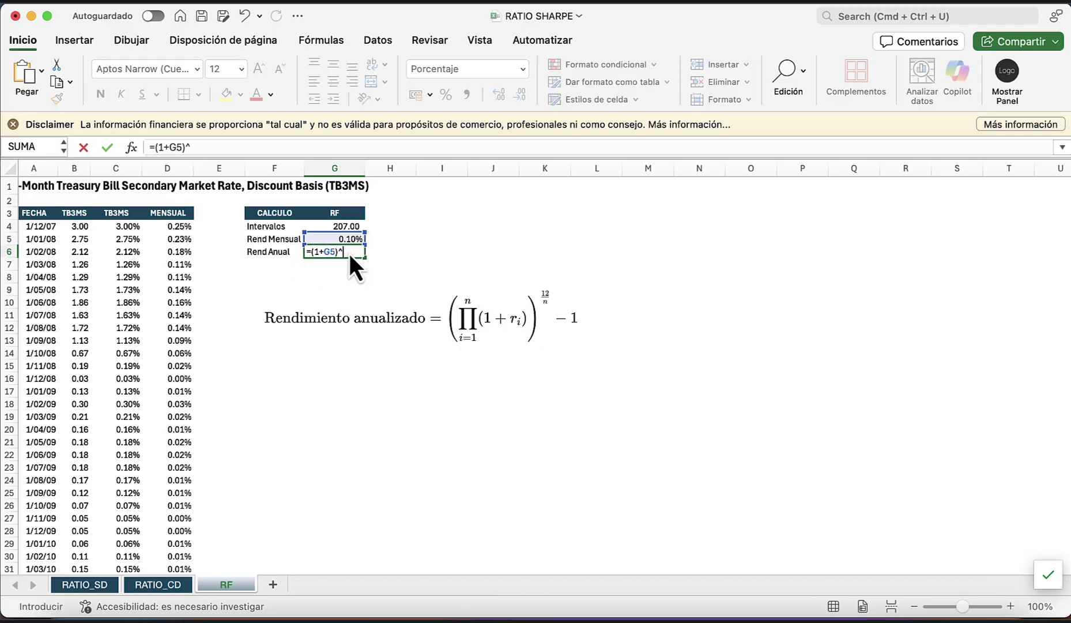
type("12-1")
key("Return")
key("Up")
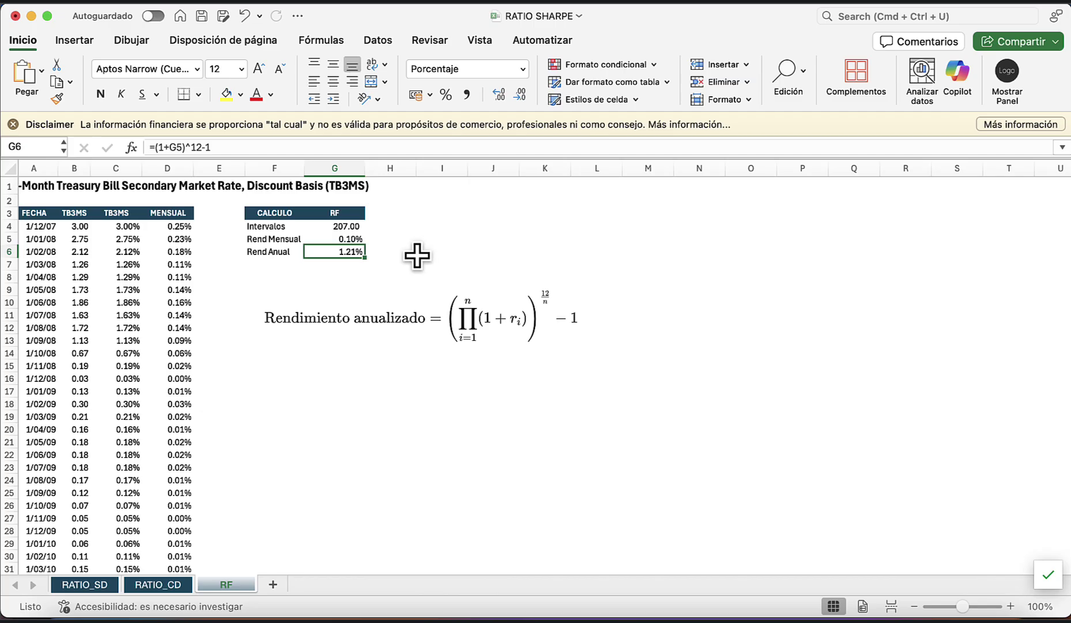
Link the SPY Rf % for Metodo 1 in R13 of the RATIO_SD sheet to the annual risk-free rate with =RF!$G$6.
left_click(107, 585)
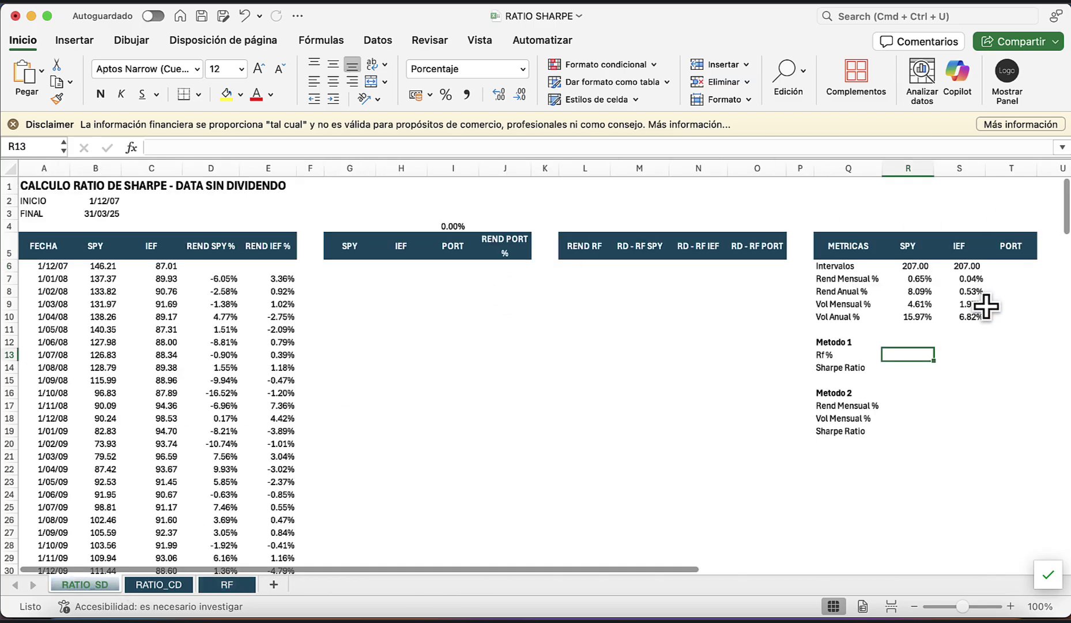
scroll(980, 306, "right", 8)
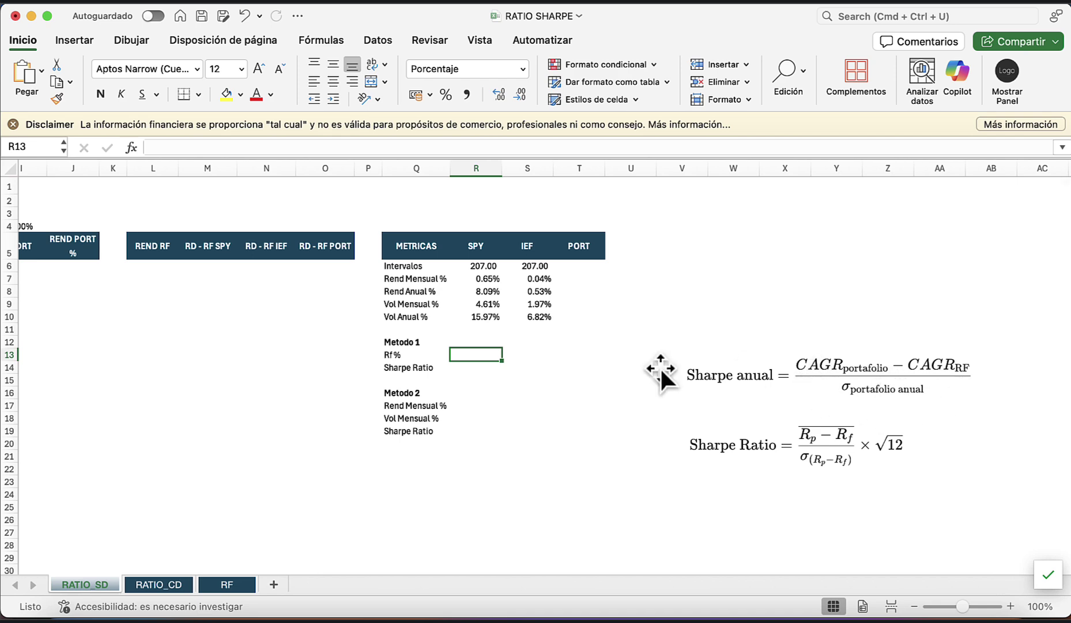
type("=")
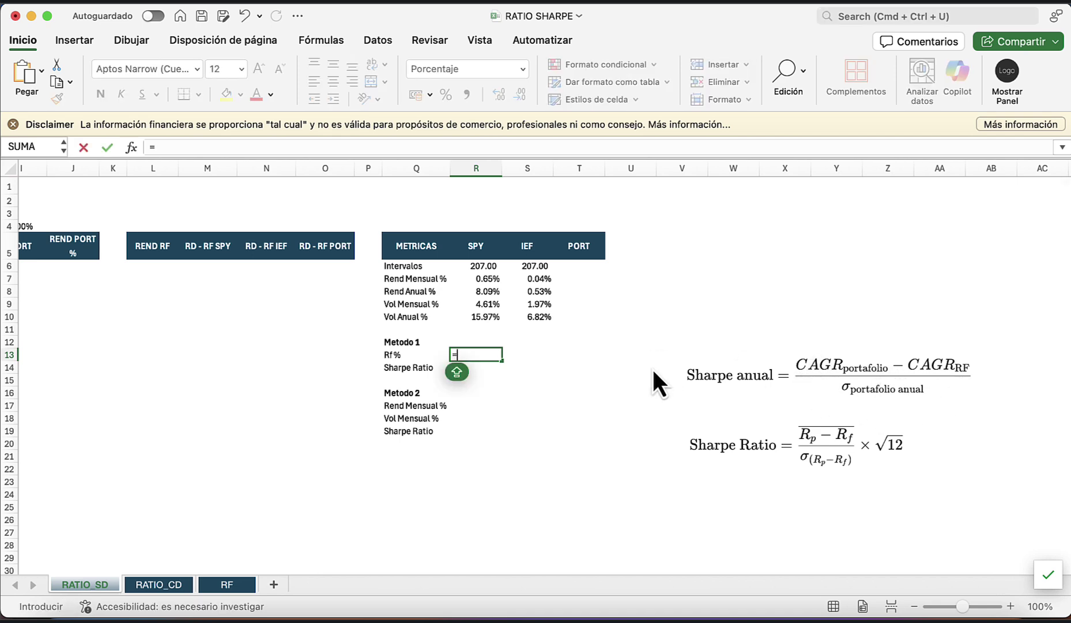
left_click(214, 594)
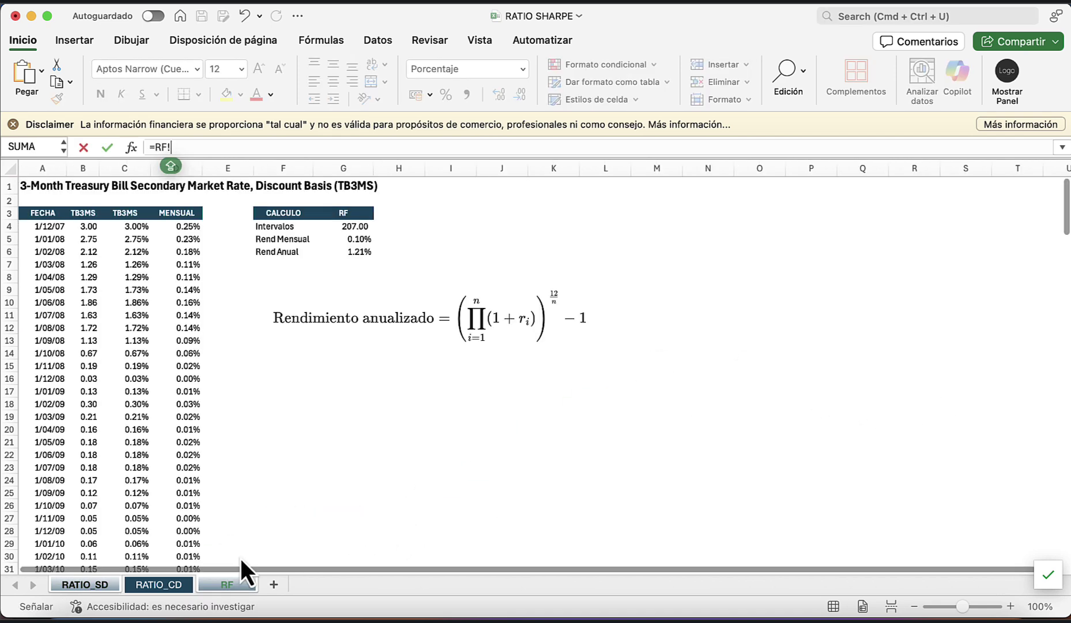
left_click(344, 252)
key("F4")
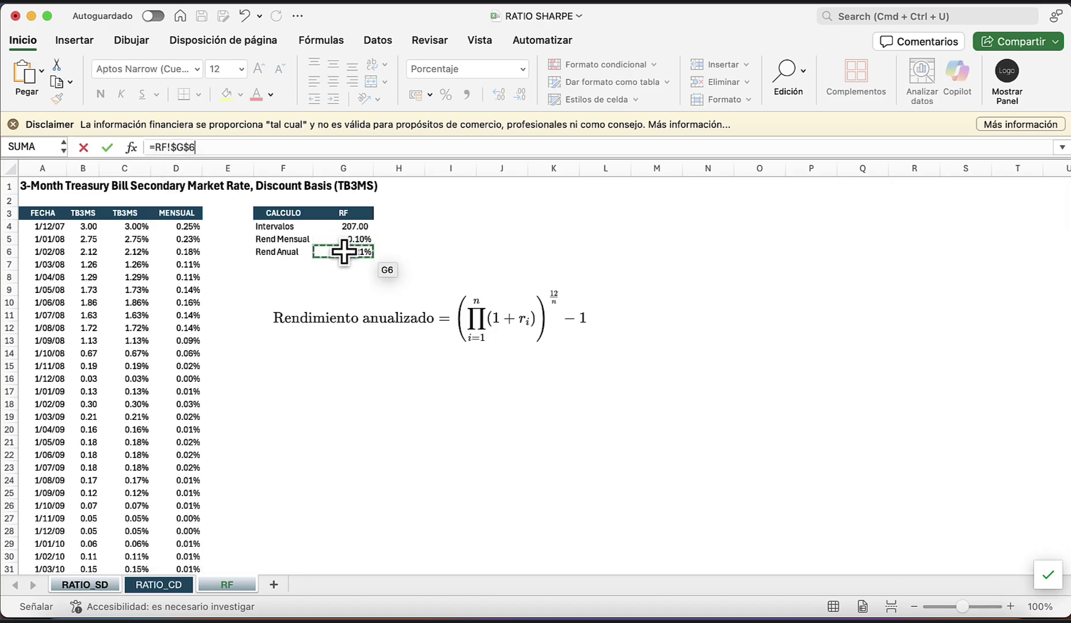
key("Return")
Copy the Rf % formula from R13 to S13 and T13 for IEF and PORT.
key("super+c")
key("Right")
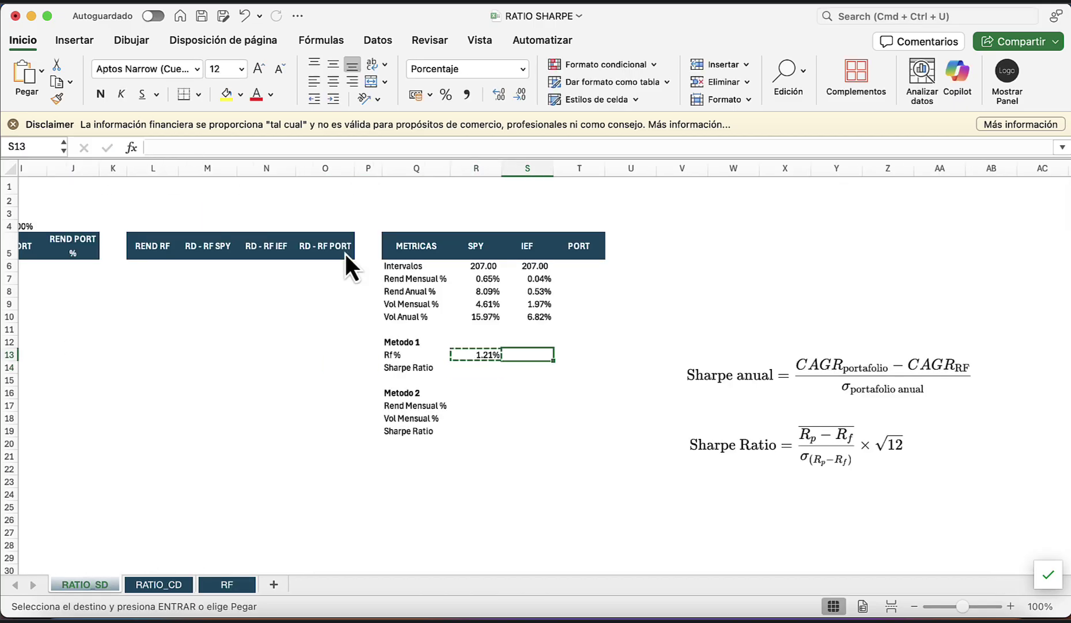
key("super+v")
key("Right")
key("super+v")
key("Escape")
Calculate the Metodo 1 Sharpe Ratio for SPY in R14 with =(R8-R13)/R10.
key("Left")
key("Left")
key("Down")
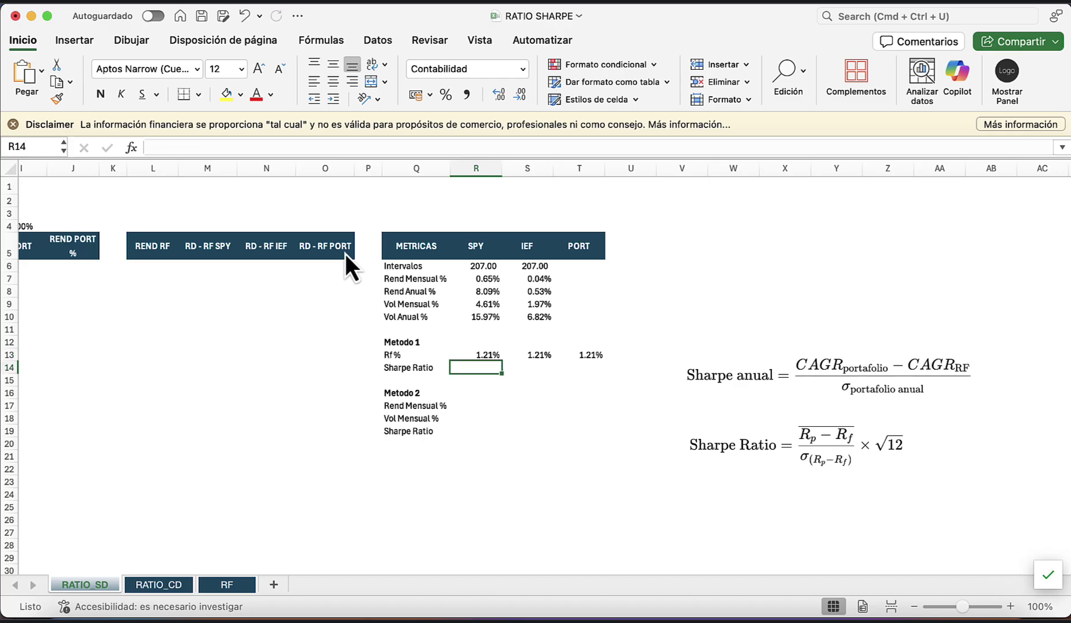
type("=(")
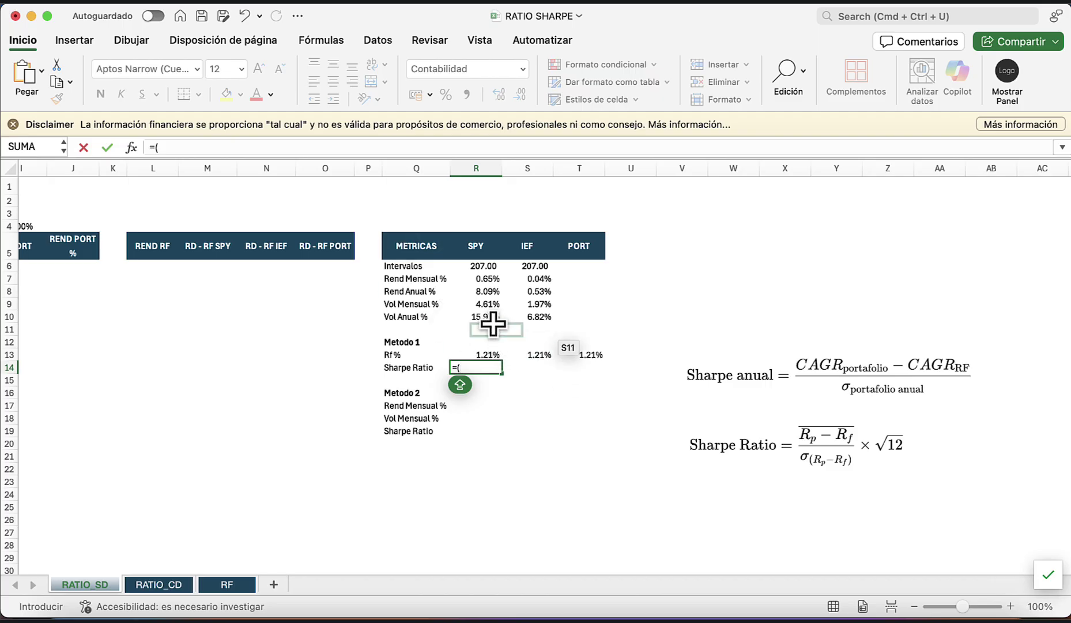
left_click(481, 291)
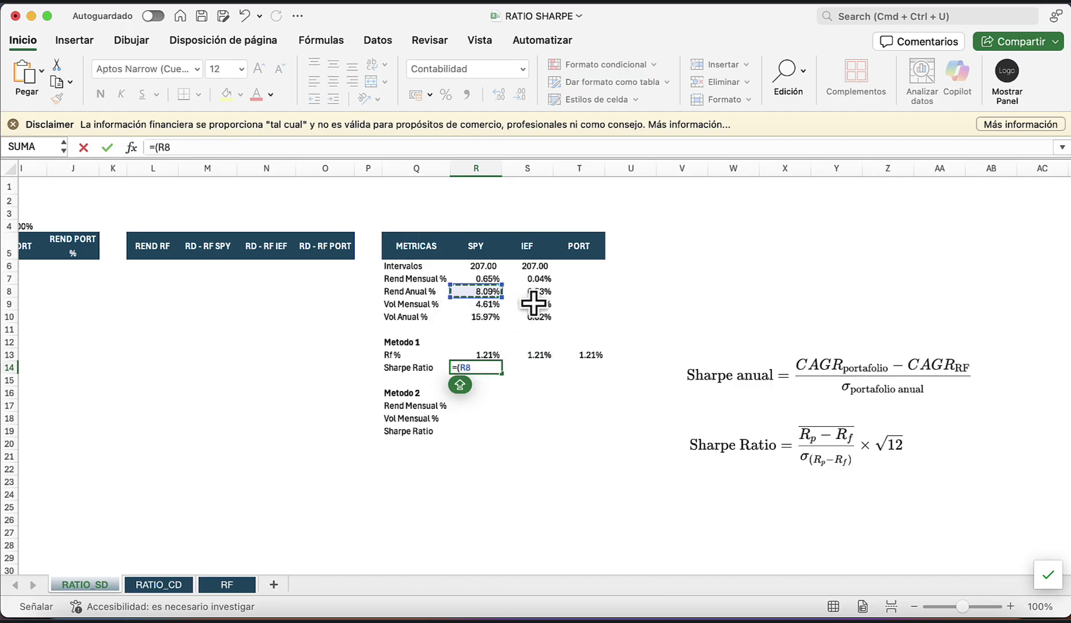
type("-")
left_click(496, 357)
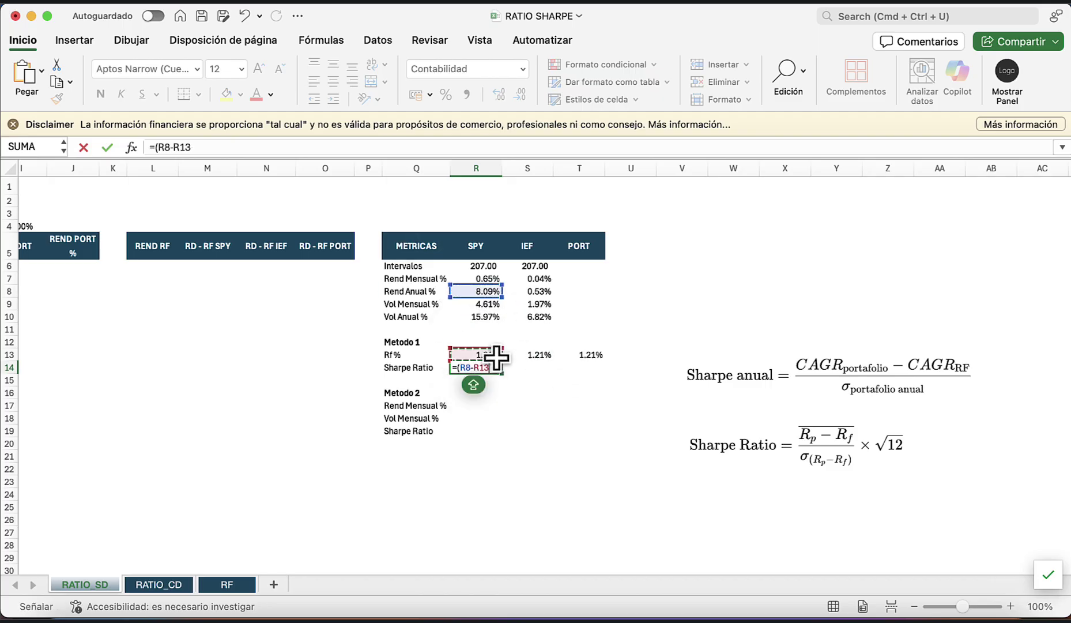
type(")/")
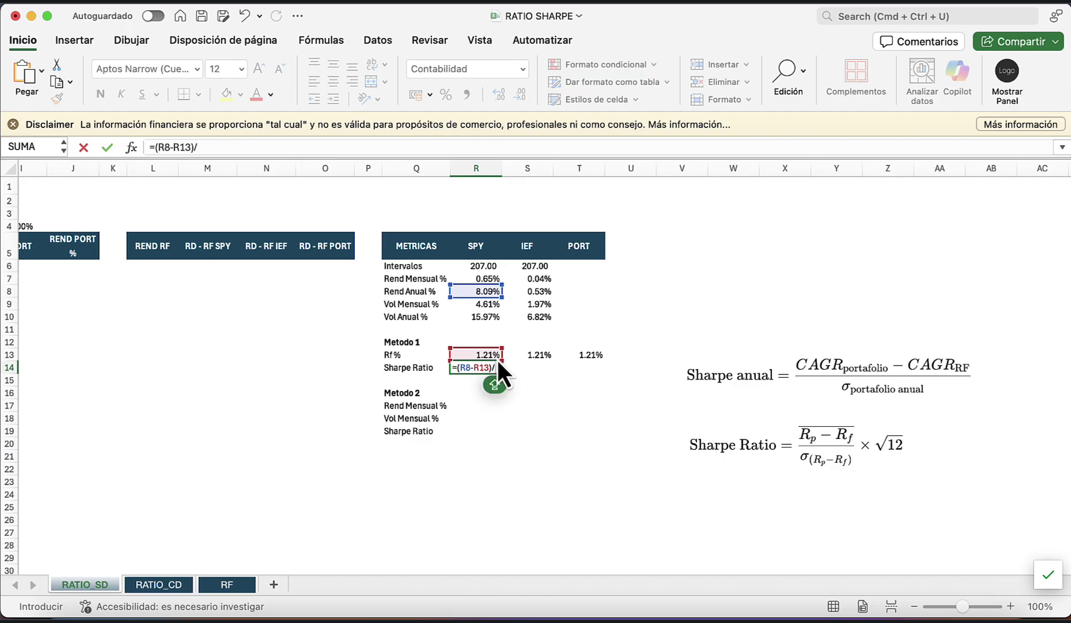
left_click(466, 316)
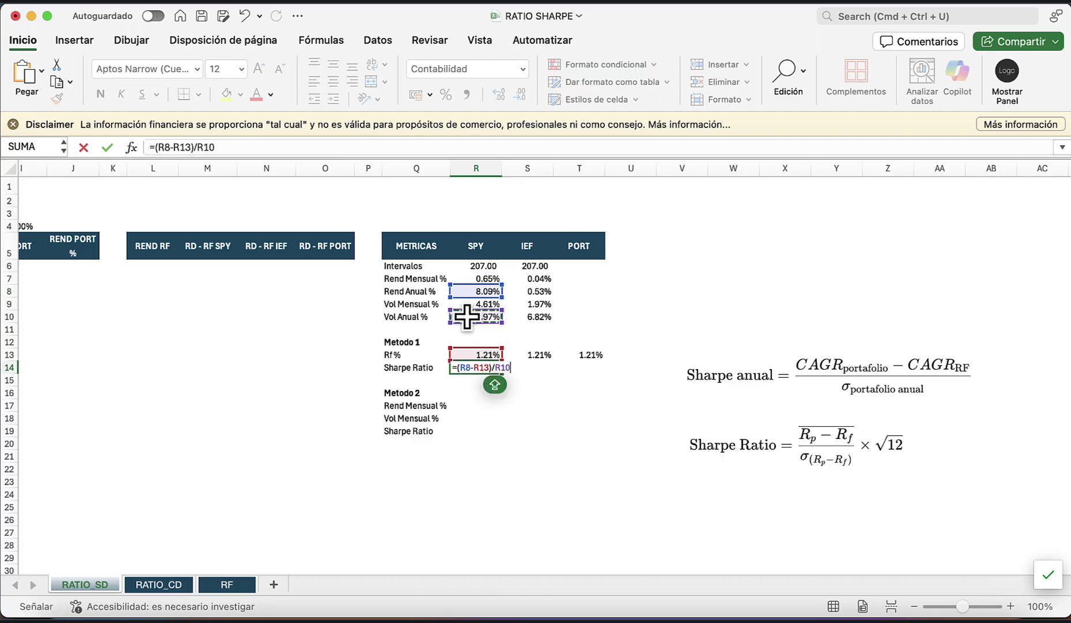
key("Return")
Copy the Sharpe Ratio formula from R14 to S14 for IEF.
key("Up")
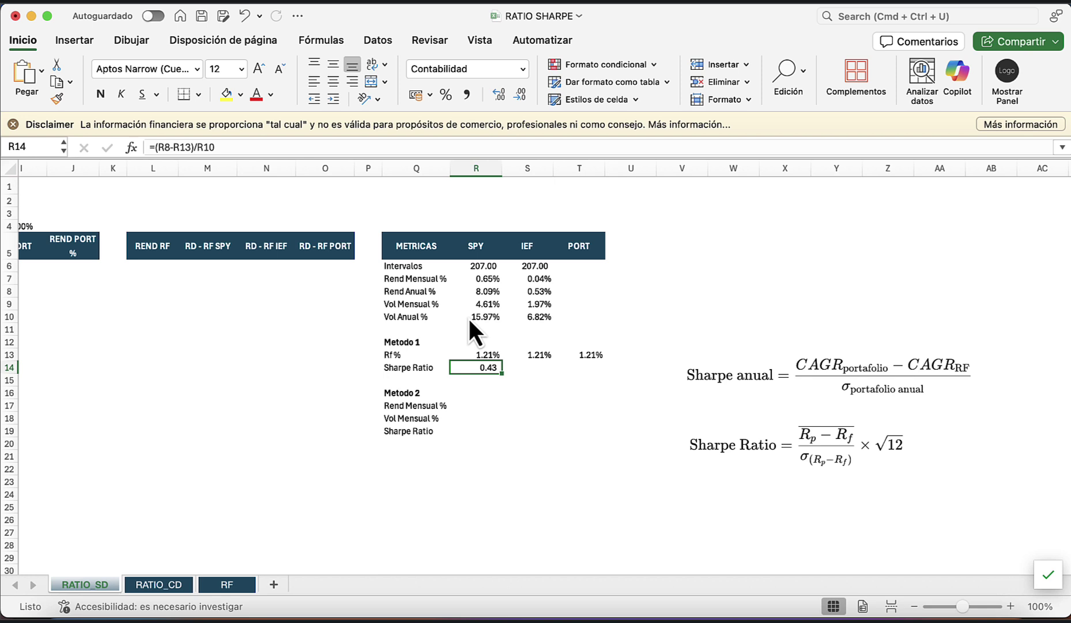
key("super+c")
key("Right")
key("super+v")
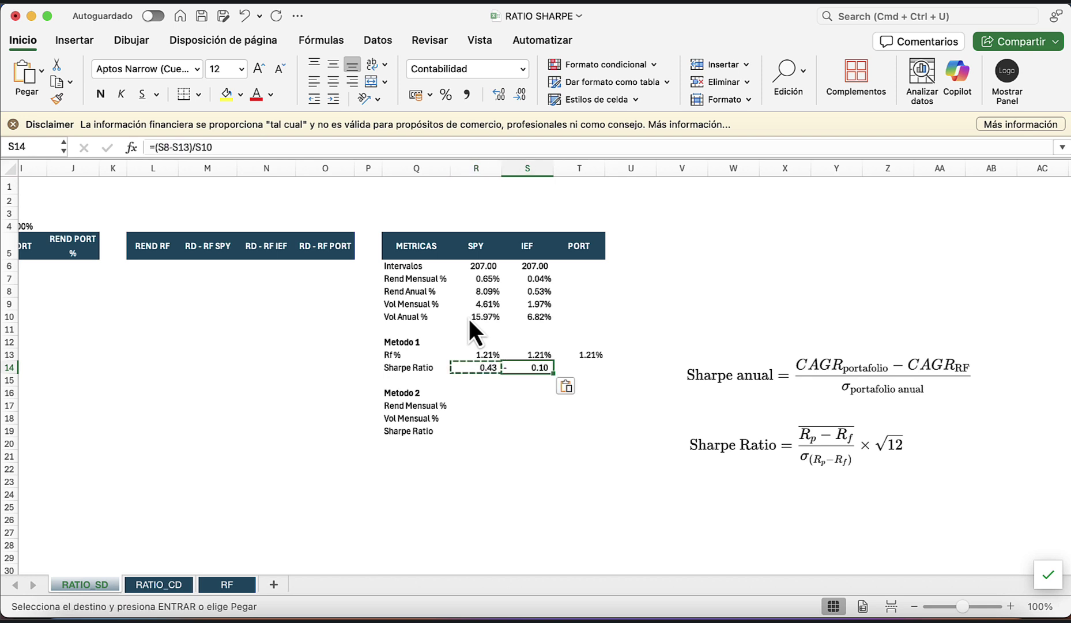
Compare the Metodo 1 Sharpe ratios of SPY and IEF in row 14 and examine the IEF return and risk-free cells.
key("Up")
key("Up")
key("Up")
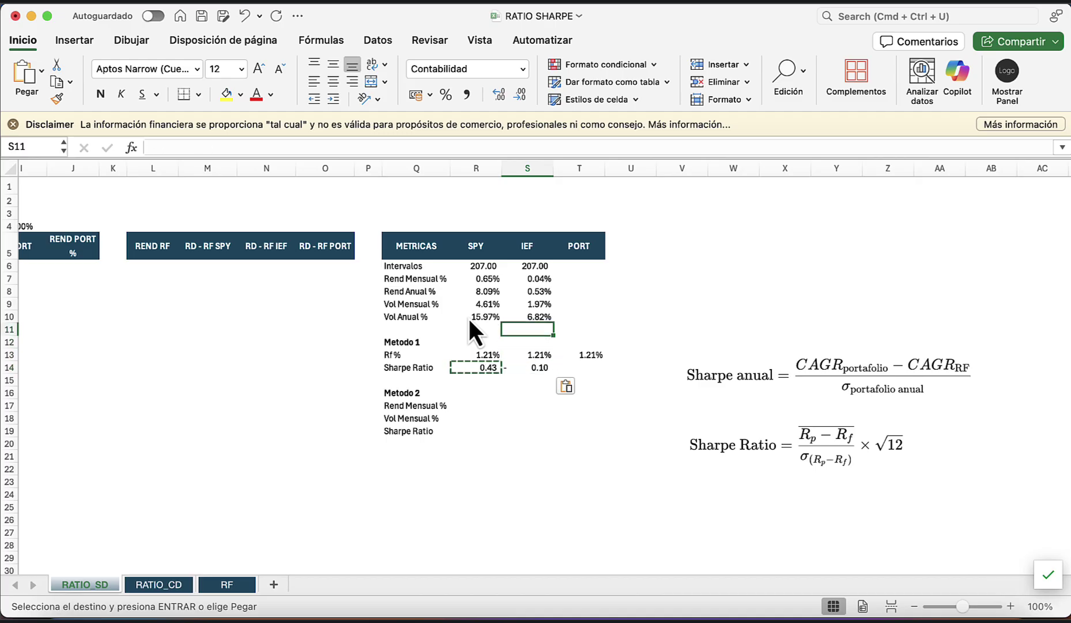
key("Up")
key("Up")
key("Up")
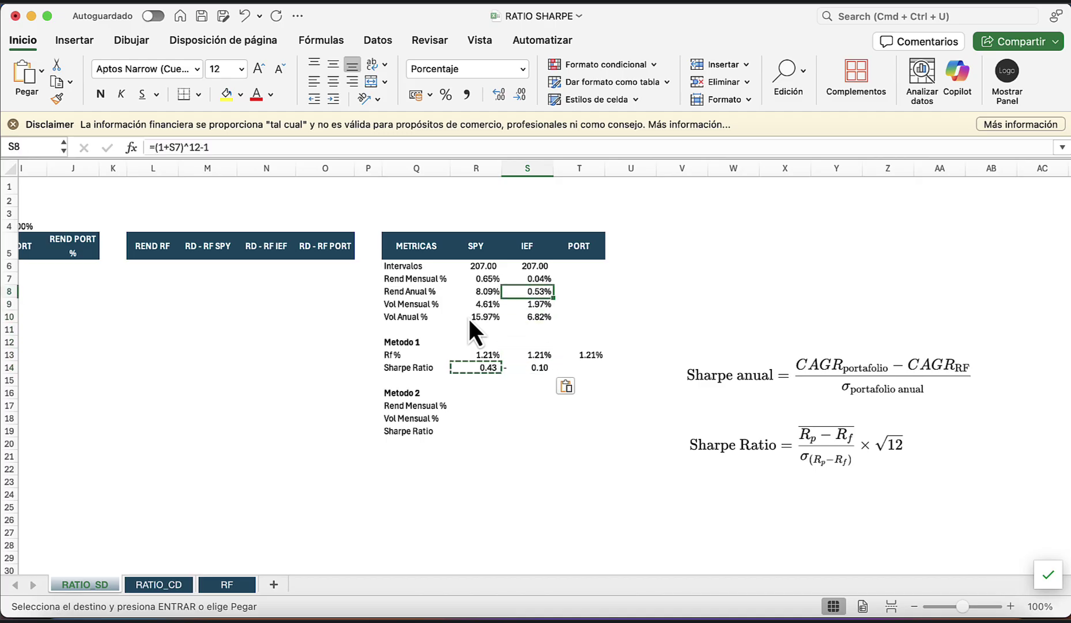
key("Up")
key("Down")
key("Down")
key("Down")
key("Down")
key("Down")
key("Down")
key("Down")
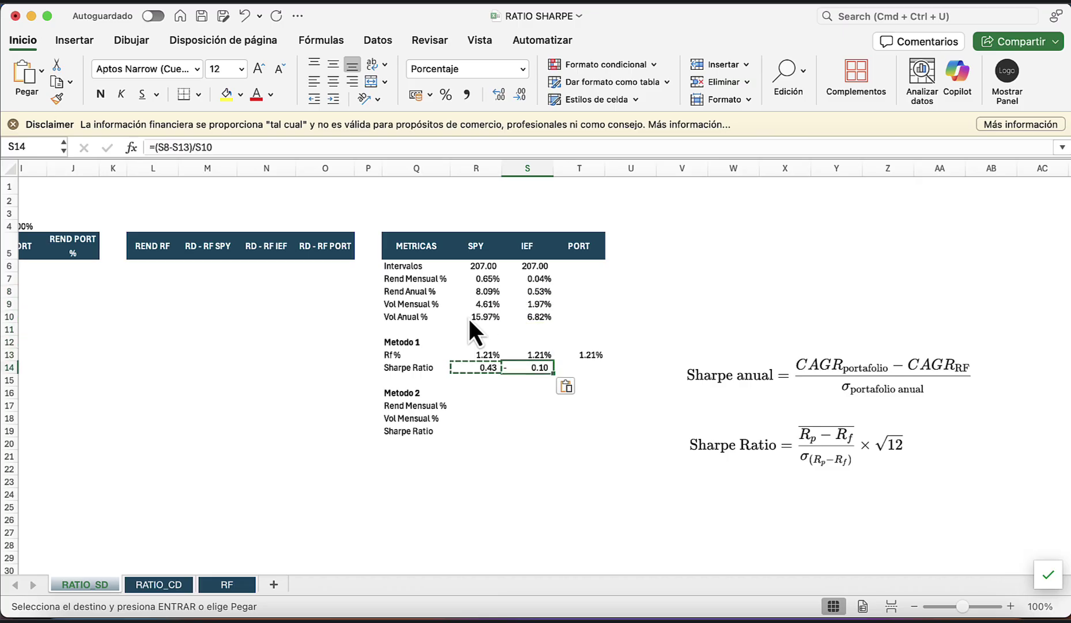
key("Left")
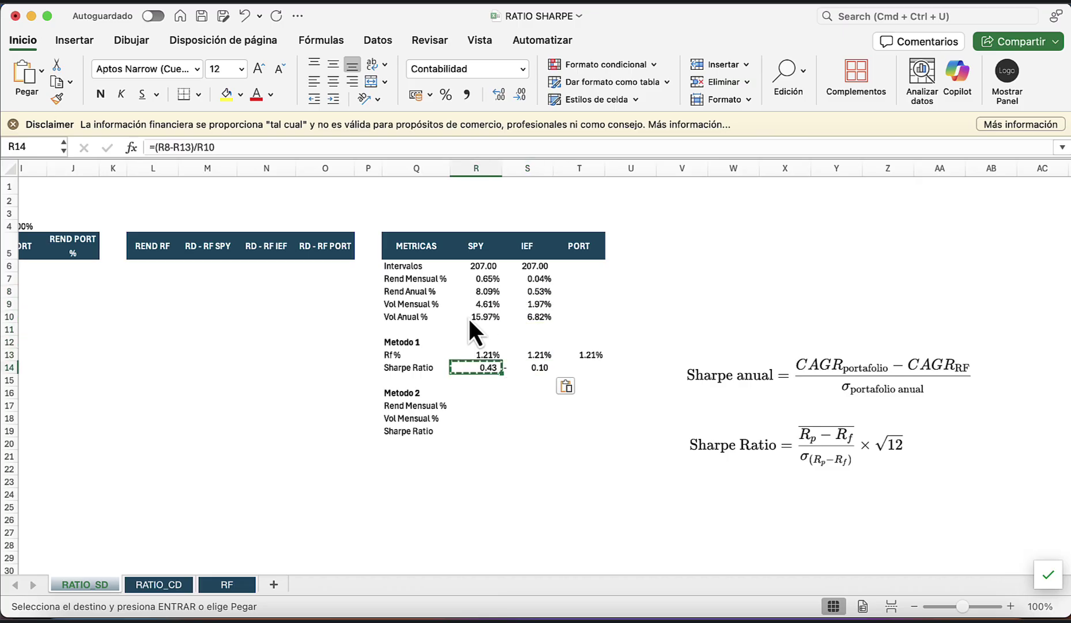
key("Right")
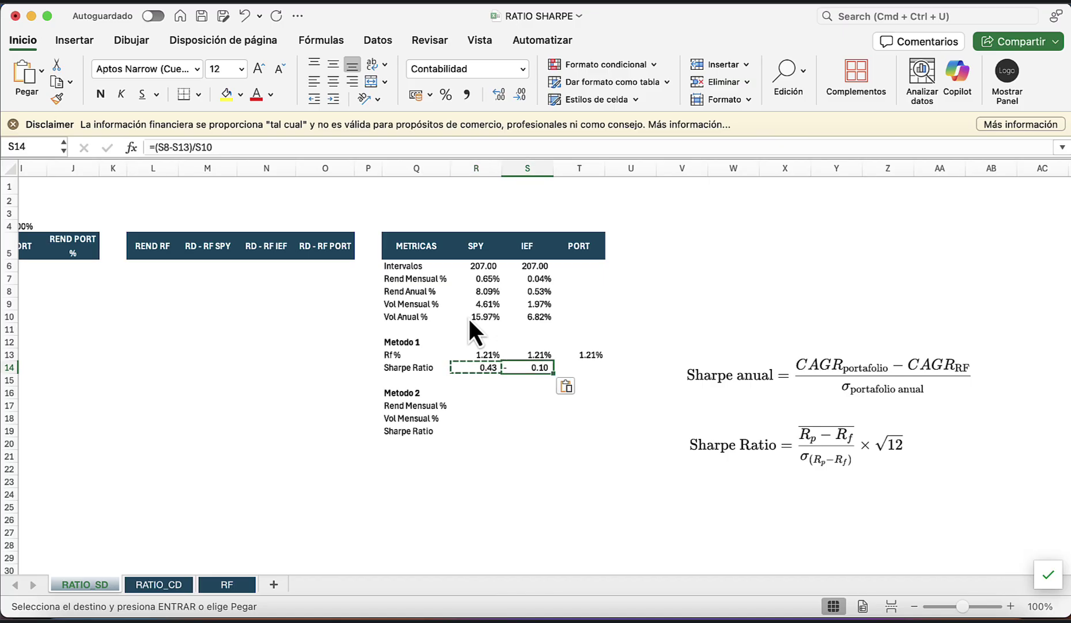
key("Left")
key("Right")
key("Left")
key("Down")
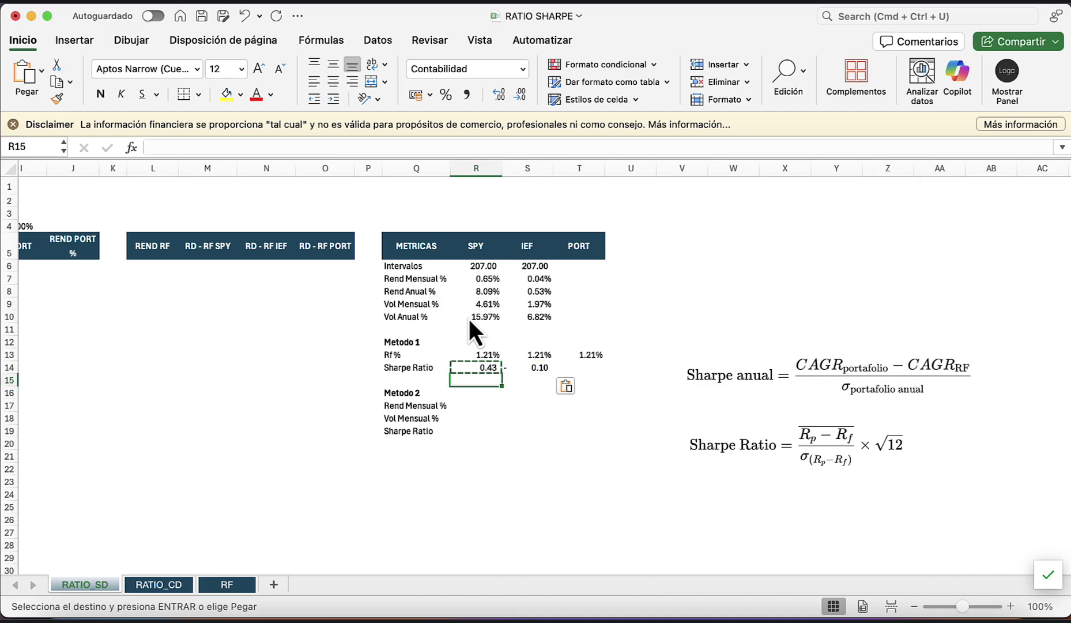
key("Up")
key("Right")
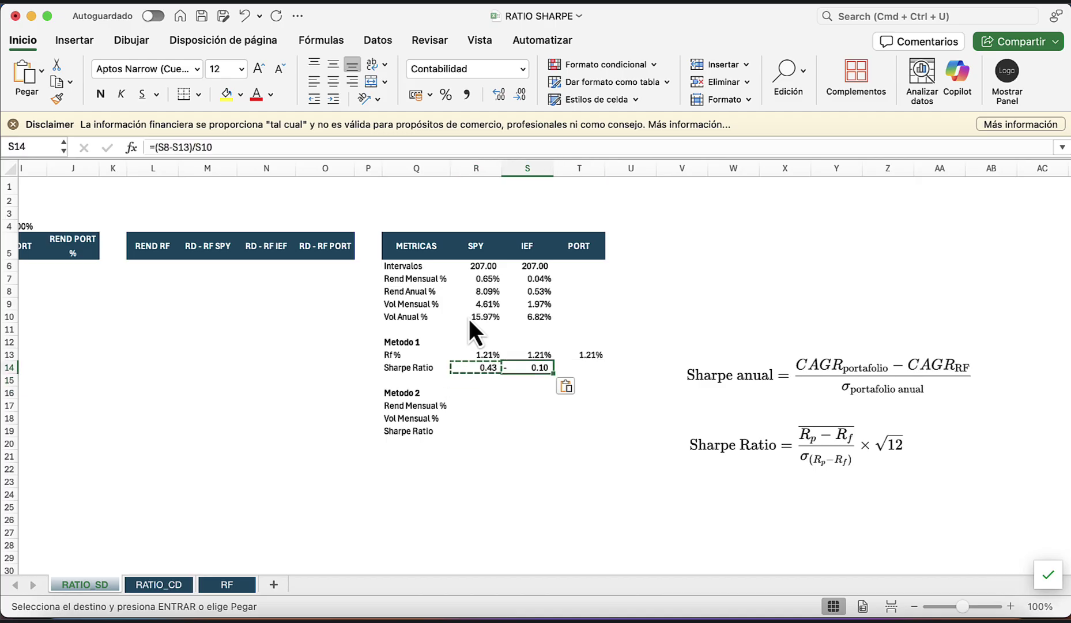
key("Up")
key("Down")
key("Left")
key("Right")
key("Right")
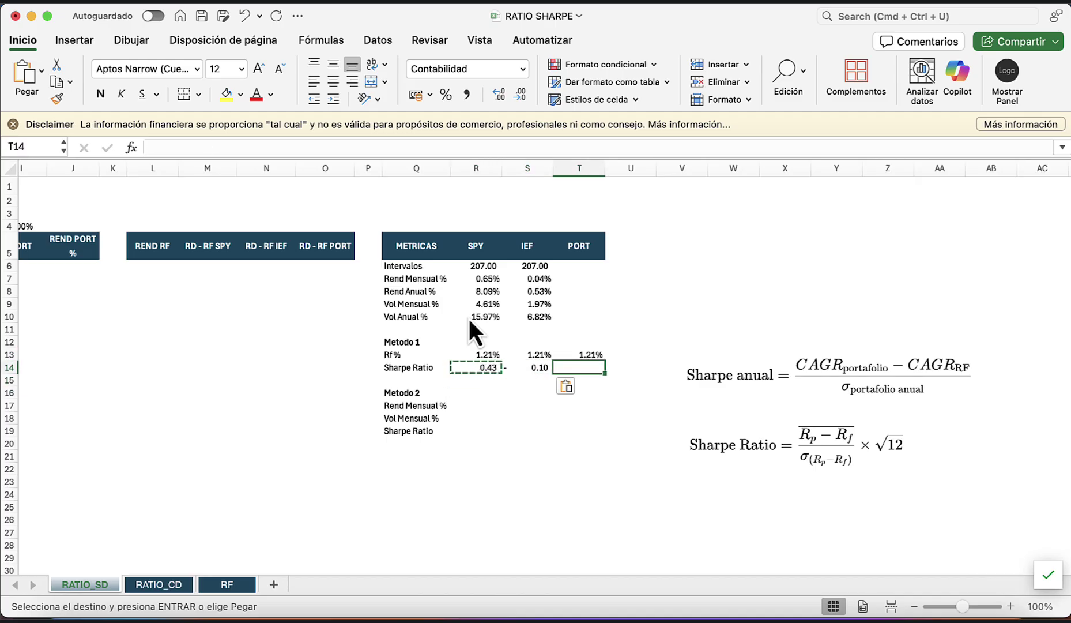
key("Up")
key("Up")
key("Down")
key("Down")
Review the SPY, IEF, PORT and REND PORT % columns of the portfolio table in G5:J5.
key("Left")
key("Left")
key("Left")
key("Left")
key("Left")
key("Left")
key("Left")
key("Left")
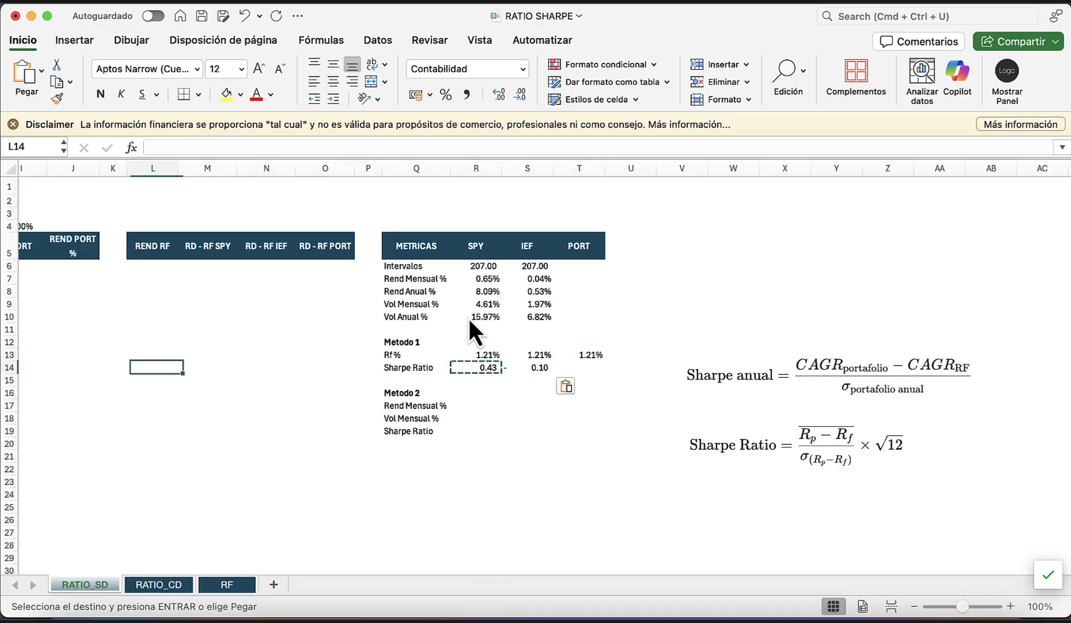
key("Left")
key("Left")
key("Left")
key("Left")
key("Left")
key("Left")
key("Left")
key("Left")
key("Left")
key("Left")
key("Left")
key("Right")
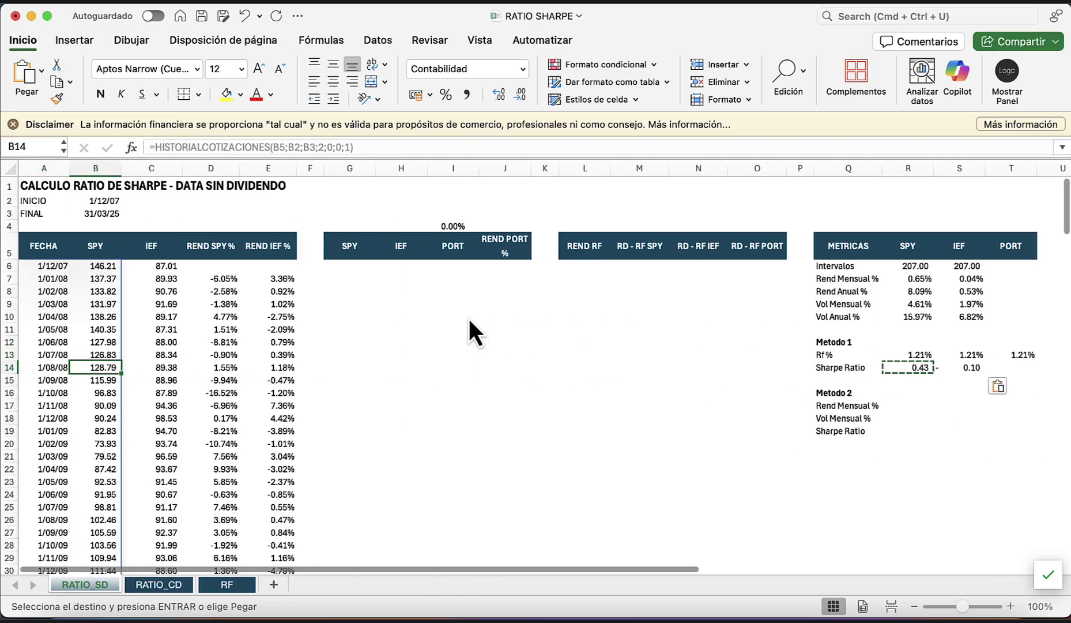
key("Right")
key("Right")
key("Right")
key("Right")
key("Right")
key("Right")
key("Up")
key("Up")
key("Up")
key("Up")
key("Up")
key("Up")
key("Up")
key("Up")
key("Up")
key("Up")
key("Left")
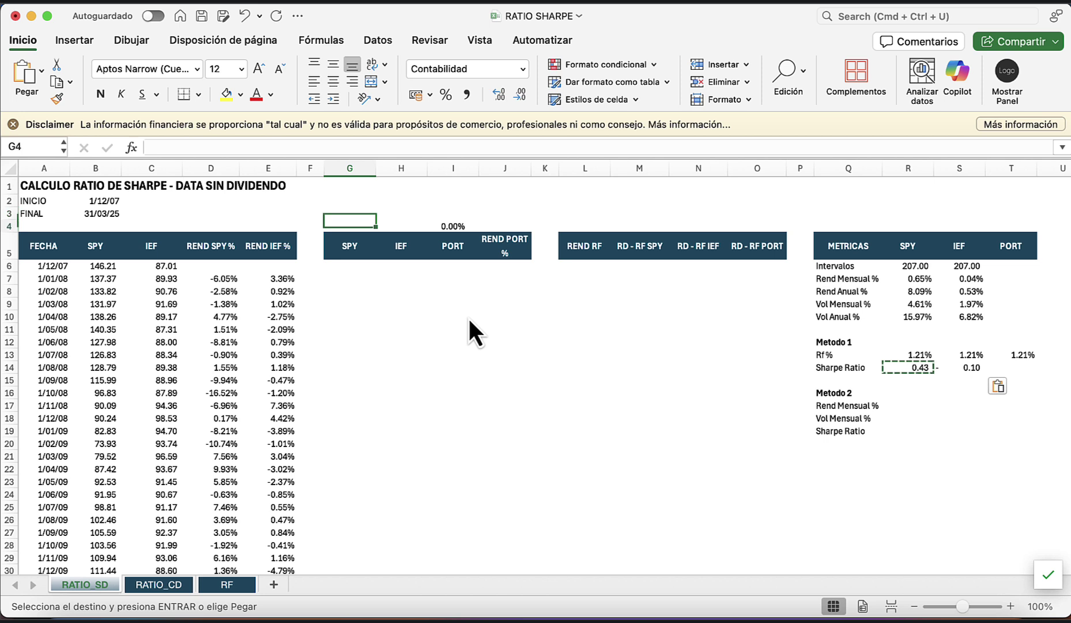
key("Down")
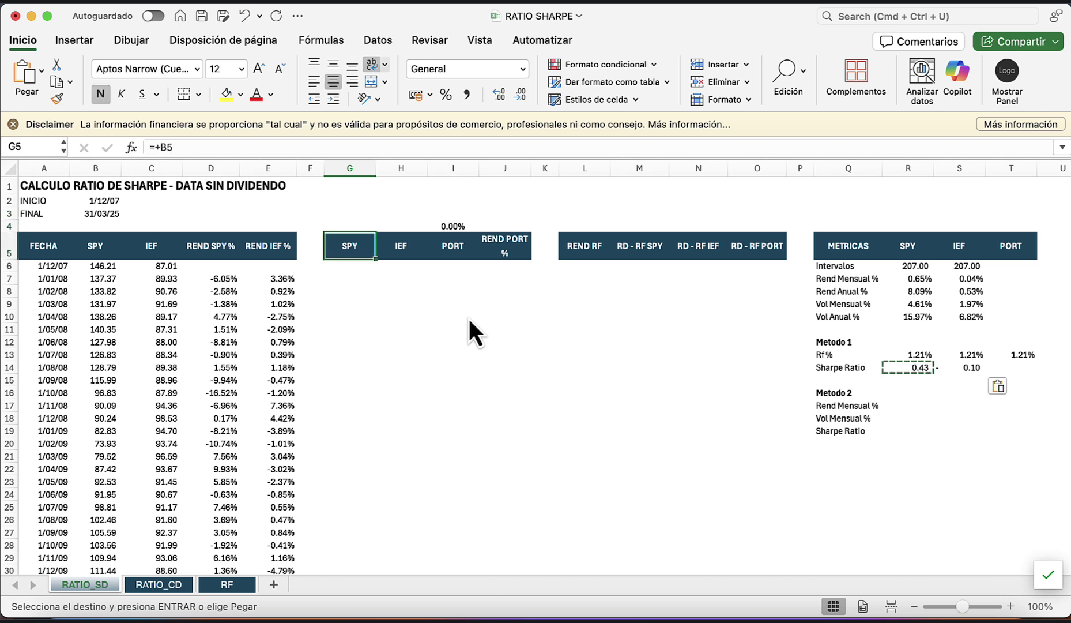
key("Right")
key("Left")
key("Right")
key("Left")
key("Right")
key("Right")
key("Right")
key("Left")
key("Left")
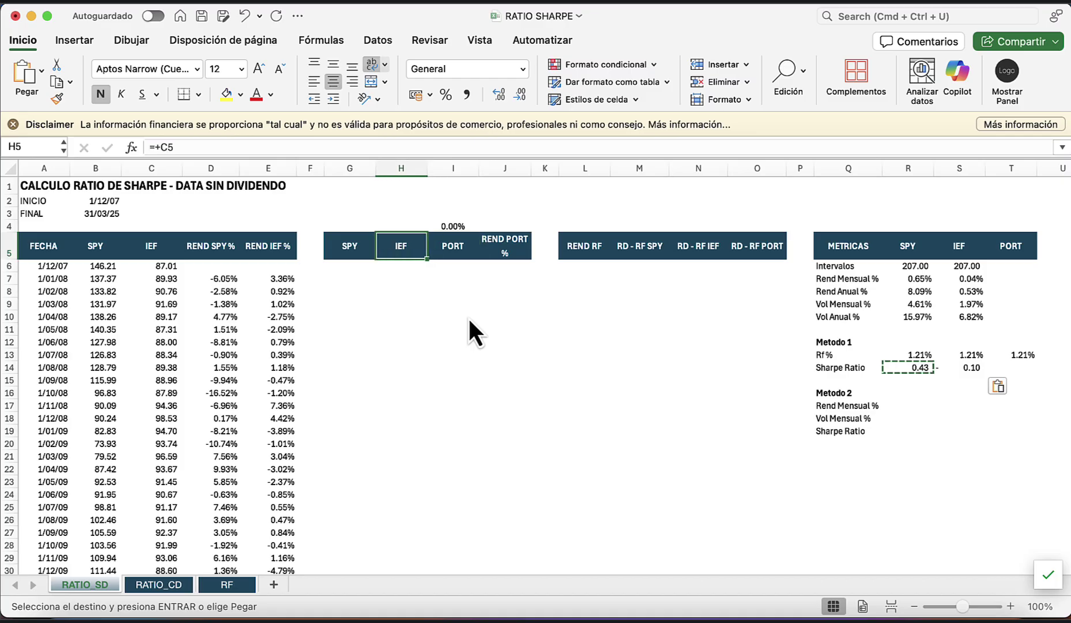
Set the portfolio weights to 60% for SPY in G4 and 40% for IEF in H4.
key("Up")
key("Left")
type("6")
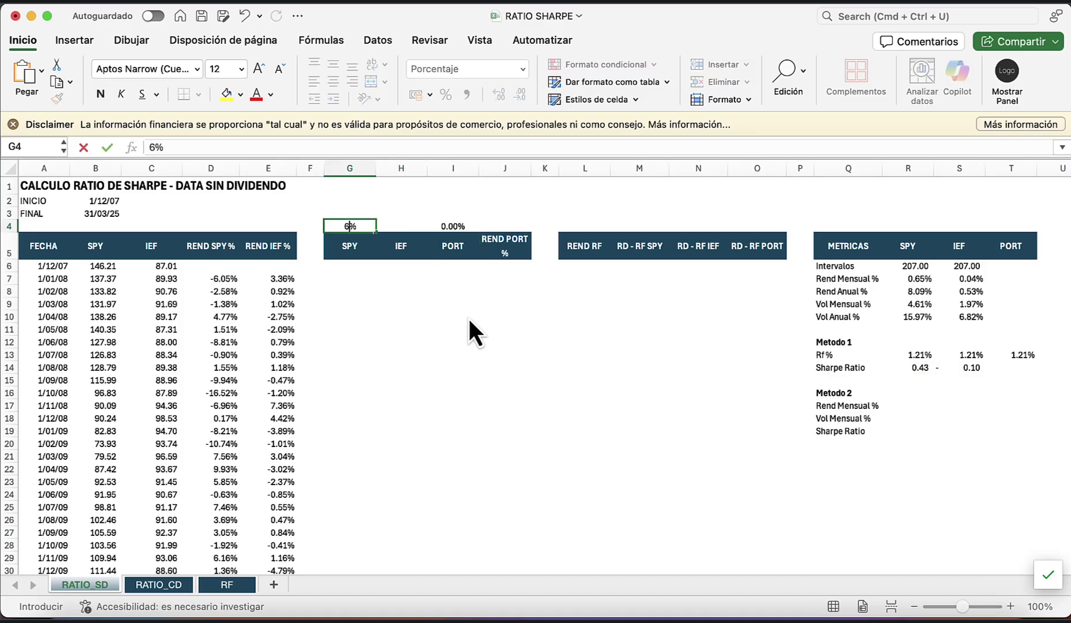
type("0")
key("Return")
key("Up")
key("Right")
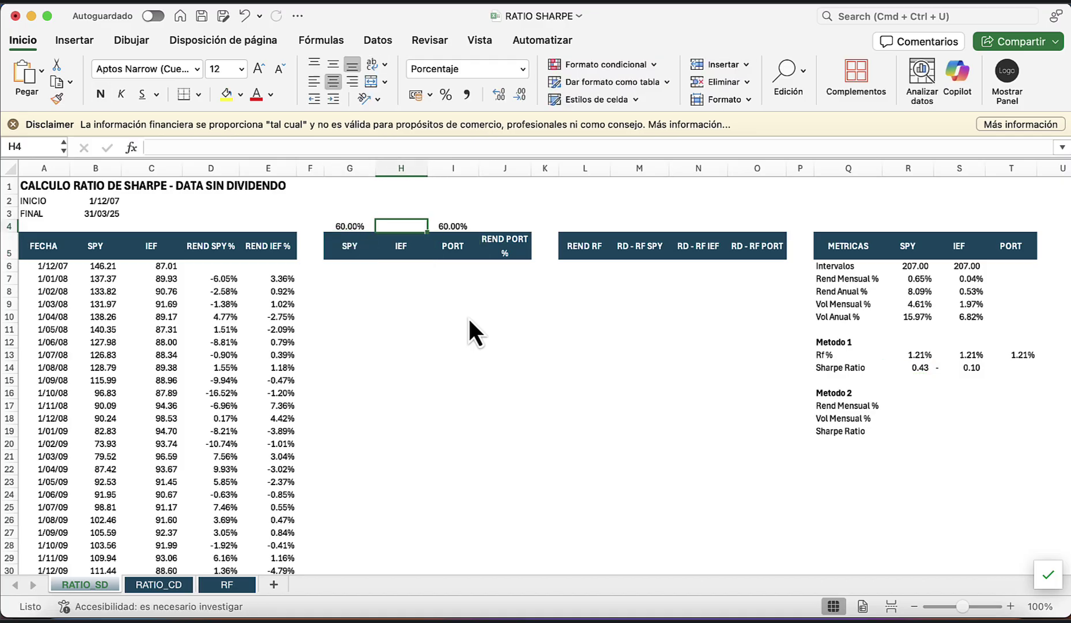
type("4")
type("0")
key("Return")
key("Up")
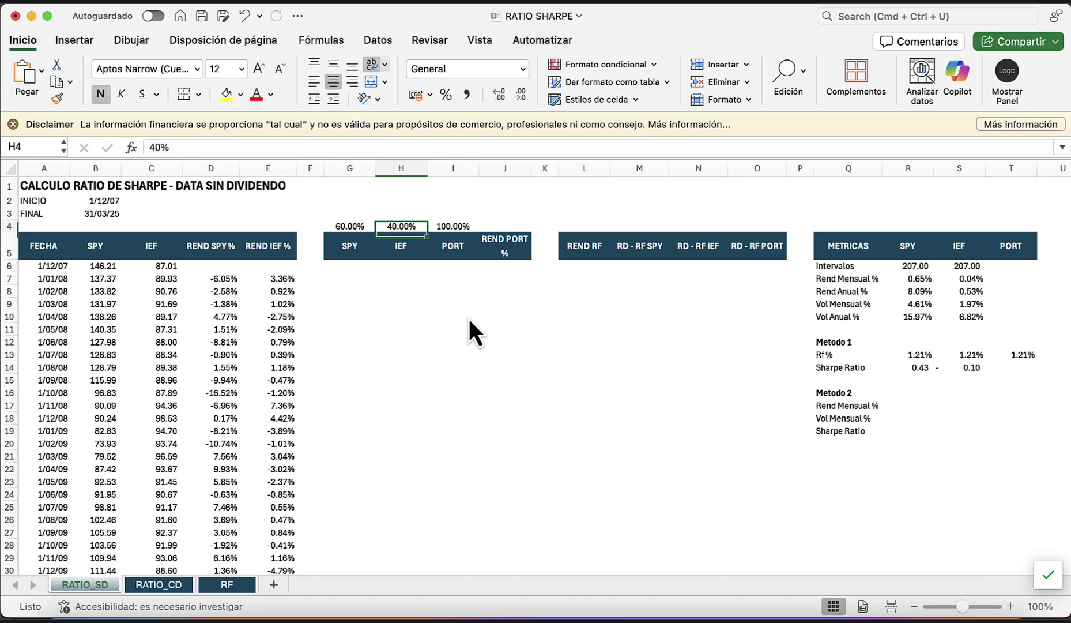
key("Left")
key("Right")
Enter 10000 as the initial PORT value in I6.
key("Down")
key("Down")
key("Right")
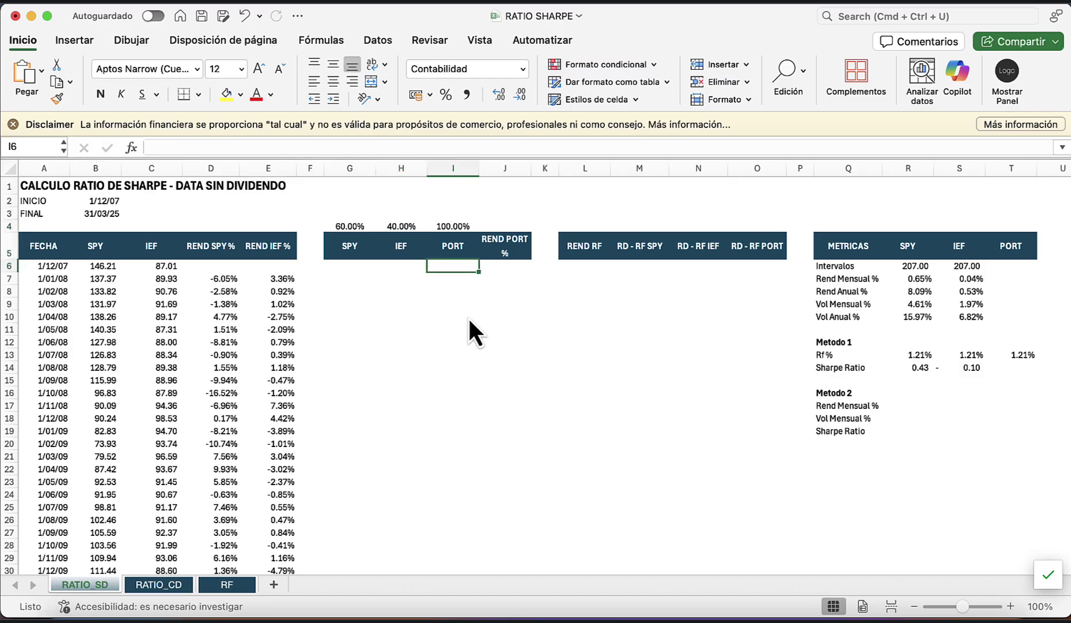
type("1000")
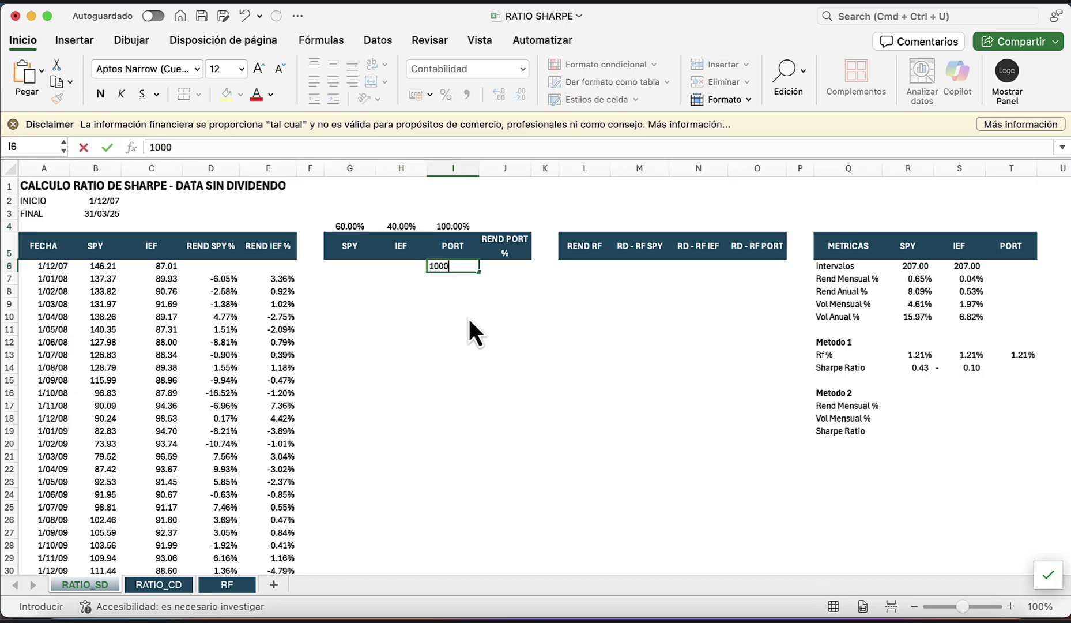
type("0")
key("Return")
key("Up")
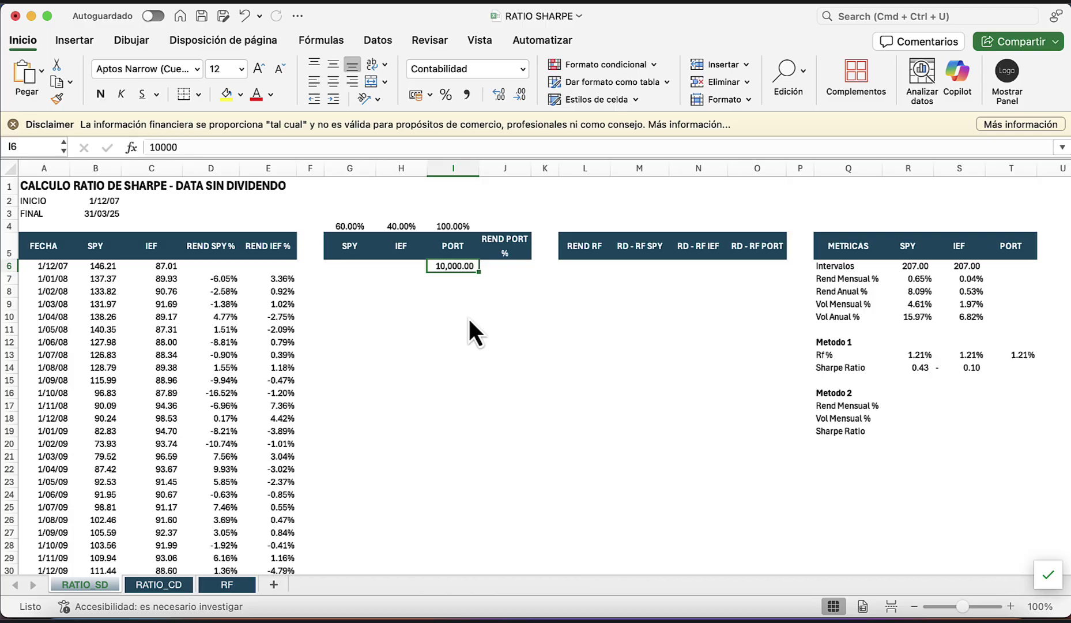
Calculate the initial SPY amount in G6 with =G4*I6.
key("Left")
key("Left")
type("=")
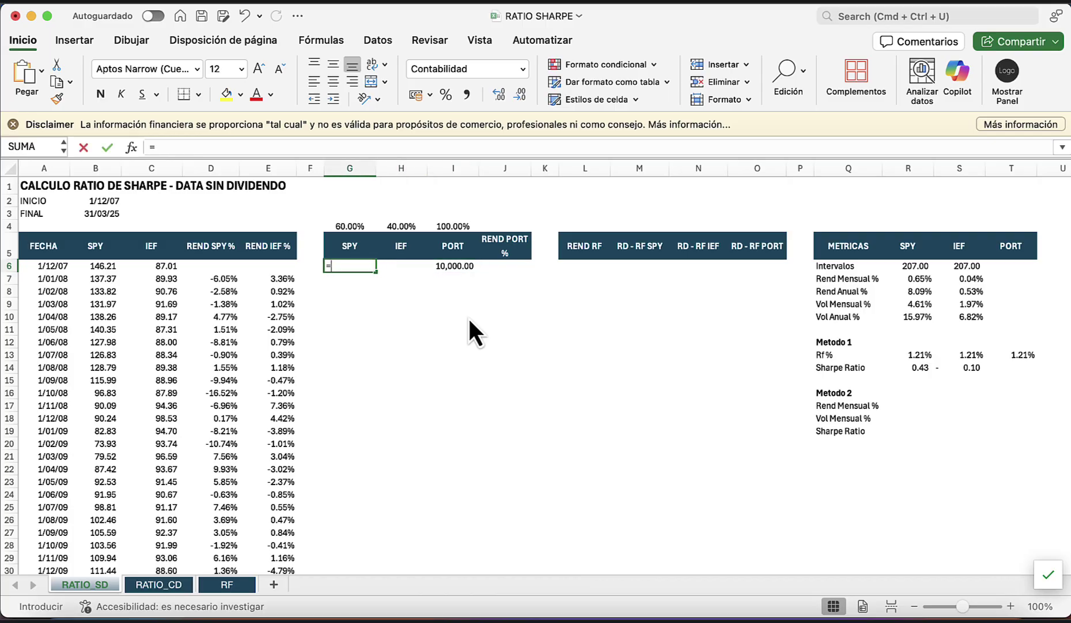
key("Up")
key("Up")
type("*")
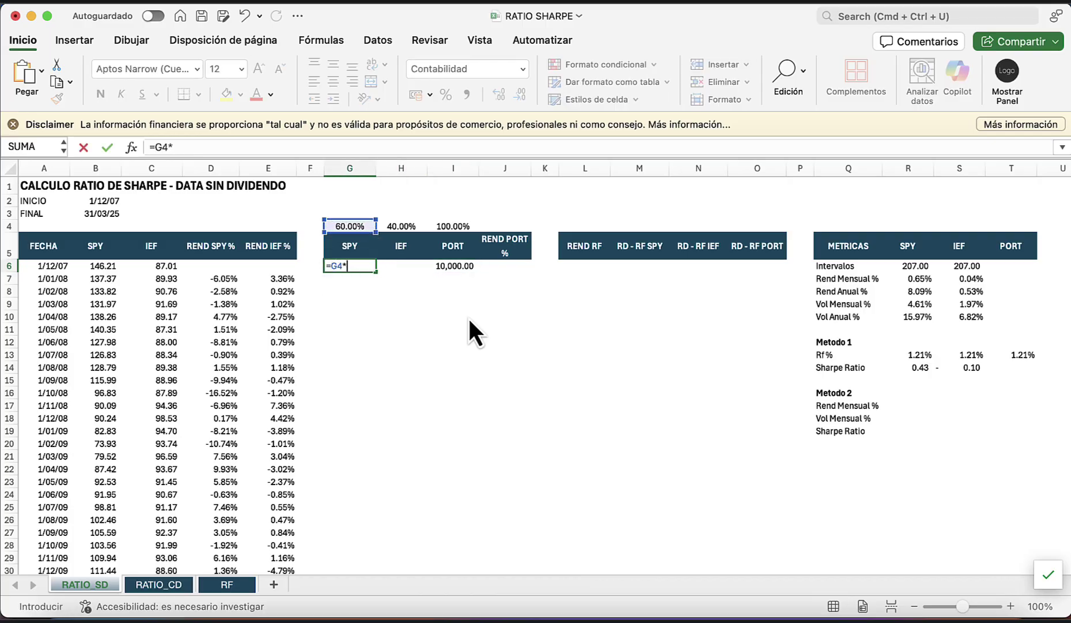
key("Right")
key("Right")
key("Return")
key("Up")
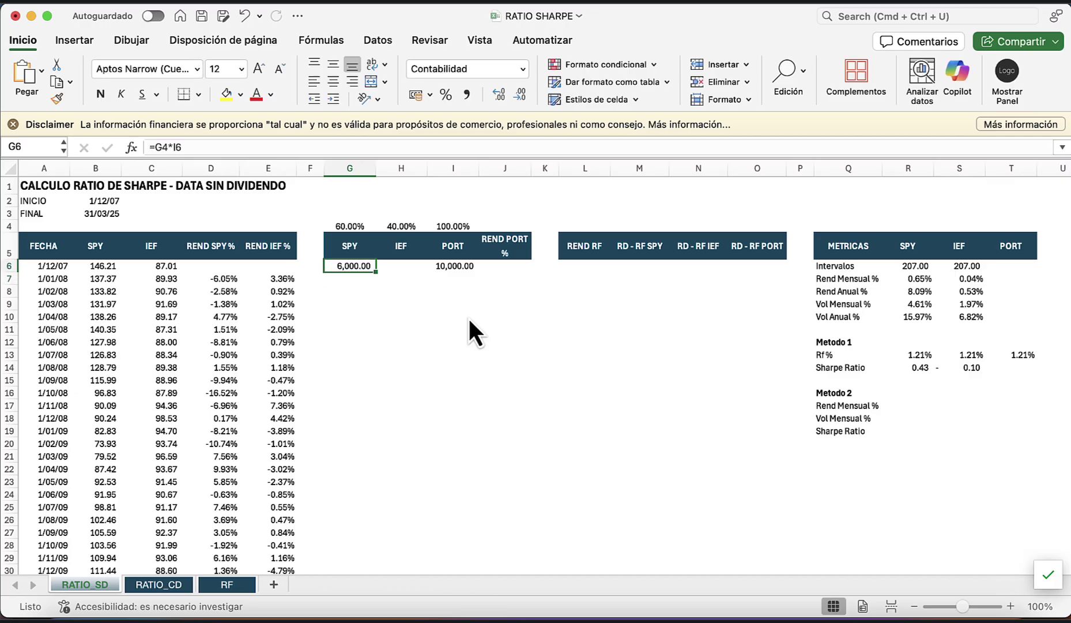
Calculate the initial IEF amount in H6 with =+H4*I6.
key("Right")
type("+")
key("Up")
key("Up")
type("*")
key("Right")
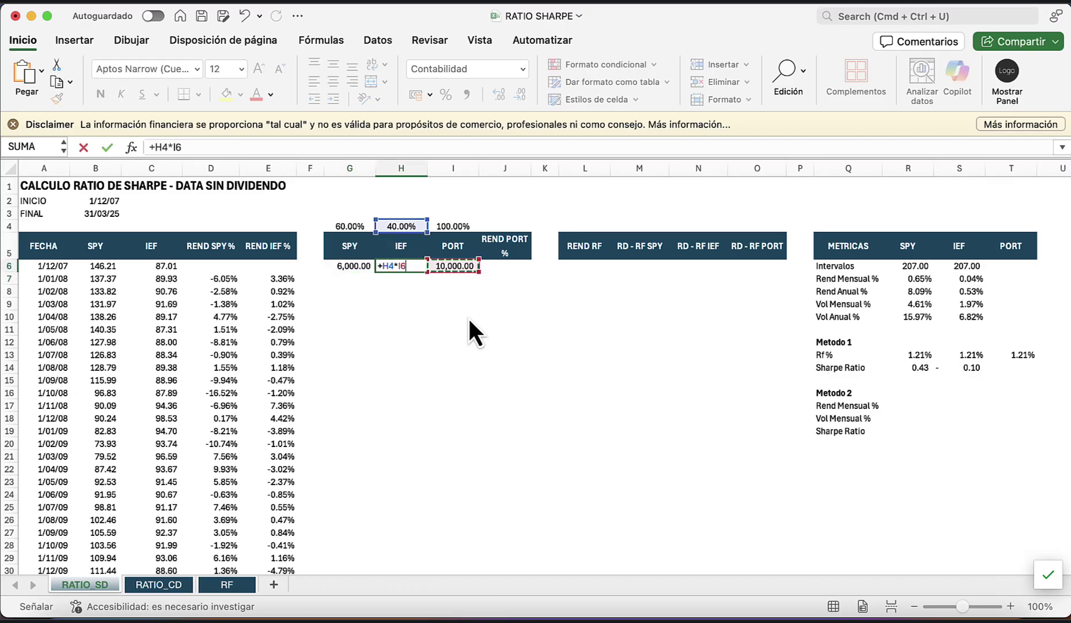
key("Return")
key("Up")
key("Left")
key("Right")
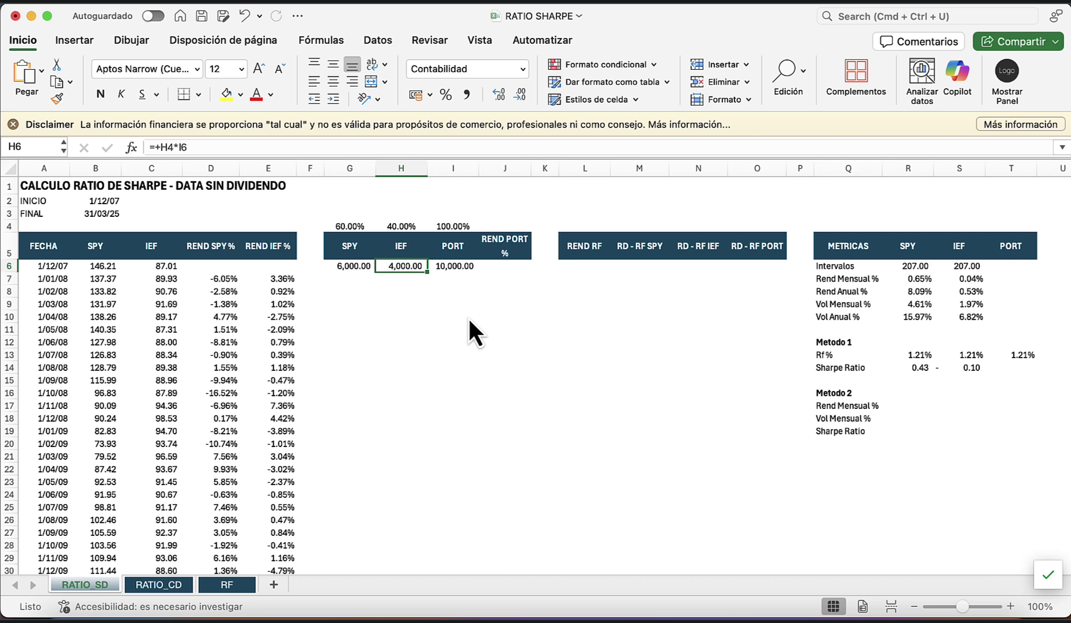
Calculate the SPY part of the first month's PORT value in I7 with =G6*(1+D7).
key("Right")
key("Down")
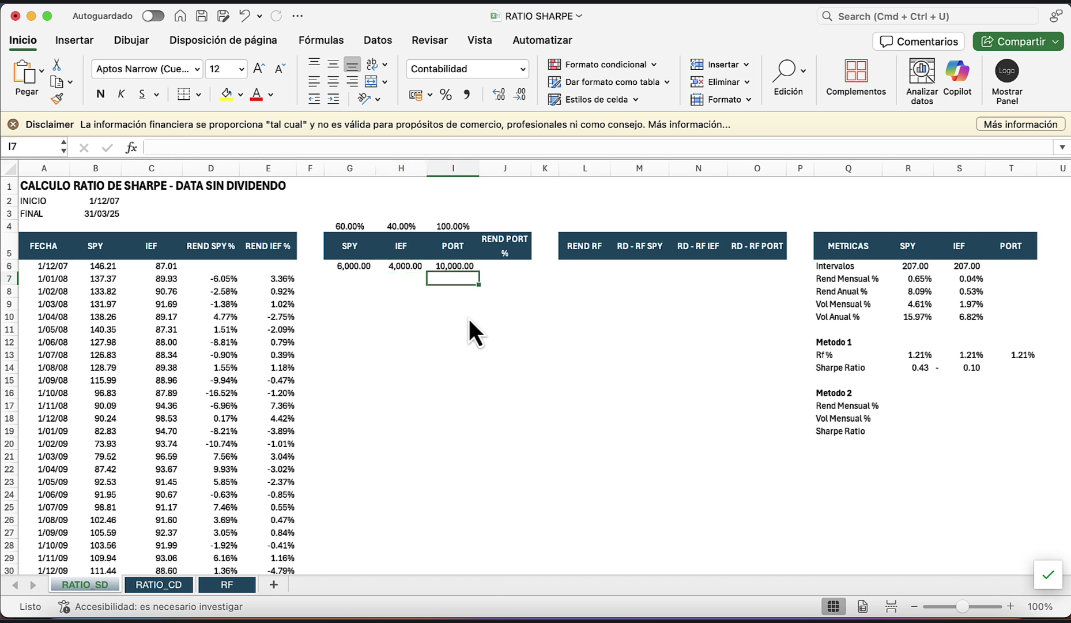
type("=")
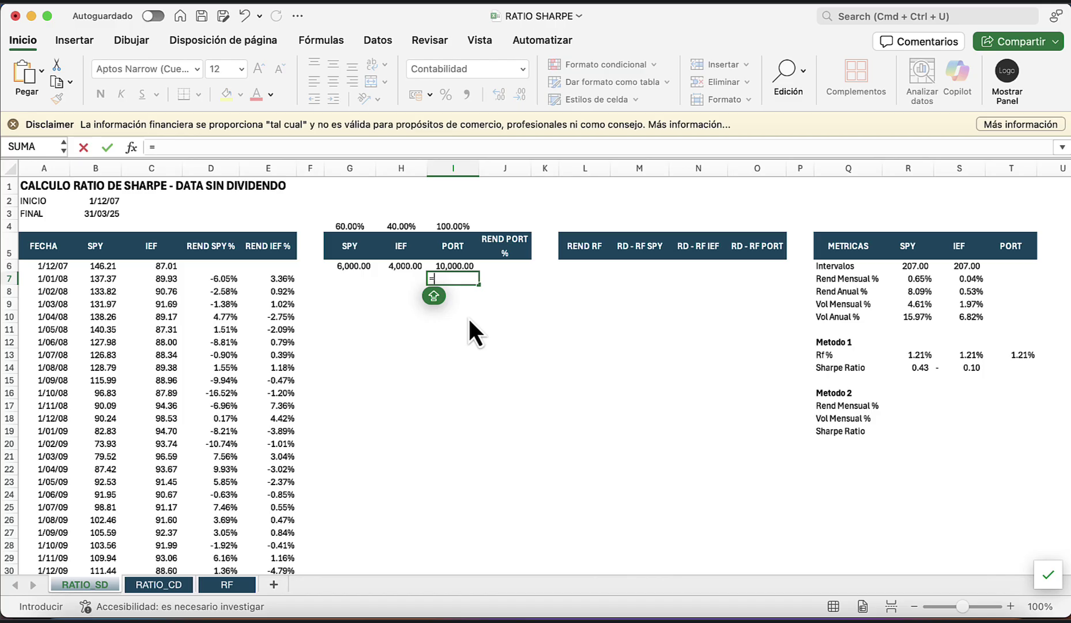
key("Left")
key("Up")
key("Left")
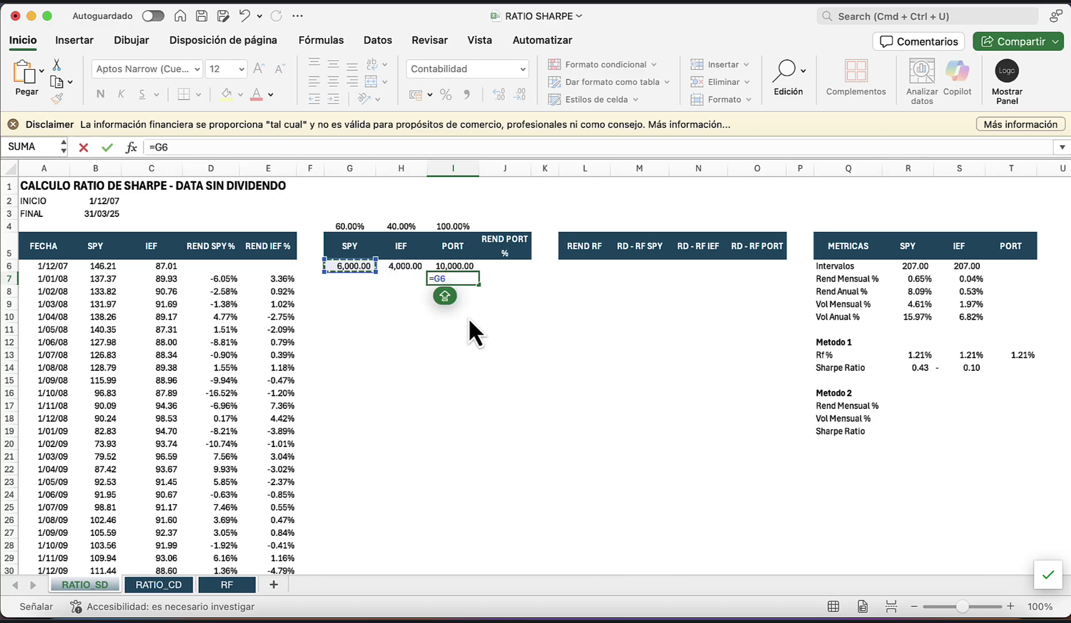
type("*(1")
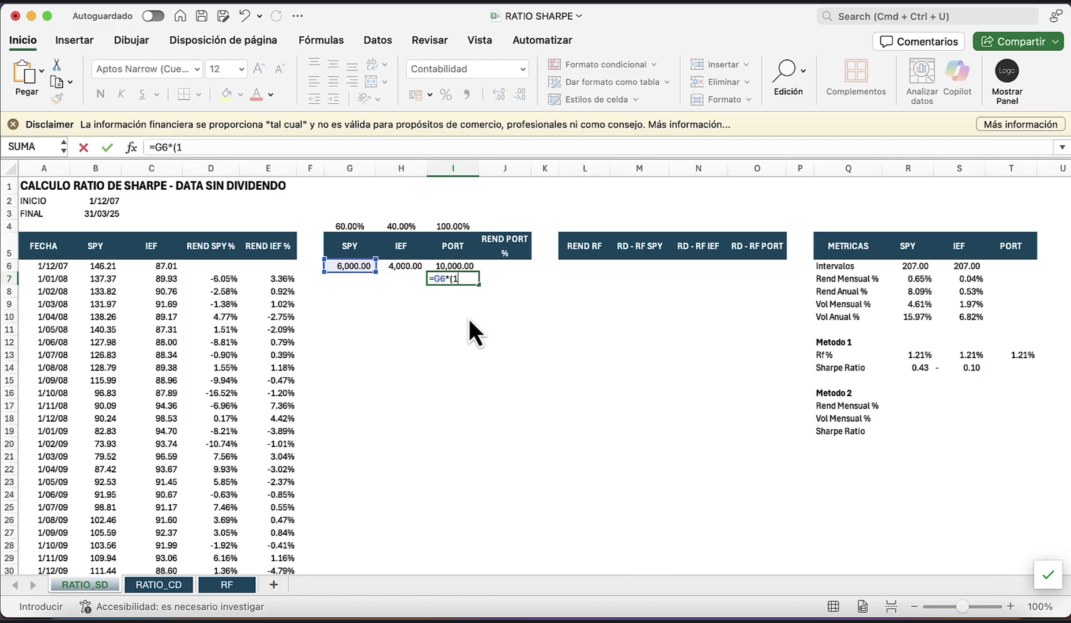
type("+")
left_click(213, 280)
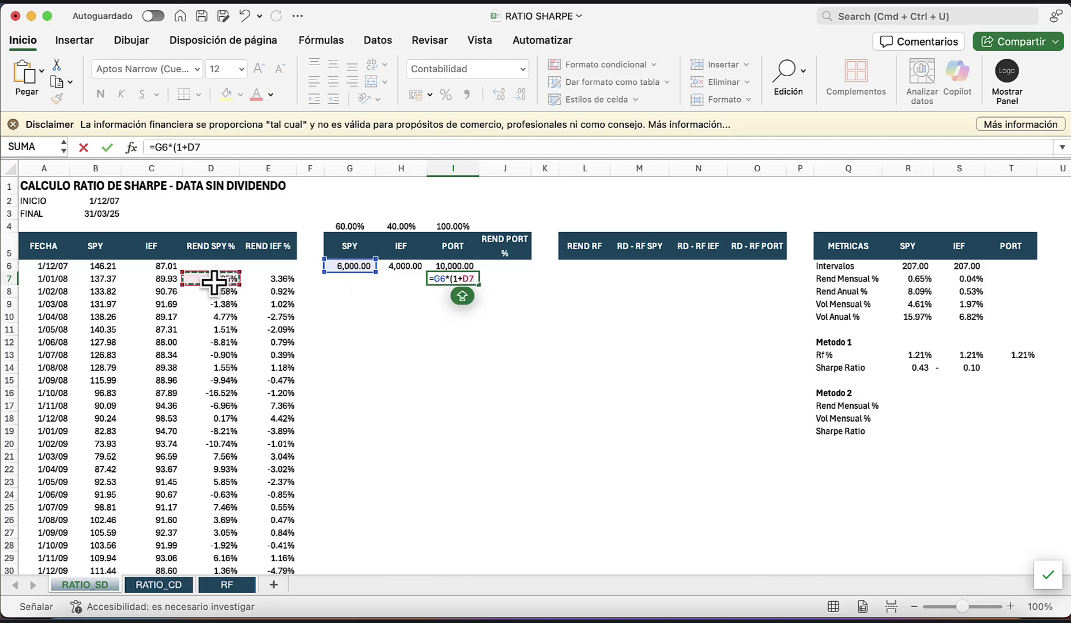
type(")")
key("Return")
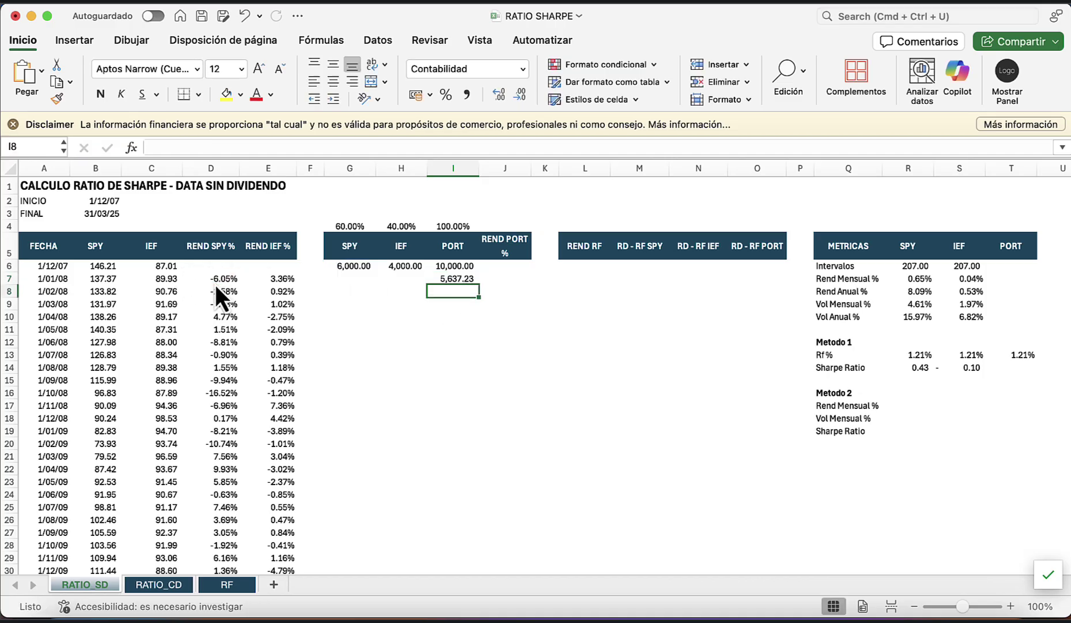
Add the IEF part to the I7 formula so it reads =G6*(1+D7)+H6*(1+E7).
key("Up")
left_click(259, 146)
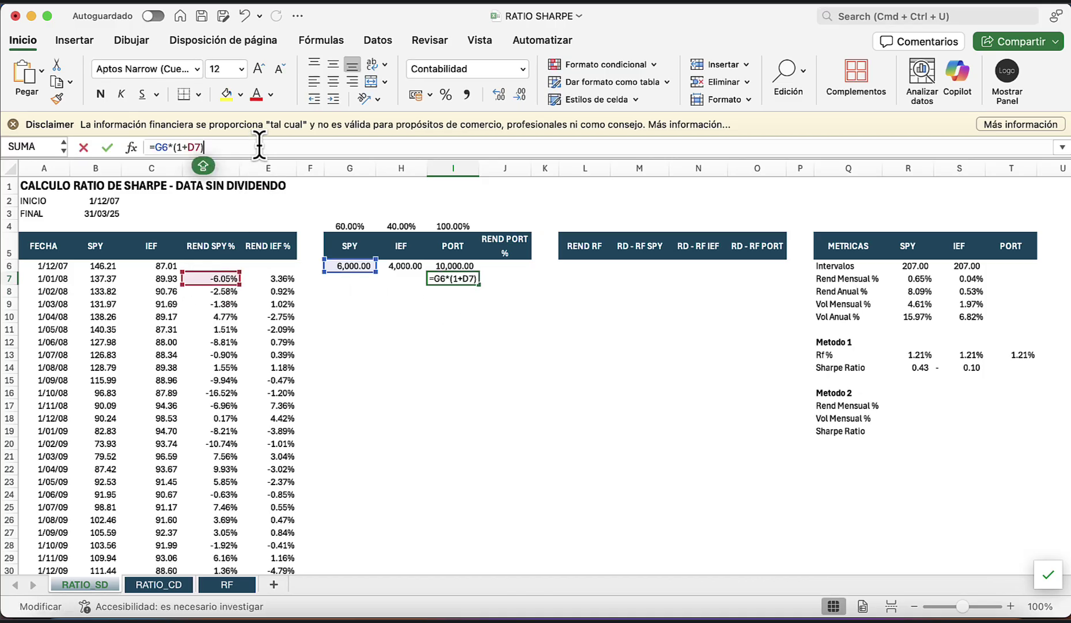
type("+")
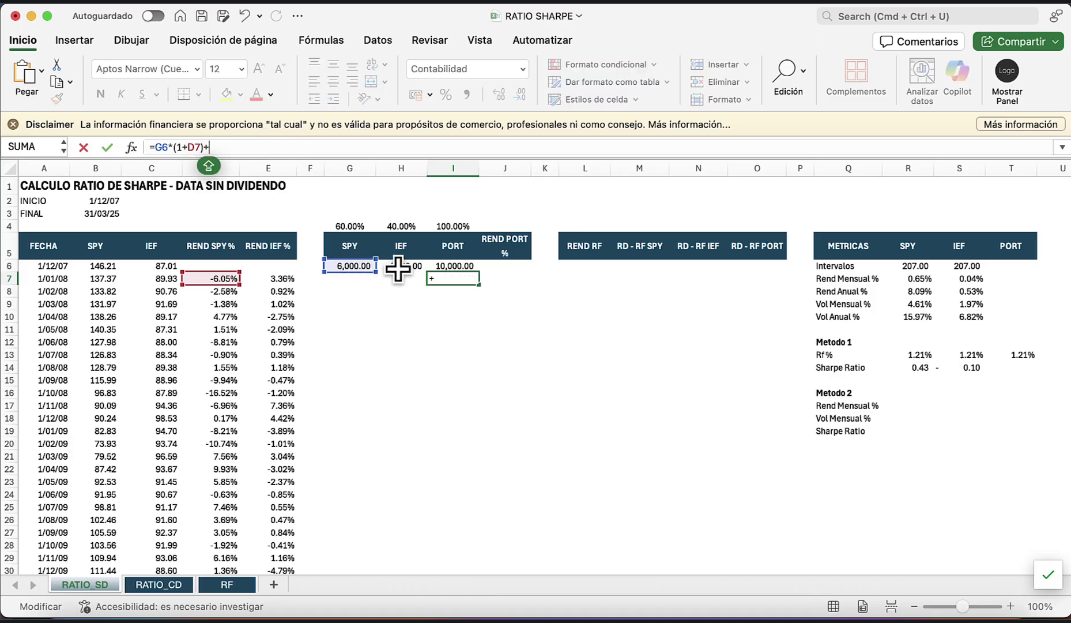
left_click(399, 268)
type("*(1+")
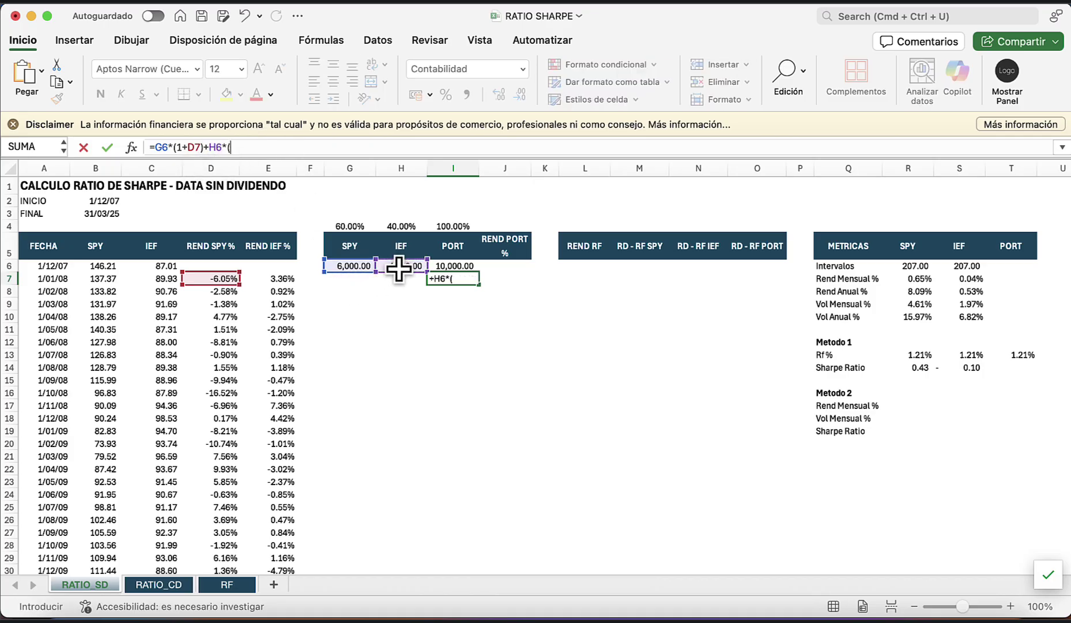
left_click(282, 280)
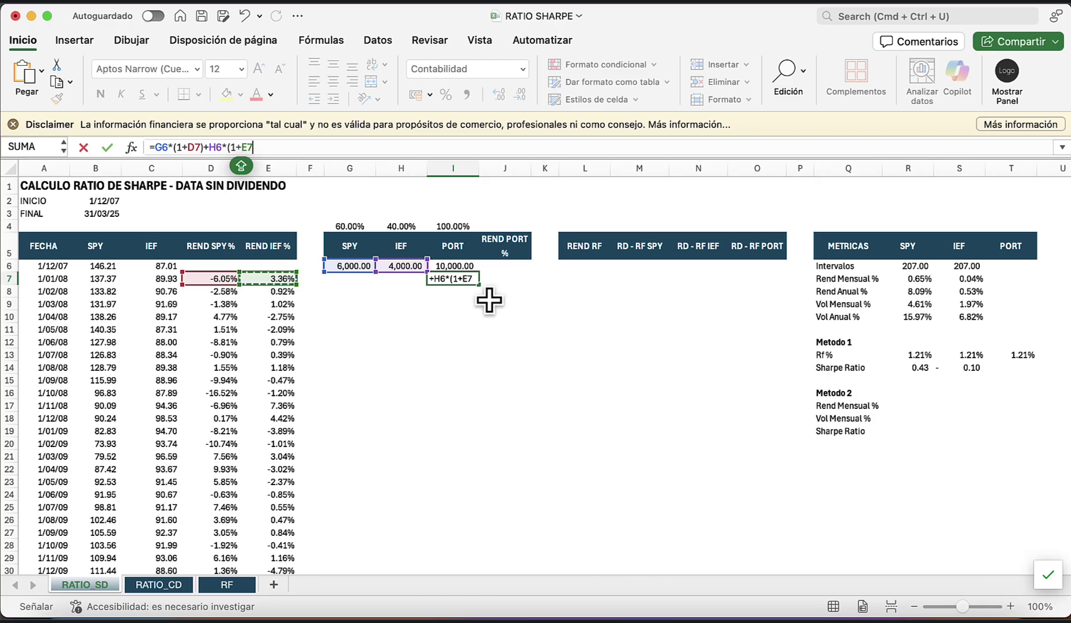
type(")")
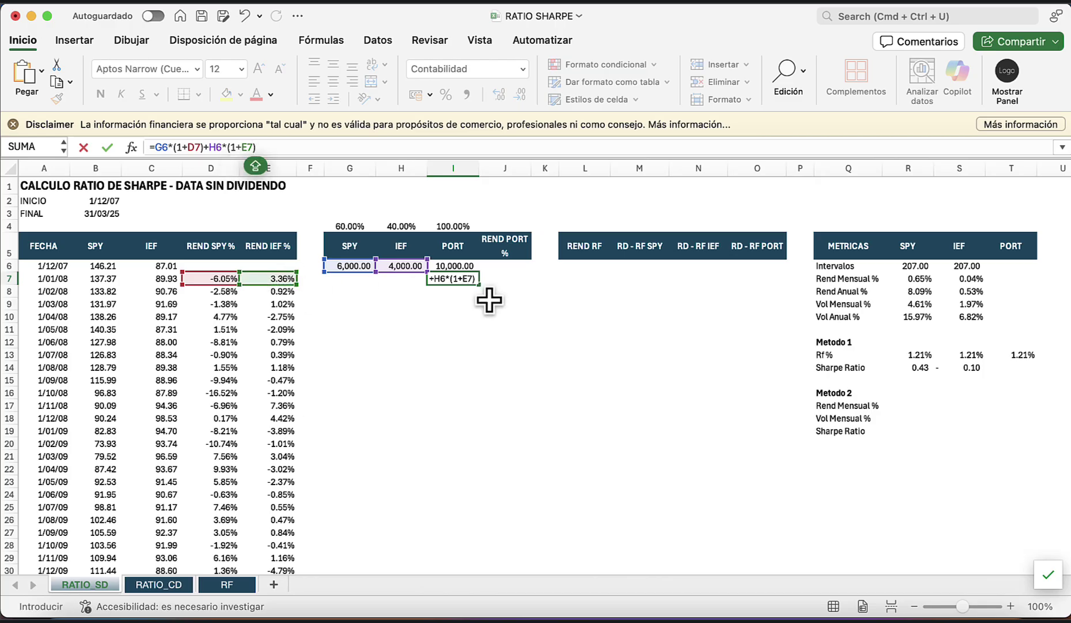
key("Return")
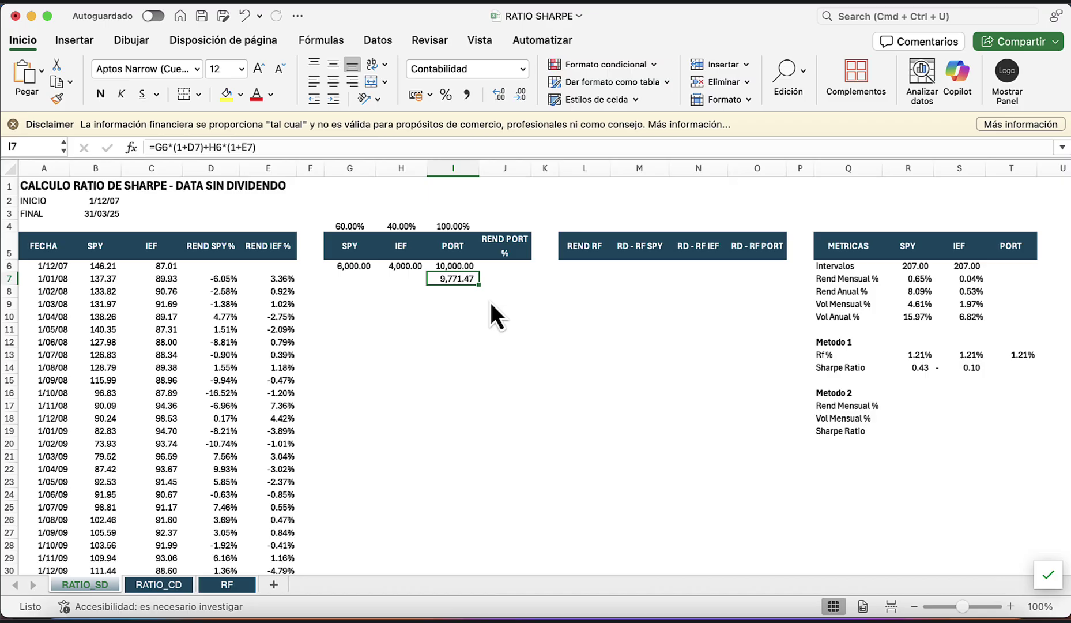
key("Left")
key("Left")
key("Right")
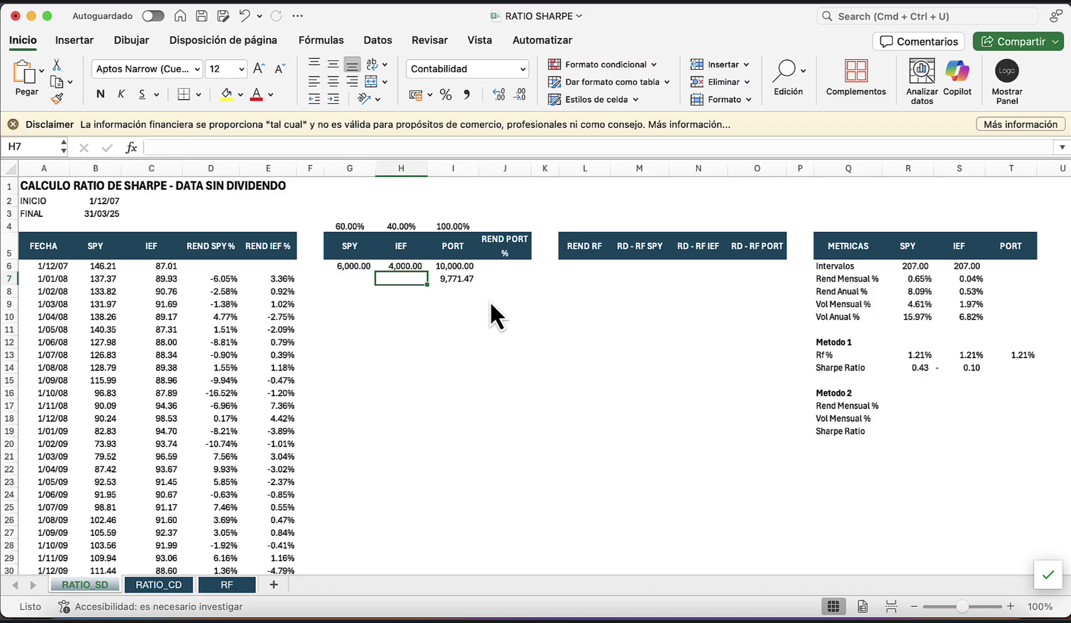
key("Left")
key("Right")
key("Left")
key("Right")
key("Right")
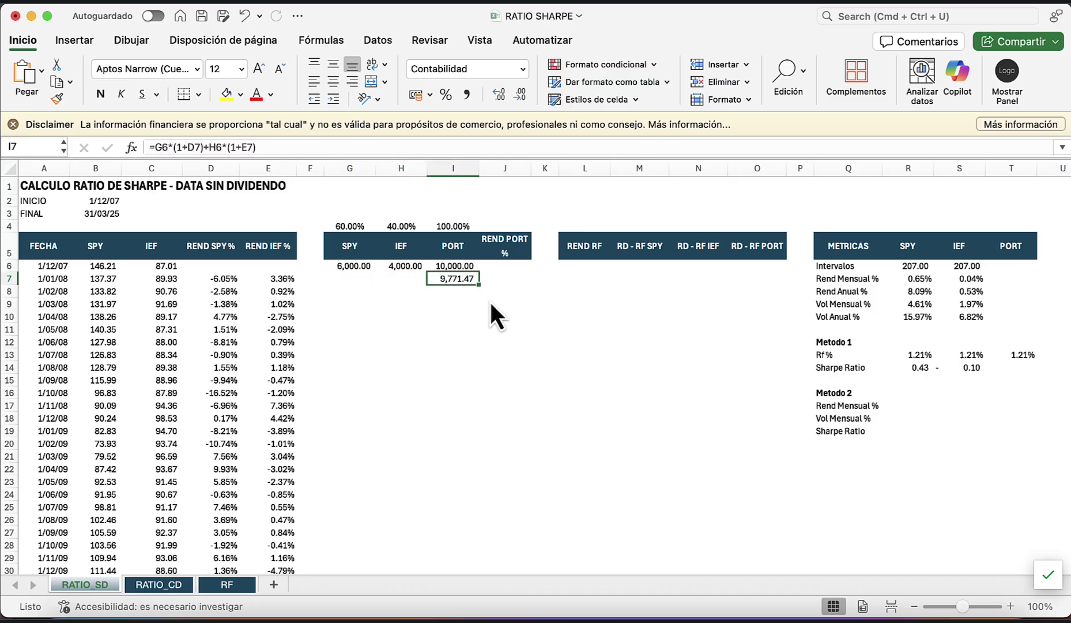
Calculate the rebalanced SPY amount in G7 with =G$4*$I7, fixing the weight's row and the PORT column.
key("Left")
key("Left")
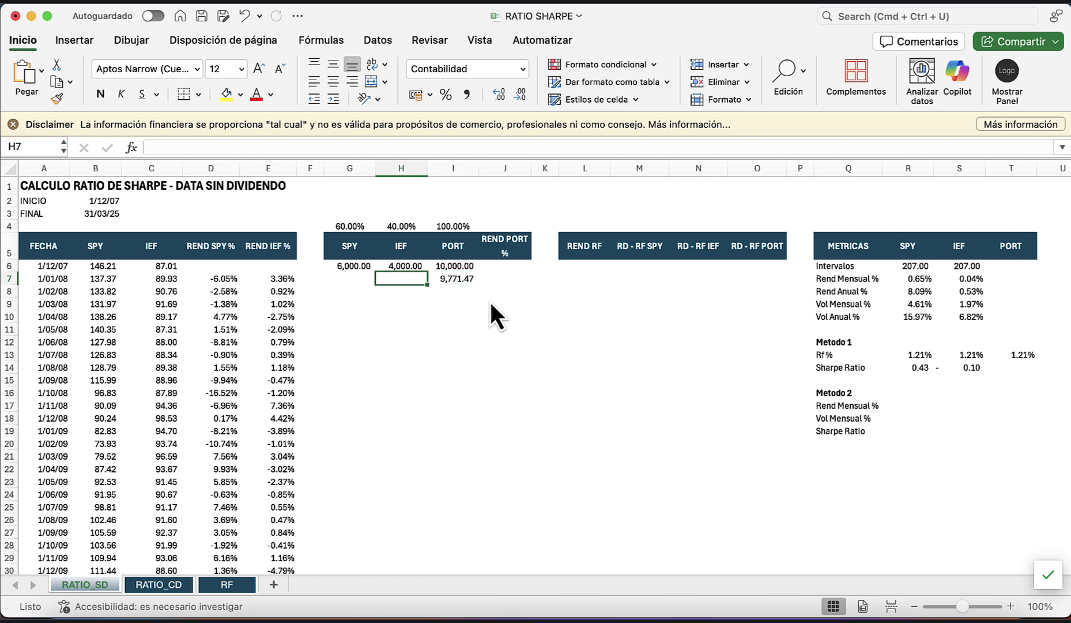
type("=")
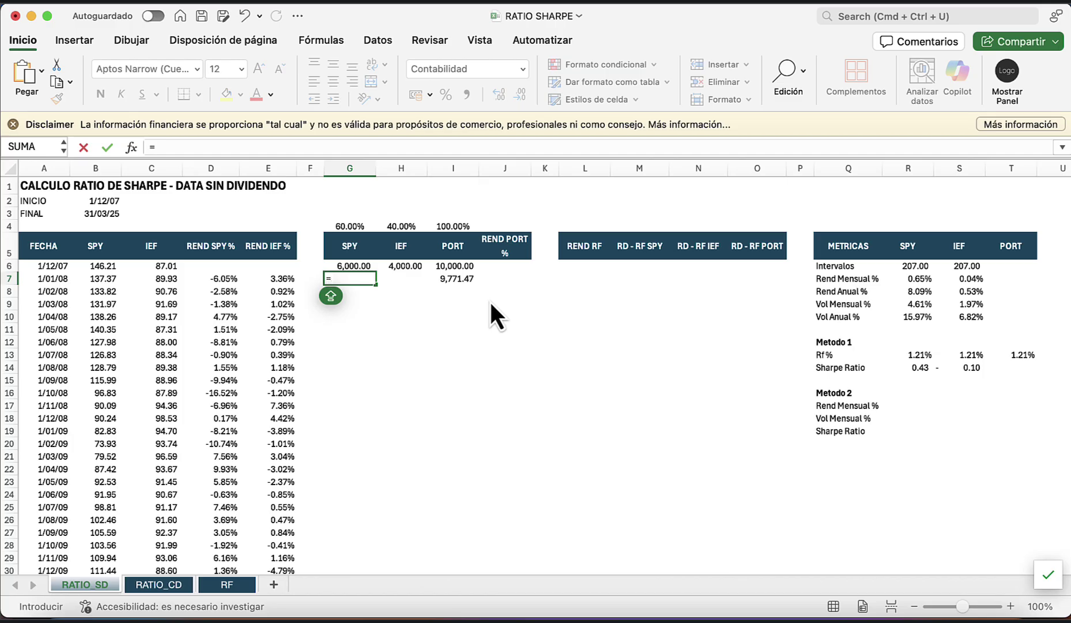
key("Up")
key("Up")
key("Up")
key("Caps_Lock")
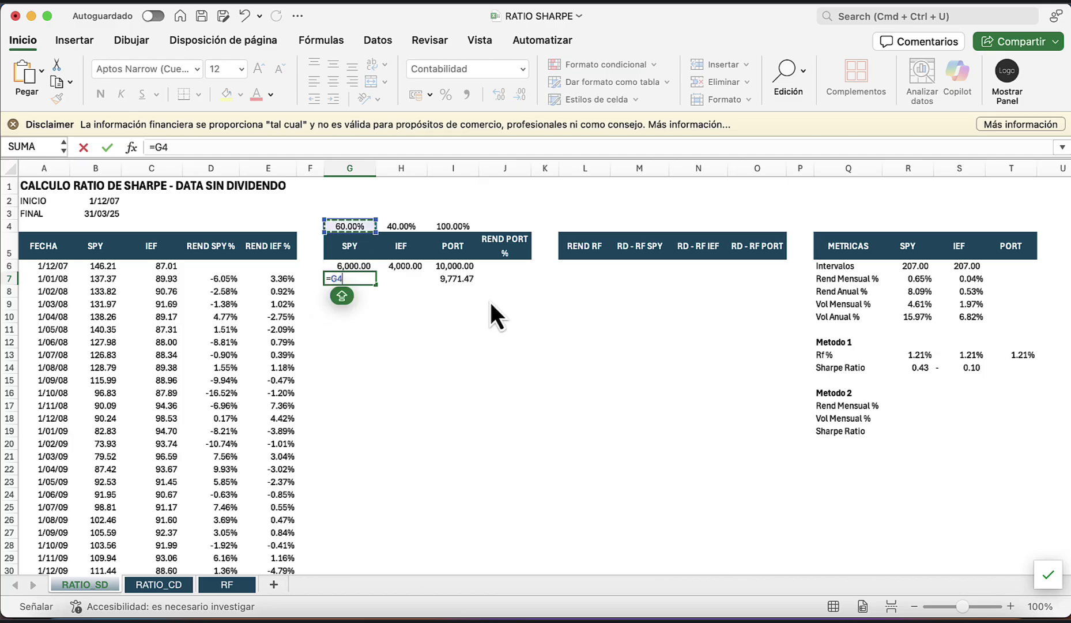
key("F4")
key("F4")
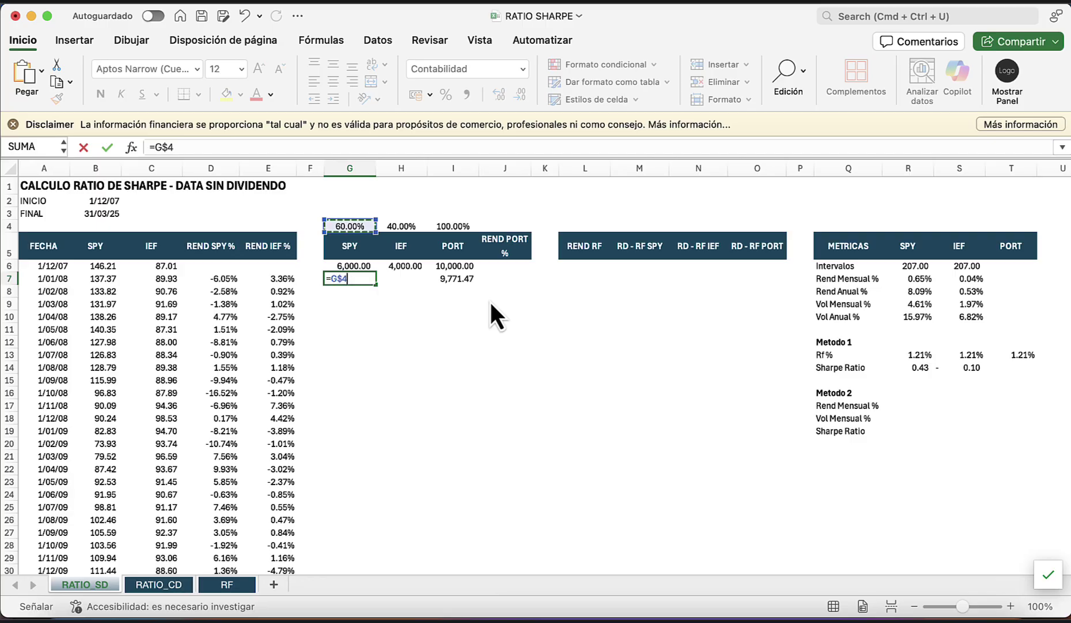
type("*")
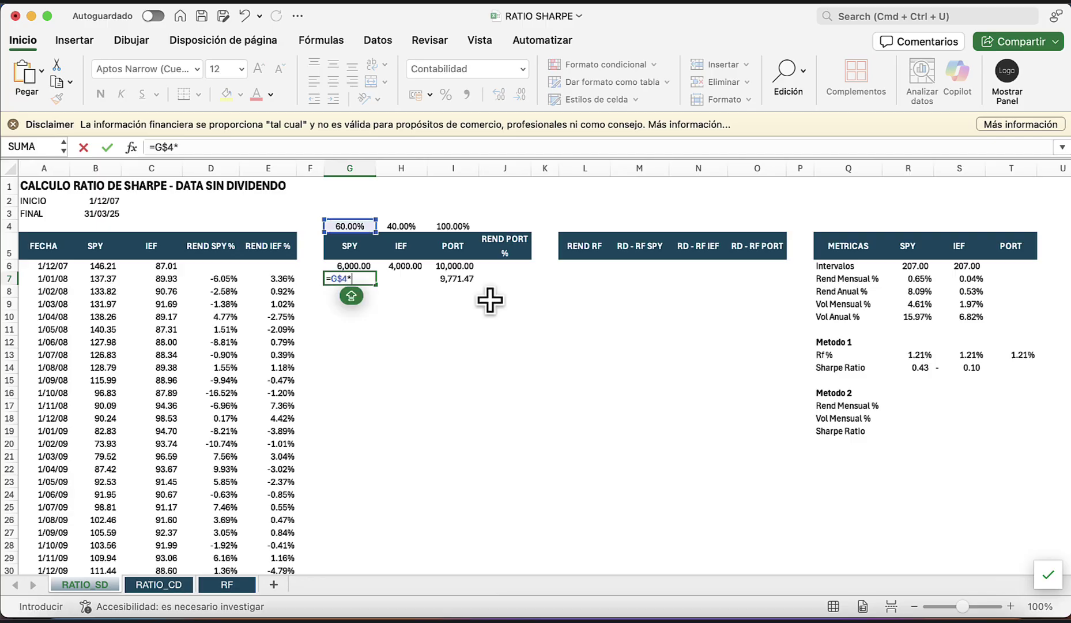
scroll(478, 289, "right", 1)
left_click(443, 278)
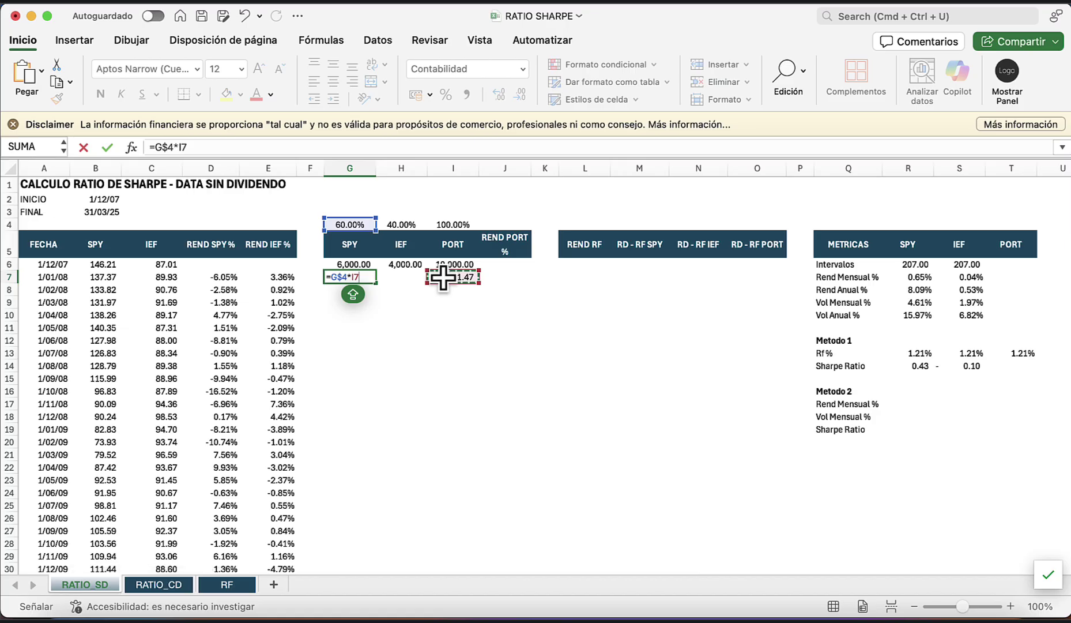
key("F4")
key("F4")
key("F4")
key("Return")
key("Up")
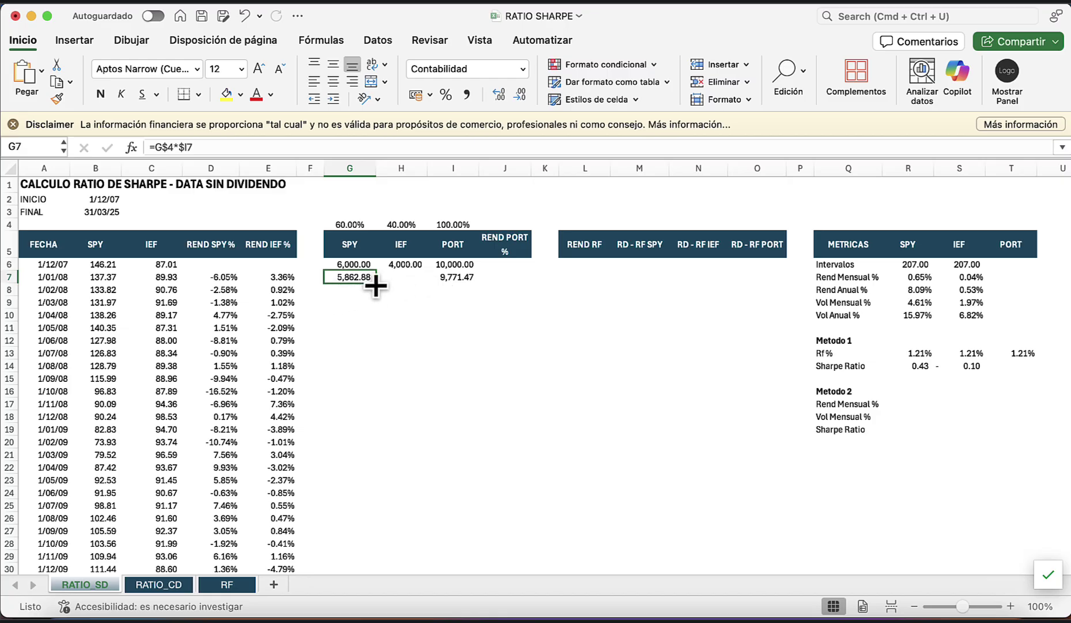
Copy the rebalancing formula from G7 across to the IEF column in H7.
left_click_drag(376, 283, 428, 282)
left_click(420, 284)
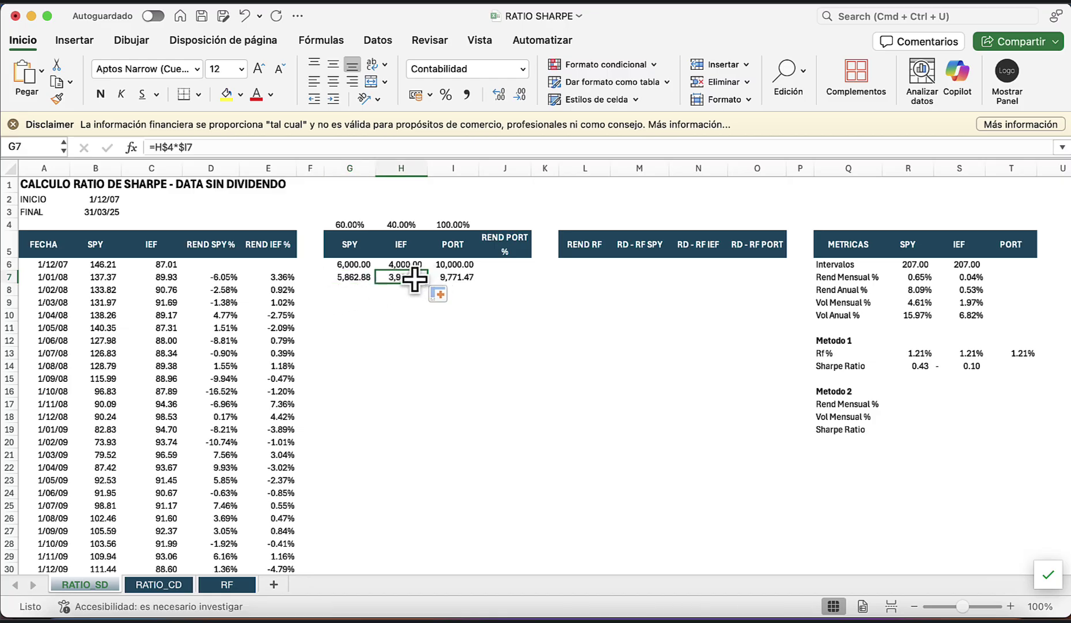
double_click(421, 284)
key("Escape")
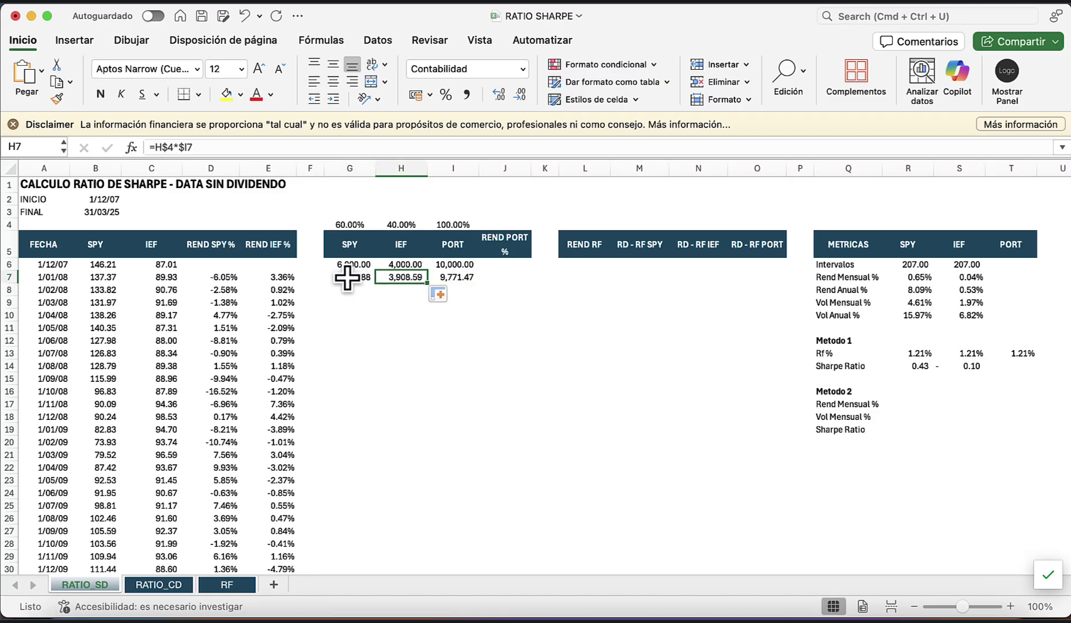
Fill the G7:I7 formulas for SPY, IEF and PORT down to row 213.
left_click_drag(349, 277, 406, 277)
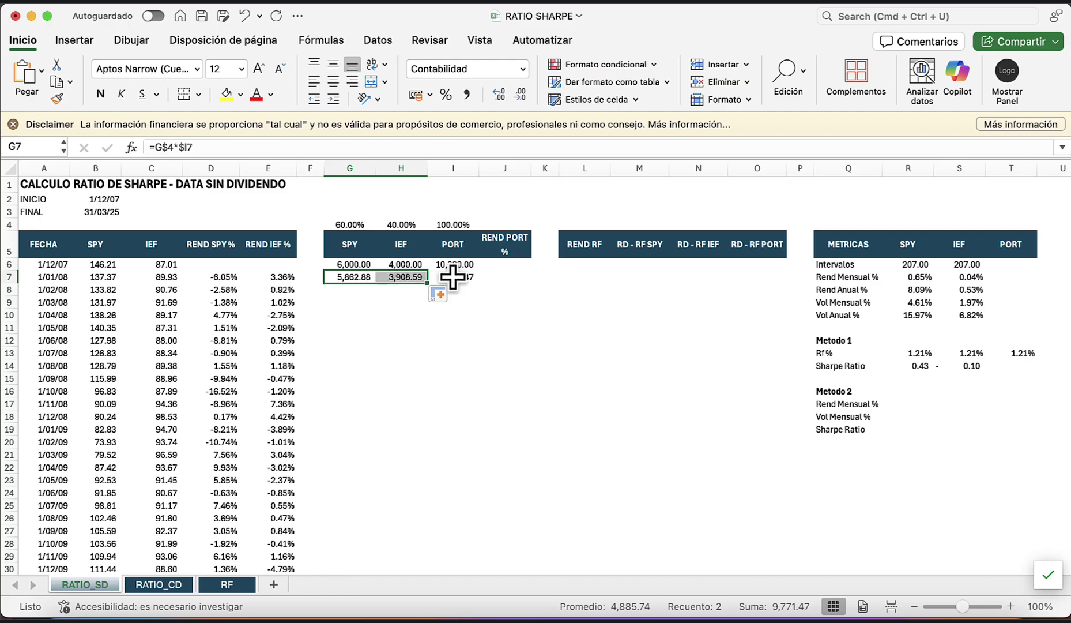
left_click_drag(341, 277, 435, 542)
scroll(436, 541, "down", 3)
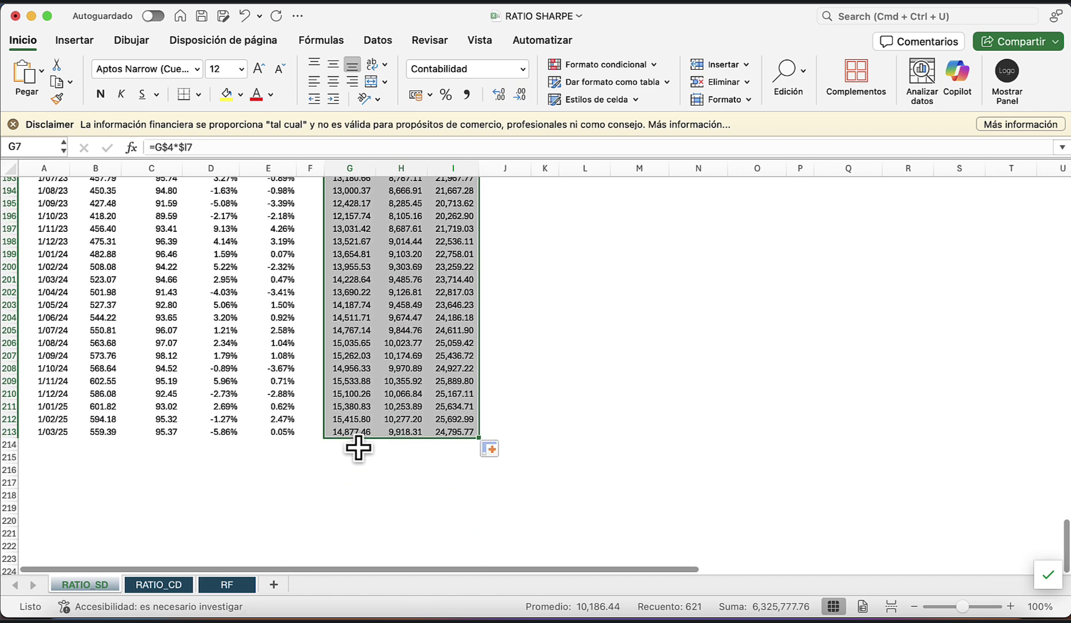
Calculate the final SPY weight in G215 with =G213/$I$213.
left_click(358, 449)
key("Down")
type("=")
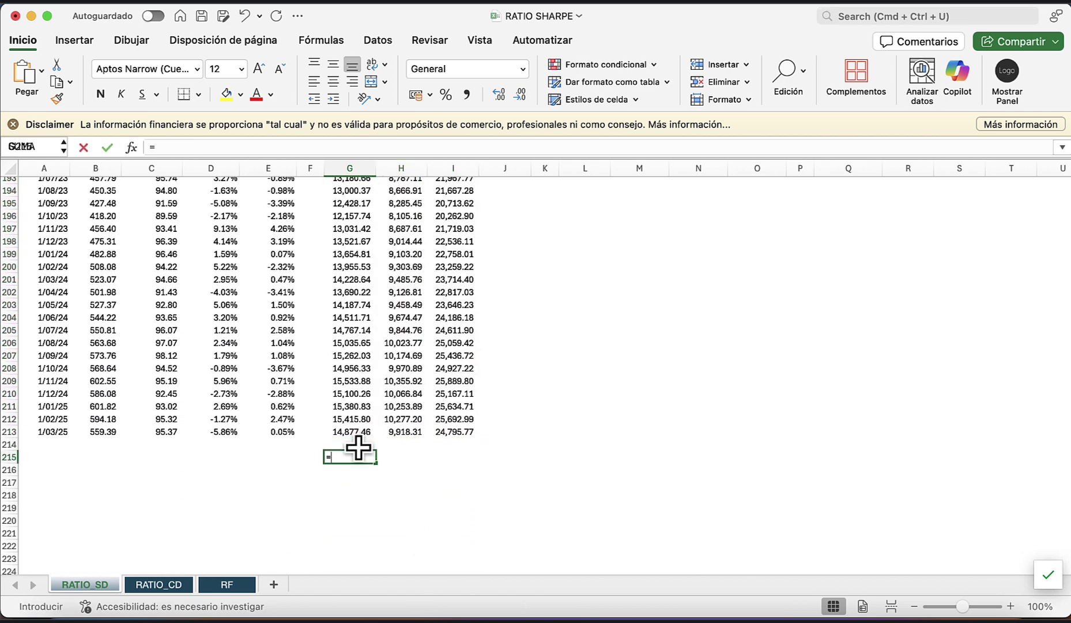
key("Up")
key("Up")
type("/")
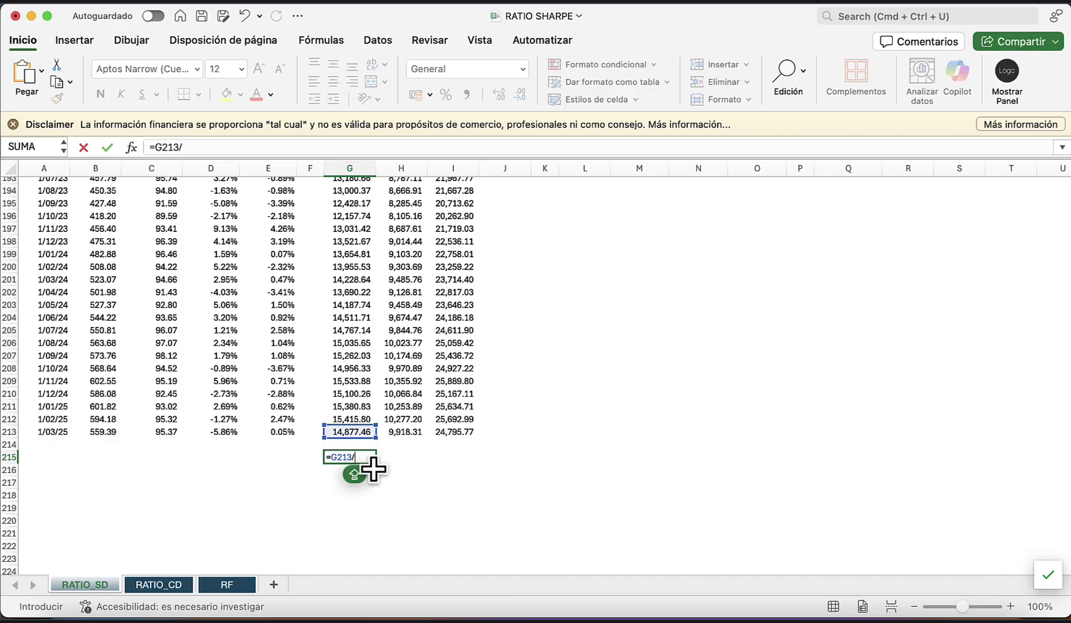
key("Right")
key("Right")
key("Up")
key("Up")
key("F4")
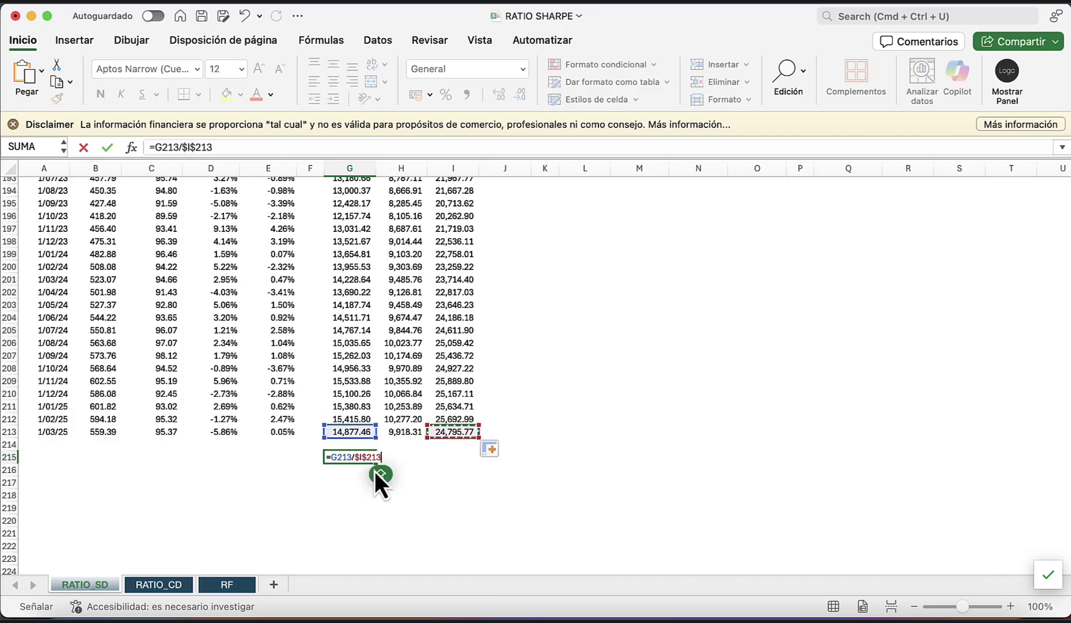
key("Return")
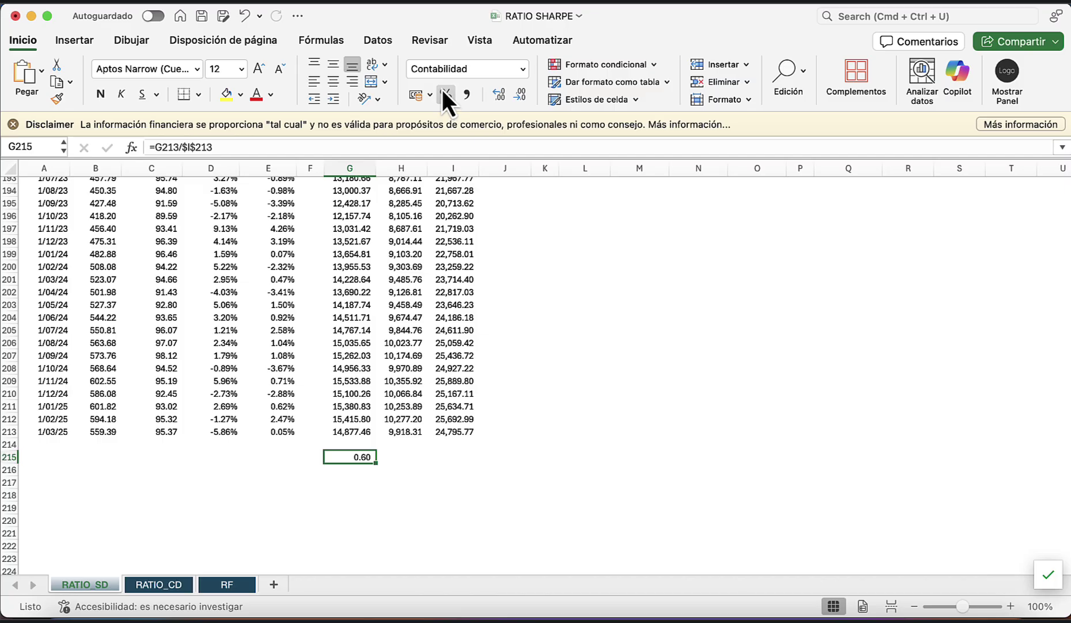
Format G215 as a percentage with two decimals and copy it to H215 and I215.
left_click(447, 96)
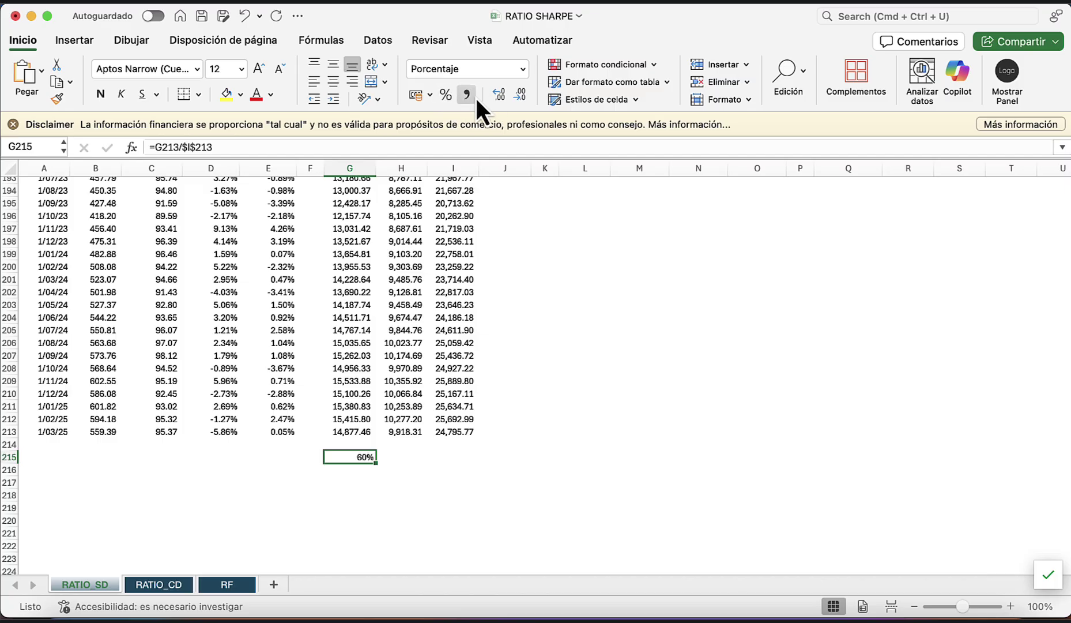
left_click(497, 94)
key("super+c")
key("Right")
key("super+v")
key("Right")
key("super+v")
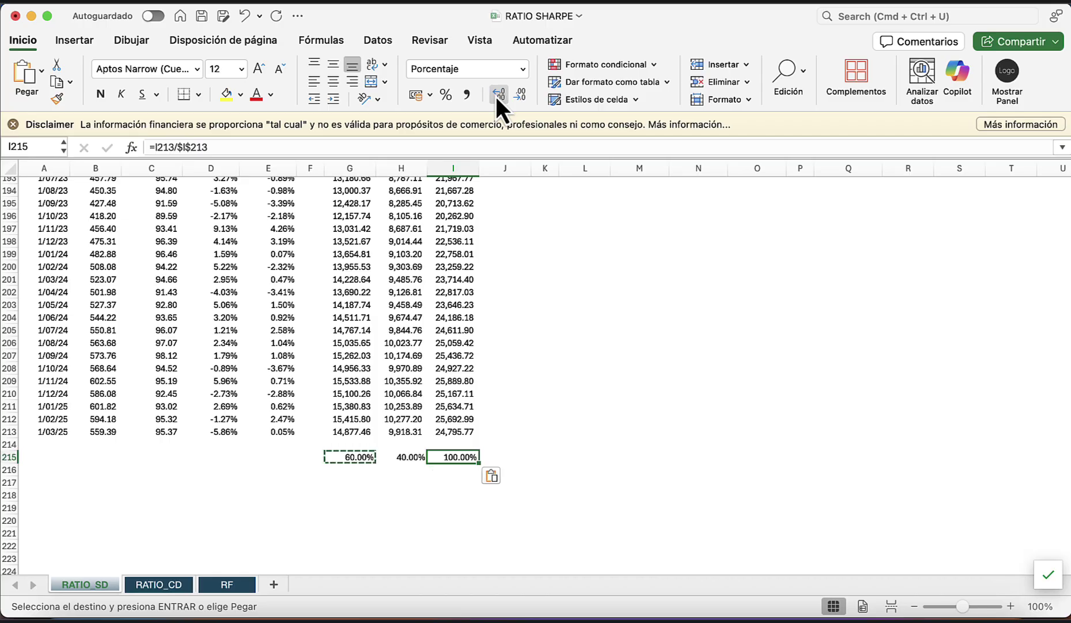
Calculate the portfolio's first monthly return in J7 with =I7/I6-1.
scroll(506, 267, "up", 20)
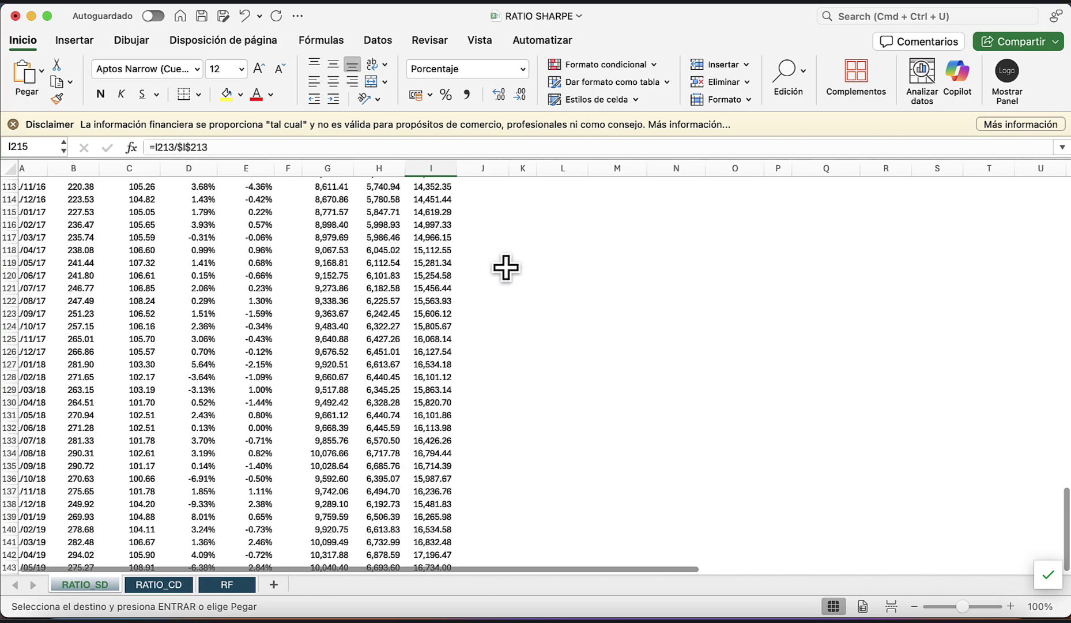
scroll(506, 266, "up", 20)
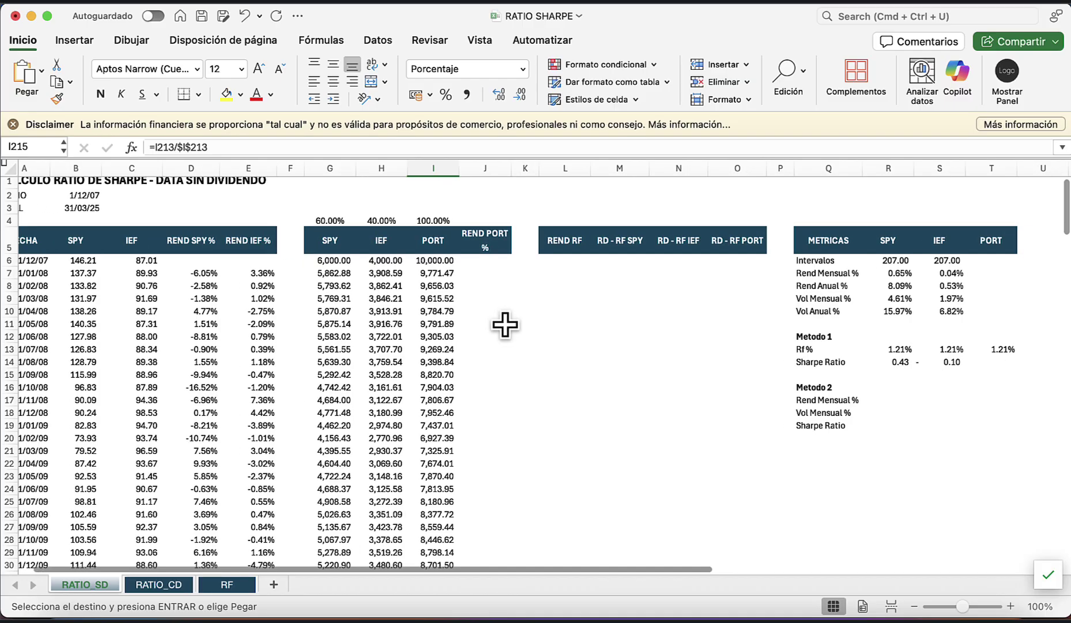
left_click(503, 279)
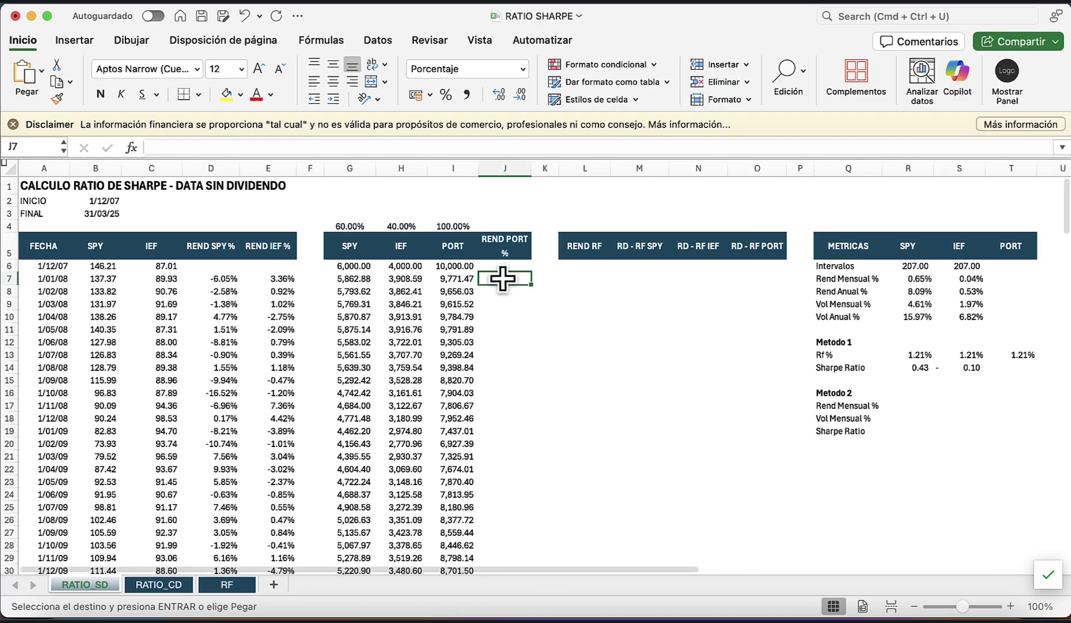
type("=")
key("Left")
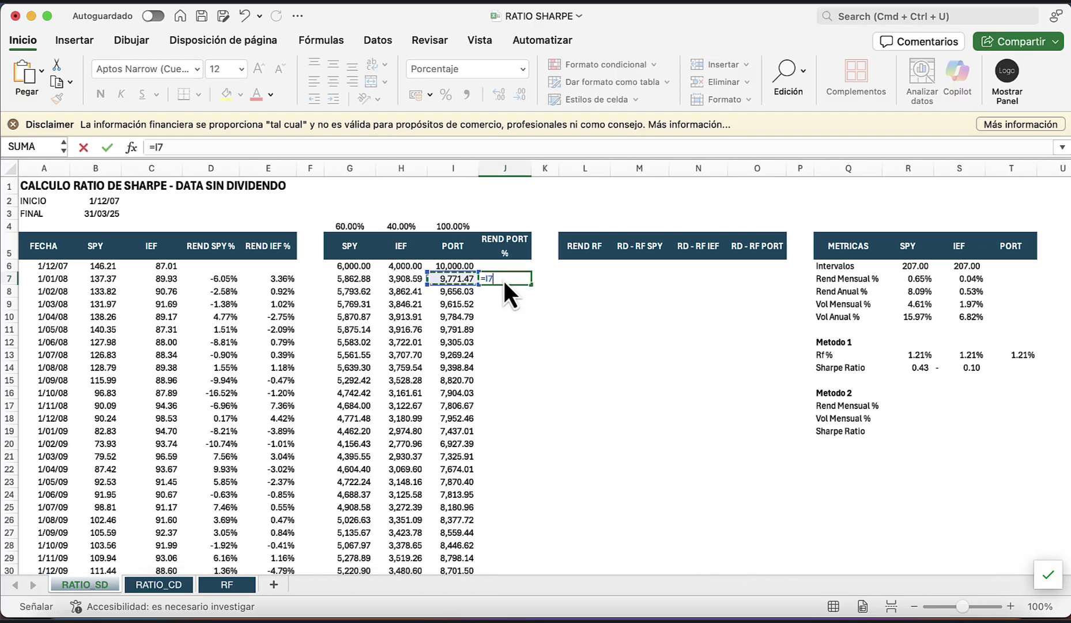
key("shift")
type("/")
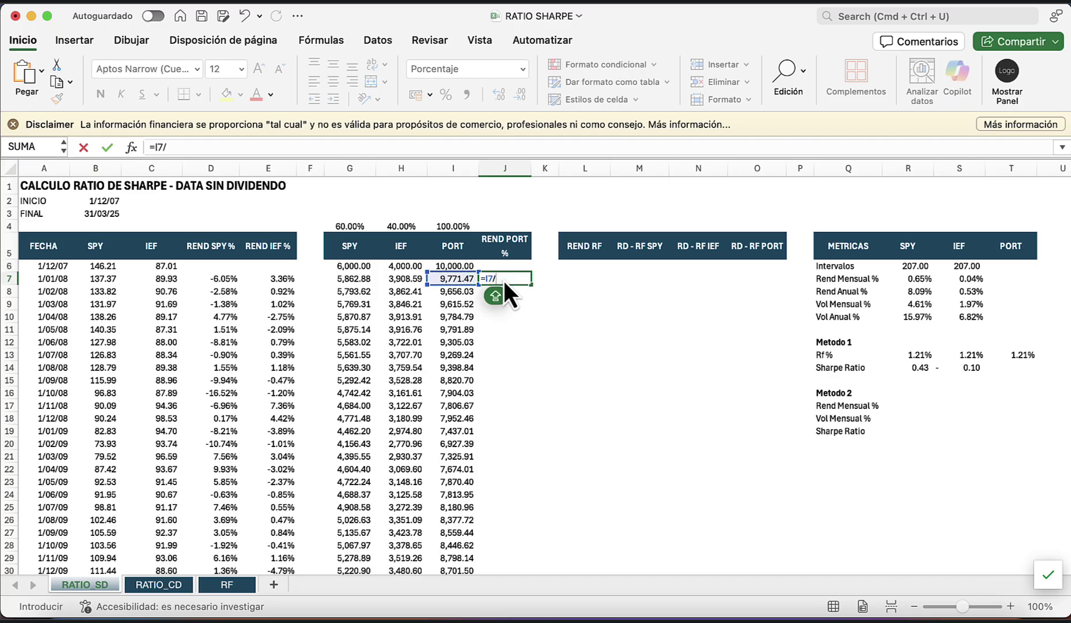
key("Up")
type("-1")
key("Return")
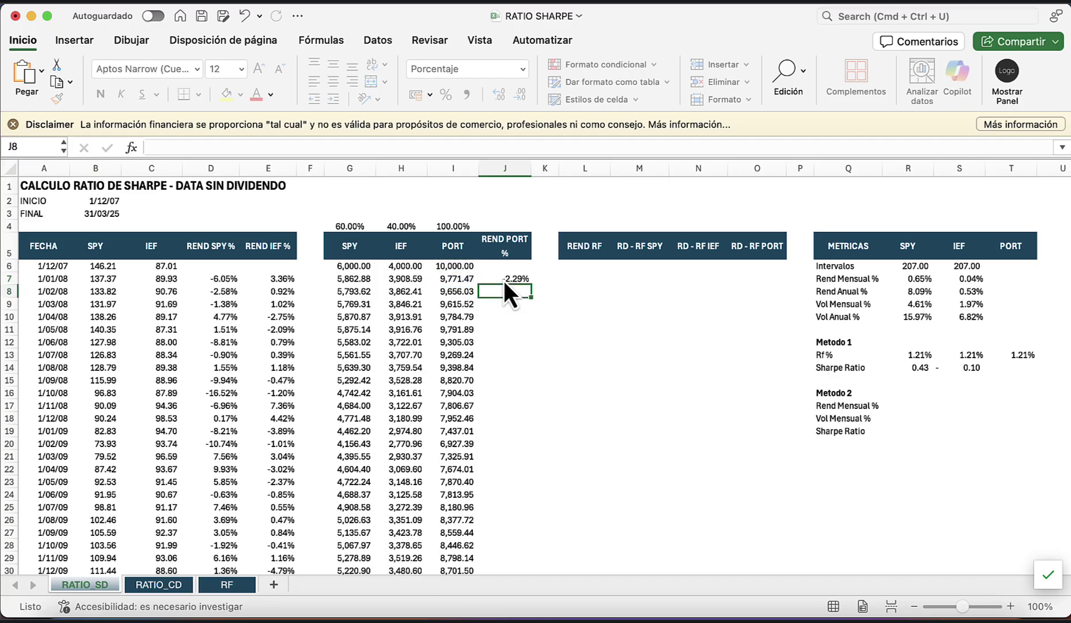
Fill the J7 portfolio return formula down the REND PORT % column to row 213.
left_click(504, 280)
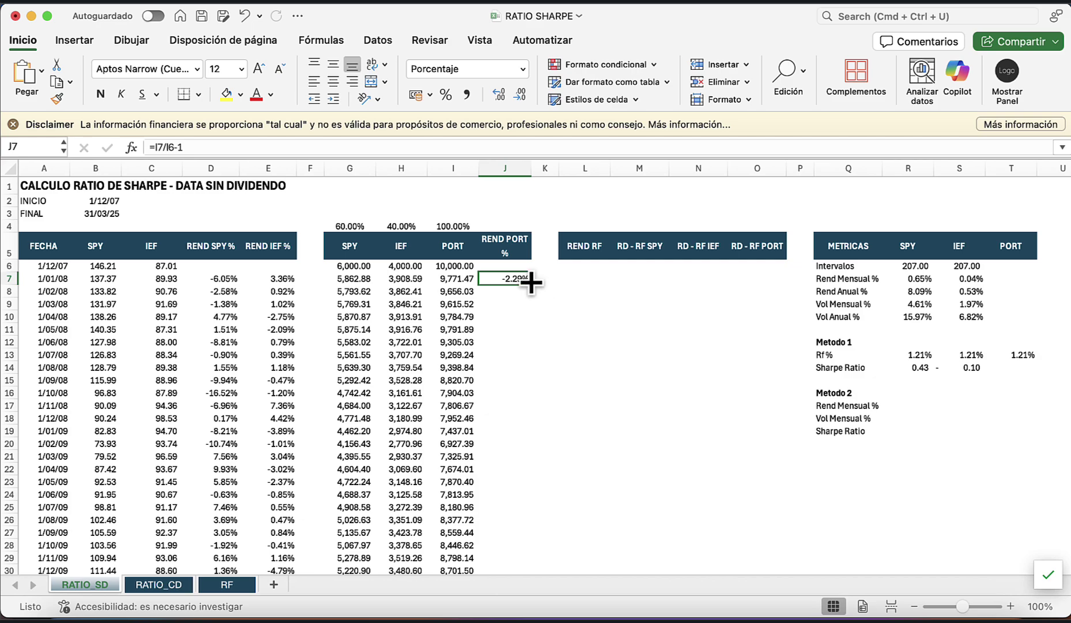
double_click(531, 283)
scroll(520, 306, "right", 3)
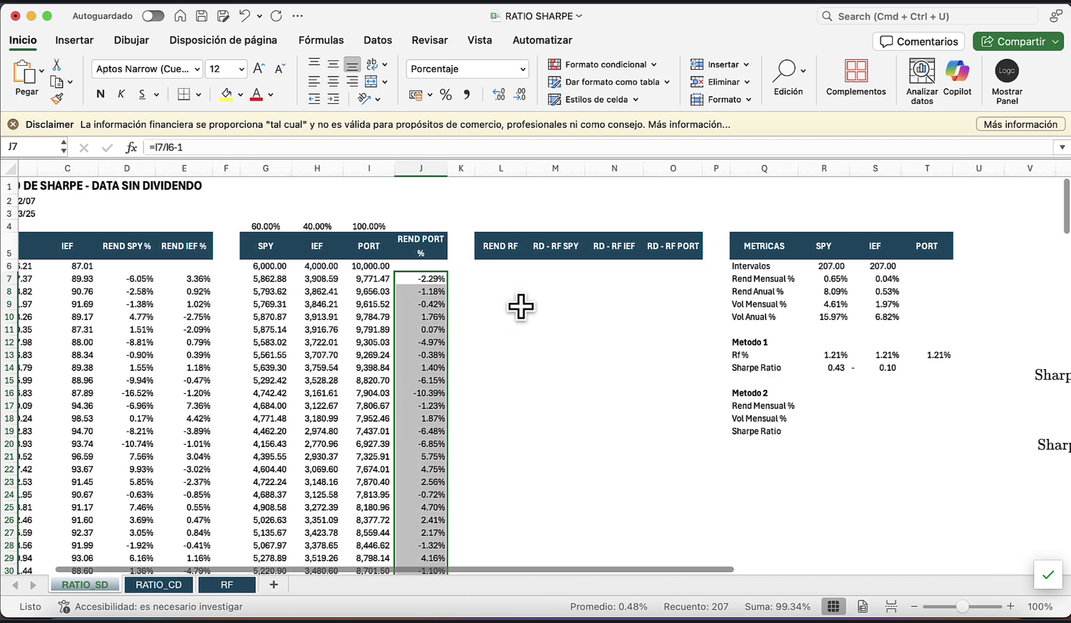
scroll(520, 305, "down", 5)
scroll(521, 306, "up", 10)
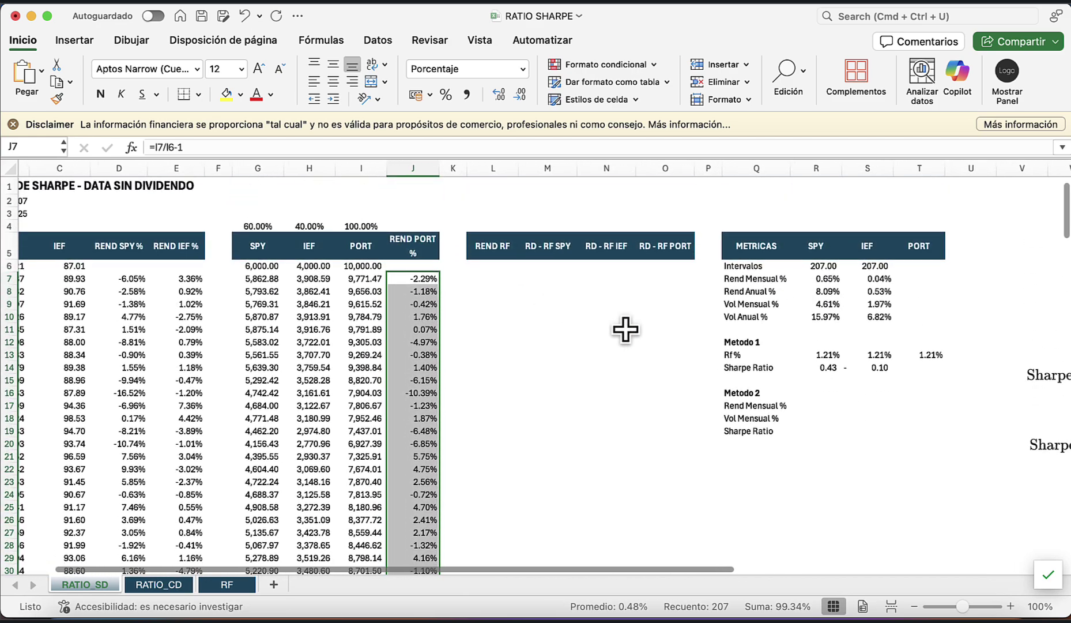
Count the portfolio's intervals in T6 of the metrics table with =CONTAR(I6:I213)-1.
scroll(807, 326, "right", 2)
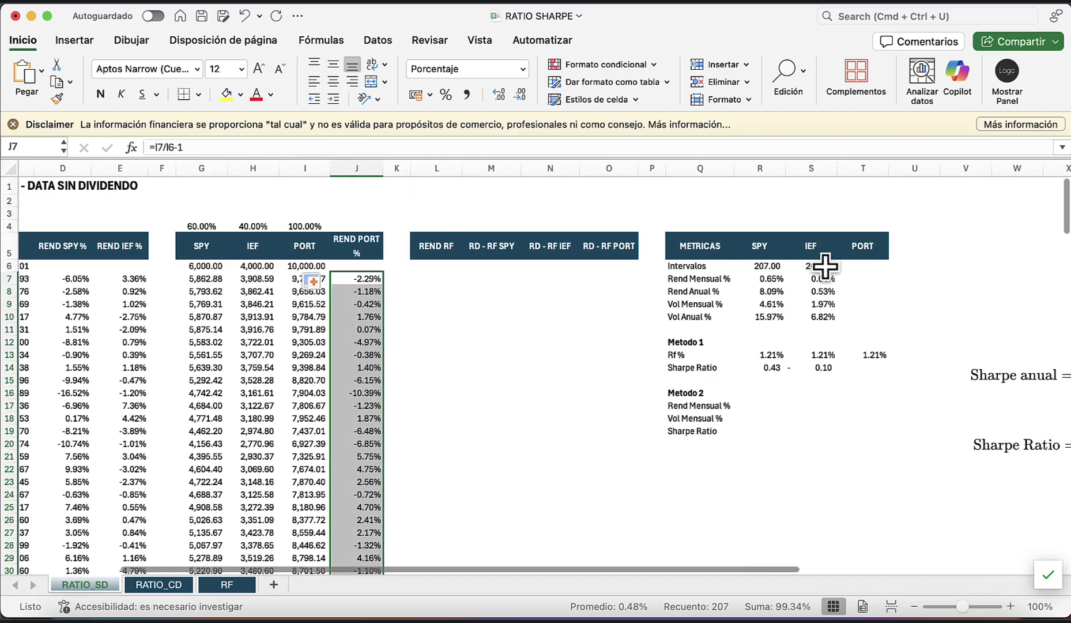
left_click(813, 266)
left_click(846, 266)
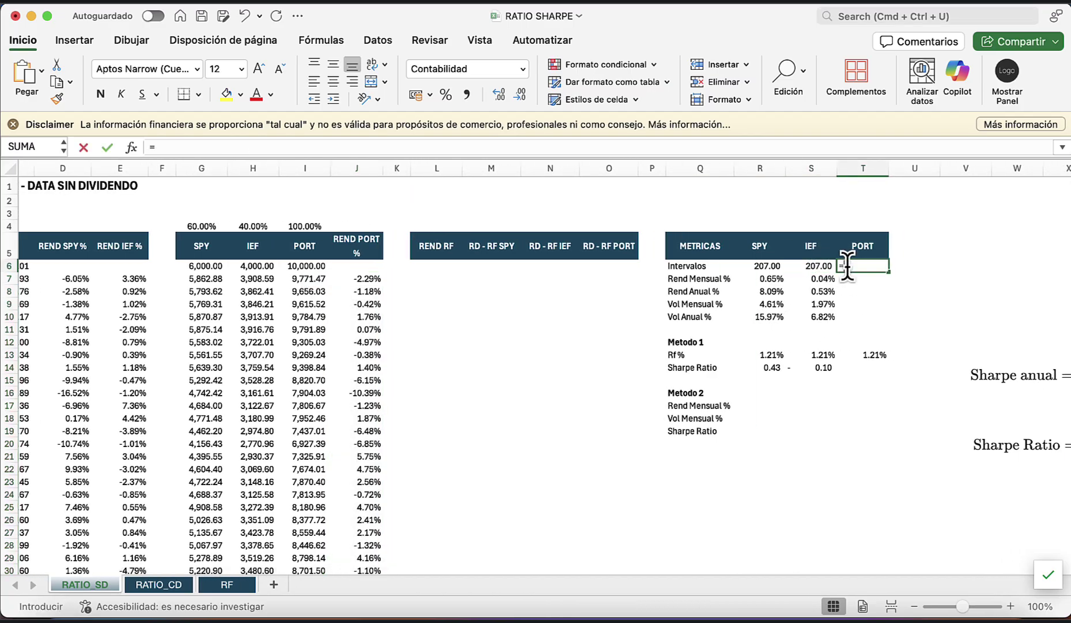
type("=CONT")
key("Tab")
key("Left")
key("Left")
key("Left")
key("Left")
key("Left")
key("Left")
key("Left")
key("Left")
key("Left")
key("Left")
key("Left")
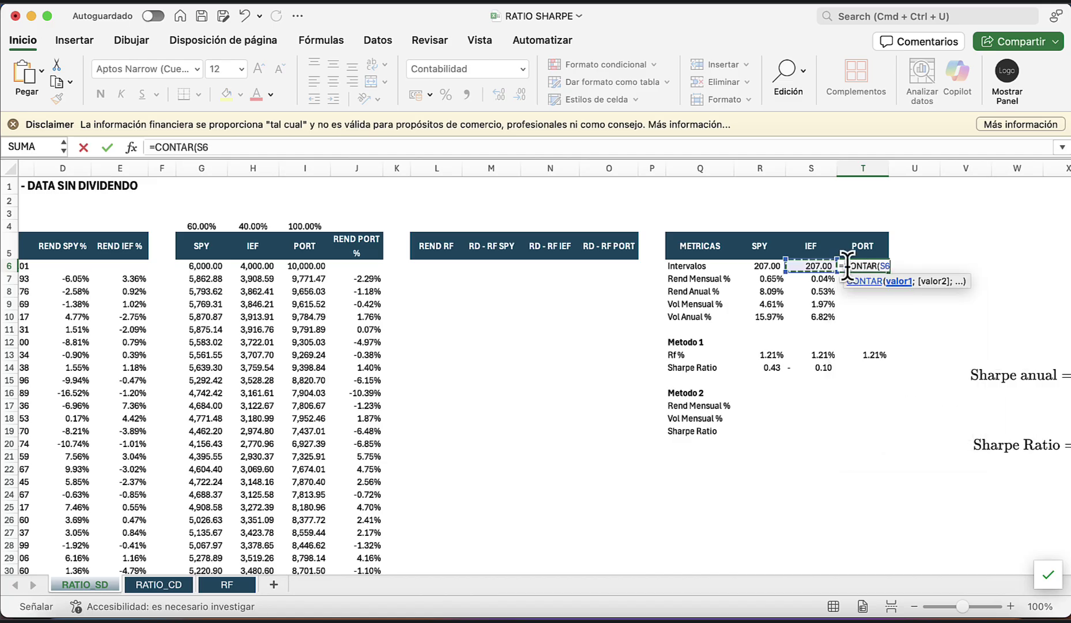
key("super+shift+Down")
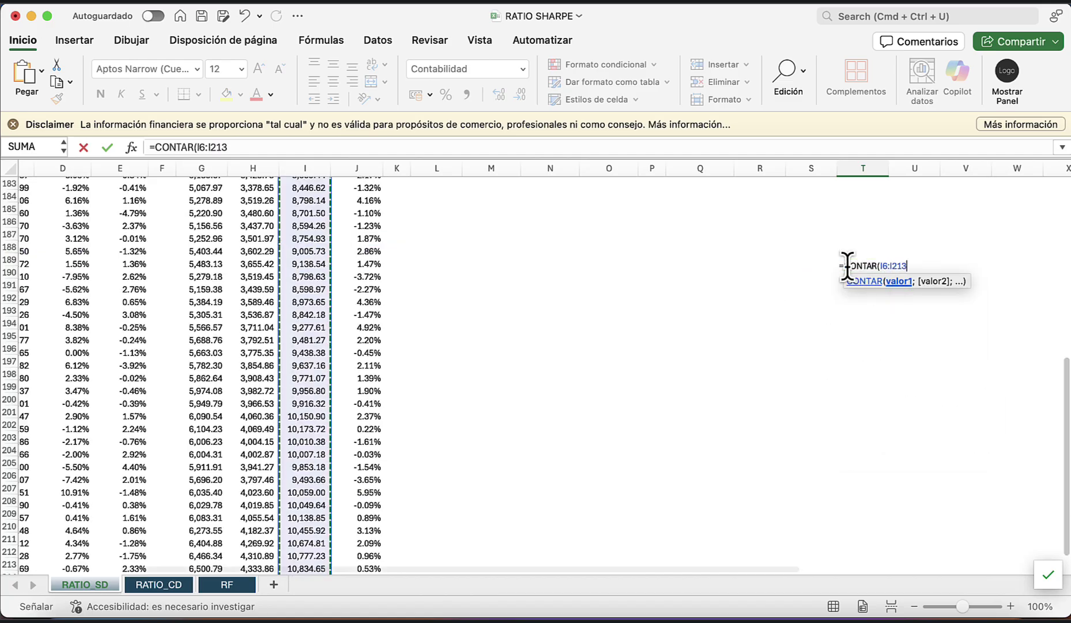
type(")-1")
key("Return")
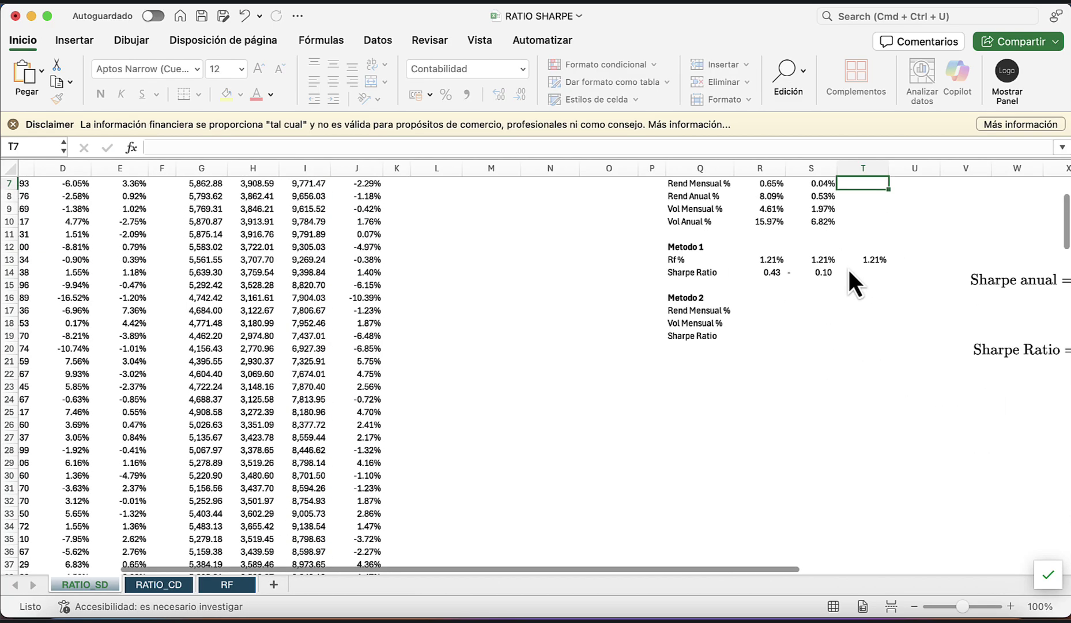
Calculate the portfolio's compound monthly return in T7 with =(I213/I6)^(1/T6)-1.
scroll(848, 267, "up", 3)
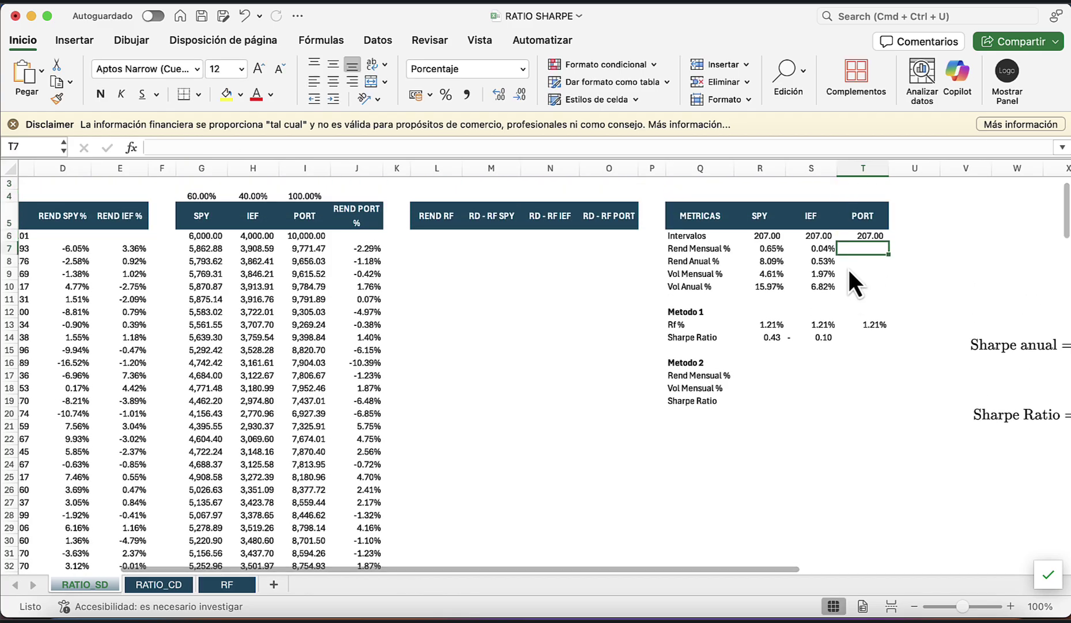
type("=(")
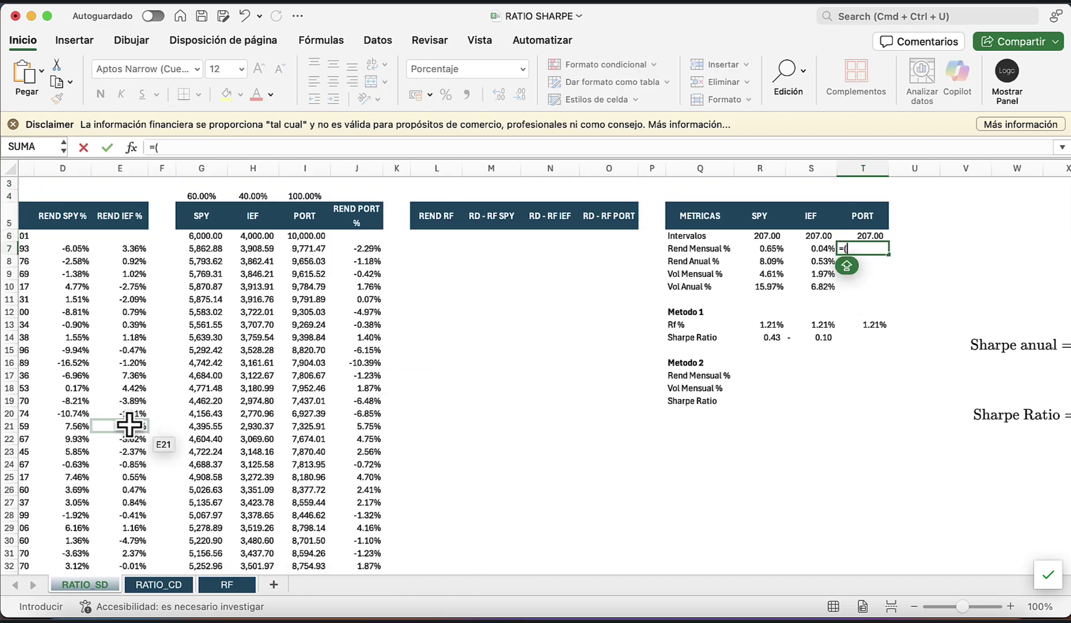
scroll(295, 394, "down", 10)
scroll(295, 395, "down", 20)
scroll(295, 394, "left", 2)
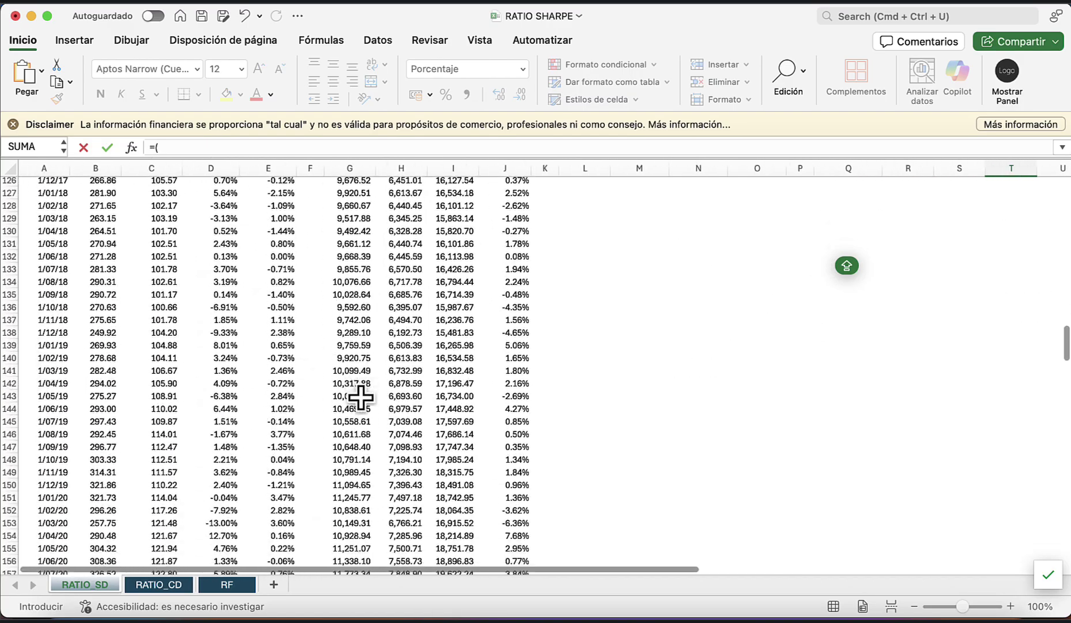
scroll(374, 398, "down", 10)
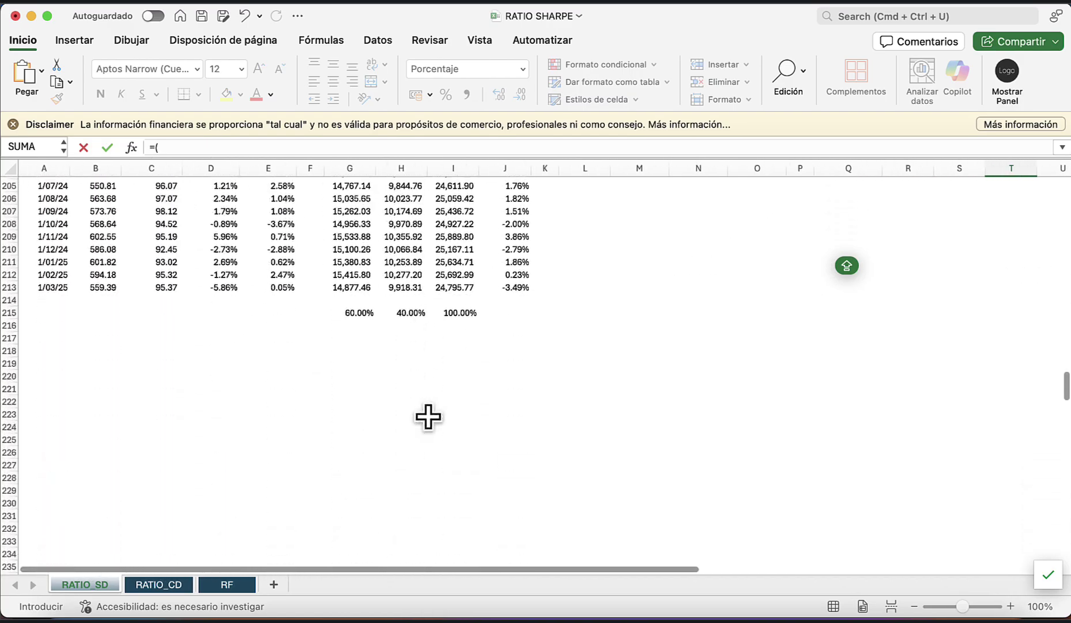
left_click(436, 358)
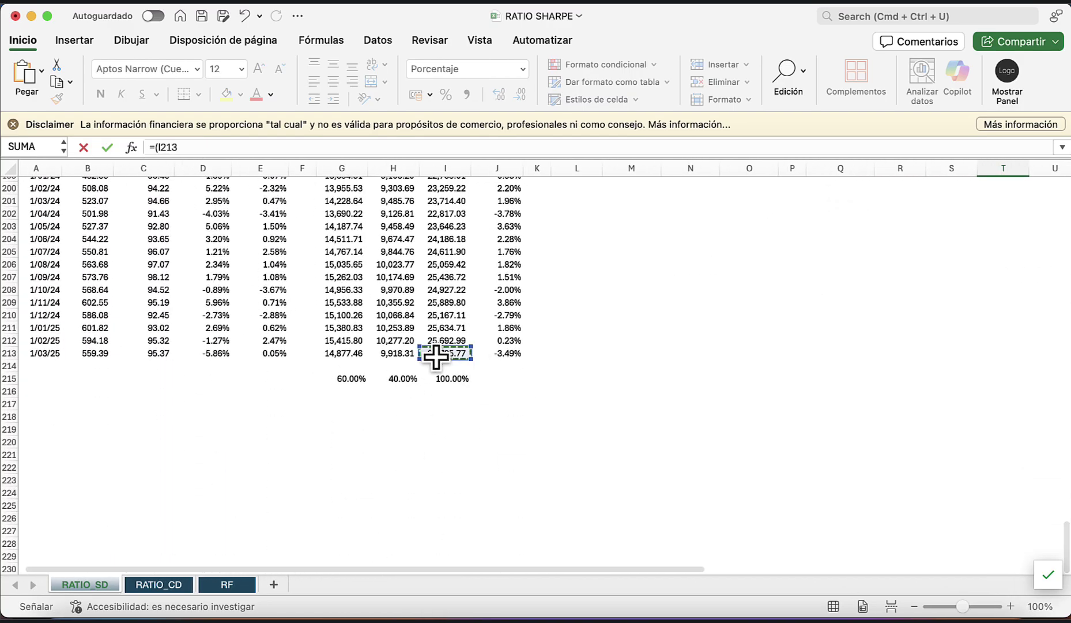
type("/")
scroll(436, 358, "up", 20)
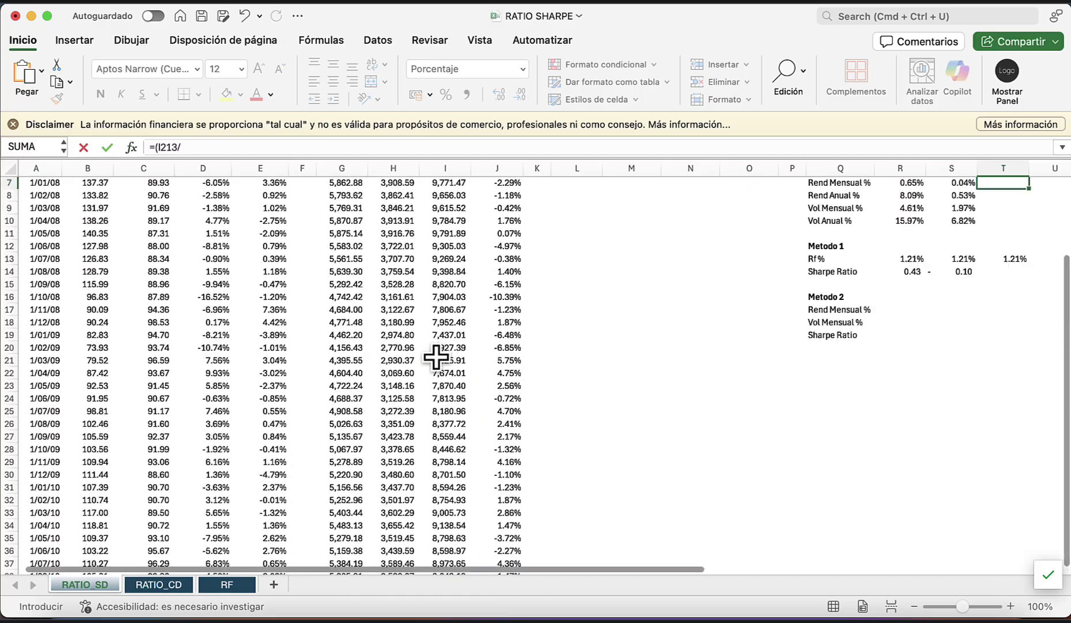
scroll(440, 279, "down", 1)
left_click(445, 259)
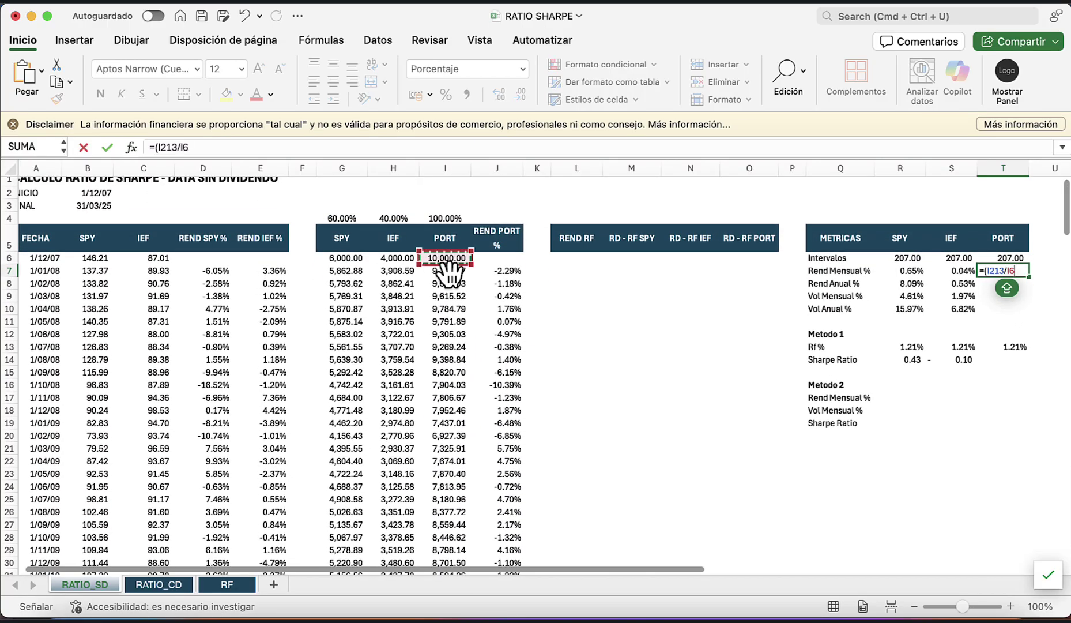
type(")")
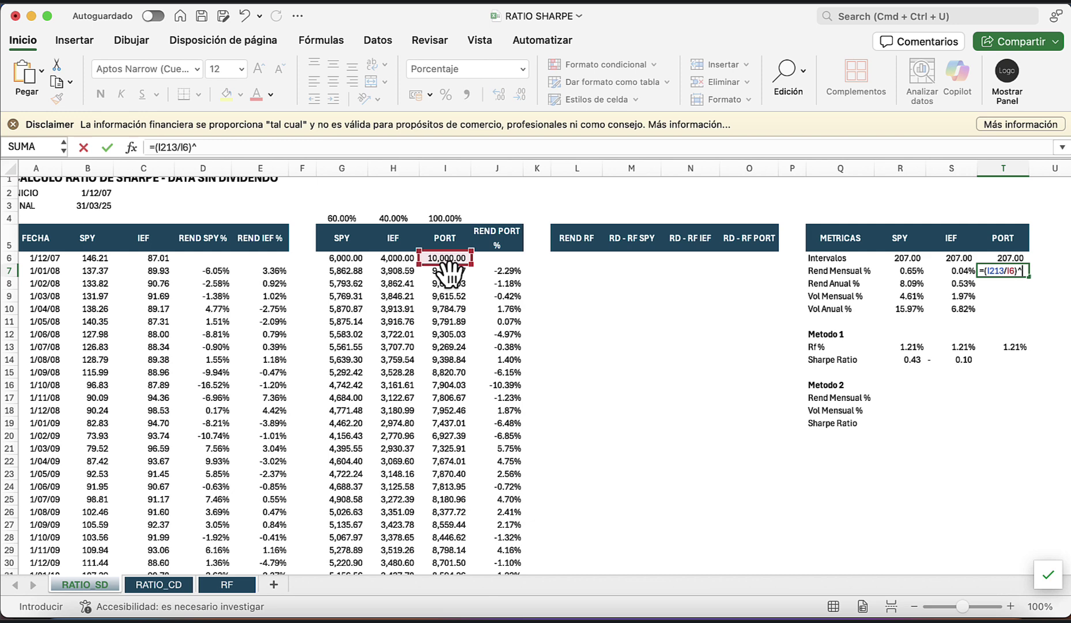
type("^(1/")
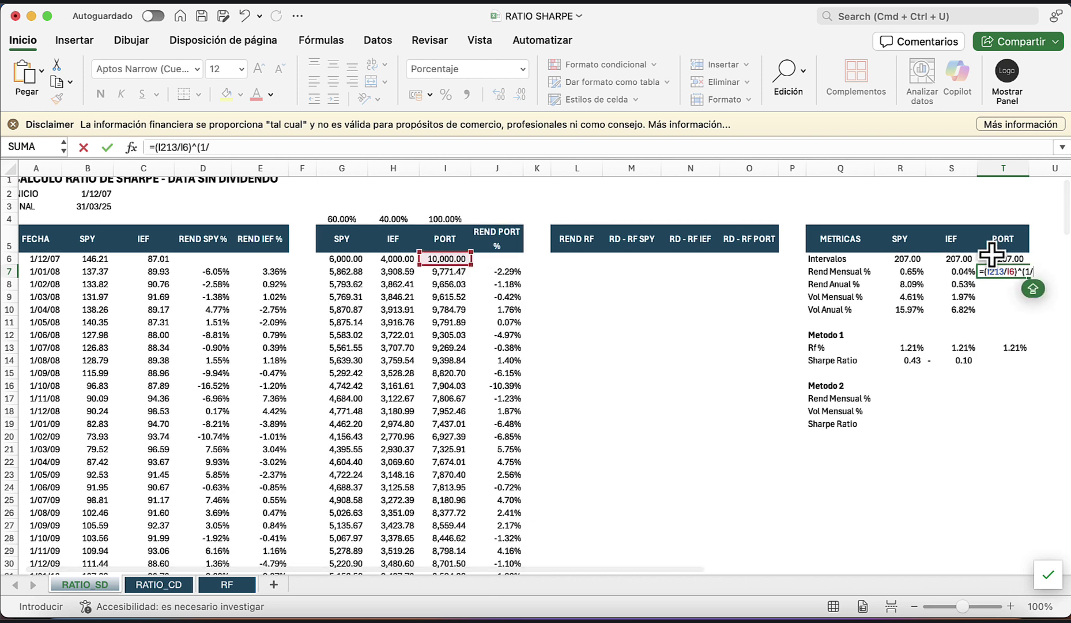
left_click(1002, 259)
type(")-")
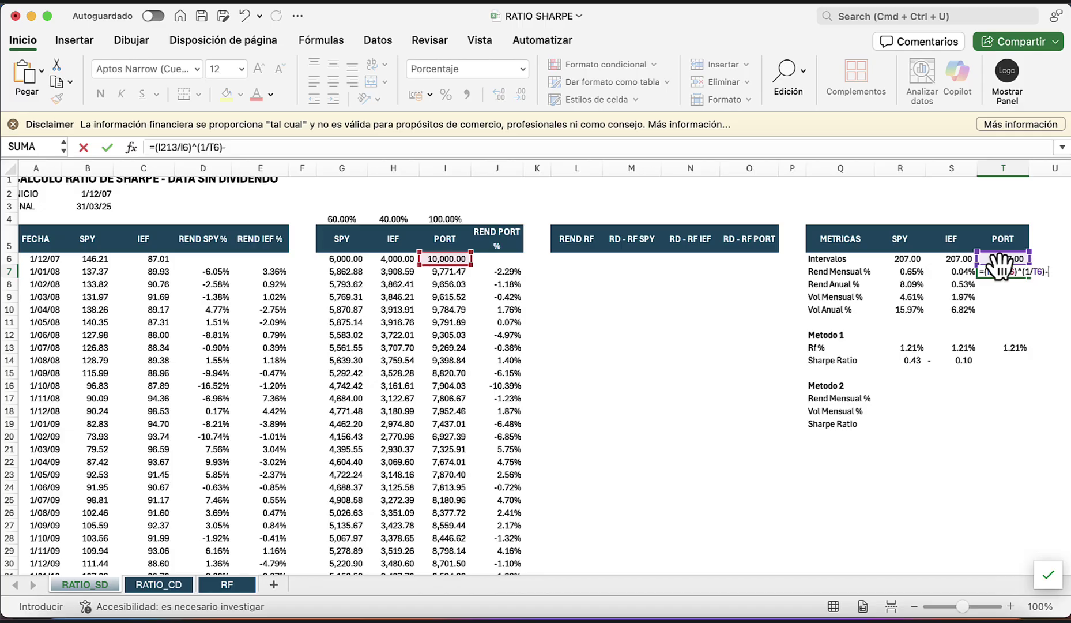
key("Tab")
key("Tab")
scroll(991, 254, "right", 2)
key("Left")
key("Left")
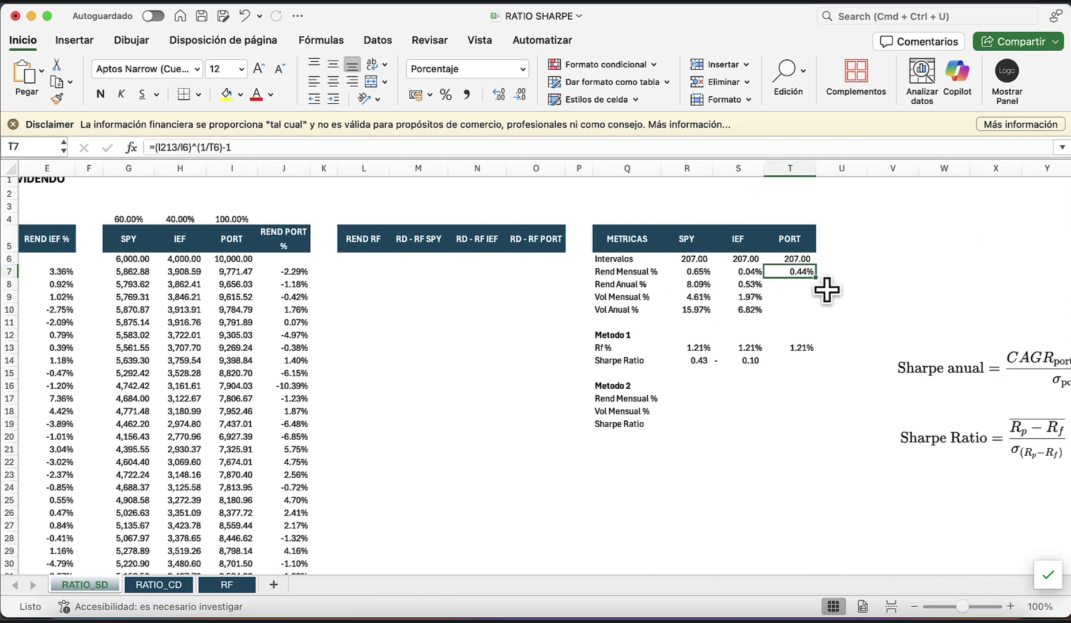
Begin the portfolio's annual return formula in T8 with =(1+.
key("Return")
type("=(1+")
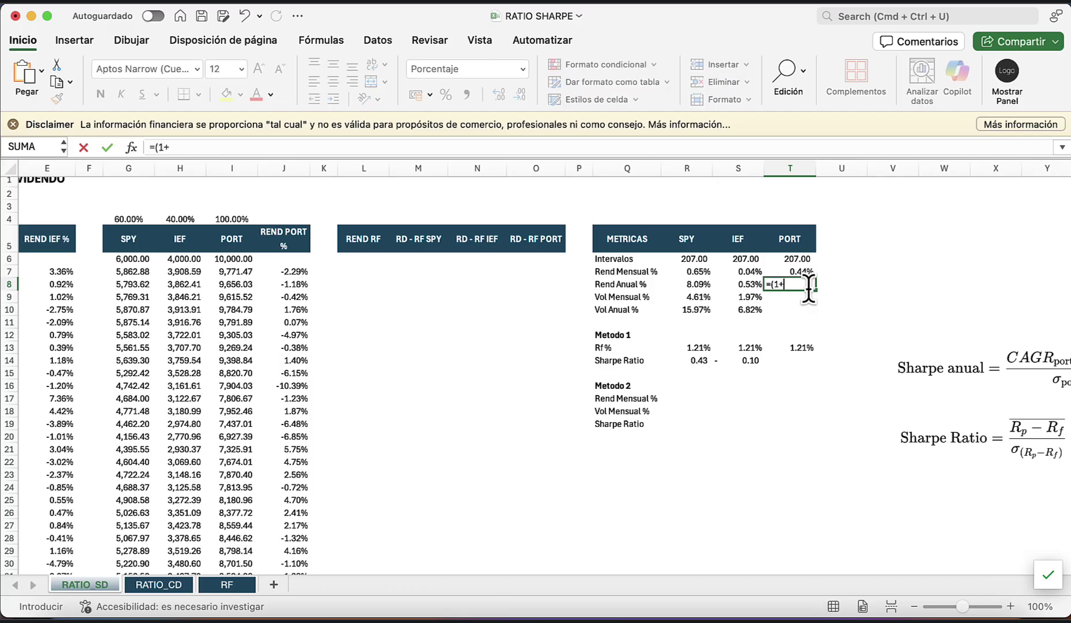
Complete the portfolio's annual return formula in T8 as =(1+T7)^12-1.
key("Up")
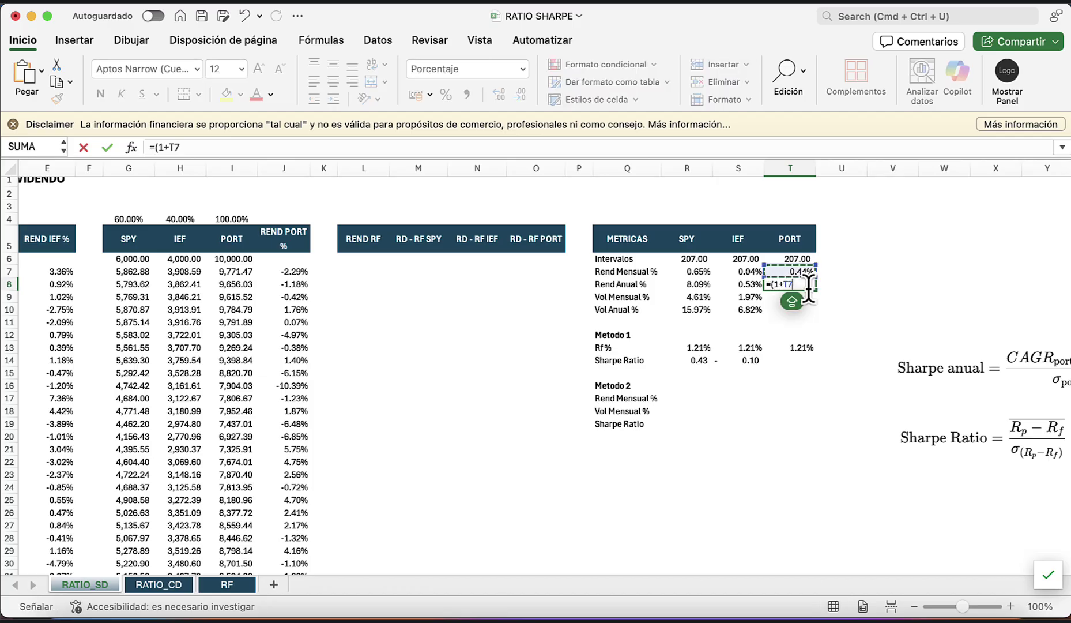
type(")^")
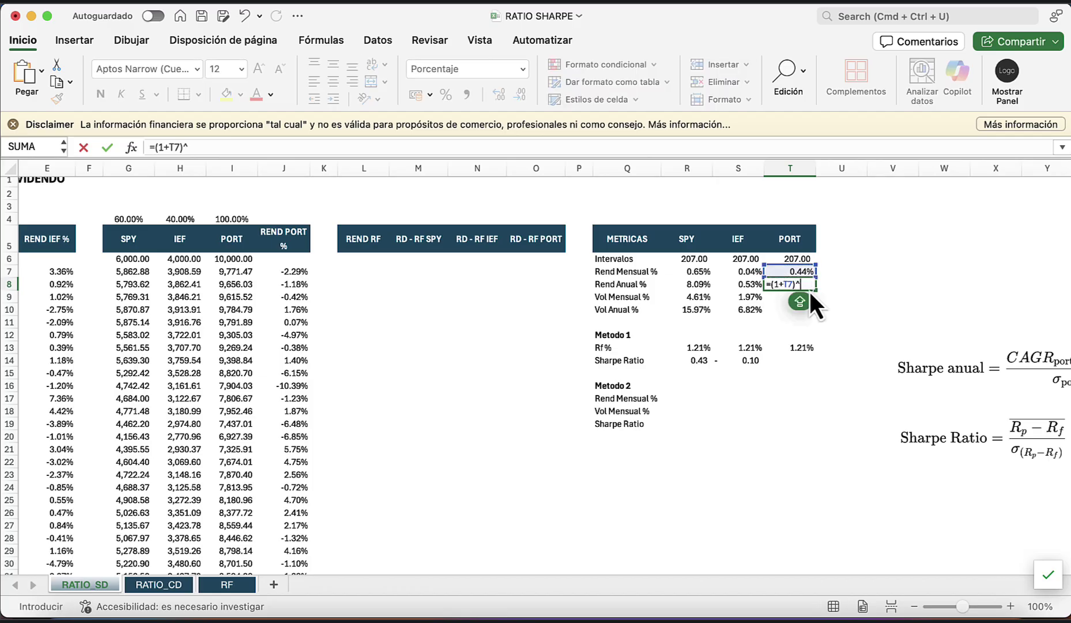
type("12-1")
key("Return")
key("Up")
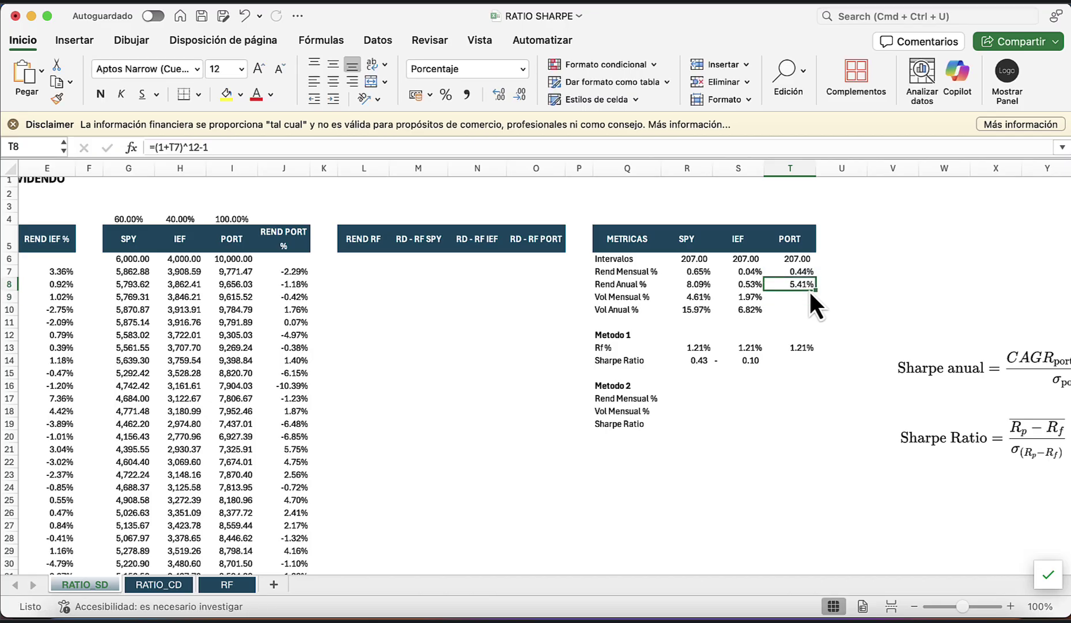
Compare the Rend Anual % values and formulas for SPY, IEF and the portfolio in row 8.
key("Left")
key("Right")
key("Left")
key("Left")
key("Left")
key("Right")
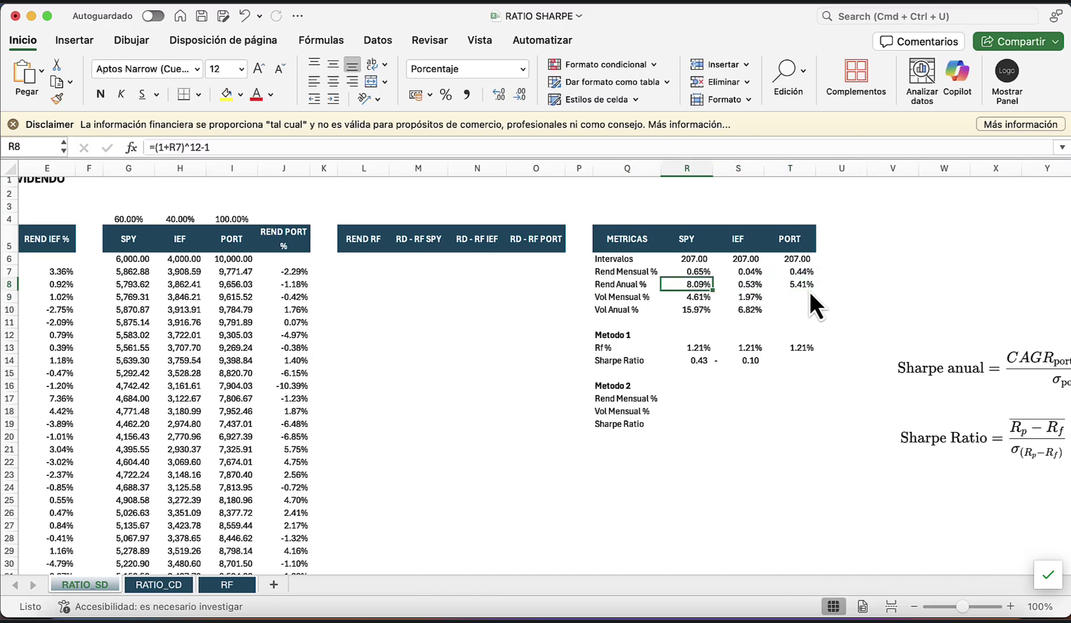
key("Right")
key("Right")
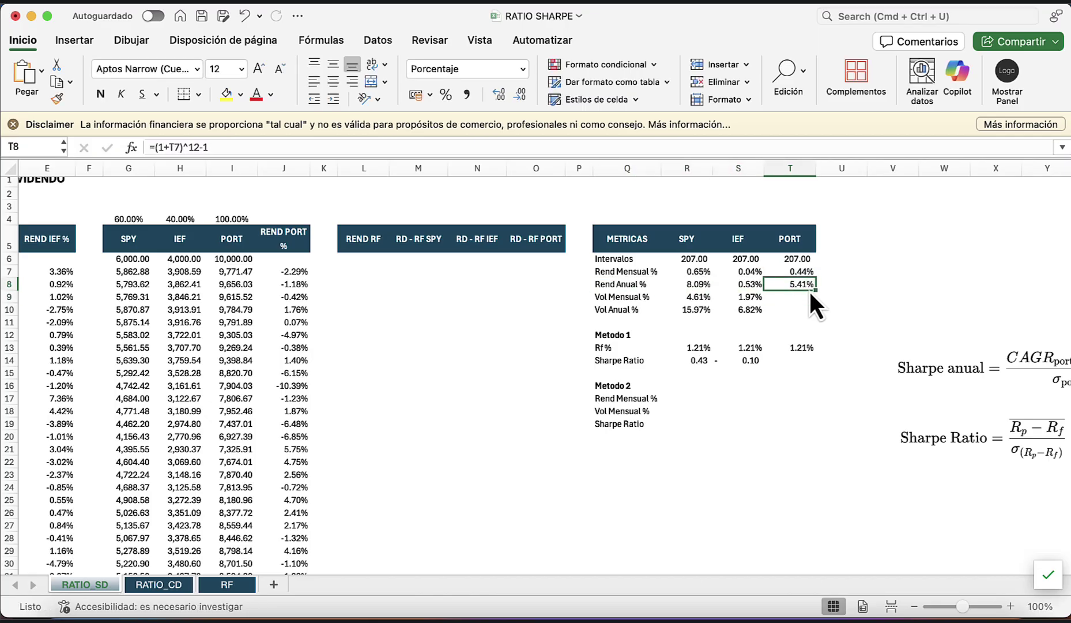
Calculate the portfolio's monthly volatility in T9 with DESVEST over the portfolio returns J7:J213.
key("Down")
type("=")
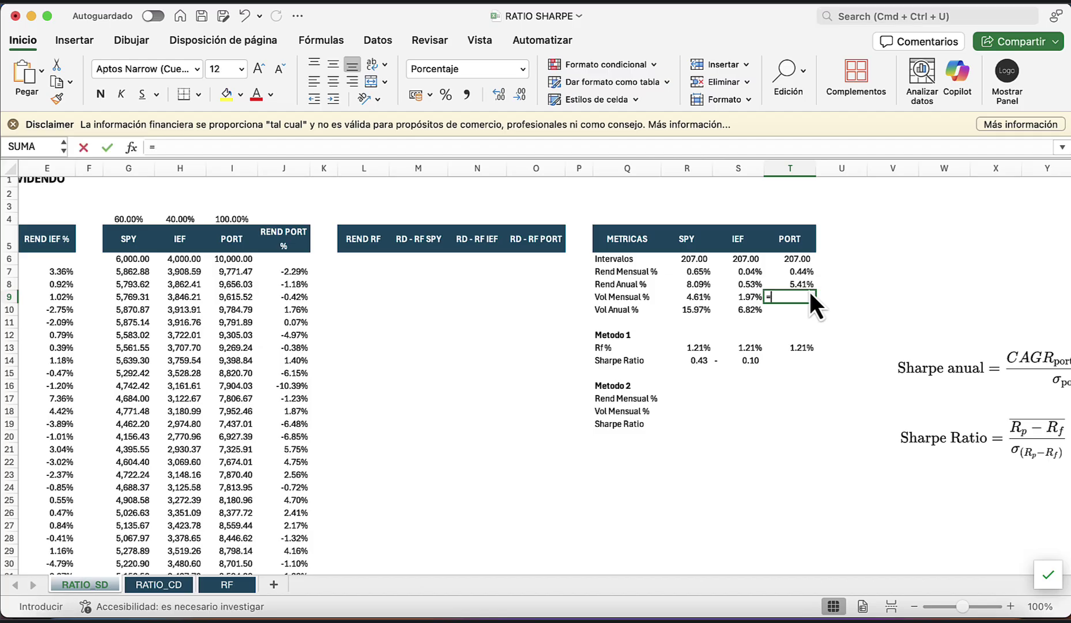
type("DES")
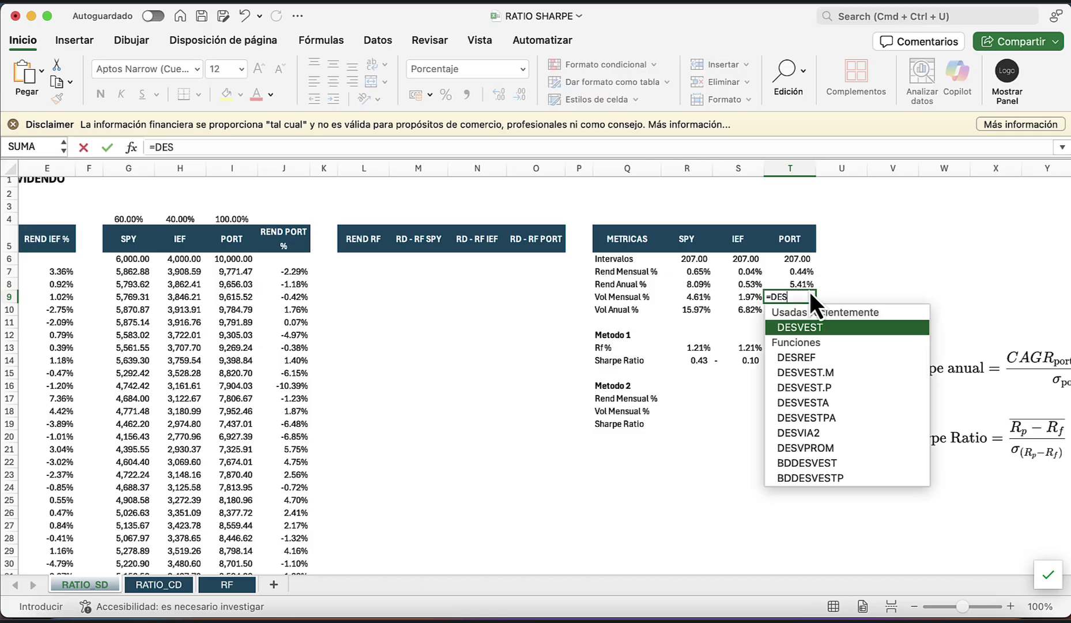
key("Tab")
key("Up")
key("Left")
key("Left")
key("Left")
key("Left")
key("Left")
key("Left")
key("Left")
key("Left")
key("Left")
key("Left")
key("Up")
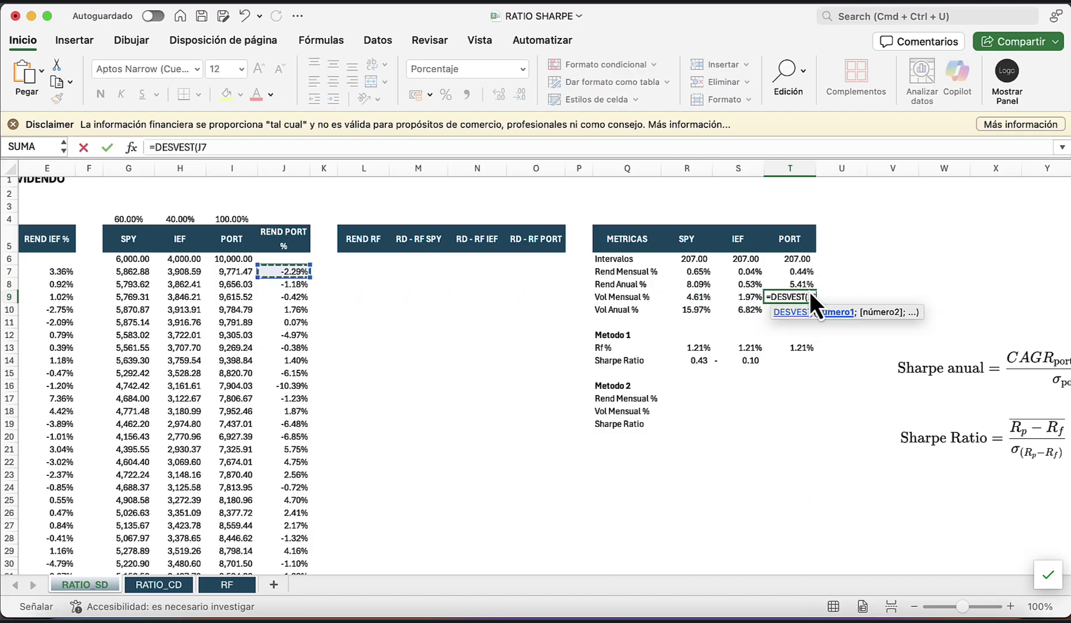
key("super+shift+Down")
type(")")
key("Return")
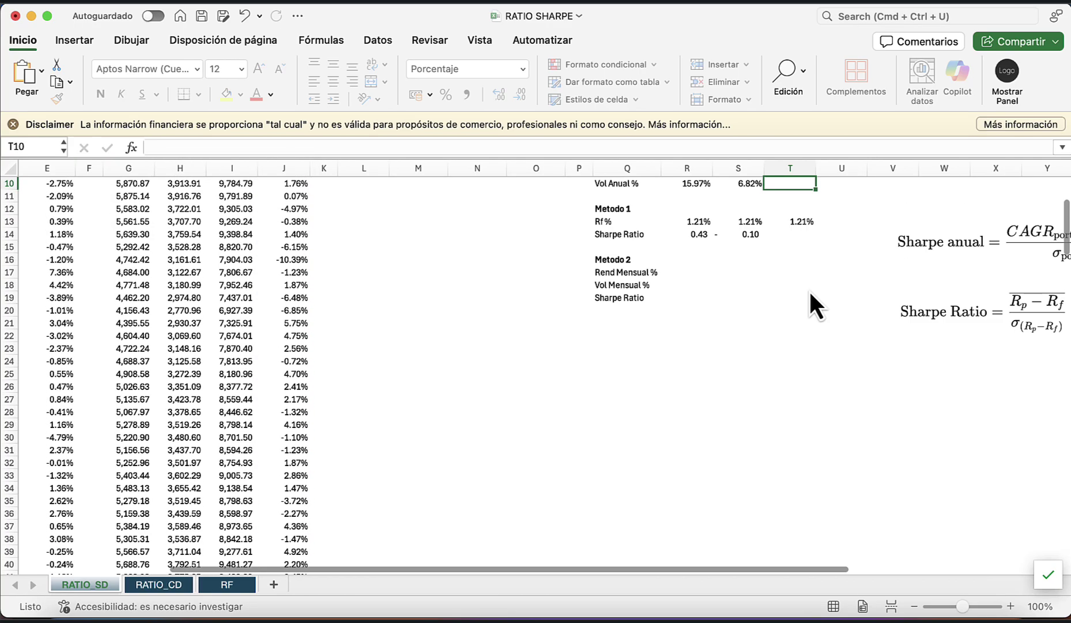
Annualize the portfolio's volatility in T10 with the formula =T9*RAIZ(12).
key("Up")
key("Up")
key("Up")
key("Up")
key("Down")
key("Down")
key("Down")
key("Down")
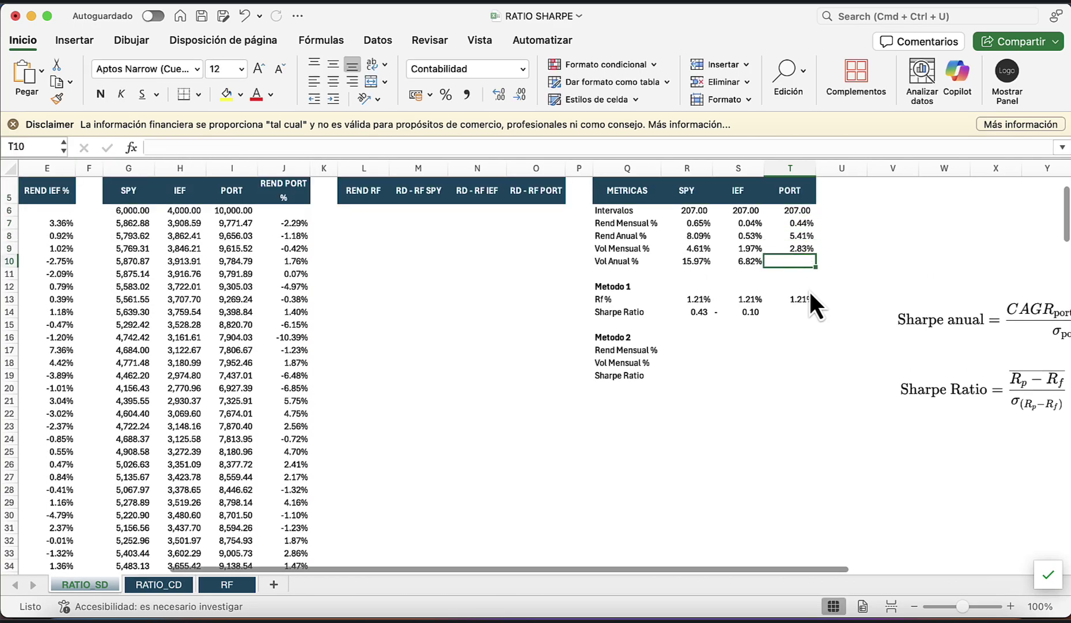
type("=")
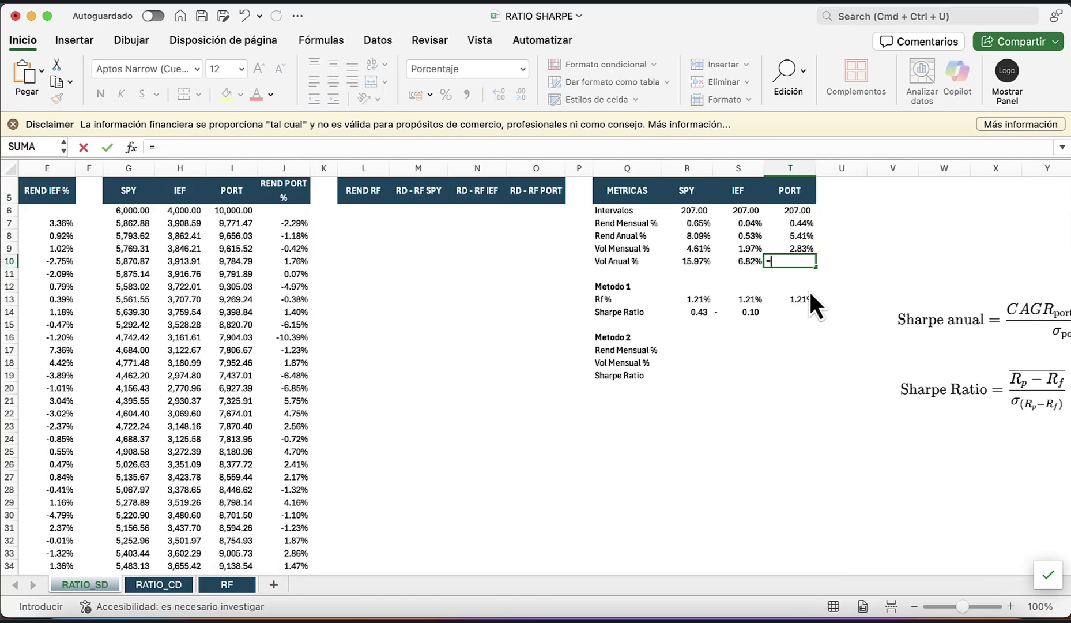
key("Up")
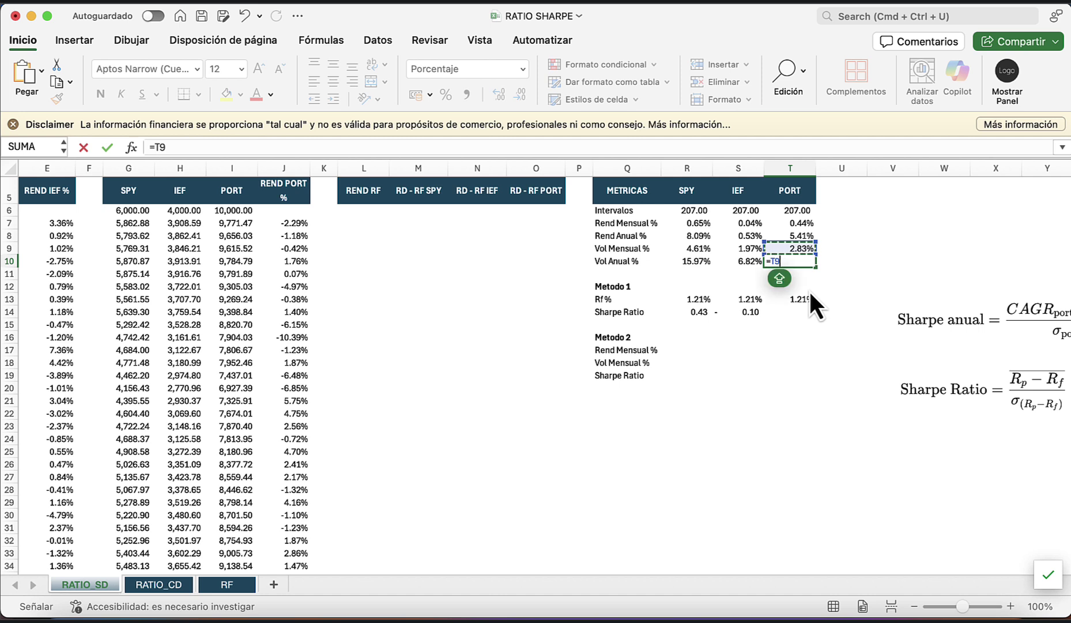
type("*RAIZ(12")
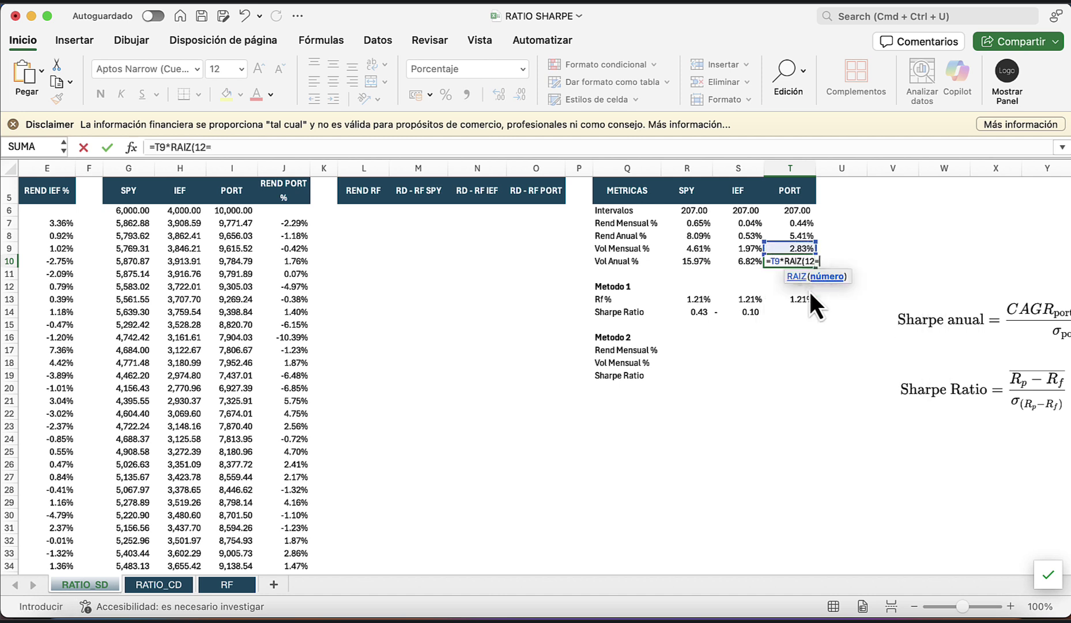
type("=")
key("Return")
key("Return")
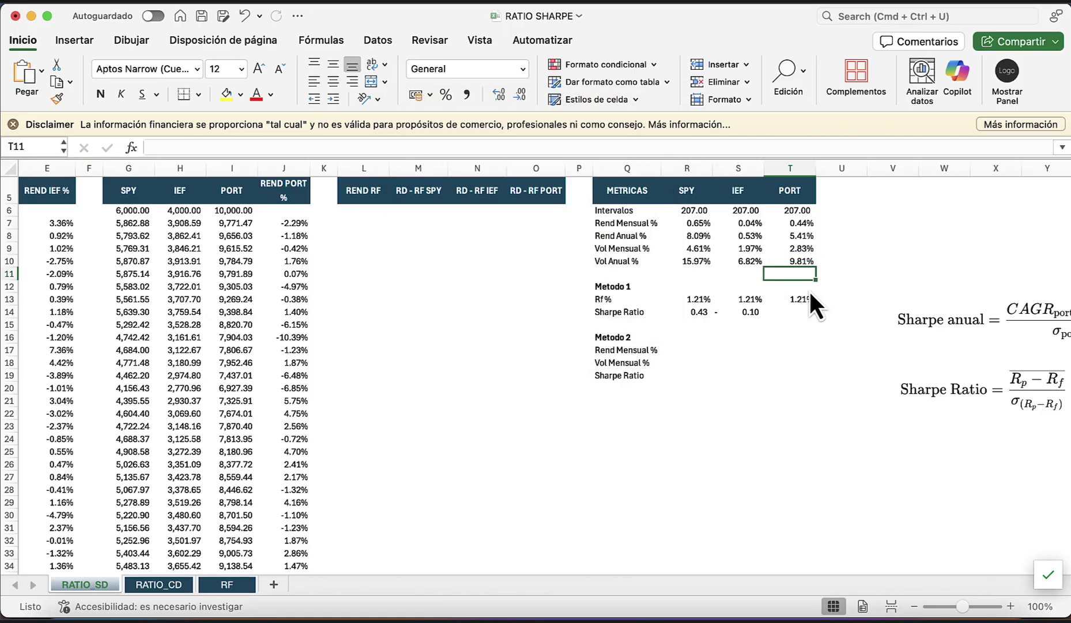
Compare the Vol Anual % values for SPY, IEF and the portfolio in row 10.
key("Up")
key("Left")
key("Left")
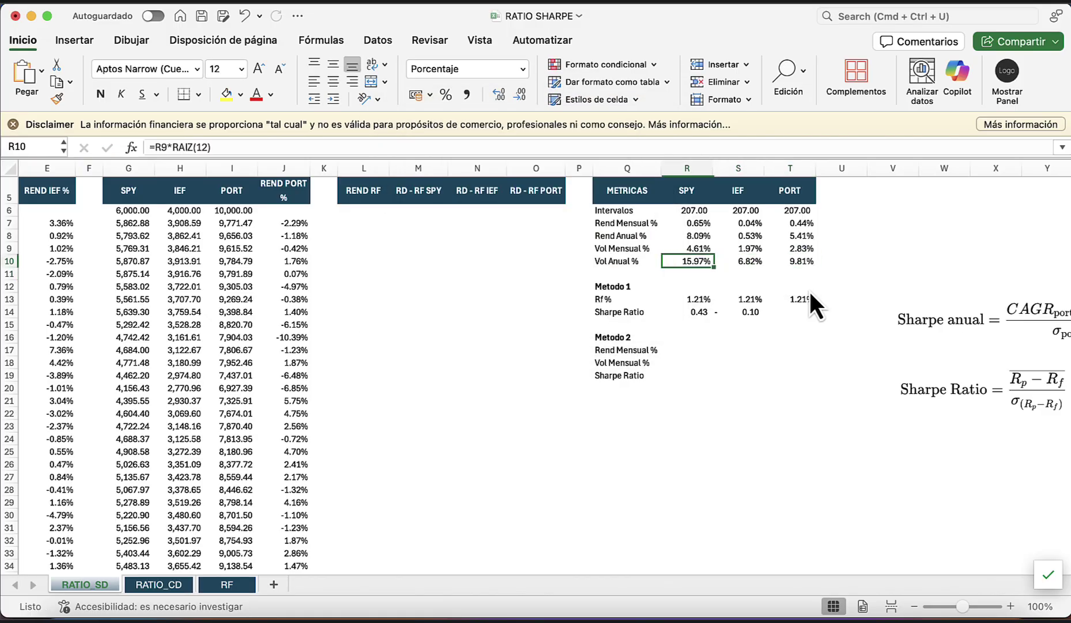
key("Left")
key("Right")
key("Left")
key("Right")
key("Right")
key("Right")
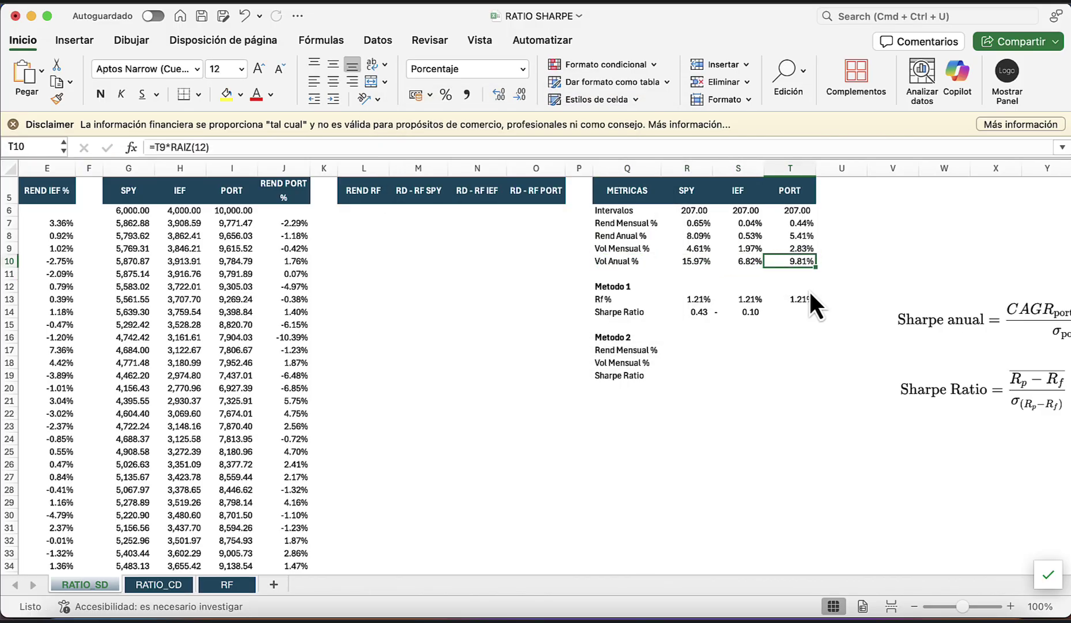
Review the portfolio's annual return against SPY and IEF, and check its other metrics in T6:T9.
key("Up")
key("Up")
key("Left")
key("Right")
key("Left")
key("Right")
key("Left")
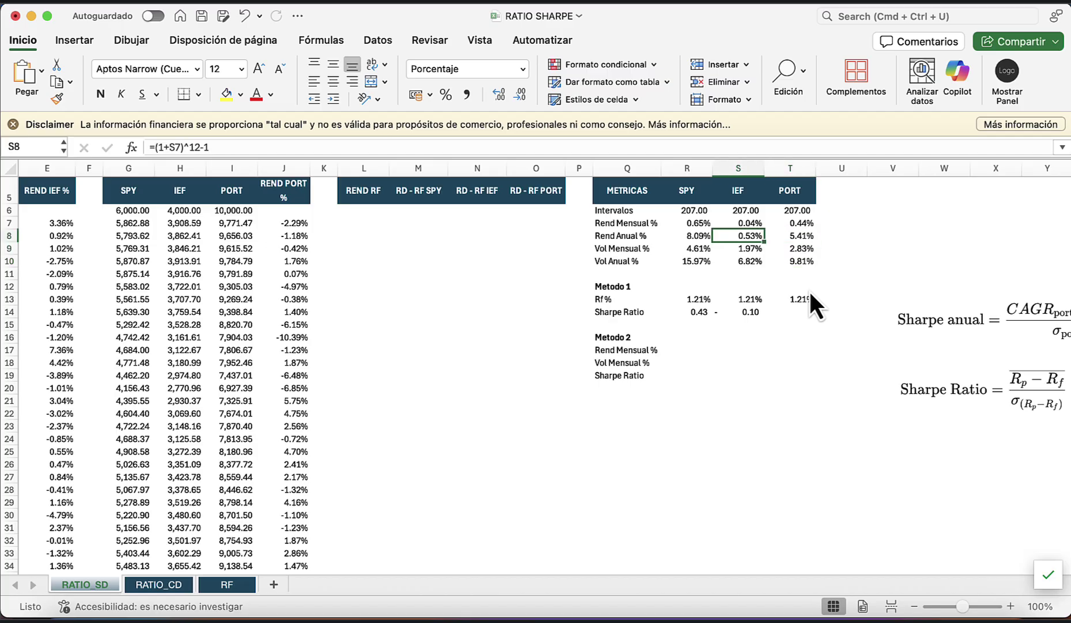
key("Left")
key("Right")
key("Right")
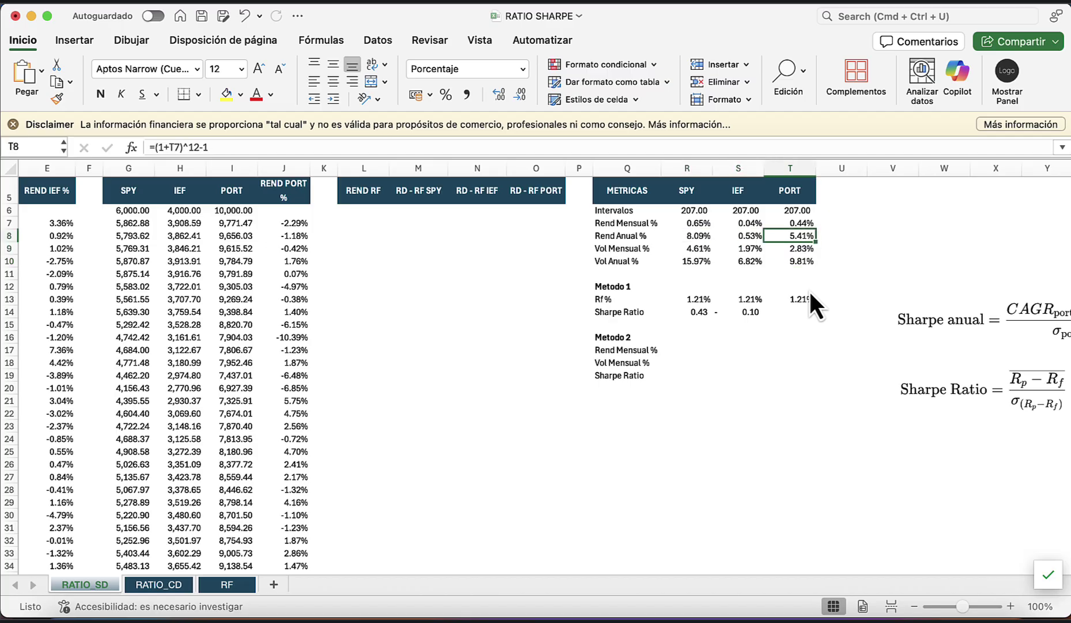
key("Up")
key("Up")
key("Down")
key("Down")
key("Down")
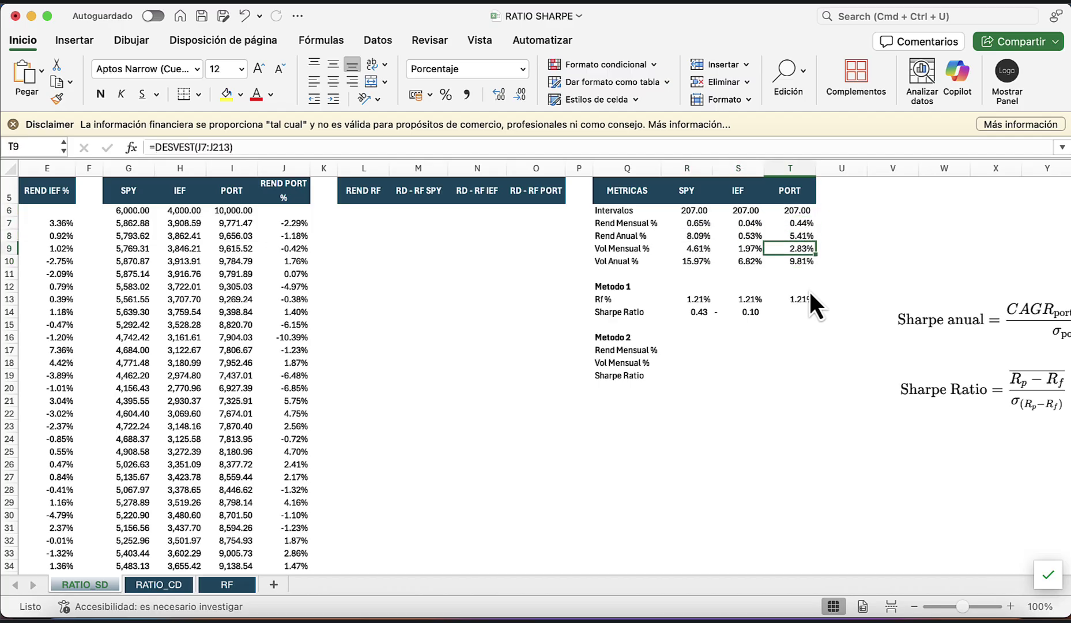
Calculate the portfolio's Metodo 1 Sharpe Ratio in T14 with the formula =(T8-T13)/T10.
key("Down")
key("Down")
key("Down")
key("Down")
key("Down")
key("Left")
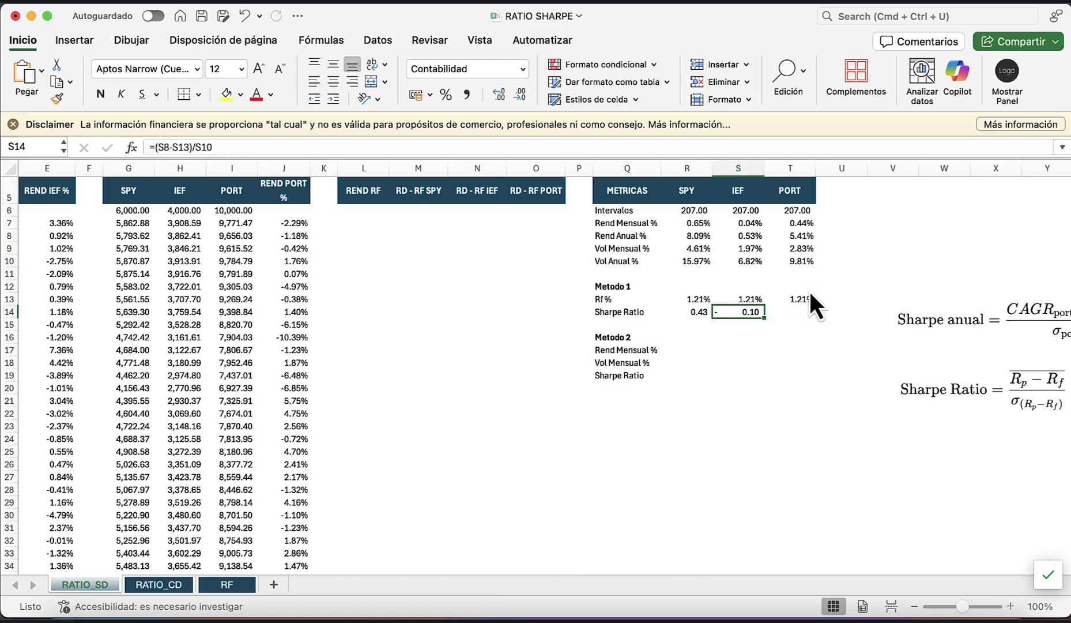
key("Right")
type("=")
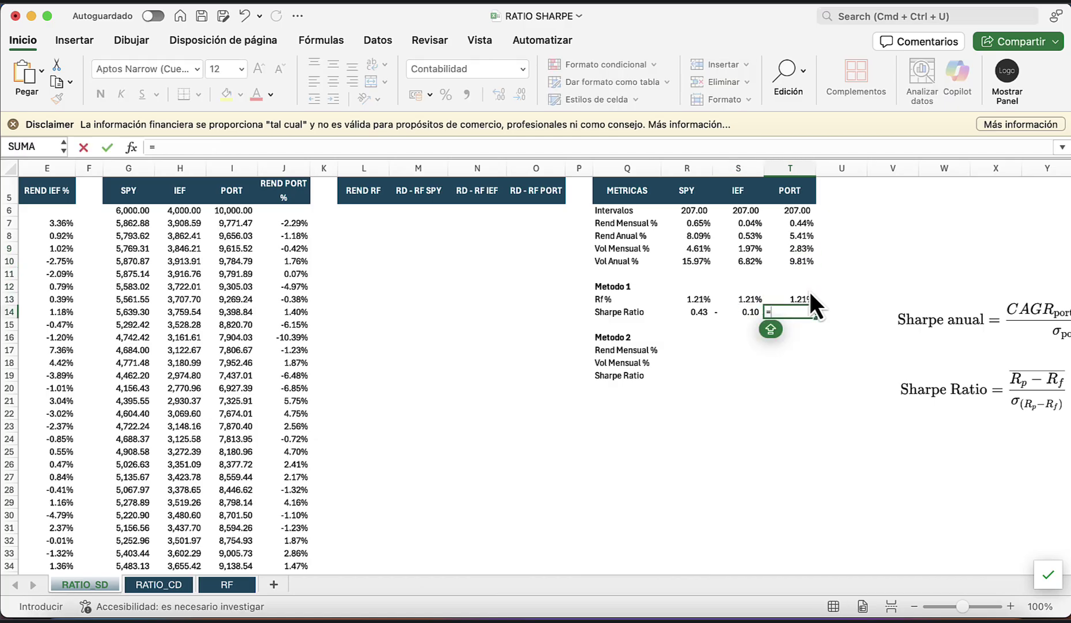
type("(")
key("Up")
key("Up")
key("Up")
key("Up")
key("Up")
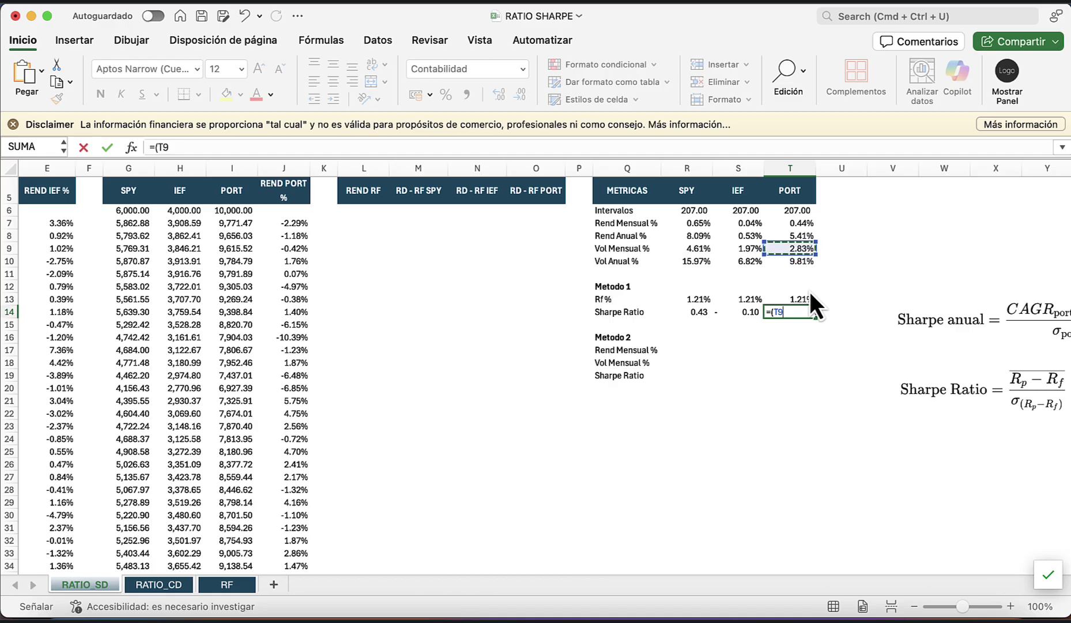
key("Up")
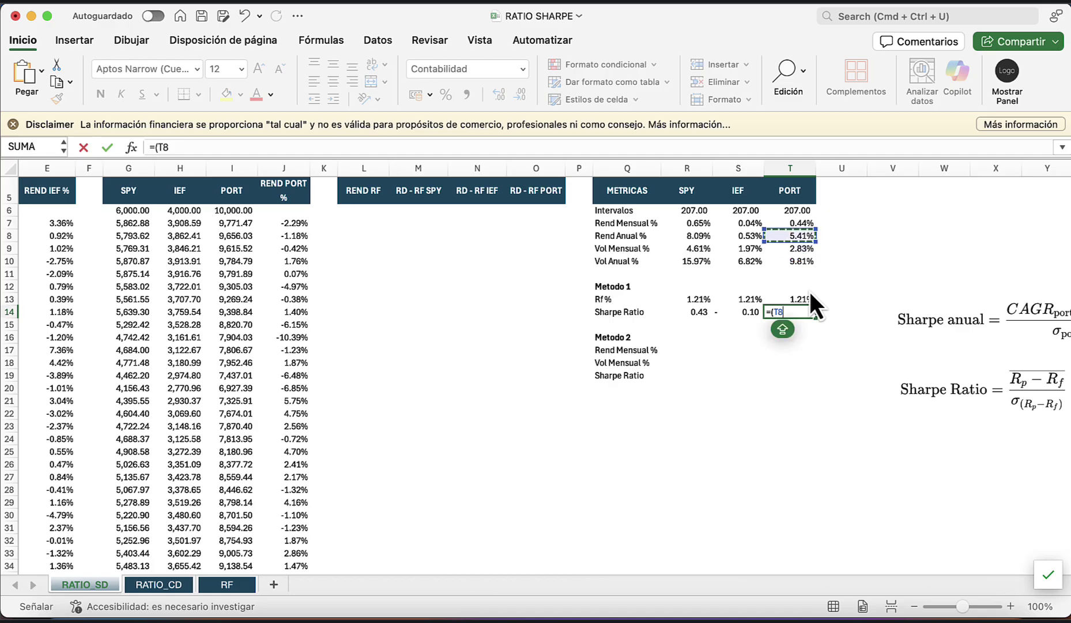
type("-")
key("Up")
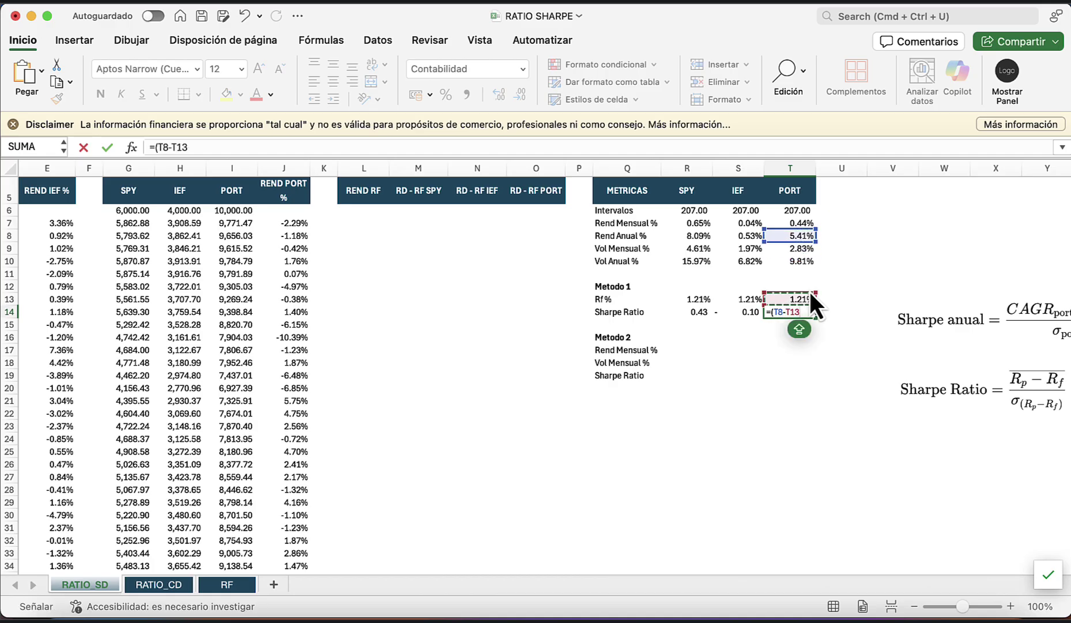
type(")/")
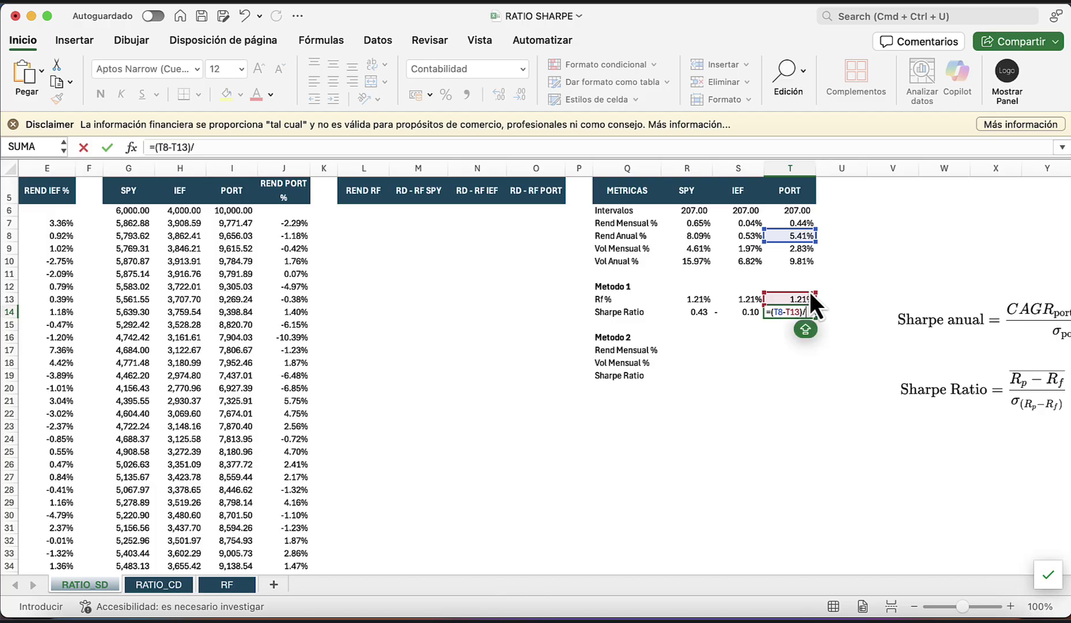
key("Up")
key("Up")
key("Up")
key("Up")
key("Return")
left_click(810, 294)
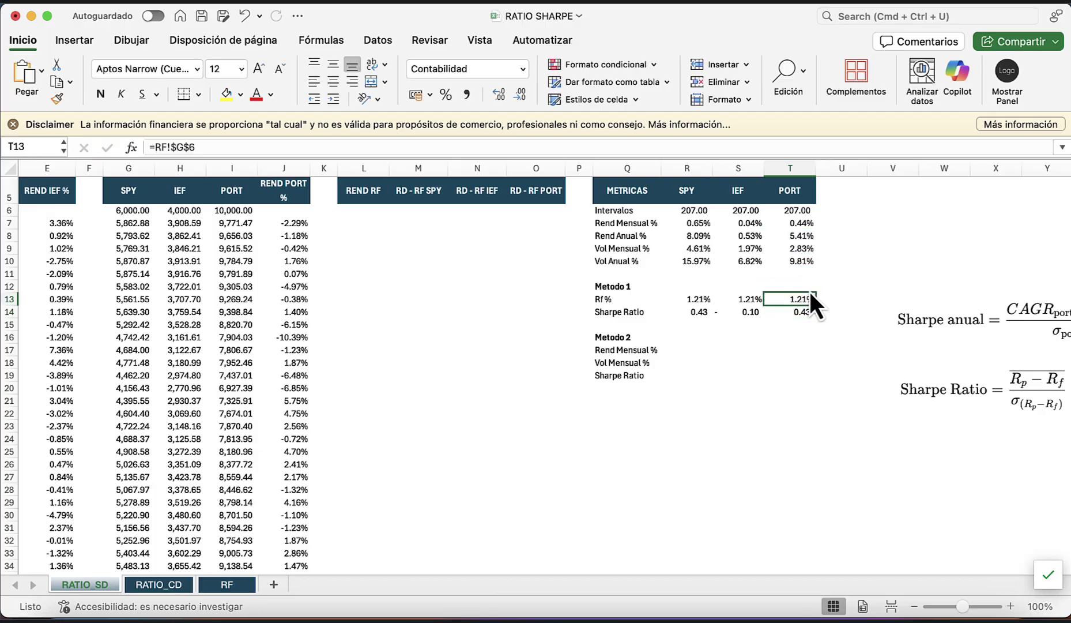
key("Down")
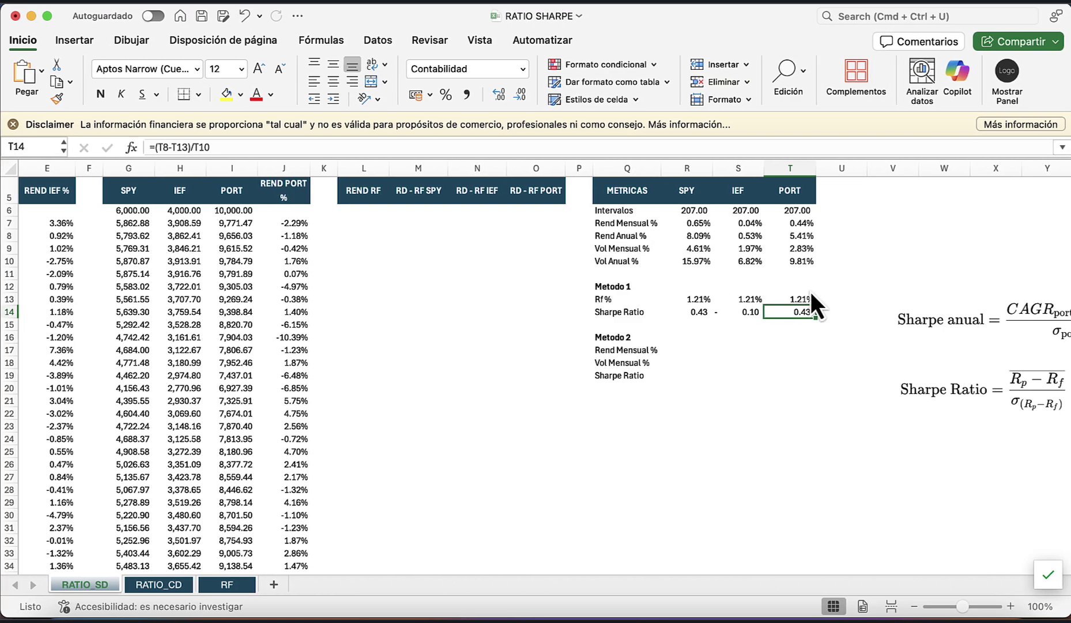
Examine the two Sharpe formulas beside the metrics table, the return data and the empty Metodo 2 rows.
scroll(729, 330, "right", 5)
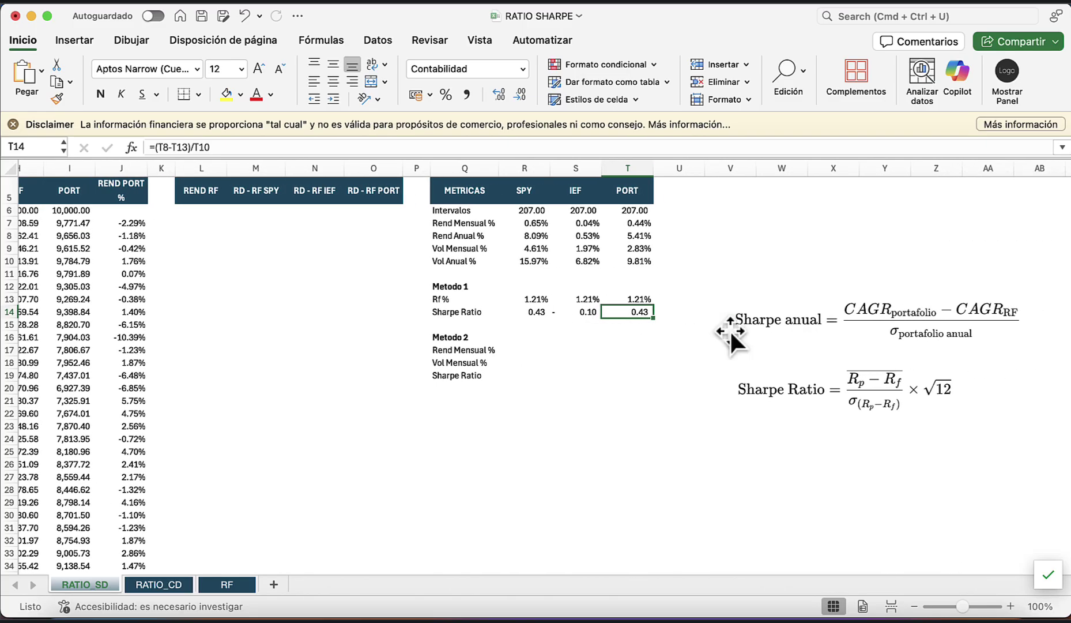
scroll(730, 329, "up", 2)
scroll(730, 330, "left", 6)
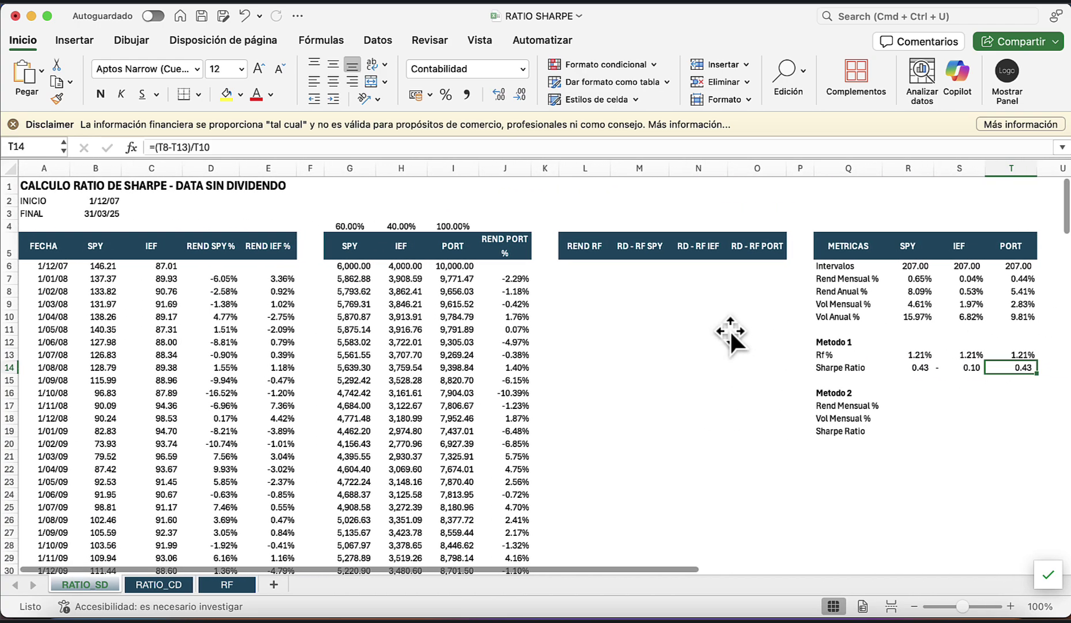
scroll(730, 331, "right", 5)
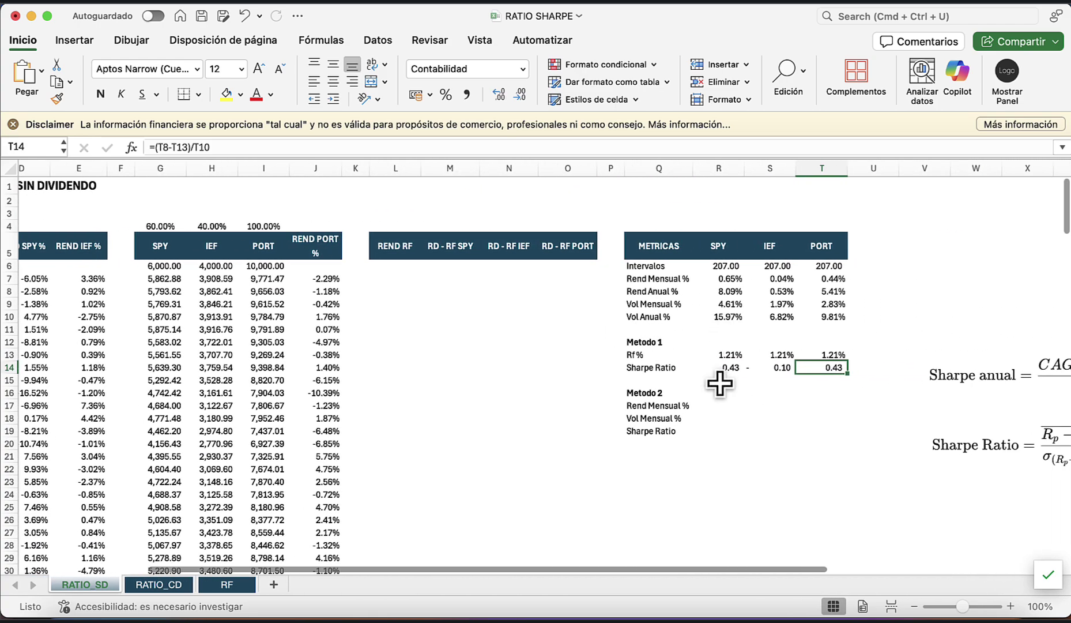
left_click(717, 405)
left_click(724, 418)
scroll(804, 406, "down", 1)
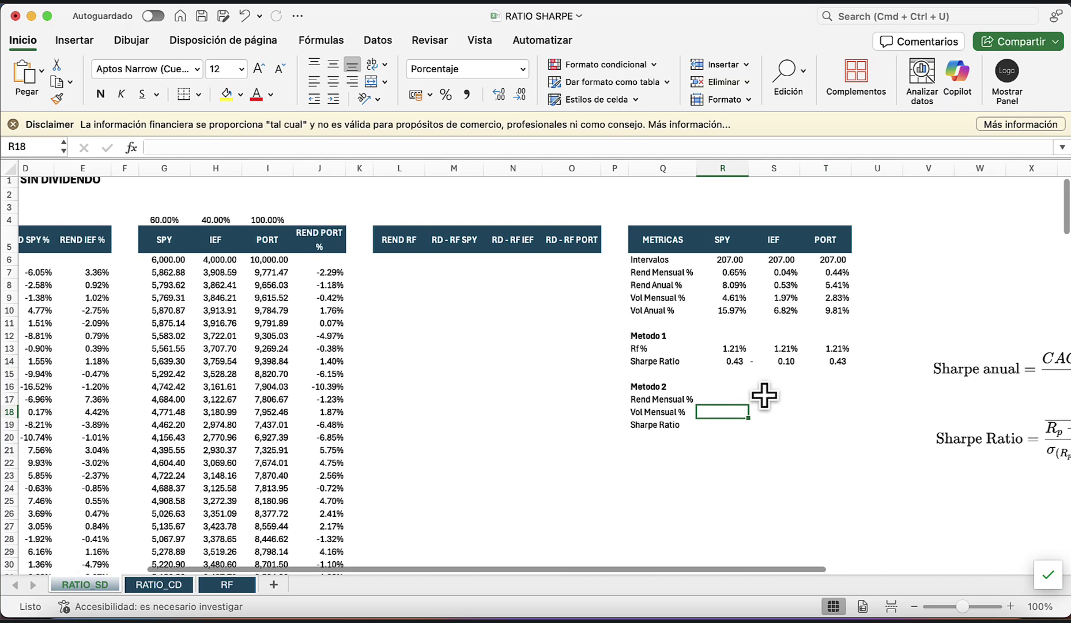
Look at the RATIO_CD sheet, return to RATIO_SD and examine the Metodo 2 Sharpe formula from cell R17.
left_click(178, 586)
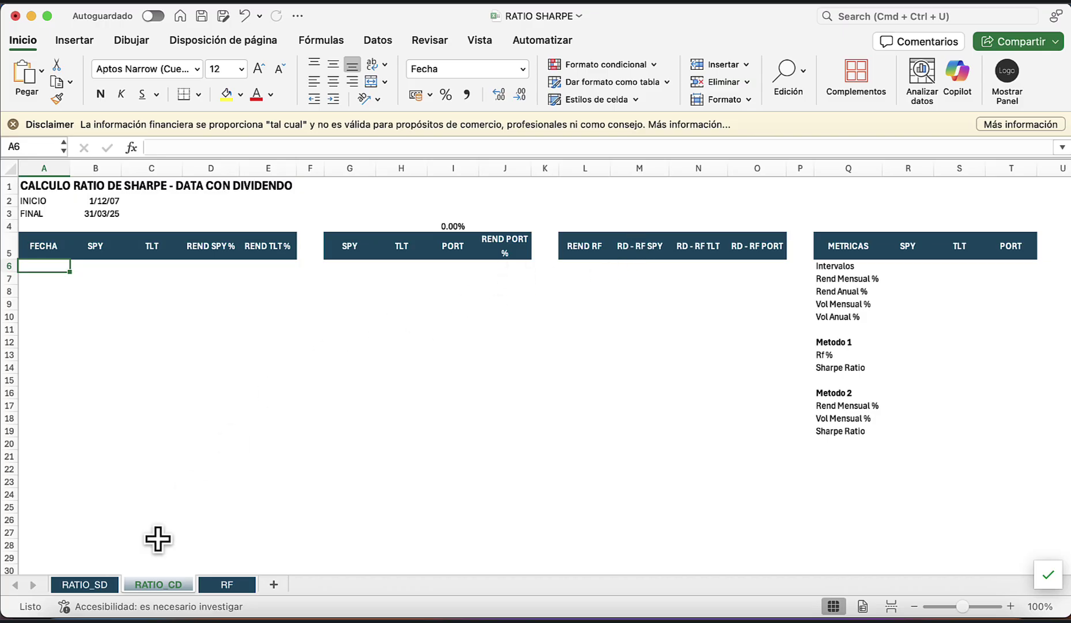
left_click(113, 584)
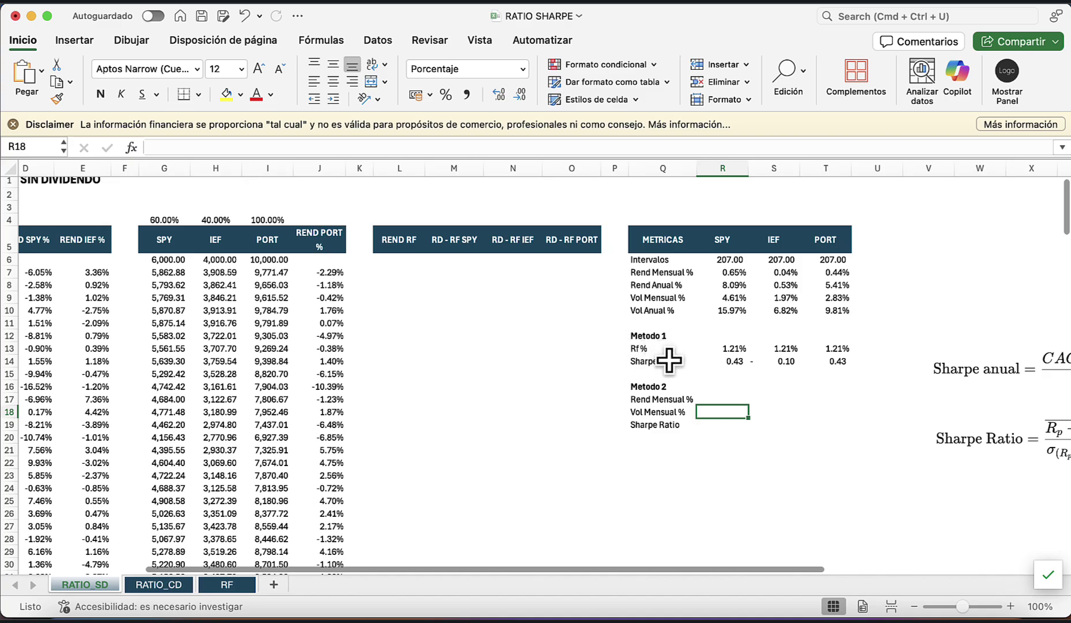
left_click(734, 397)
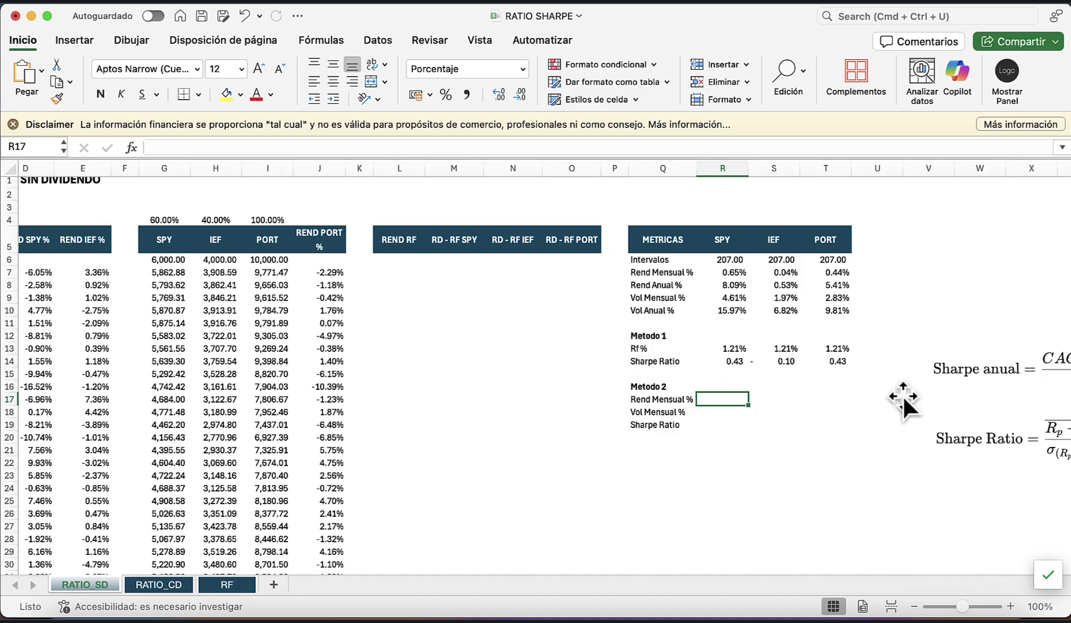
scroll(902, 394, "right", 5)
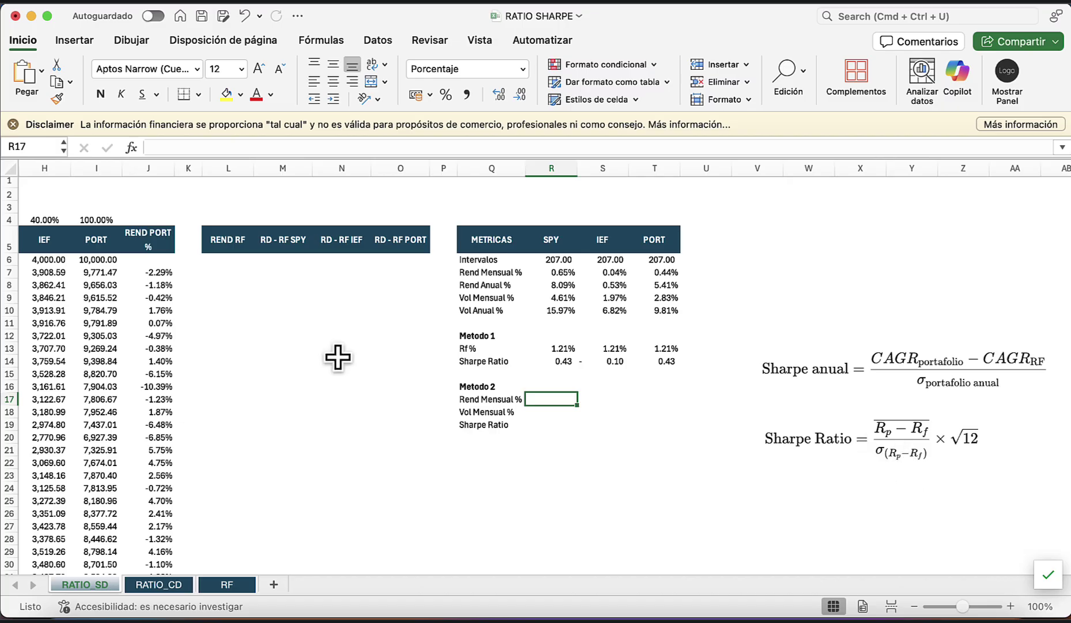
Link the first REND RF cell, L7, to the monthly Treasury bill rate with the formula =RF!D5.
scroll(338, 358, "left", 10)
scroll(346, 358, "right", 2)
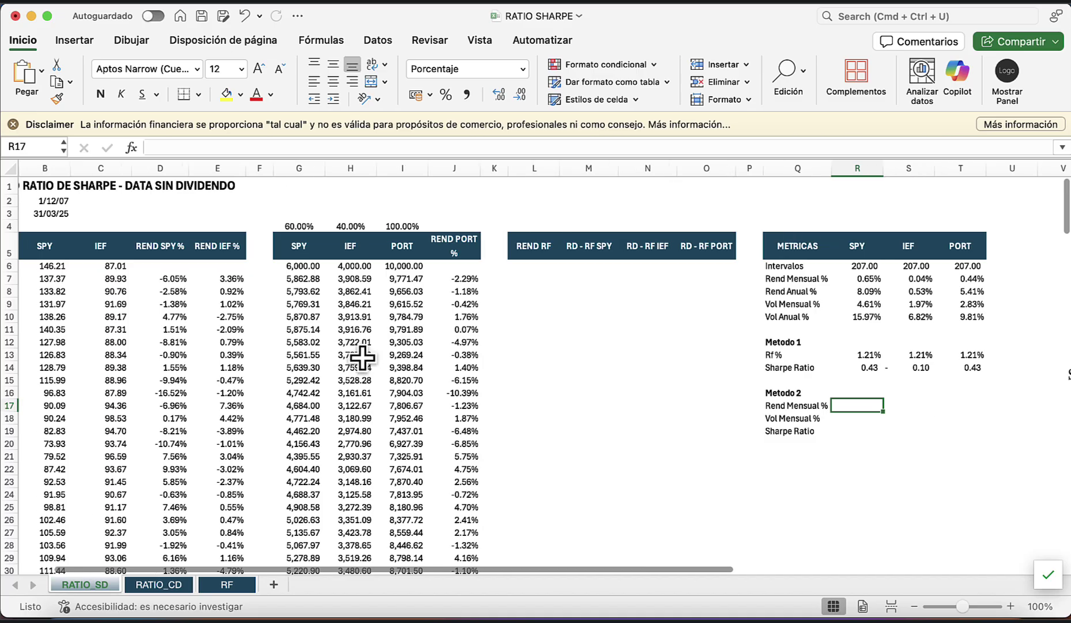
left_click(525, 280)
left_click_drag(545, 248, 703, 249)
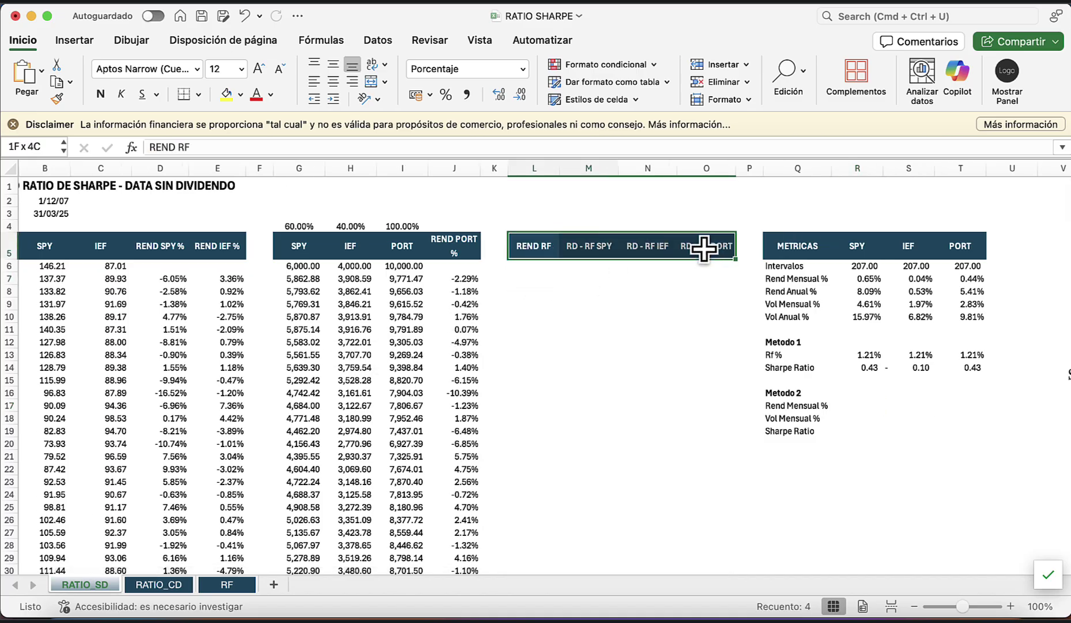
left_click(624, 326)
left_click(527, 255)
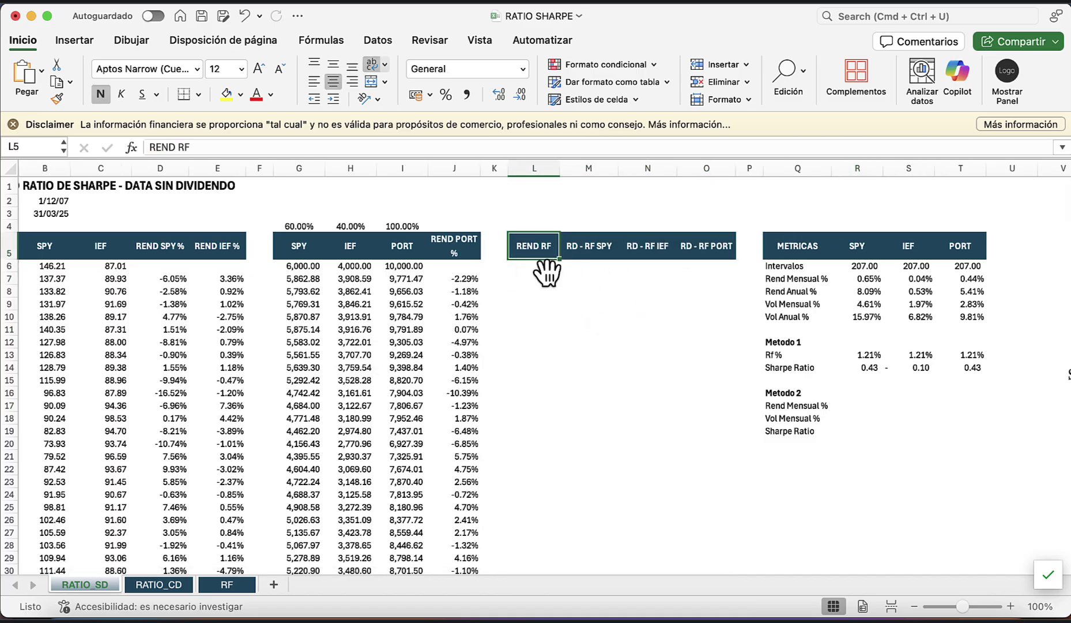
left_click(532, 278)
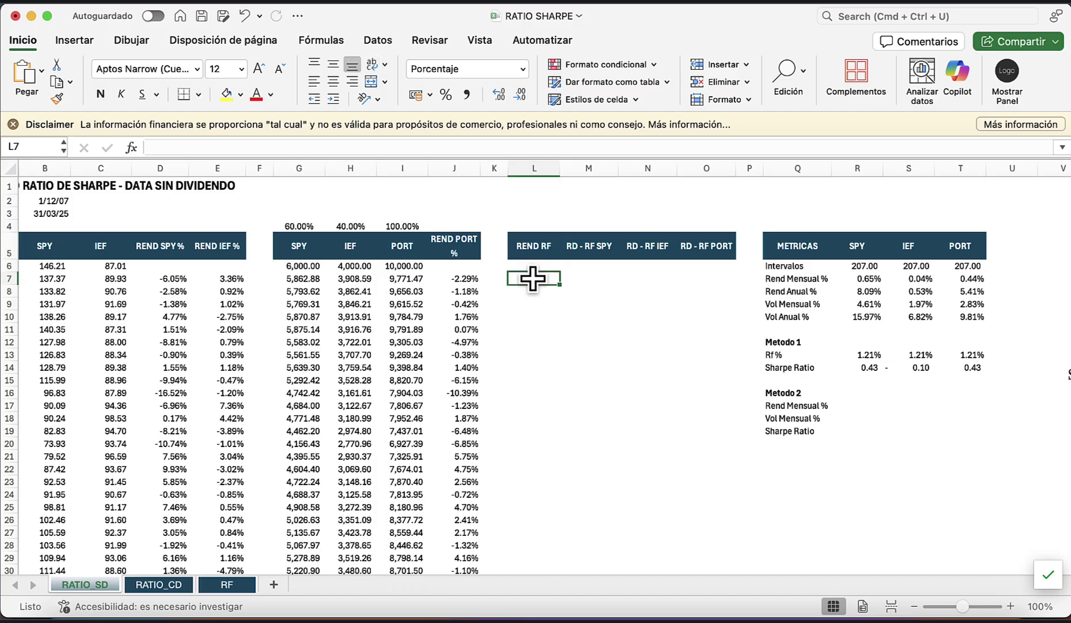
type("=")
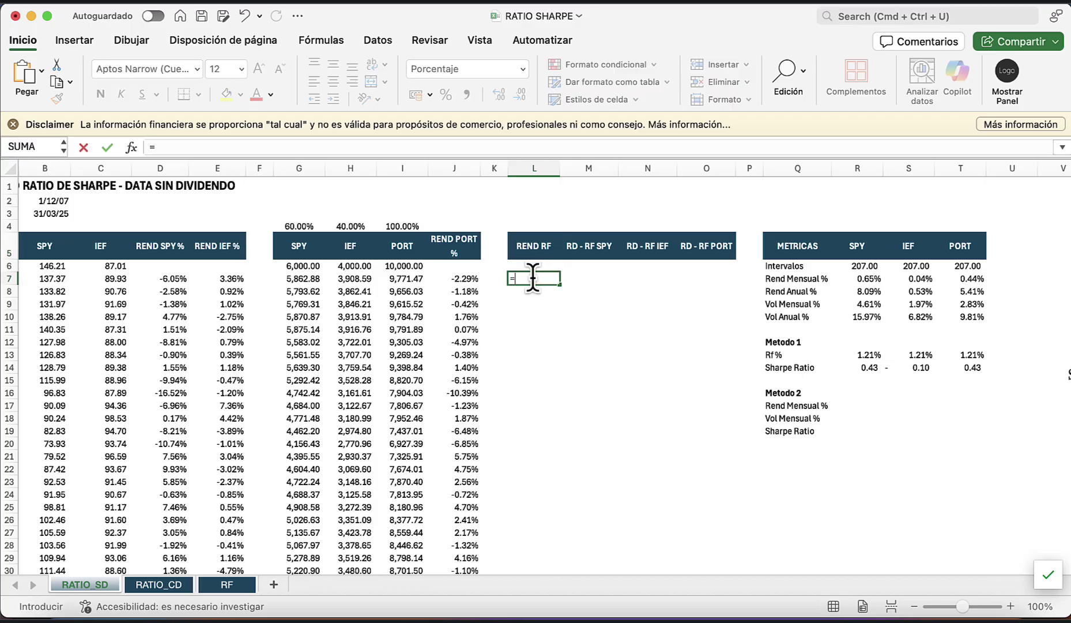
left_click(225, 585)
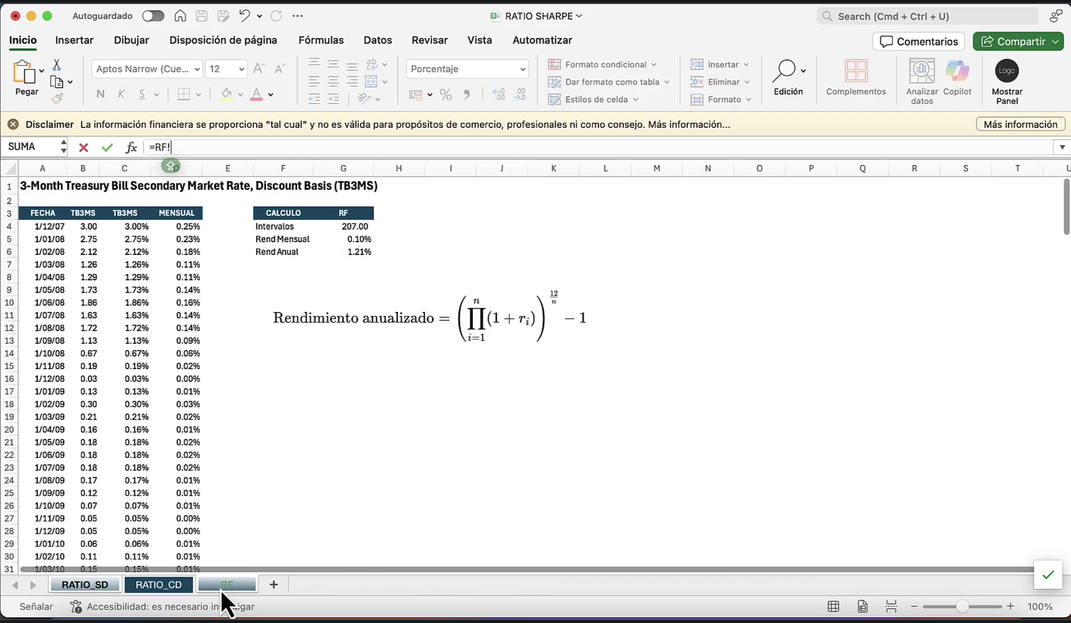
left_click(185, 240)
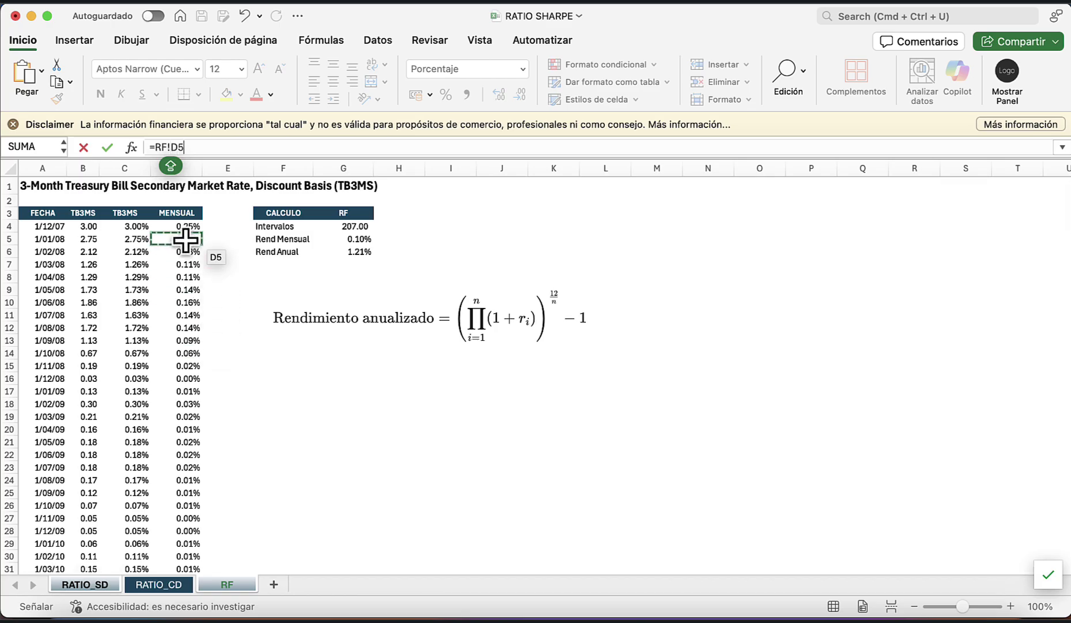
key("Return")
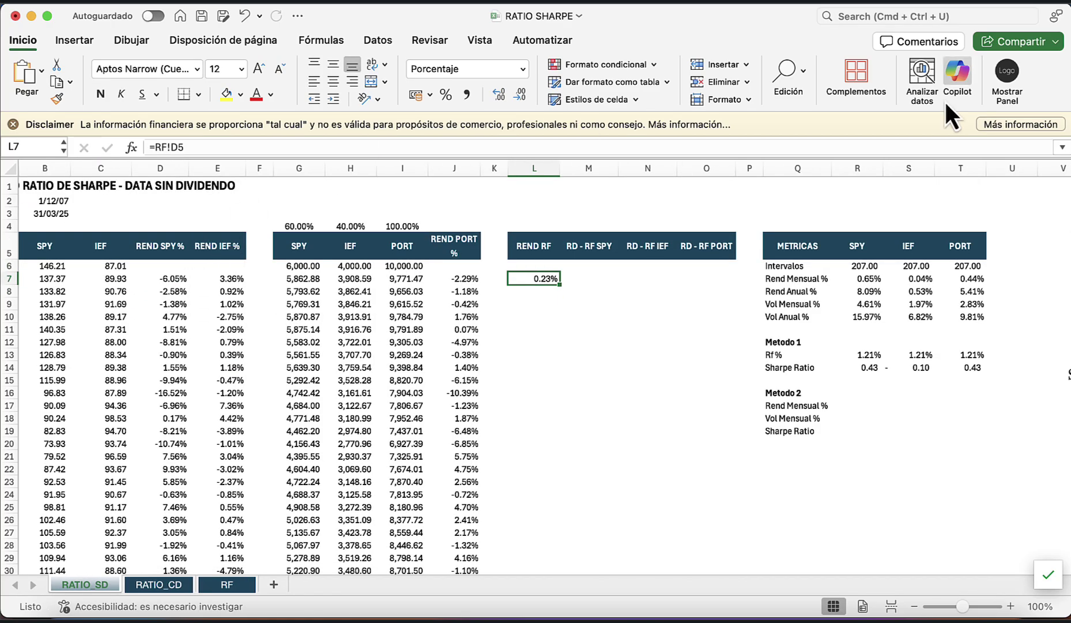
Fill the REND RF formula from L7 down column L through the last month of data.
left_click_drag(560, 284, 539, 538)
scroll(664, 399, "up", 20)
scroll(664, 400, "right", 3)
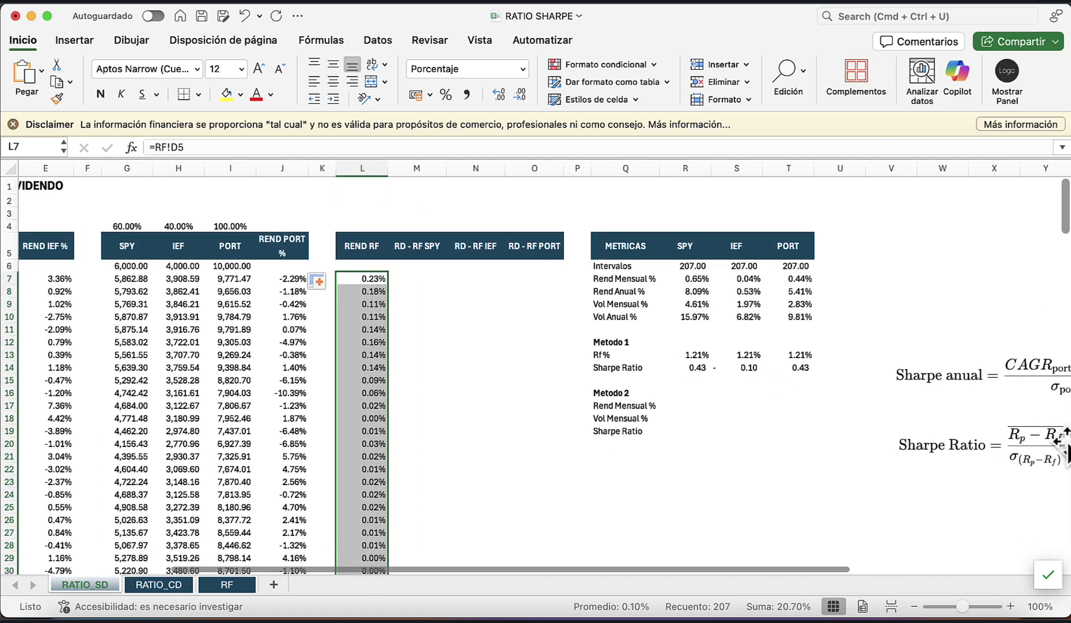
Calculate SPY's first monthly excess return over the risk-free rate in M7 with the formula =D7-L7.
left_click(430, 280)
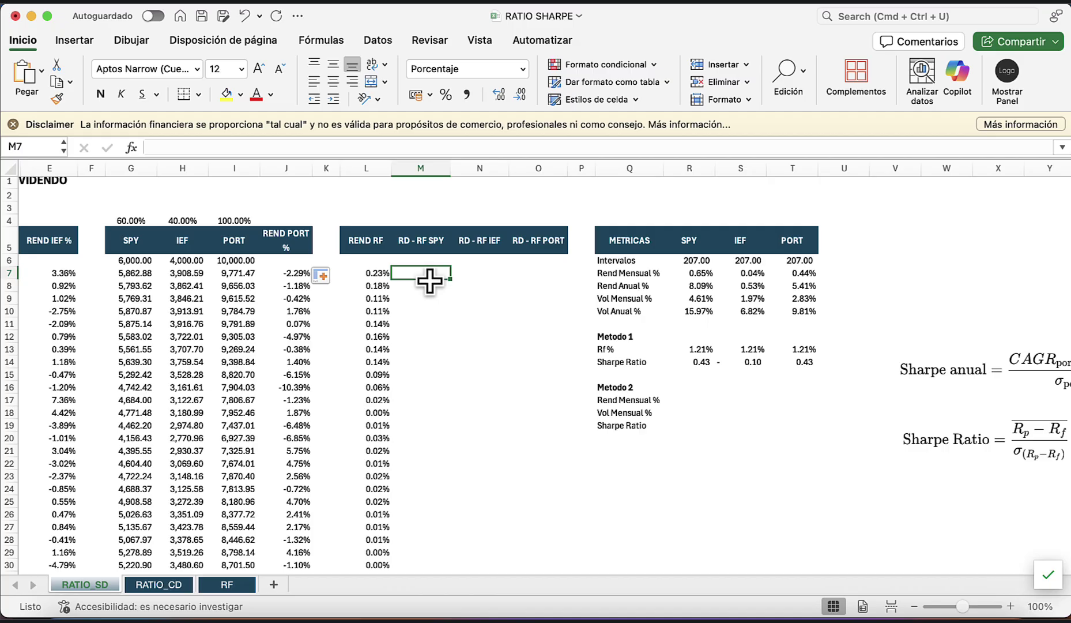
type("=")
key("Left")
key("Left")
key("Left")
key("Left")
key("Left")
key("Left")
key("Left")
key("Left")
key("Left")
key("Left")
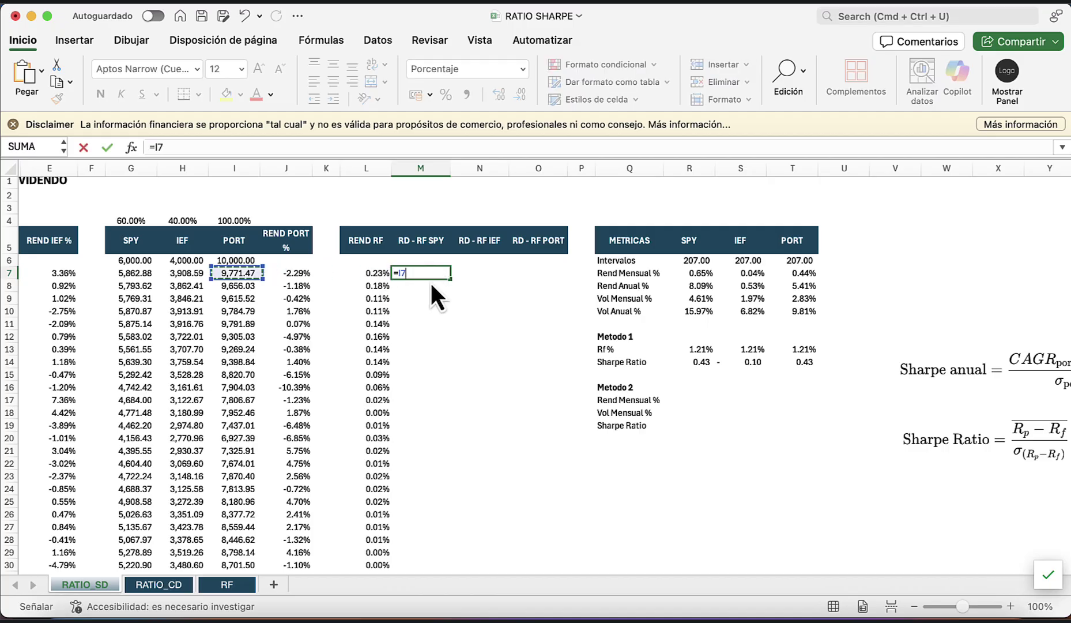
key("Left")
key("Left")
key("Right")
key("Right")
key("Right")
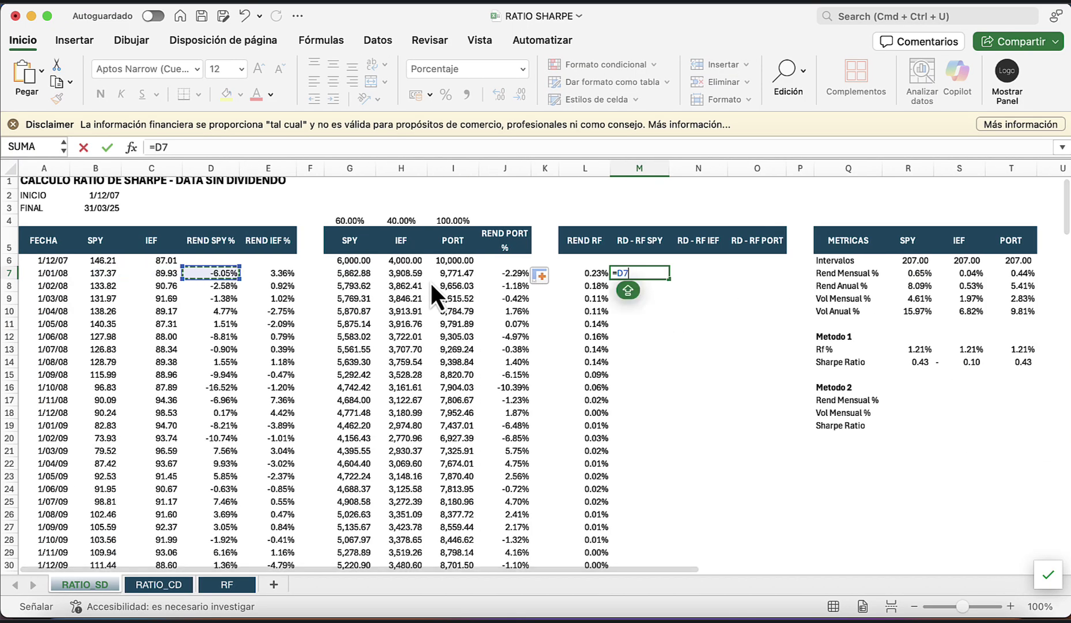
type("-")
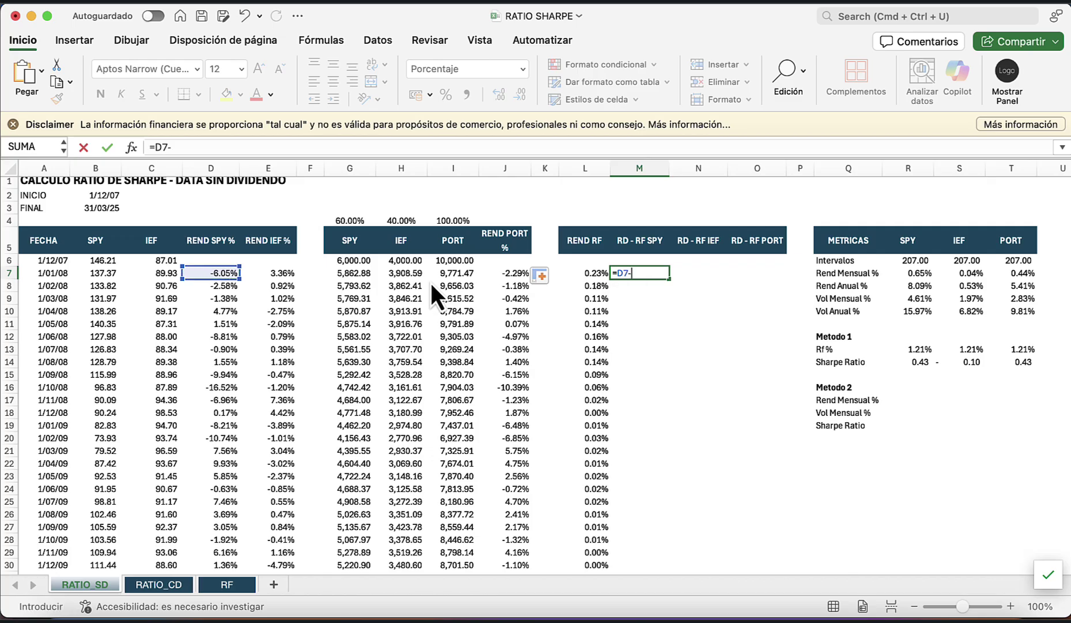
key("Left")
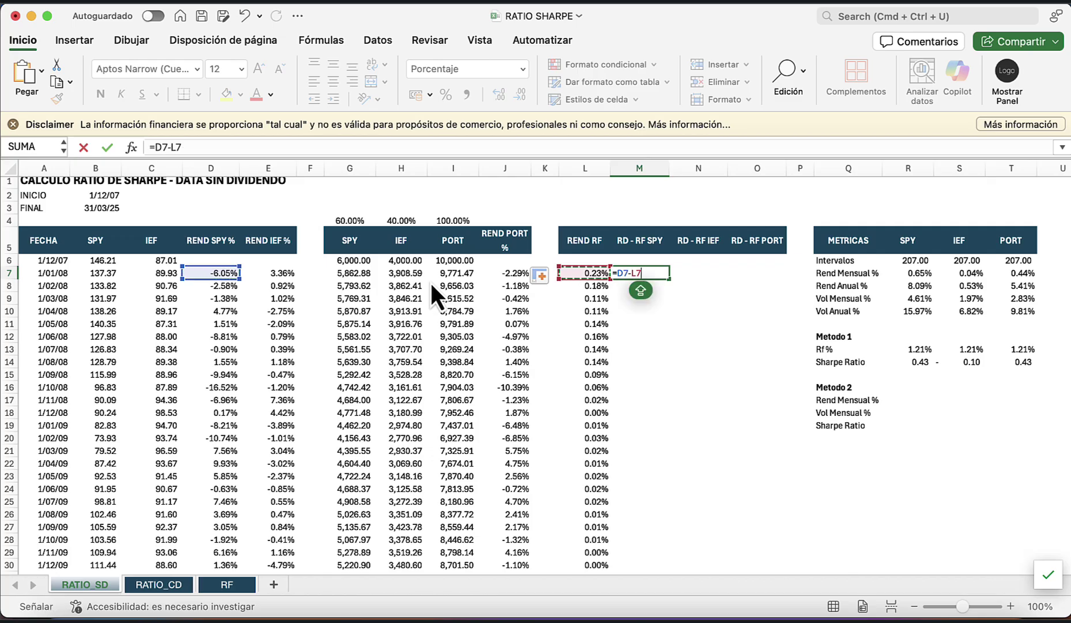
key("Return")
key("Up")
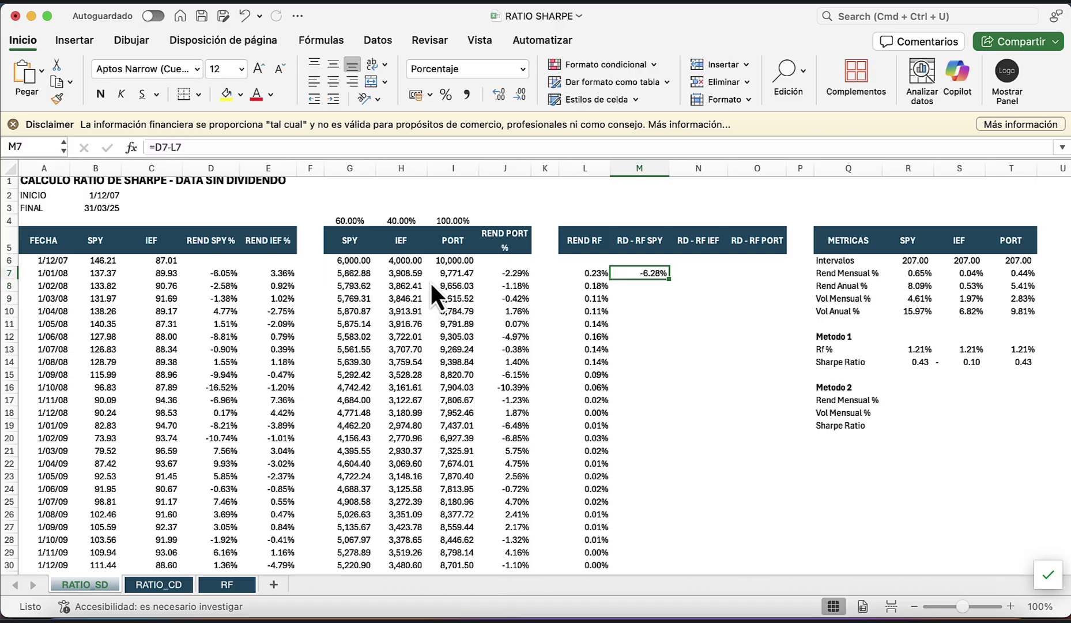
Calculate IEF's first monthly excess return over the risk-free rate in N7 with the formula =E7-L7.
key("Right")
type("=")
key("Left")
key("Left")
key("Left")
key("Left")
key("Left")
key("Left")
key("Left")
key("Left")
key("Left")
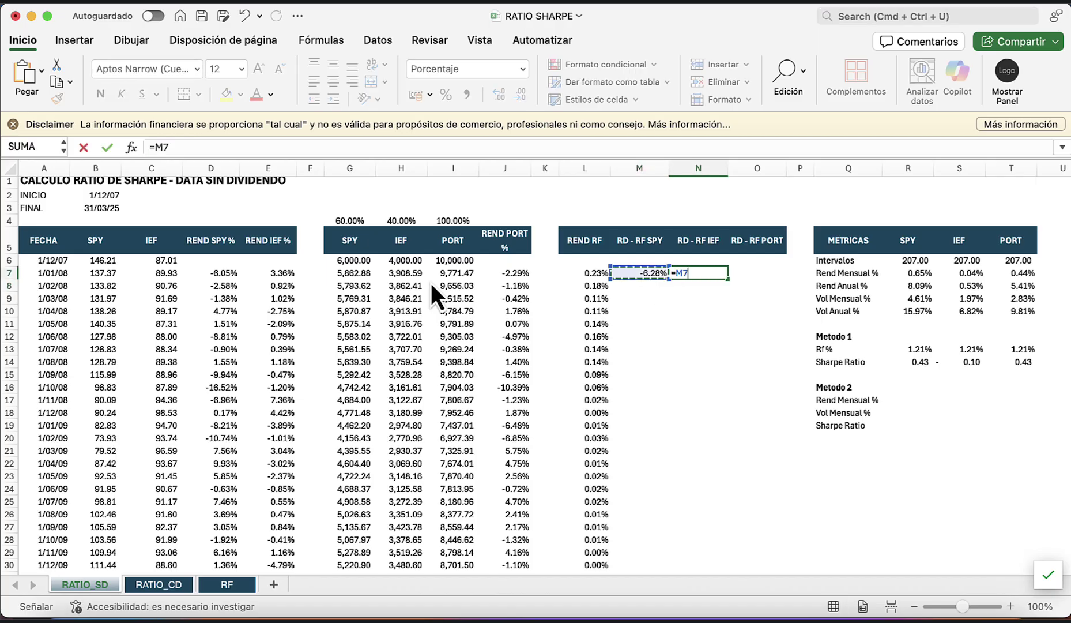
type("-")
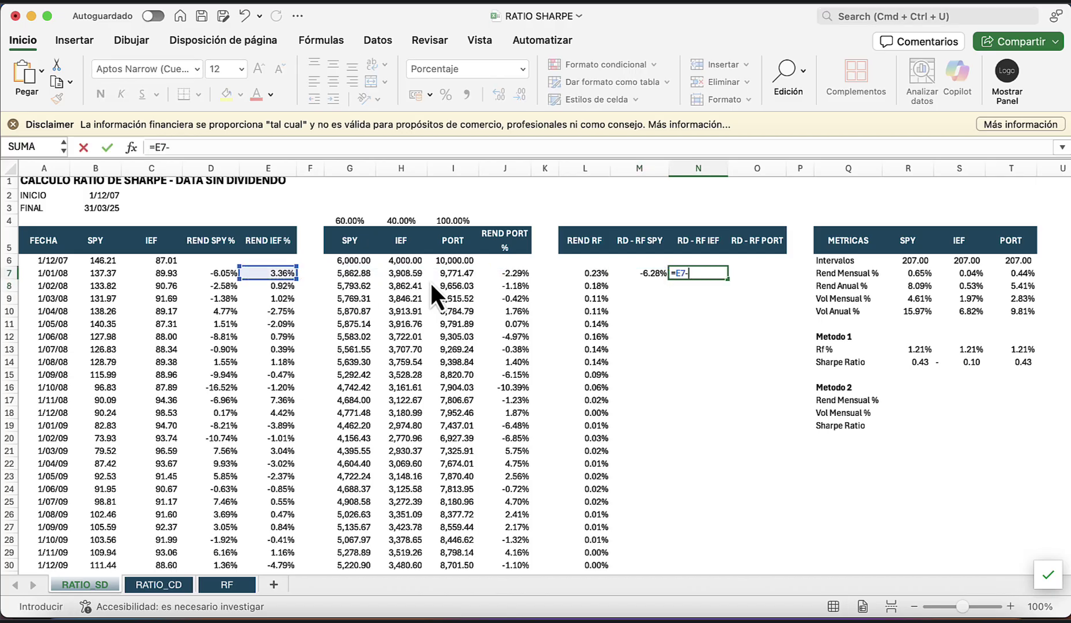
key("Left")
key("Left")
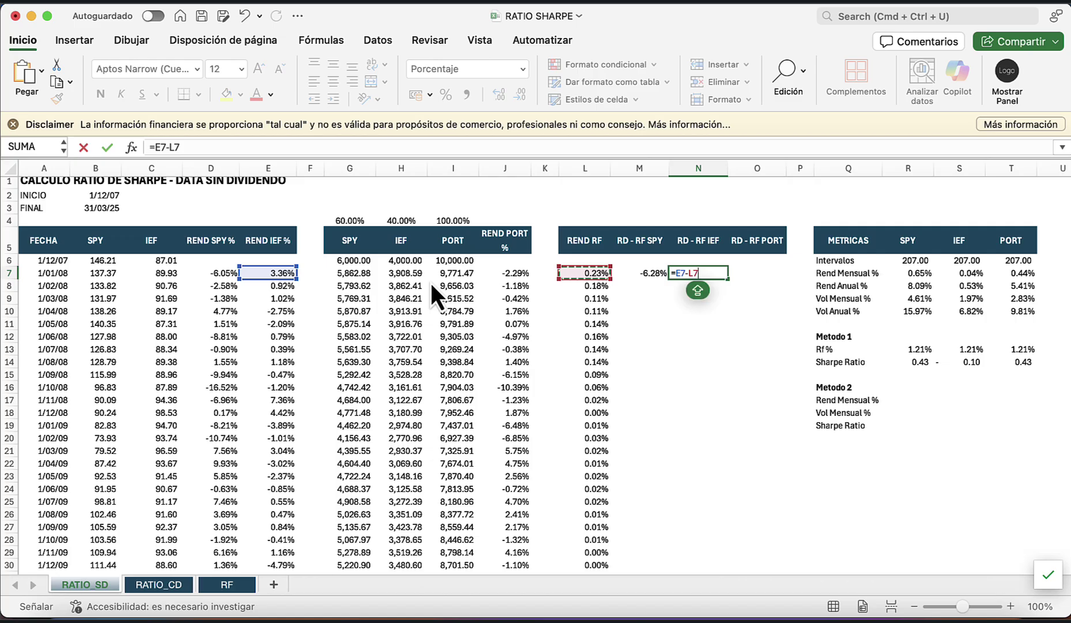
key("Return")
key("Up")
Fill the SPY and IEF excess return formulas in M7:N7 down through the last month of data.
key("Left")
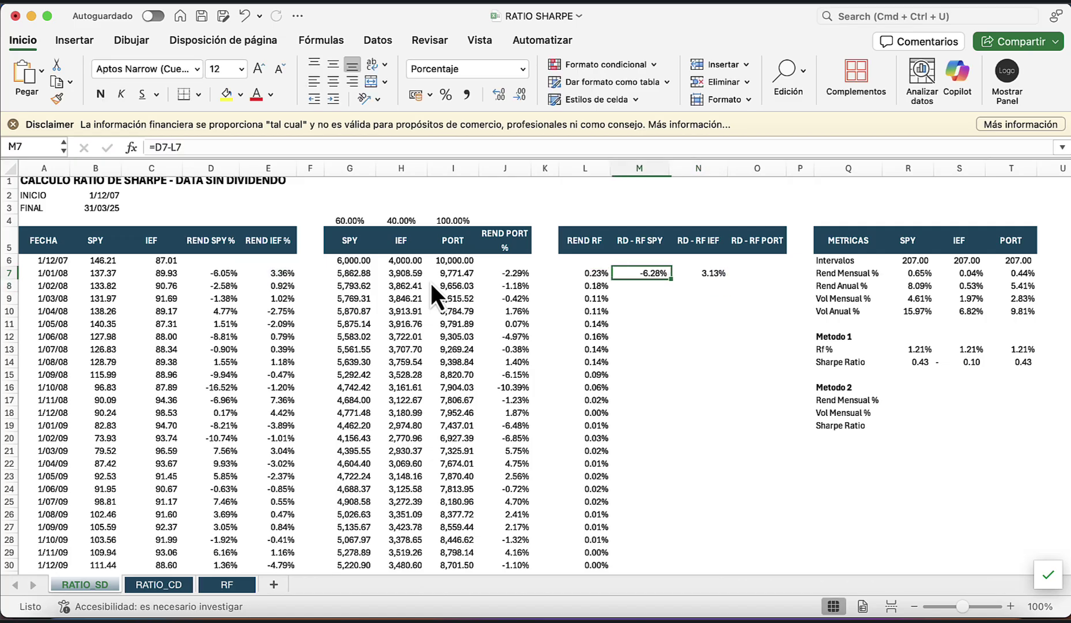
key("shift+Right")
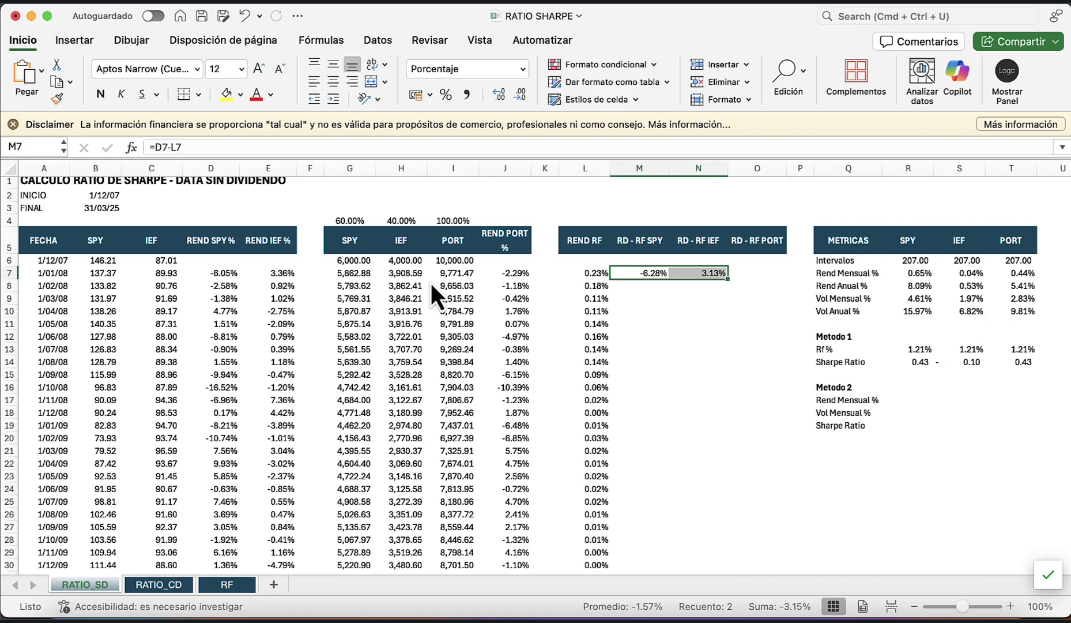
double_click(727, 278)
Calculate the portfolio's excess return in O7 with the formula =J7-L7 and fill it down the RD - RF PORT column.
left_click(756, 272)
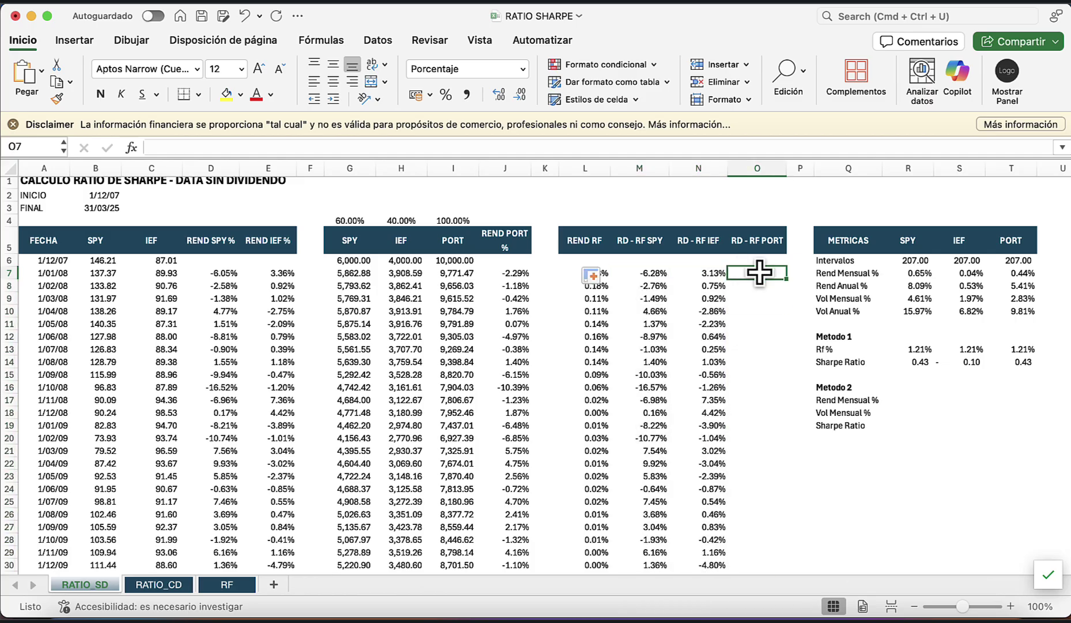
type("=")
key("Left")
key("Left")
key("Left")
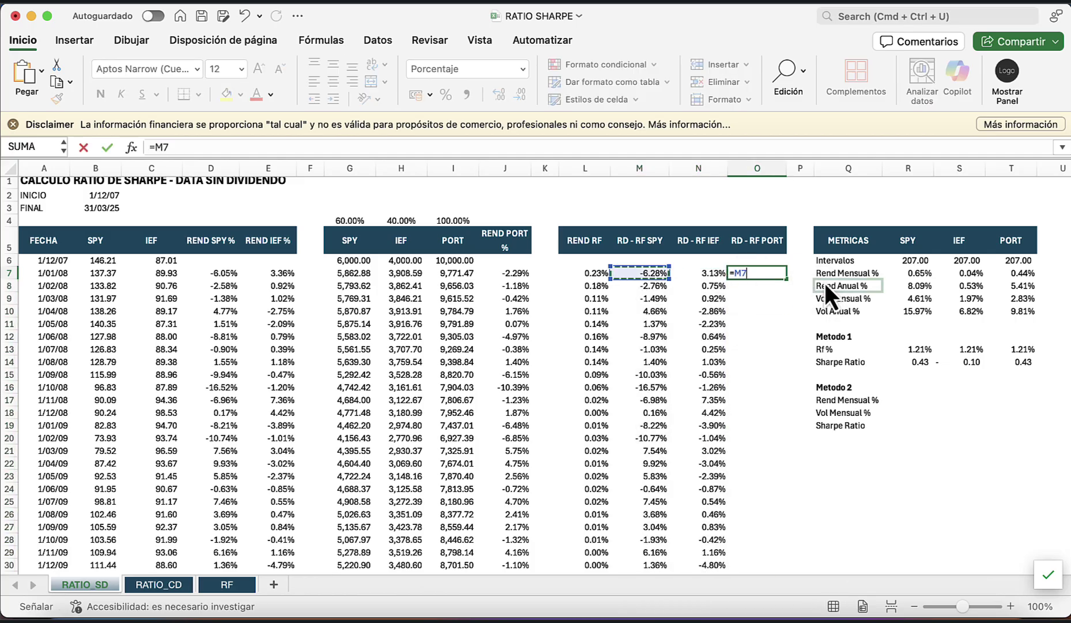
key("Left")
key("Left")
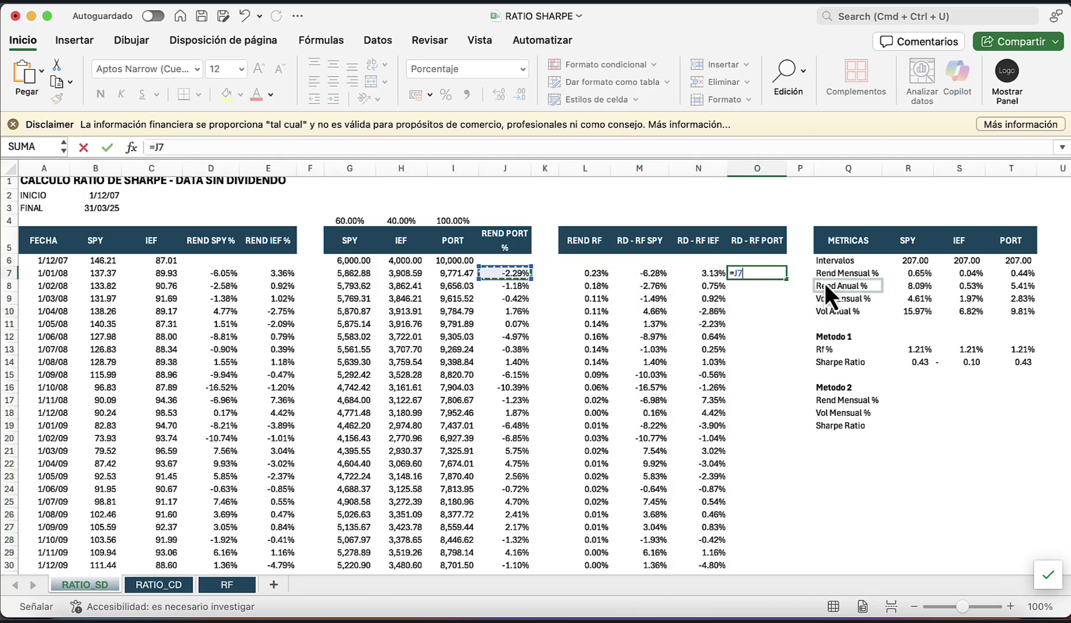
type("-")
key("Left")
key("Left")
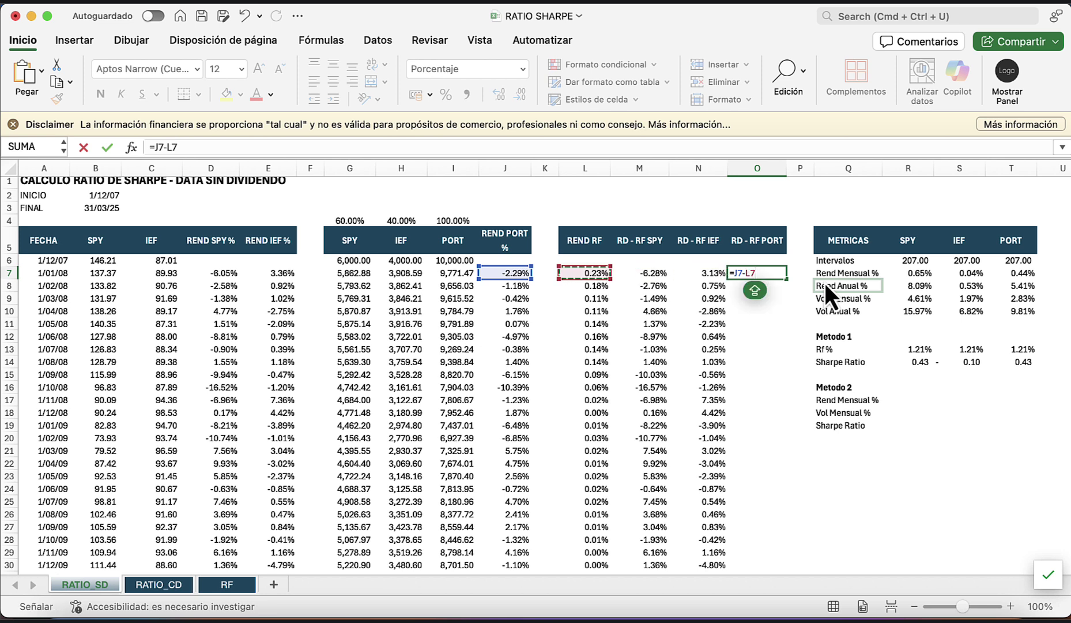
key("Tab")
key("Left")
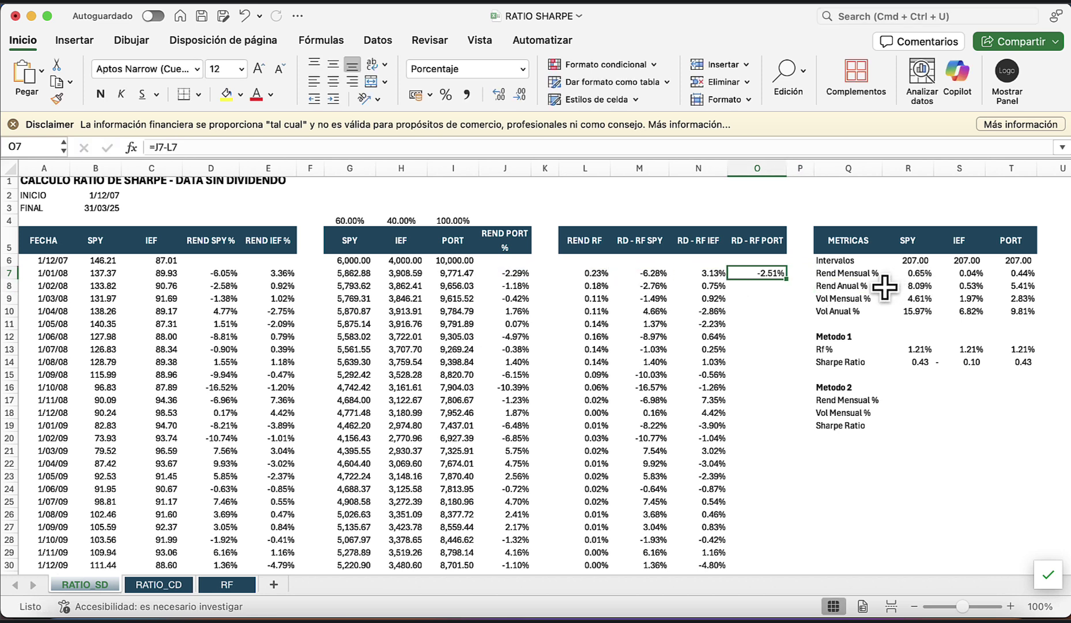
double_click(783, 281)
Calculate SPY's Metodo 2 Rend Mensual % in R17 with the formula =PROMEDIO(M7:M213).
scroll(796, 341, "right", 5)
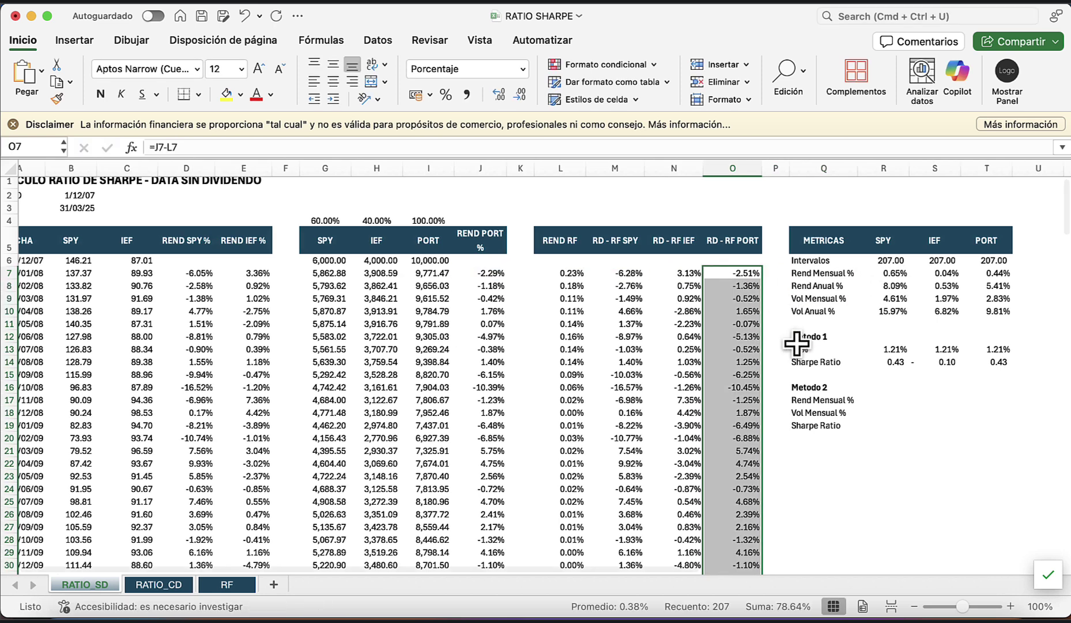
scroll(805, 372, "right", 3)
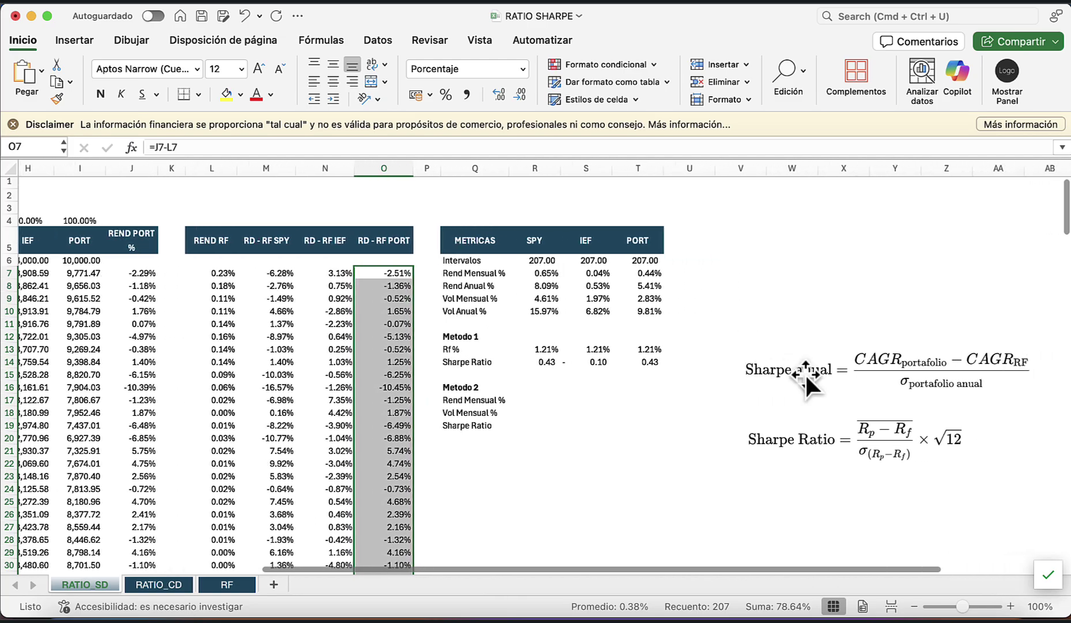
scroll(805, 373, "left", 4)
scroll(804, 373, "left", 2)
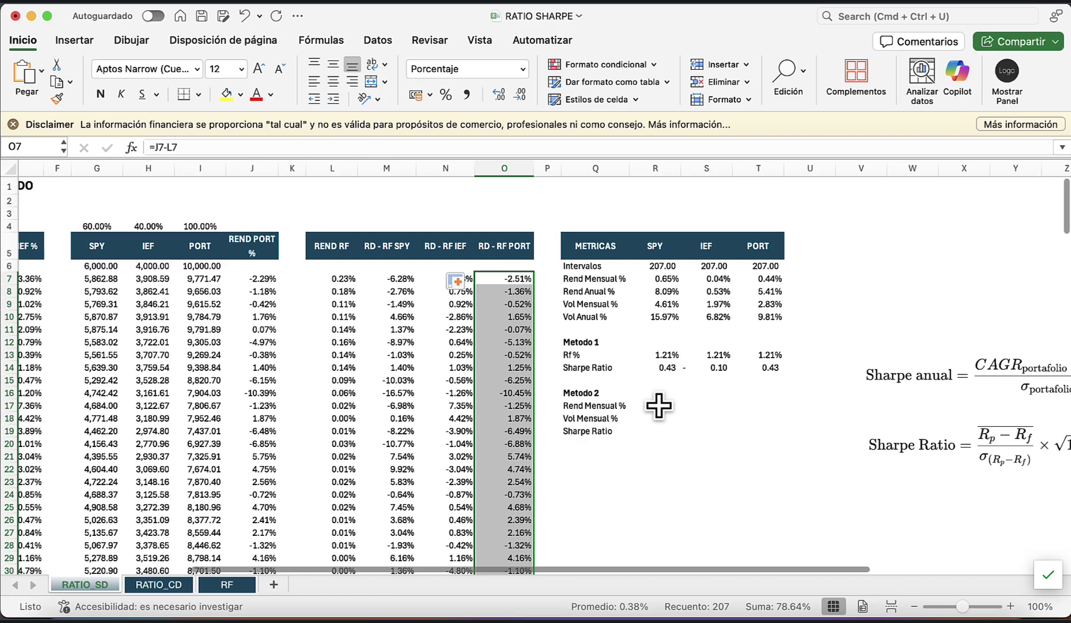
left_click(659, 405)
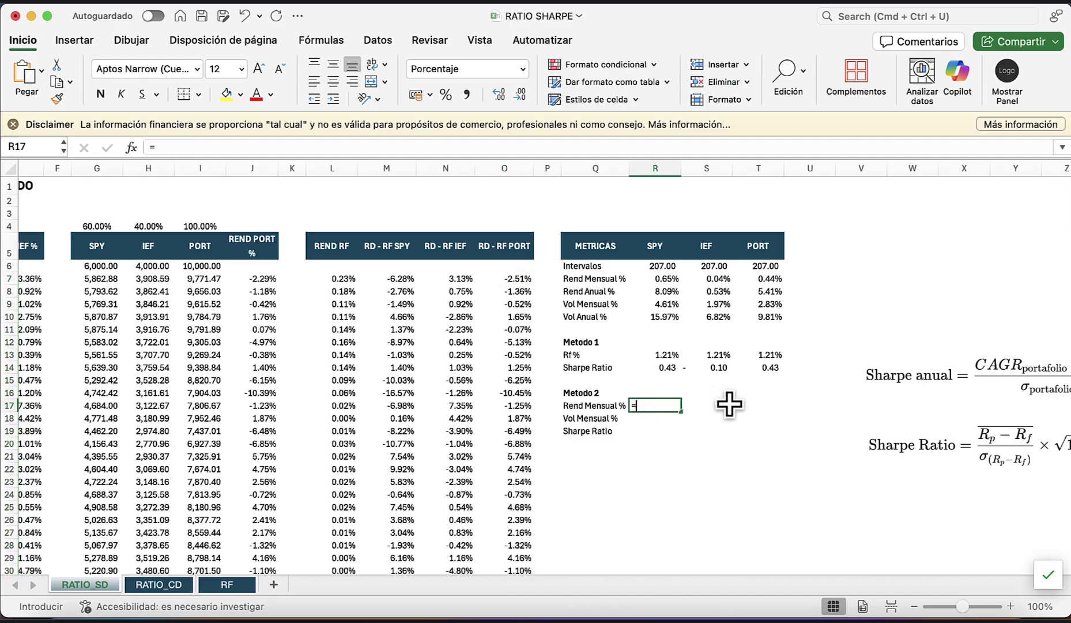
type("=PROME")
key("Tab")
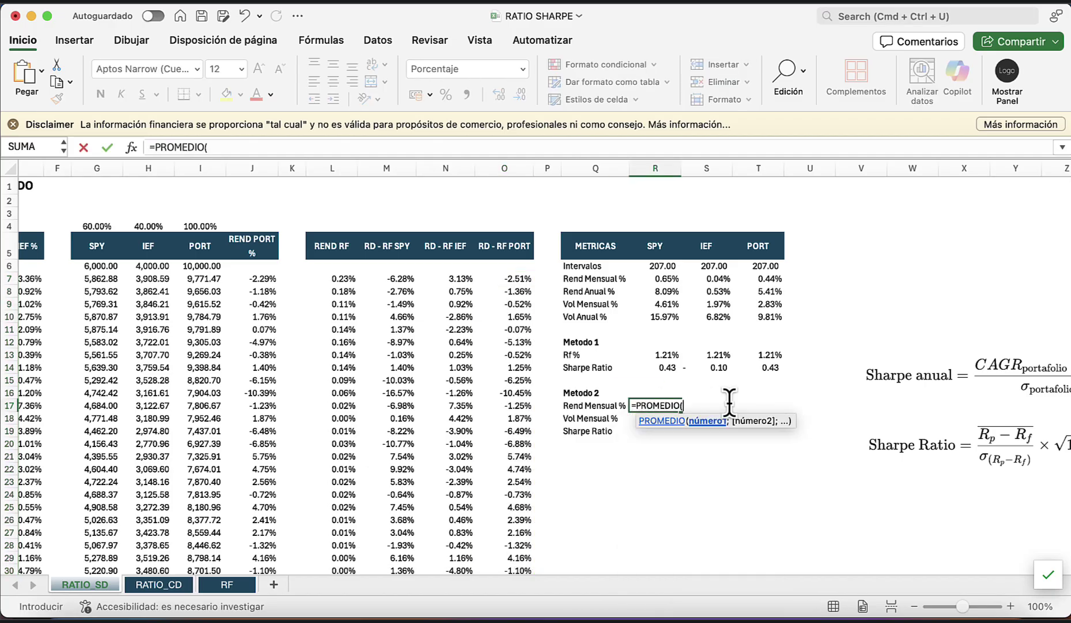
key("Left")
key("Left")
key("Left")
key("Left")
key("Up")
key("Up")
key("Up")
key("Up")
key("Left")
key("Up")
key("Up")
key("Up")
key("Up")
key("Up")
key("Up")
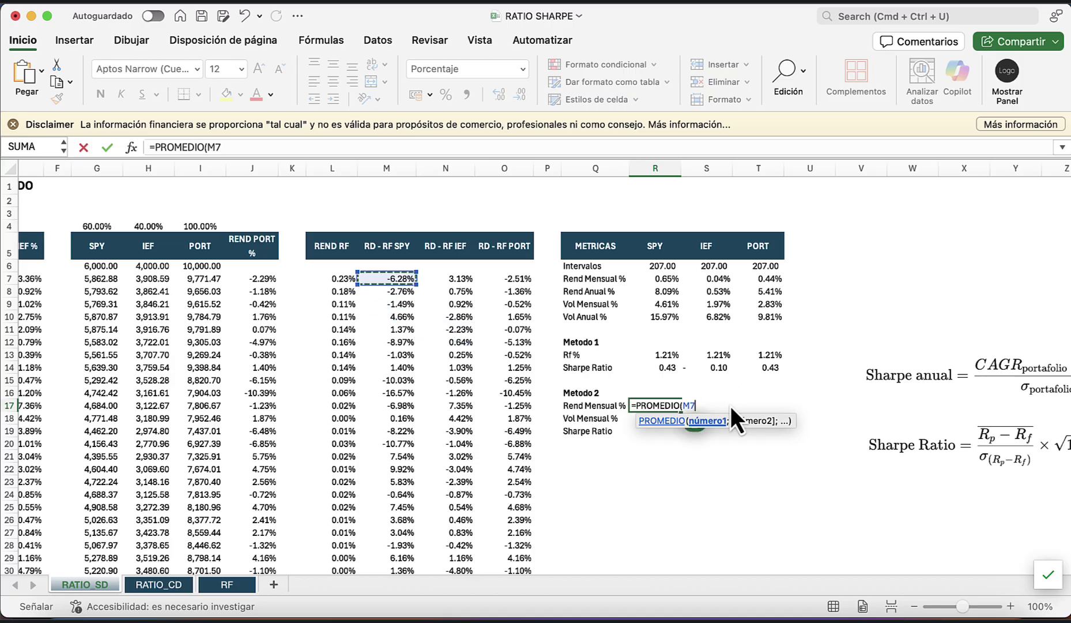
key("super+shift+Down")
type(")")
key("Return")
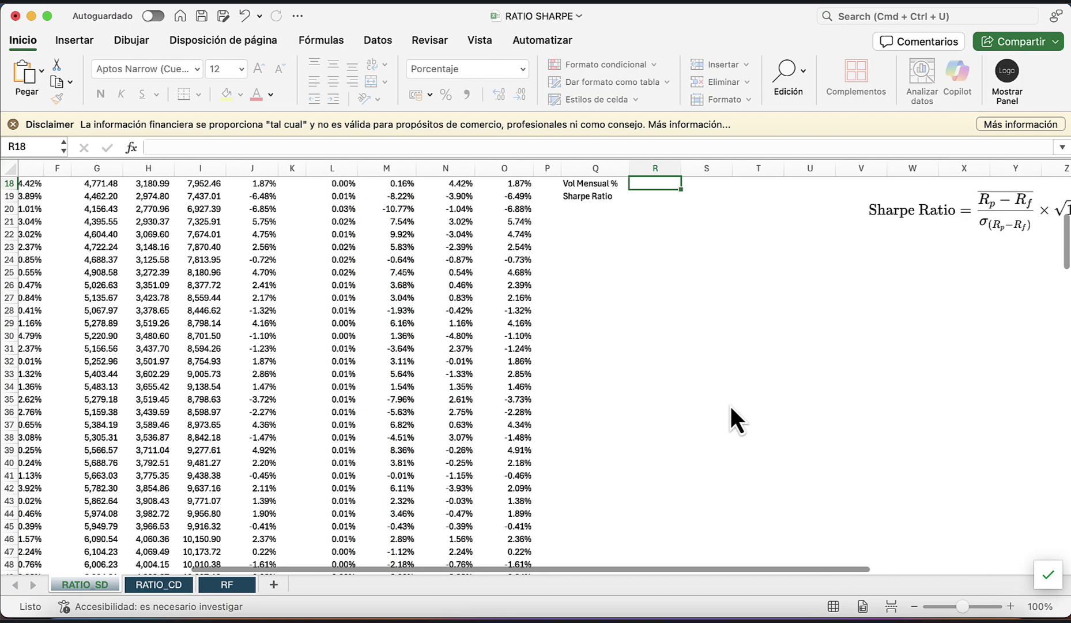
Copy the Metodo 2 Rend Mensual % formula from R17 across to the IEF and PORT cells, S17:T17.
key("Up")
key("Up")
key("Up")
key("Up")
key("Up")
key("Up")
key("Up")
key("Up")
key("Up")
key("Up")
key("Up")
scroll(730, 405, "up", 3)
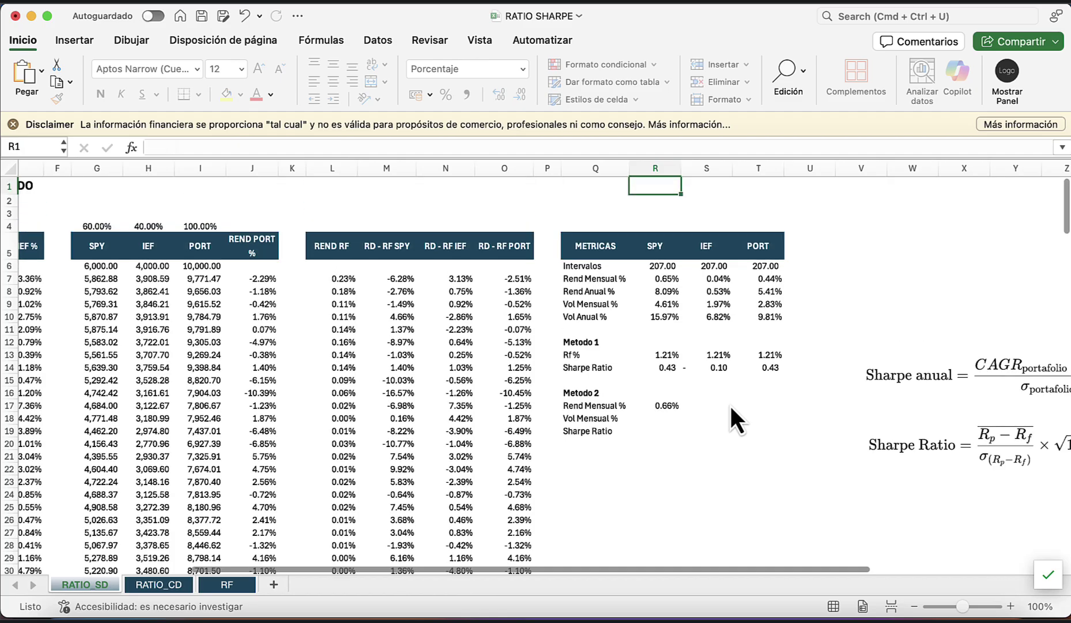
left_click(678, 407)
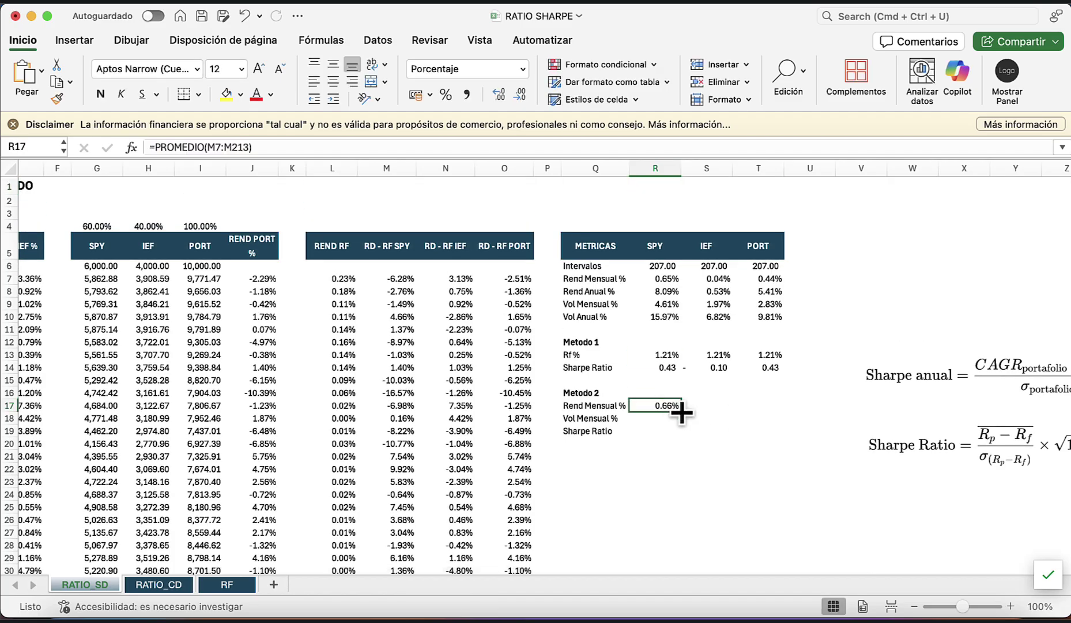
left_click_drag(681, 412, 778, 409)
scroll(779, 409, "left", 1)
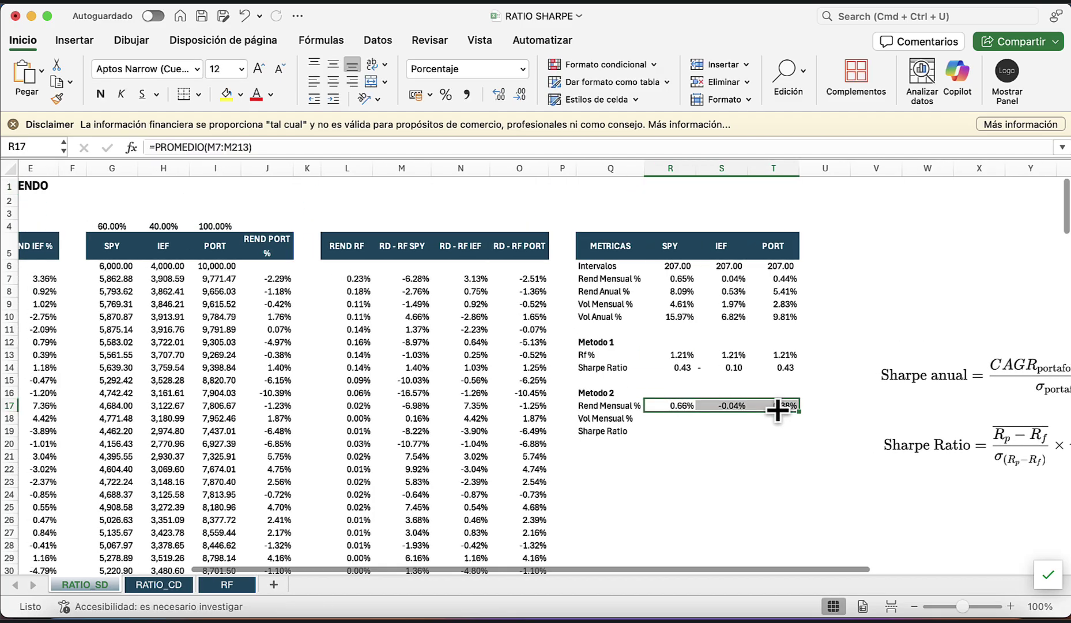
Calculate SPY's Metodo 2 Vol Mensual % in R18 with the formula =DESVEST(M7:M213).
left_click(683, 419)
scroll(686, 419, "left", 1)
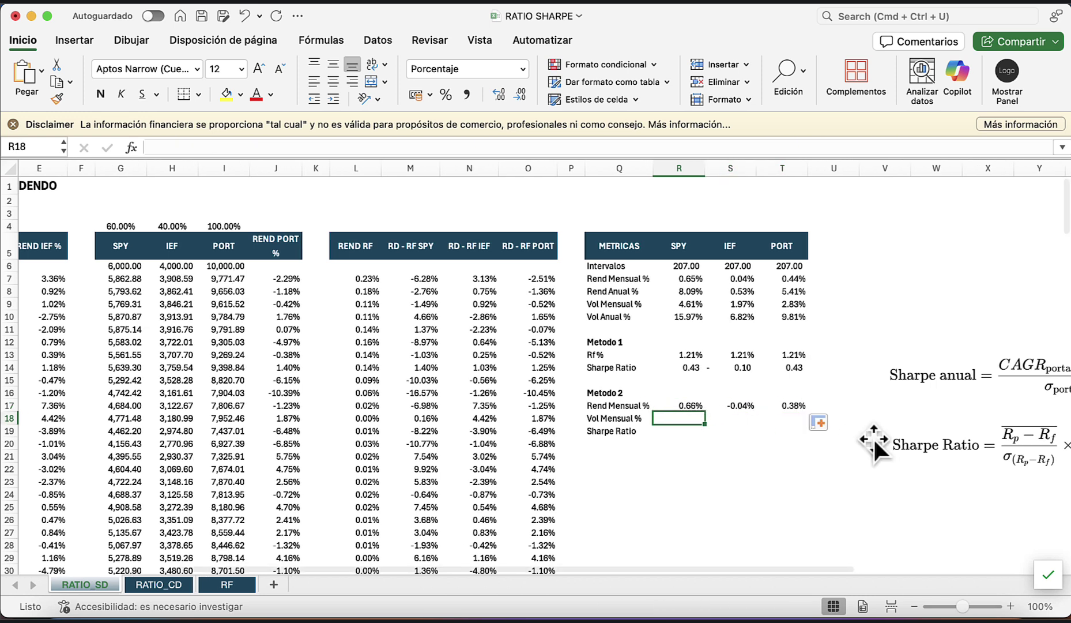
type("=DE")
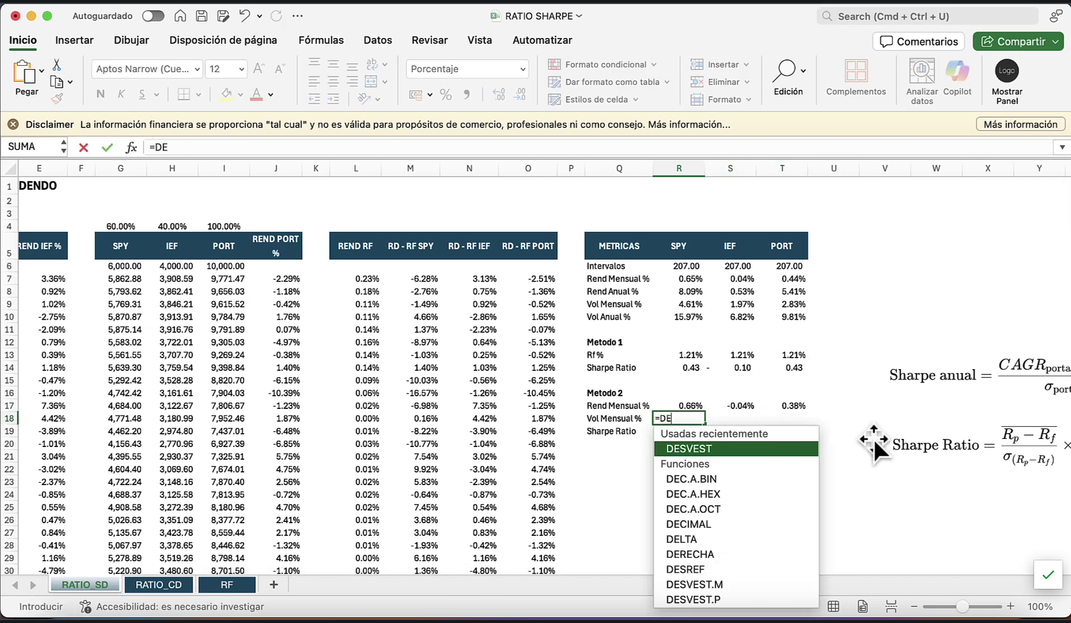
key("Tab")
key("Left")
key("Up")
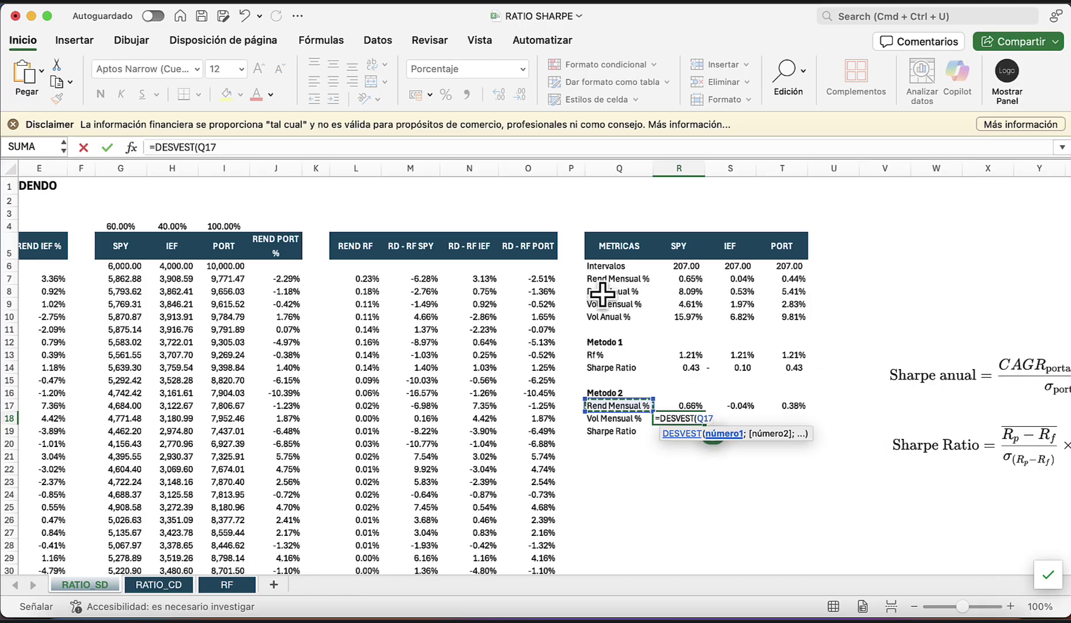
left_click(434, 280)
key("ctrl+shift+Down")
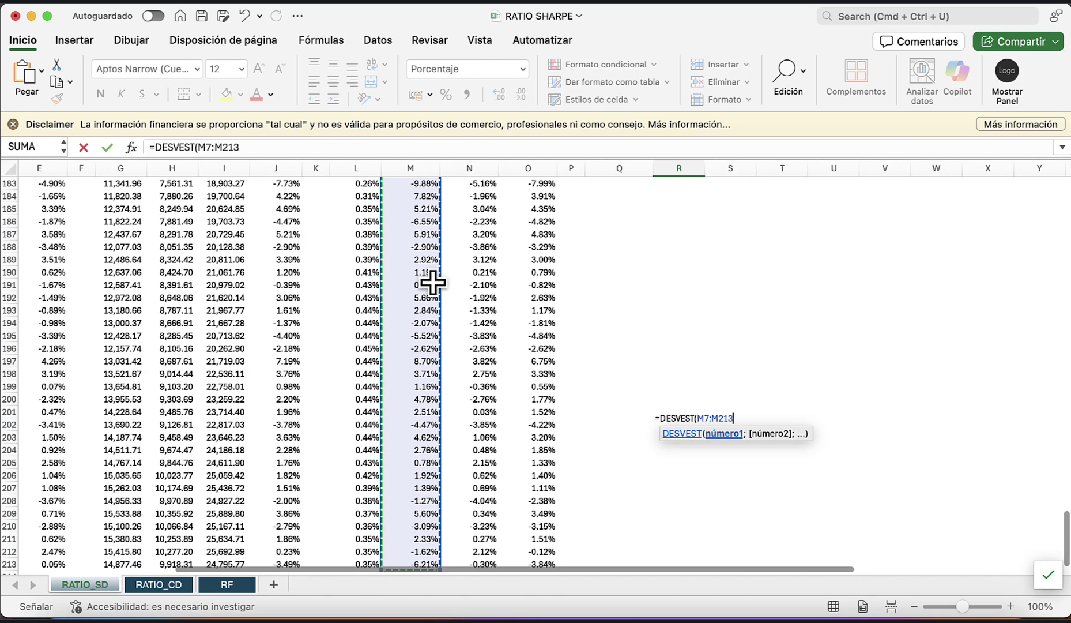
key("Return")
Copy the Metodo 2 Vol Mensual % formula from R18 across to the IEF and PORT cells, S18:T18.
key("Up")
key("Up")
key("Up")
key("Up")
key("Up")
key("Up")
key("Up")
key("Up")
key("Up")
key("Up")
key("Up")
key("Up")
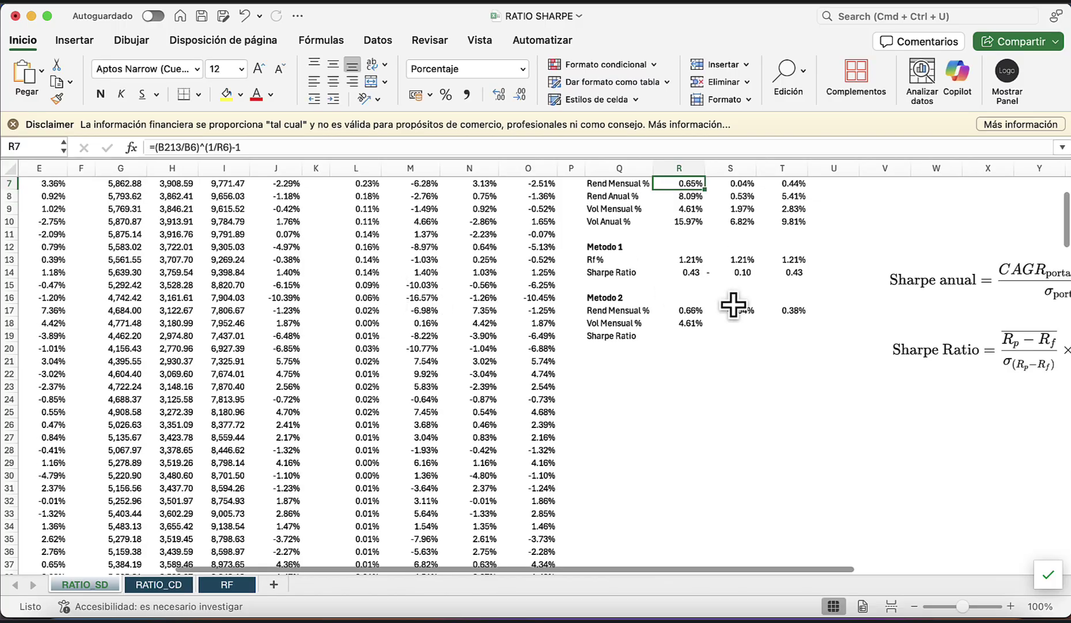
left_click(701, 334)
left_click(689, 325)
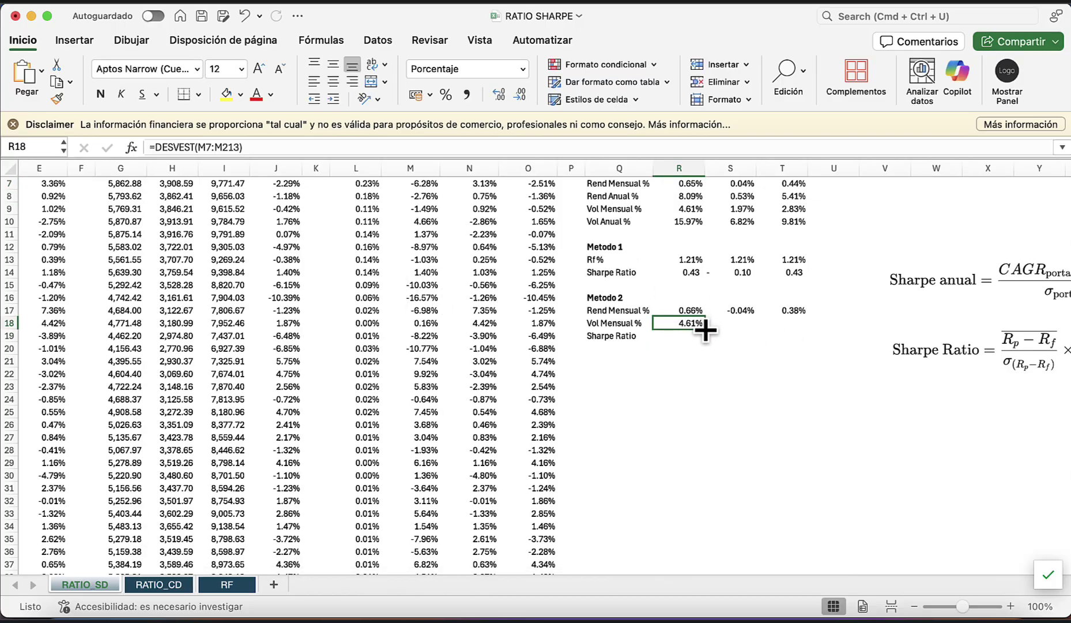
left_click_drag(704, 329, 784, 343)
Calculate SPY's annualised Metodo 2 Sharpe Ratio in R19 with the formula =R17/R18*RAIZ(12).
scroll(772, 353, "right", 3)
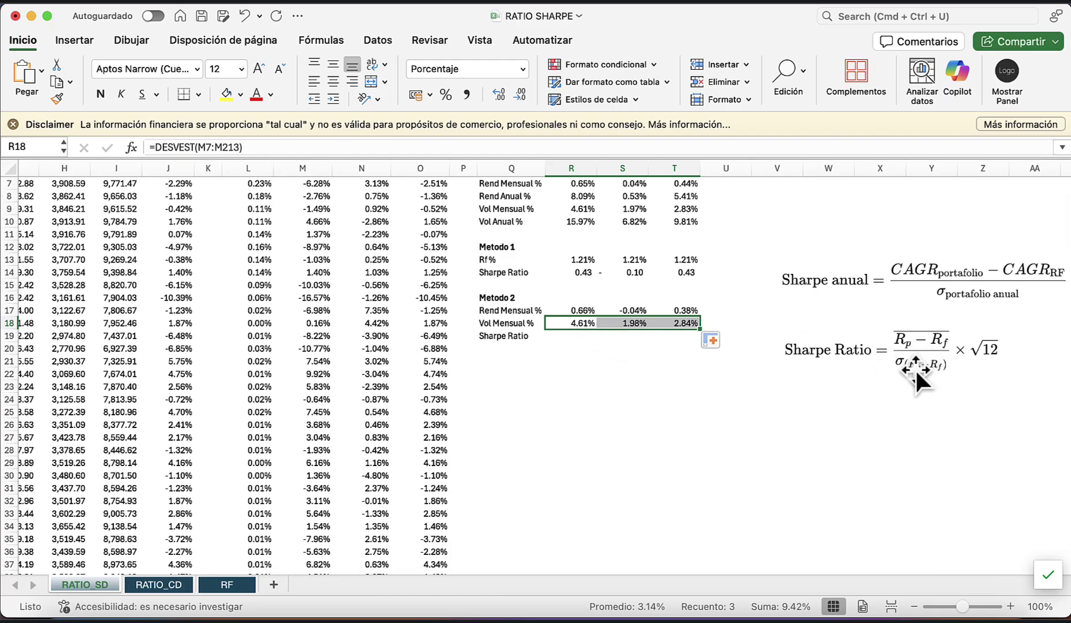
left_click(579, 340)
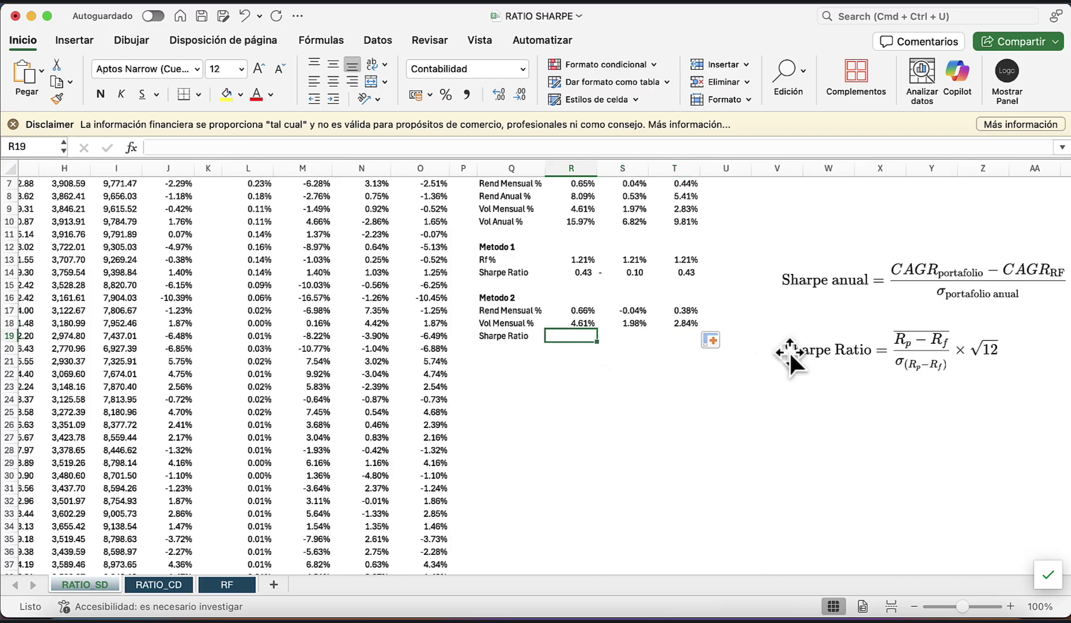
type("=")
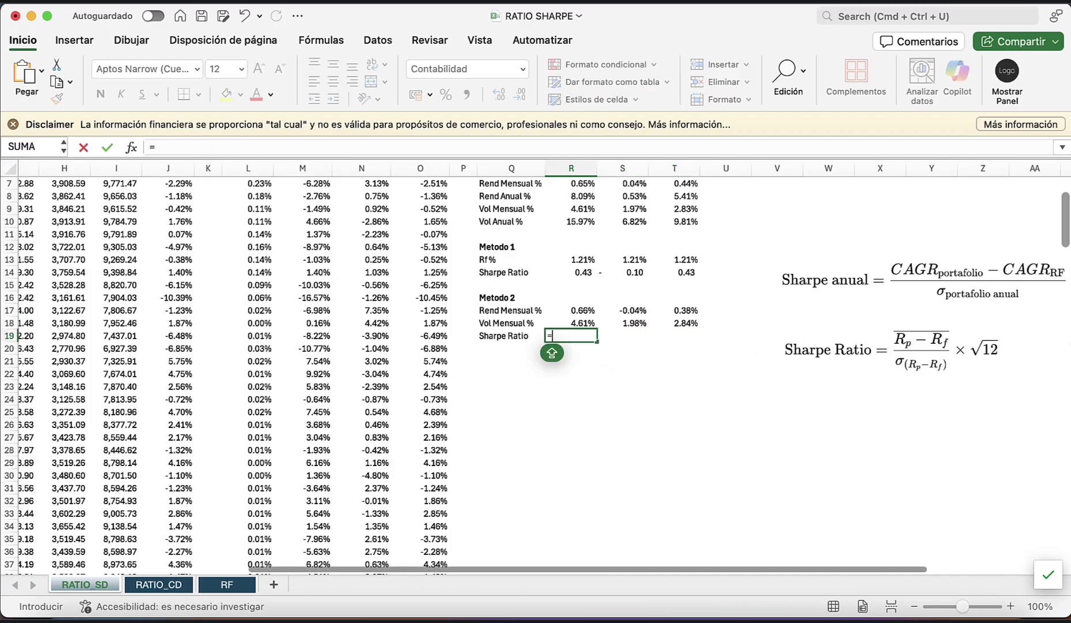
key("Up")
key("Up")
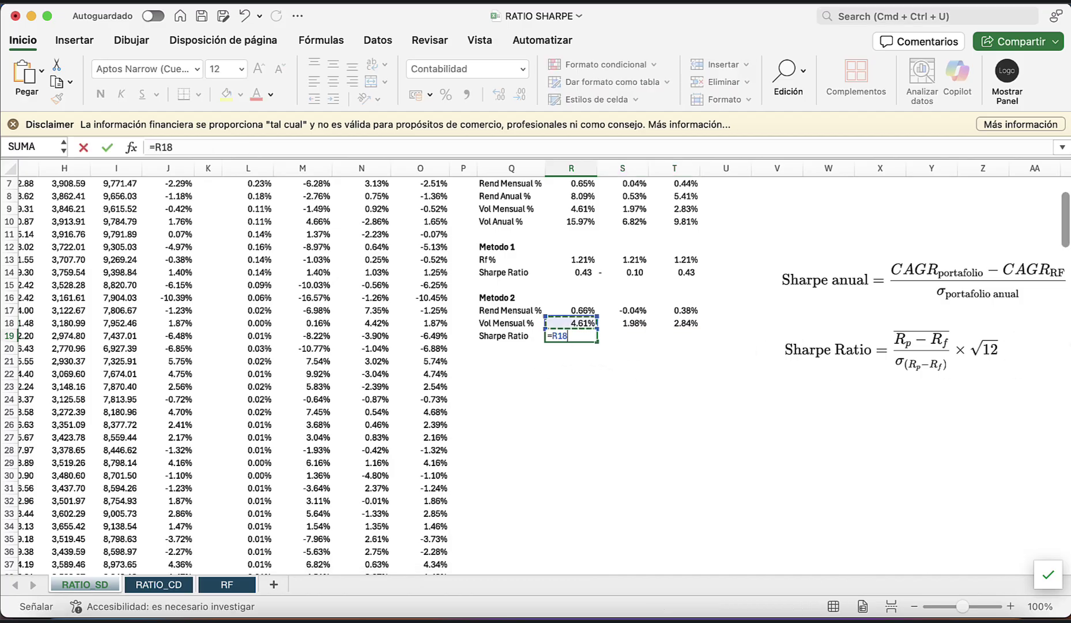
type("/")
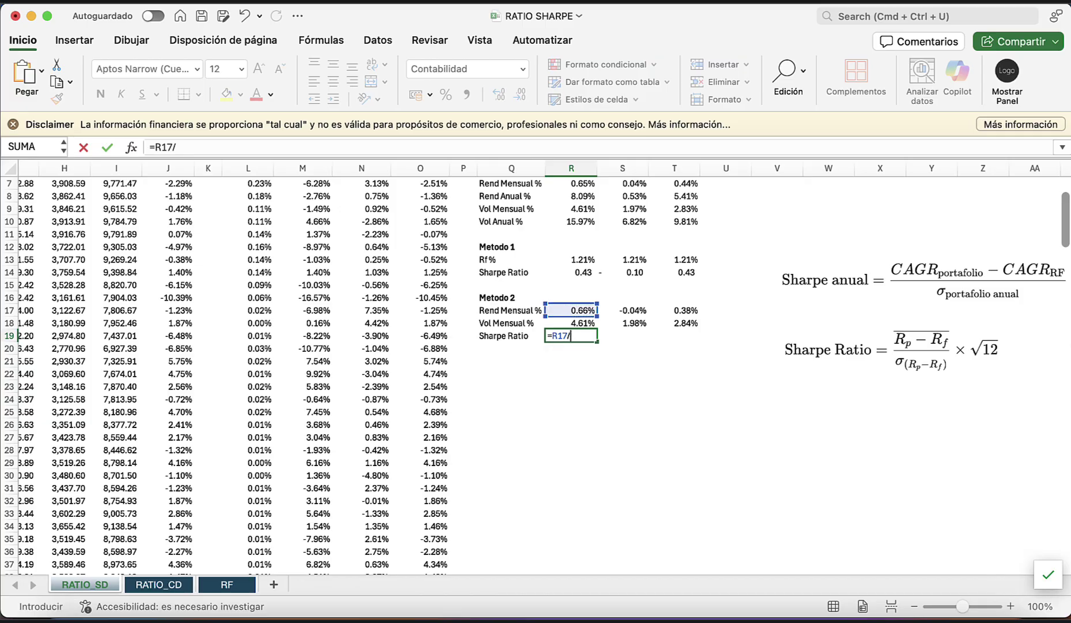
key("Up")
type("*RAOIZ")
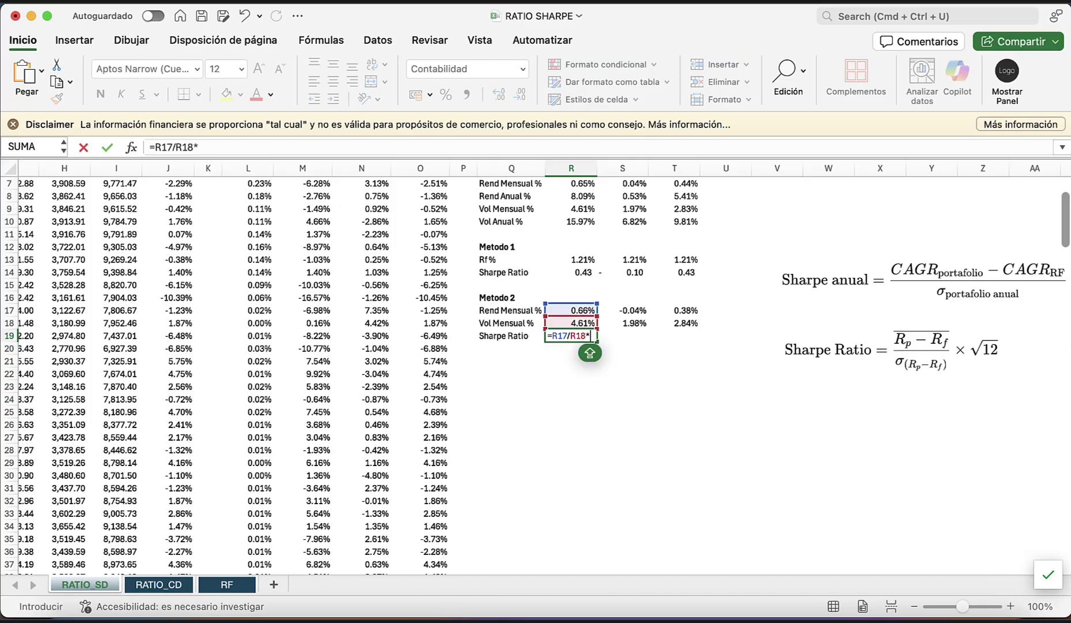
key("BackSpace")
type("I")
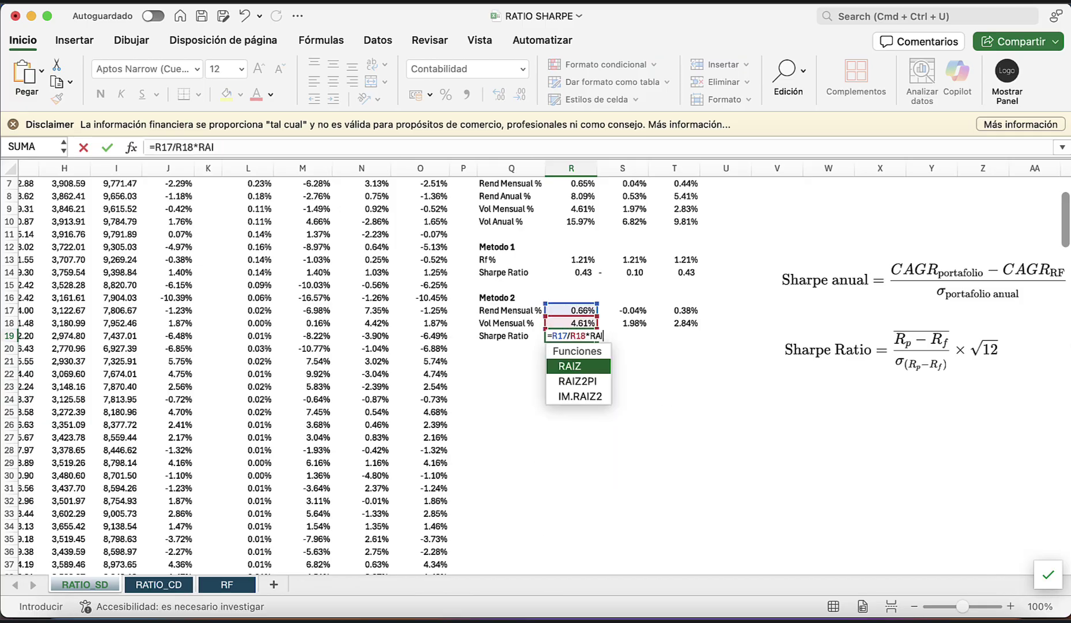
type("Z(12)")
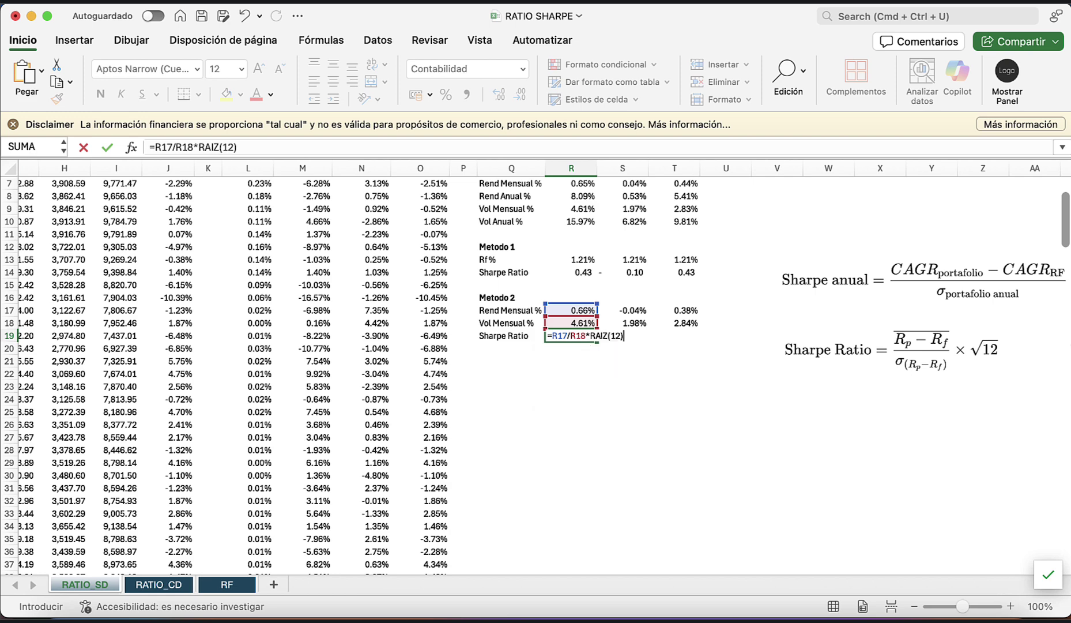
key("Return")
Copy the Metodo 2 Sharpe Ratio formula from R19 across to the IEF and PORT cells, S19:T19.
left_click(571, 336)
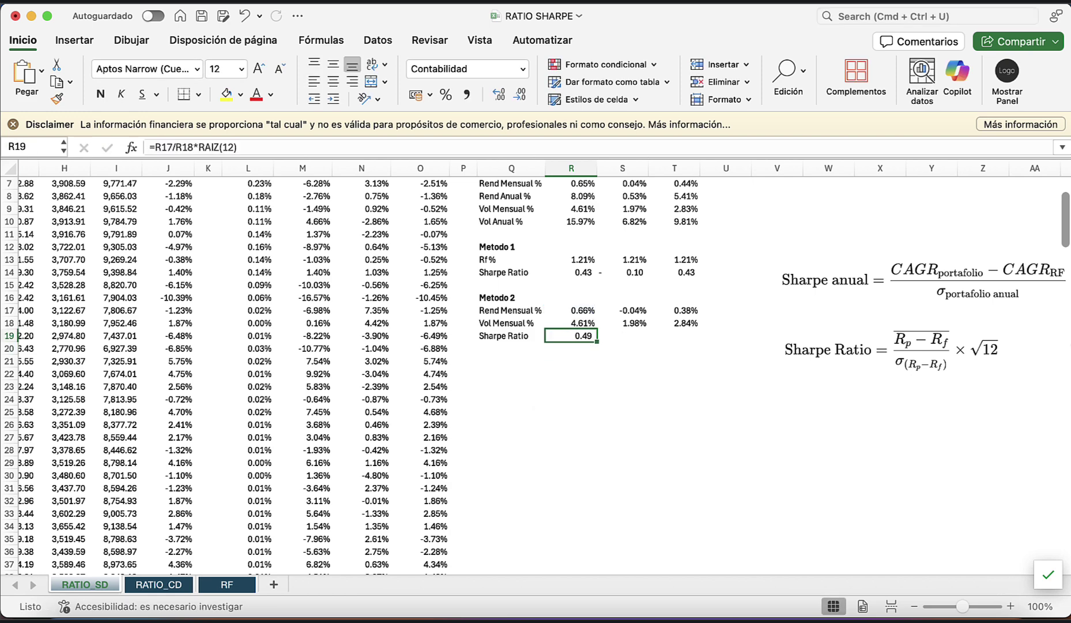
scroll(1052, 220, "up", 3)
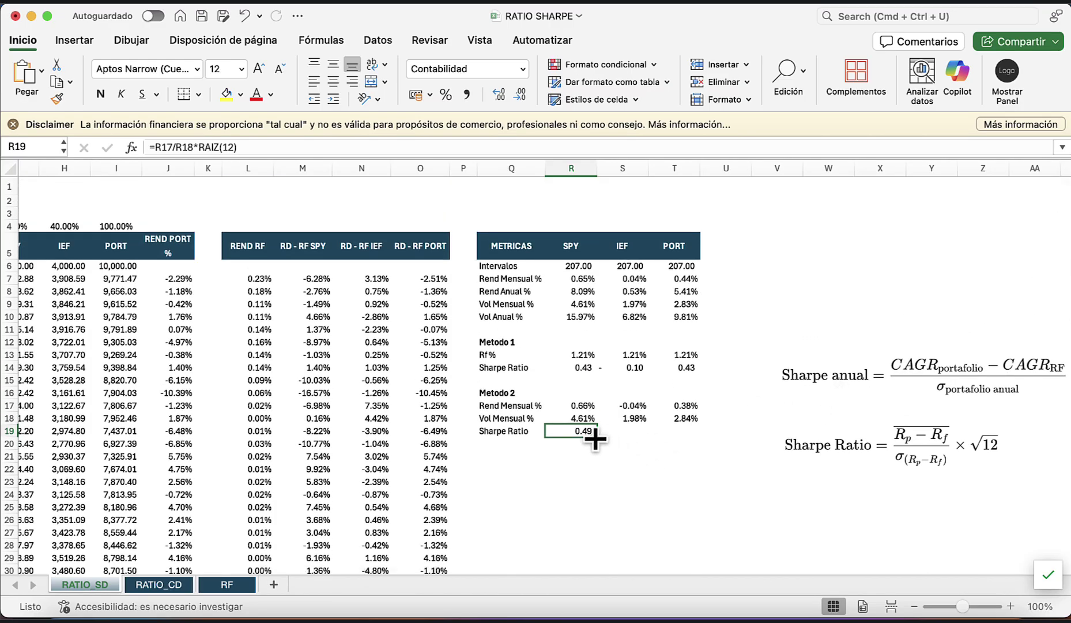
left_click_drag(594, 439, 683, 437)
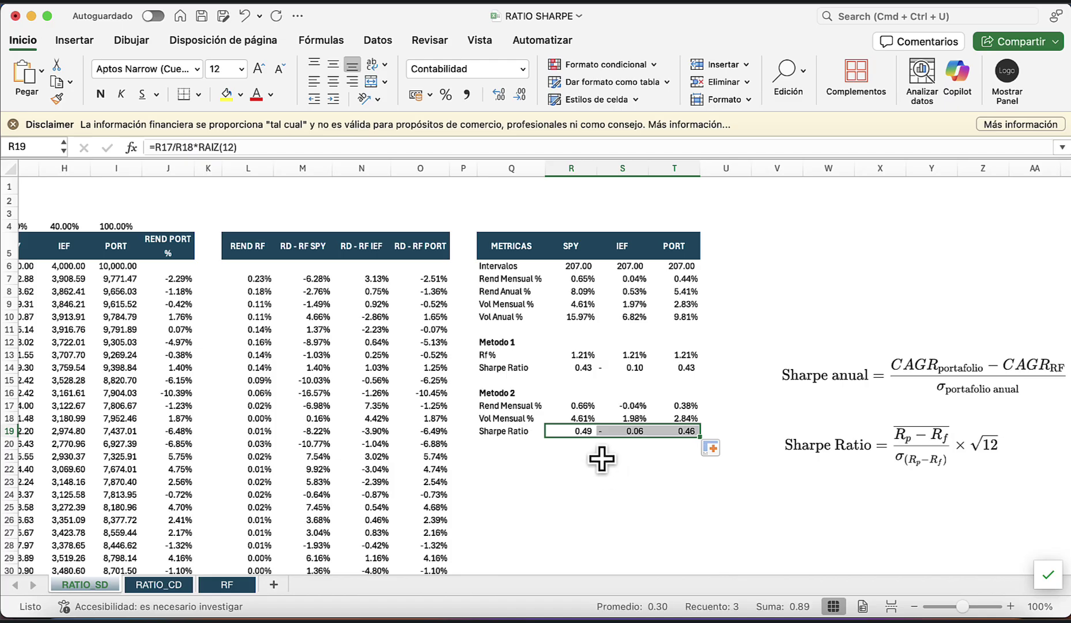
Compare the Metodo 1 and Metodo 2 Sharpe ratios for SPY, IEF and PORT, and review the Metodo 2 block.
left_click(585, 434)
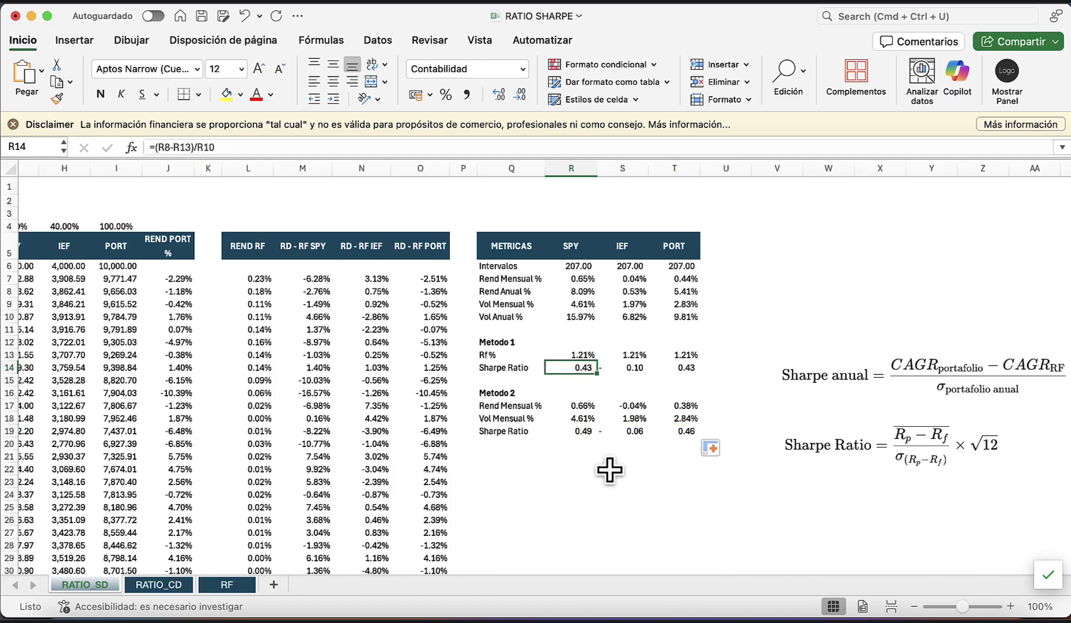
left_click(632, 433)
left_click(632, 367)
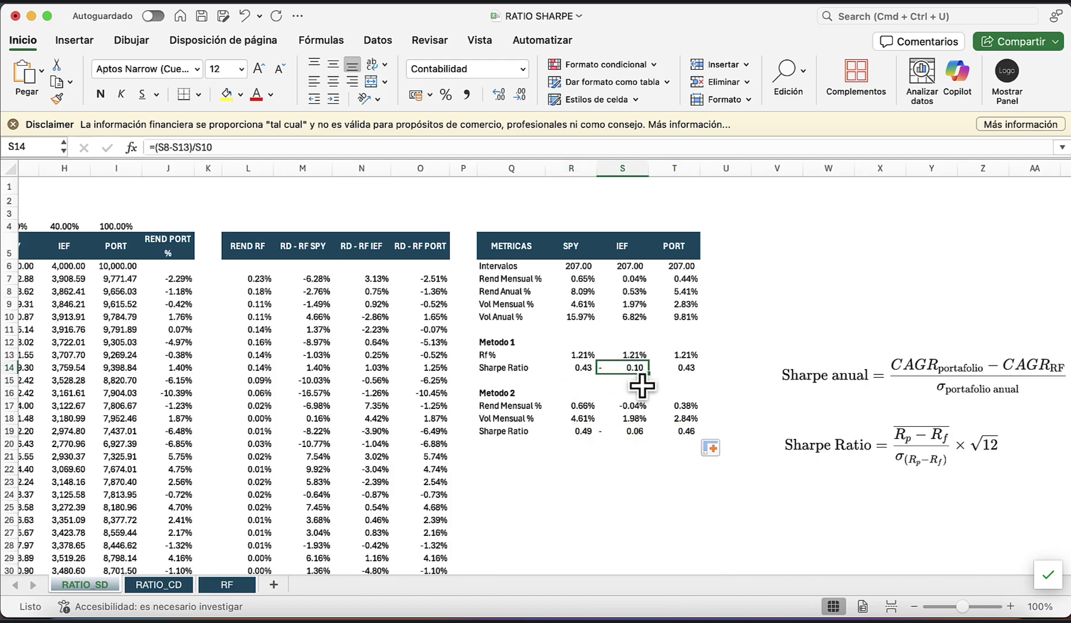
left_click(672, 428)
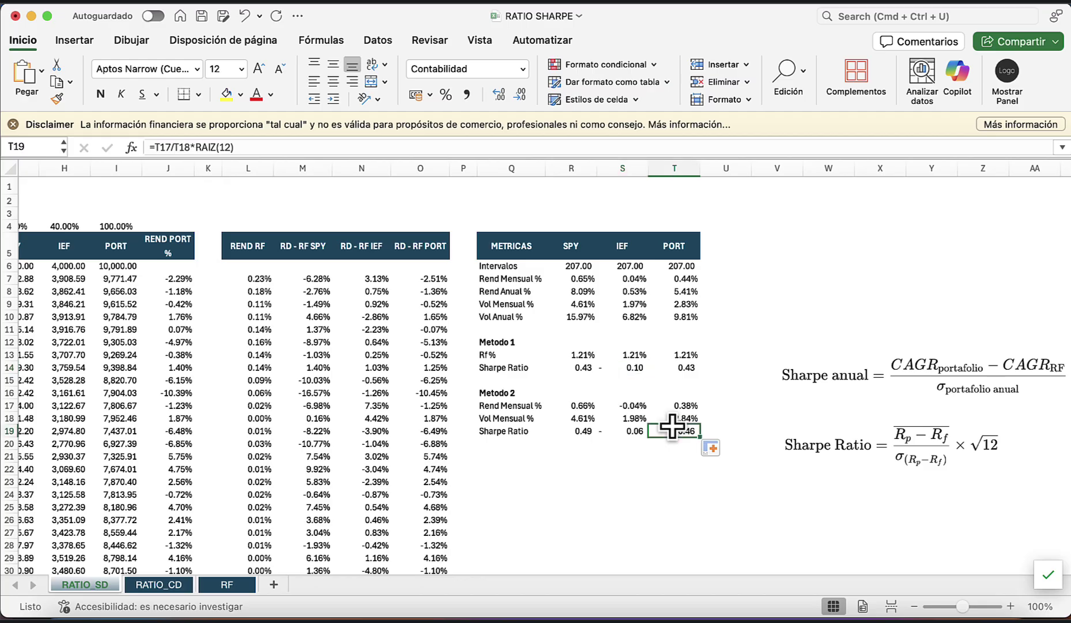
left_click(673, 365)
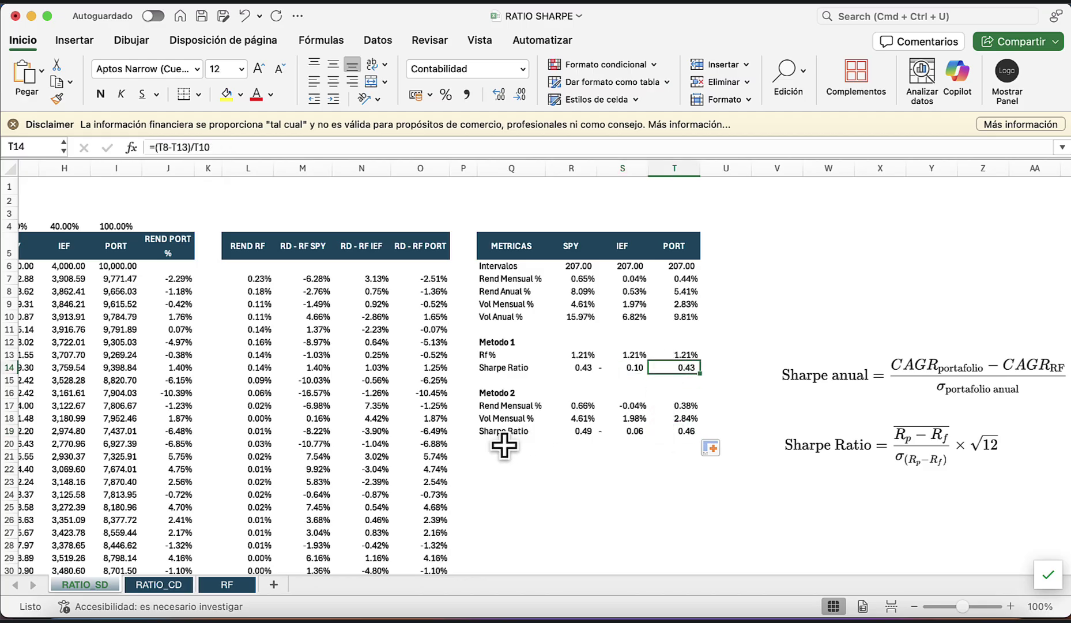
left_click_drag(573, 431, 680, 431)
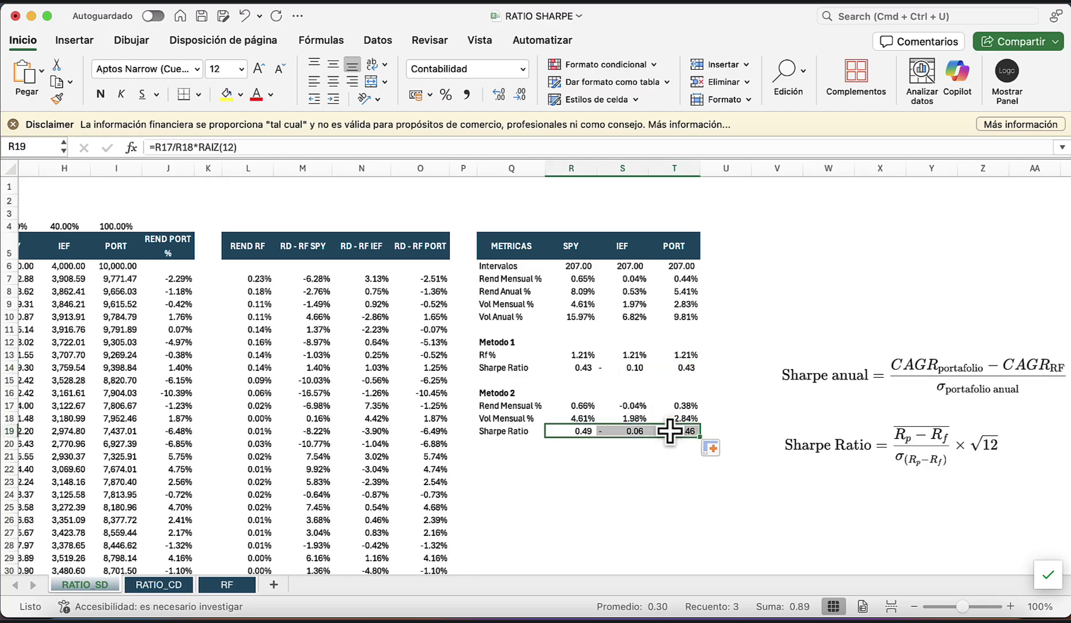
left_click_drag(506, 393, 685, 431)
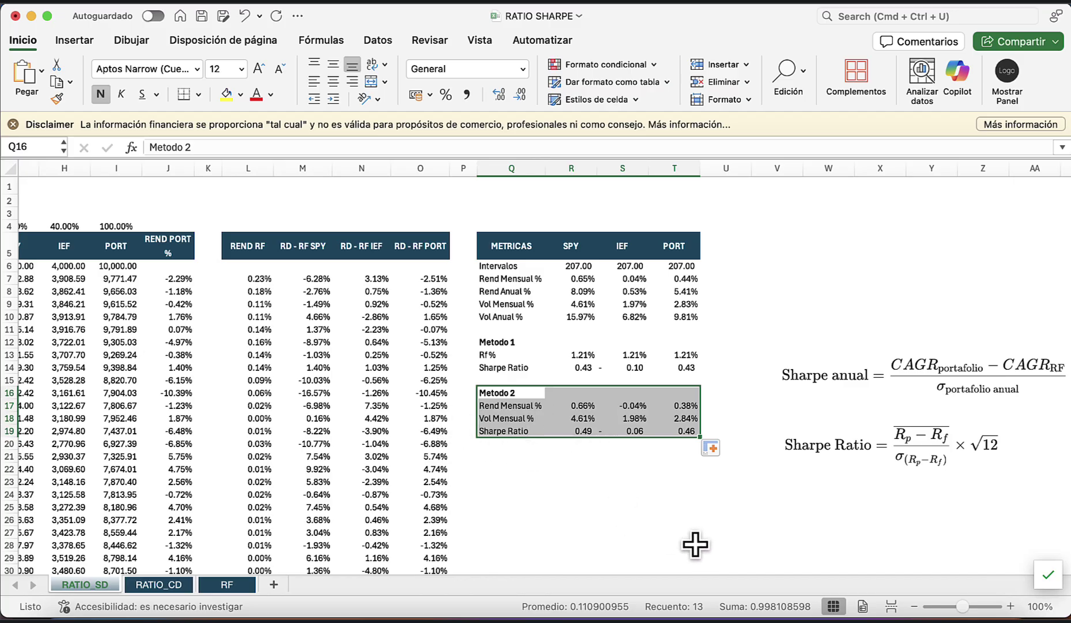
Switch to Portfolio Visualizer in the browser and open the Backtest Portfolio tool through its example portfolio.
left_click(783, 612)
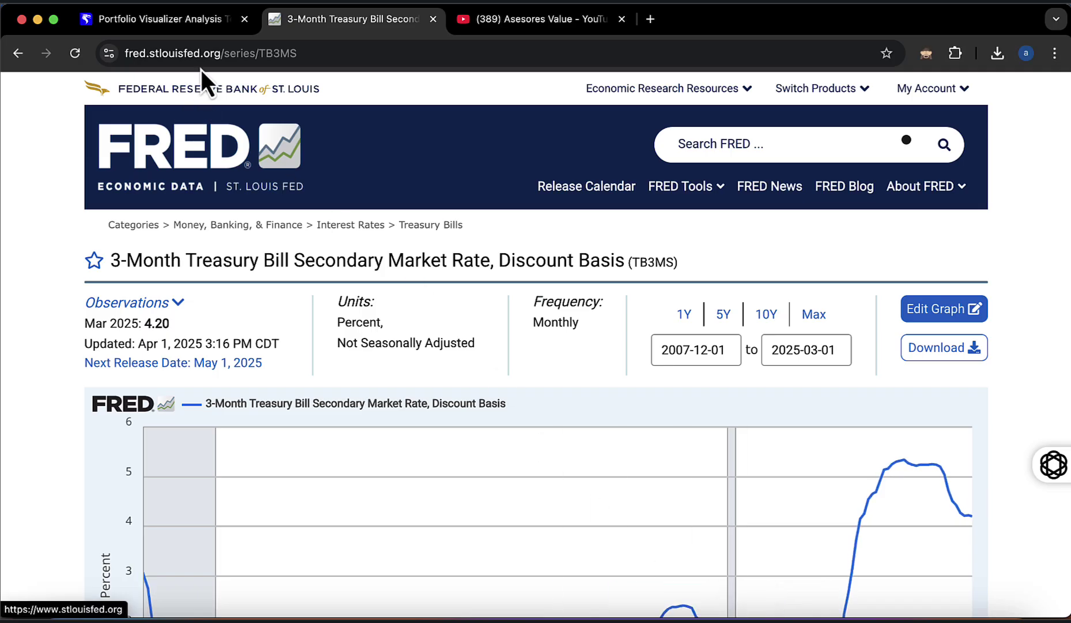
left_click(193, 33)
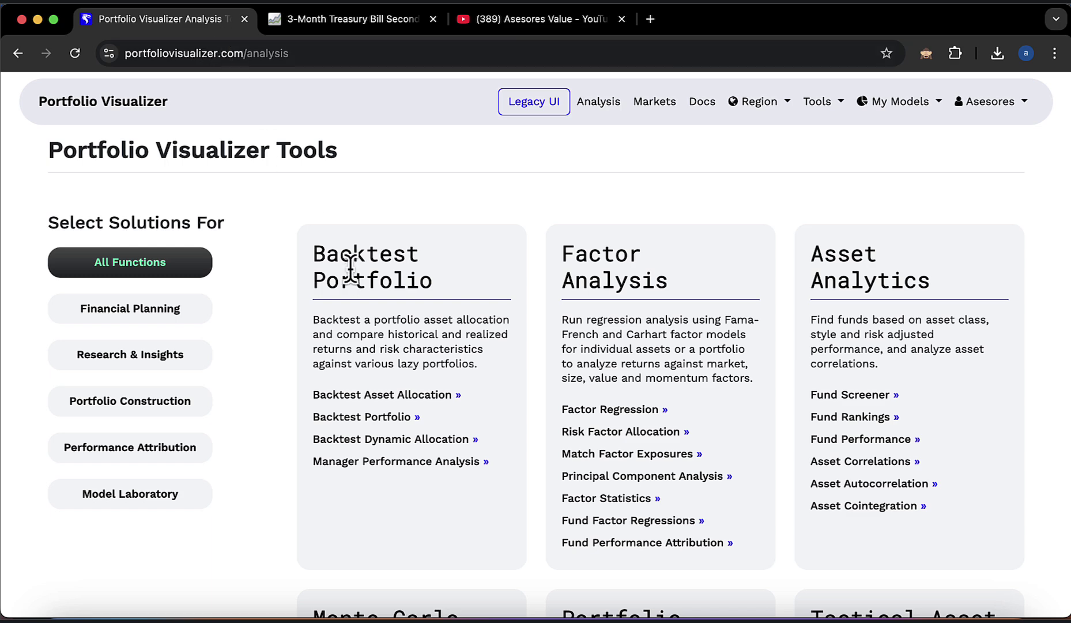
left_click(379, 420)
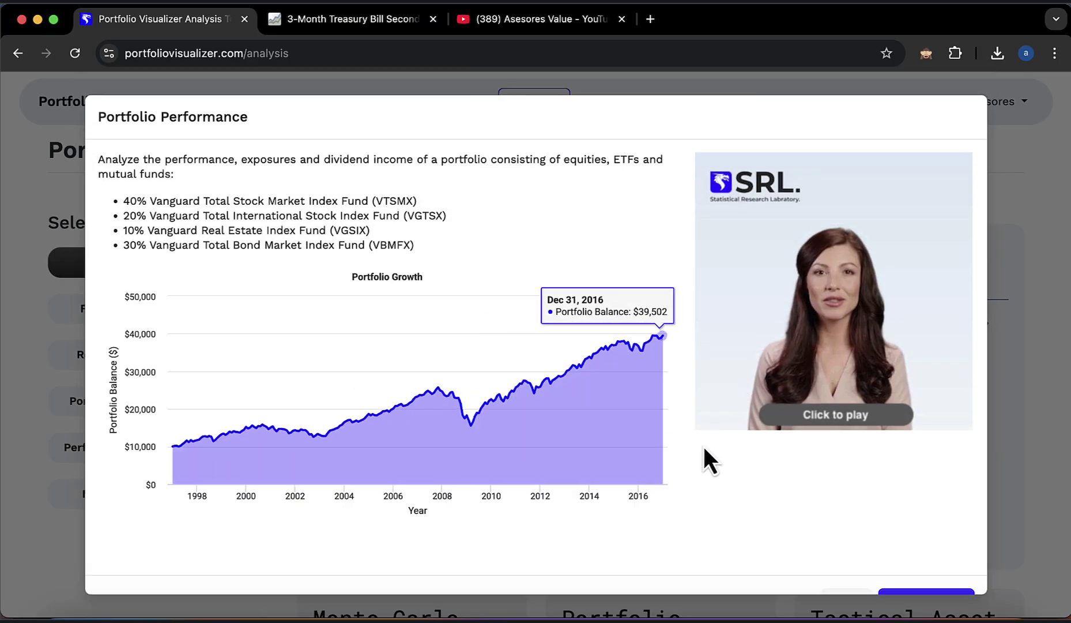
scroll(900, 535, "down", 1)
left_click(918, 564)
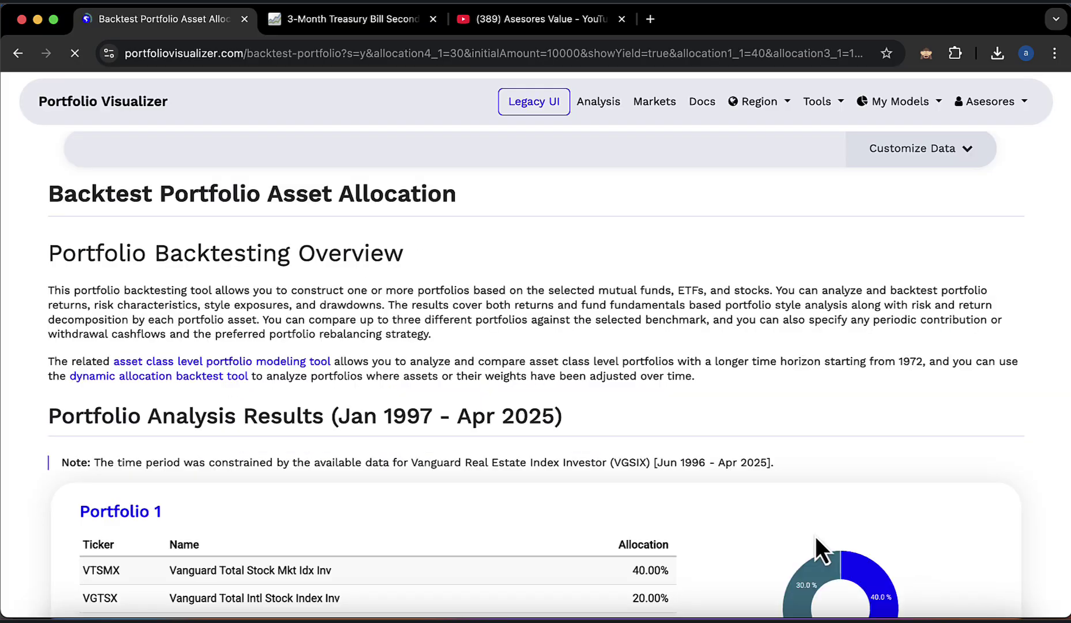
Edit the example portfolio, replacing Asset 1 with SPDR S&P 500 ETF (SPY) and Asset 2 with iShares 7-10 Year Treasury Bond ETF (IEF).
scroll(313, 391, "down", 4)
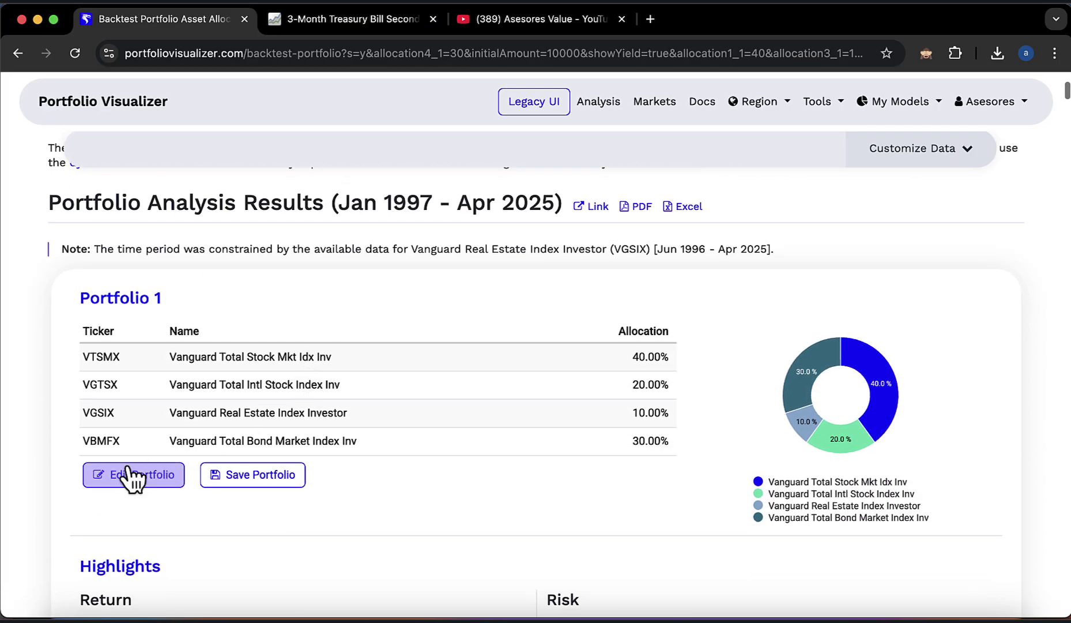
left_click(132, 476)
double_click(237, 388)
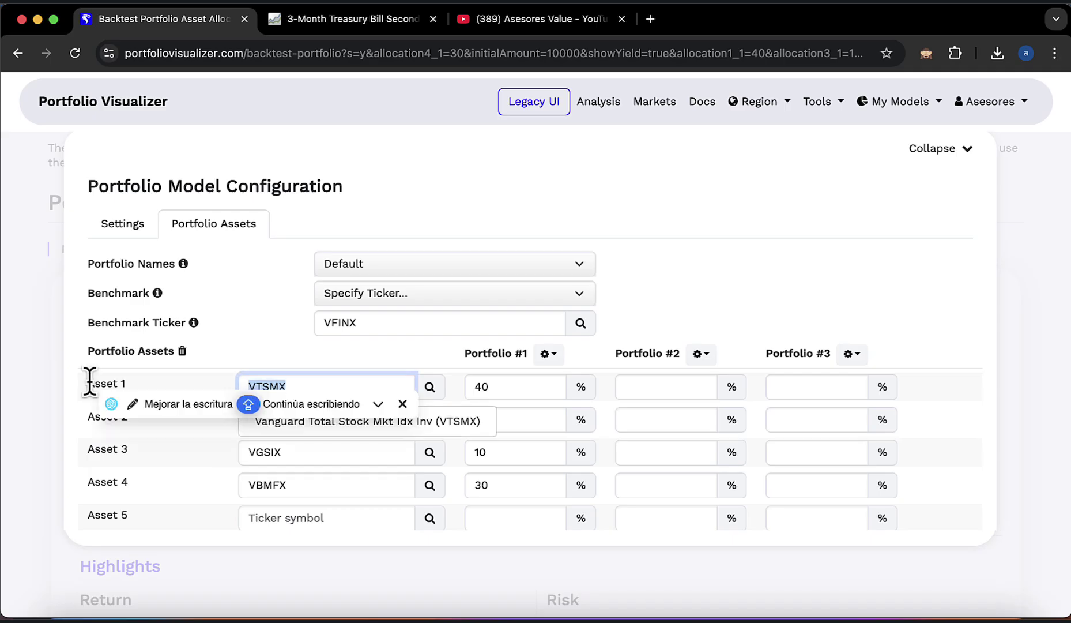
type("SPY")
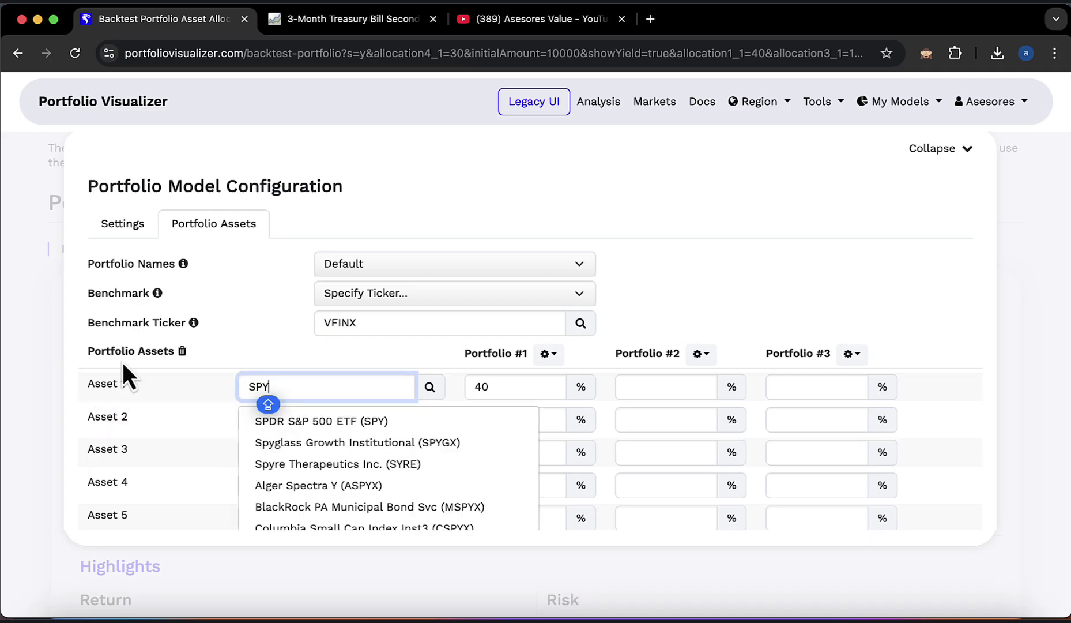
left_click(321, 422)
double_click(280, 419)
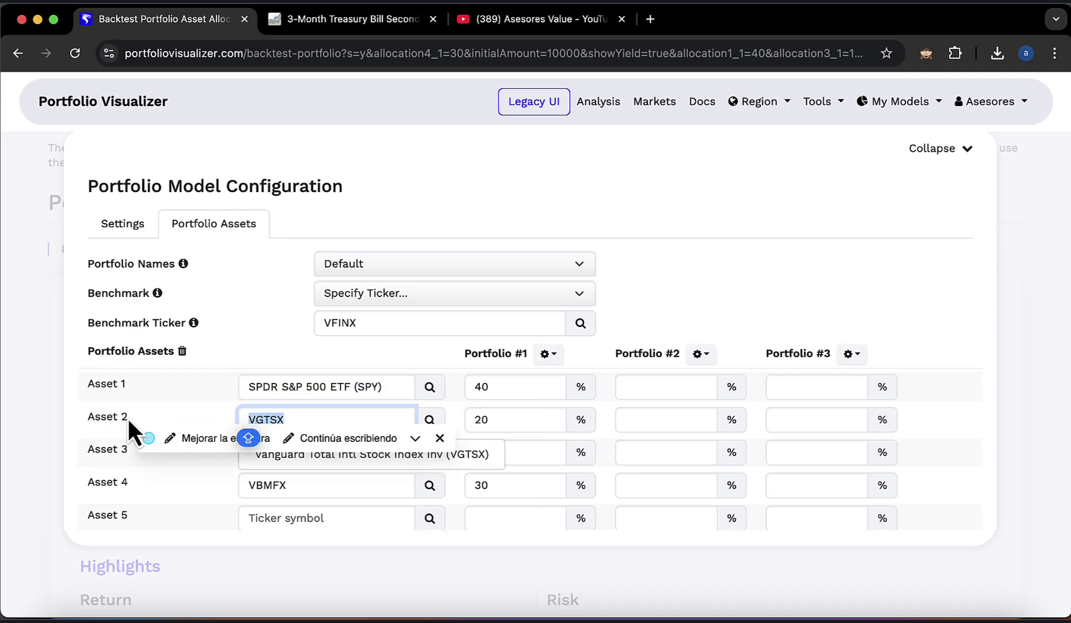
type("IEF")
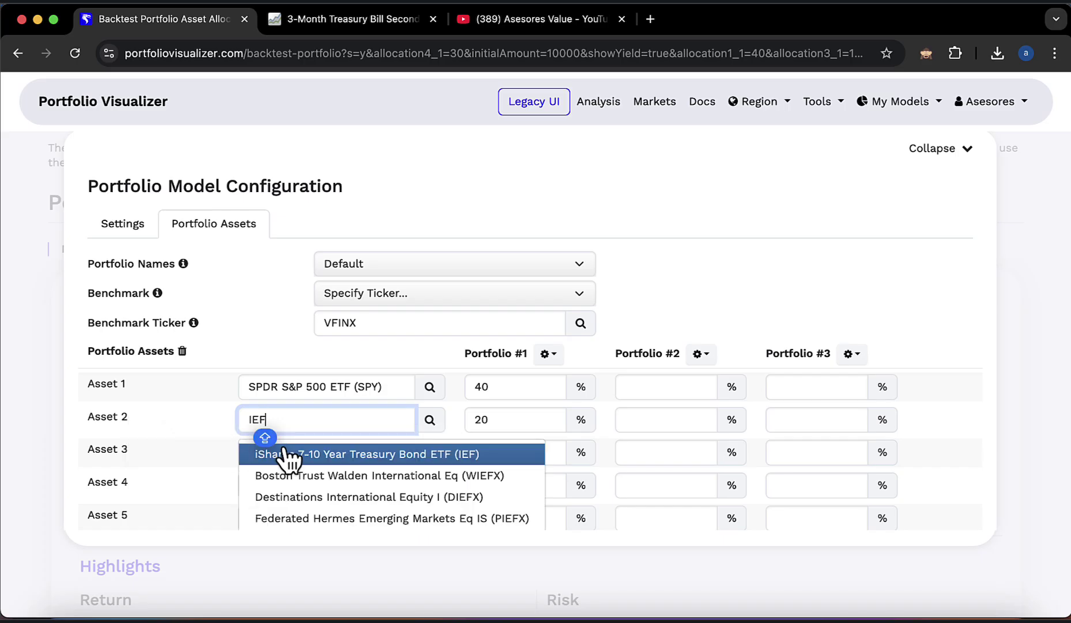
left_click(260, 454)
Clear the Portfolio #1 allocation percentages of Asset 3 (VGSIX) and Asset 4 (VBMFX).
double_click(479, 455)
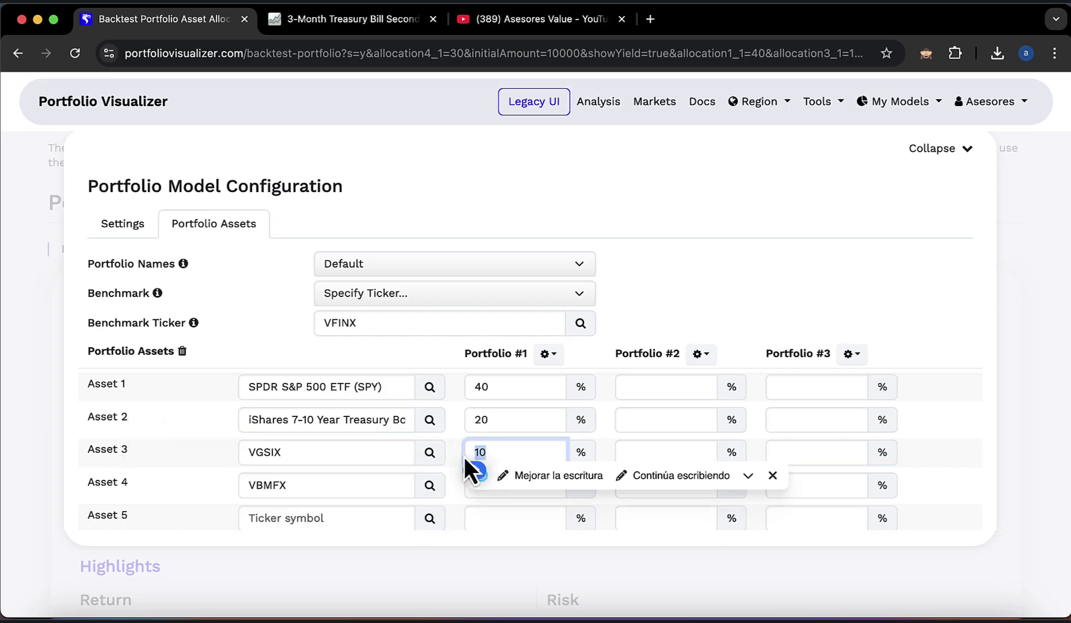
key("BackSpace")
left_click(491, 475)
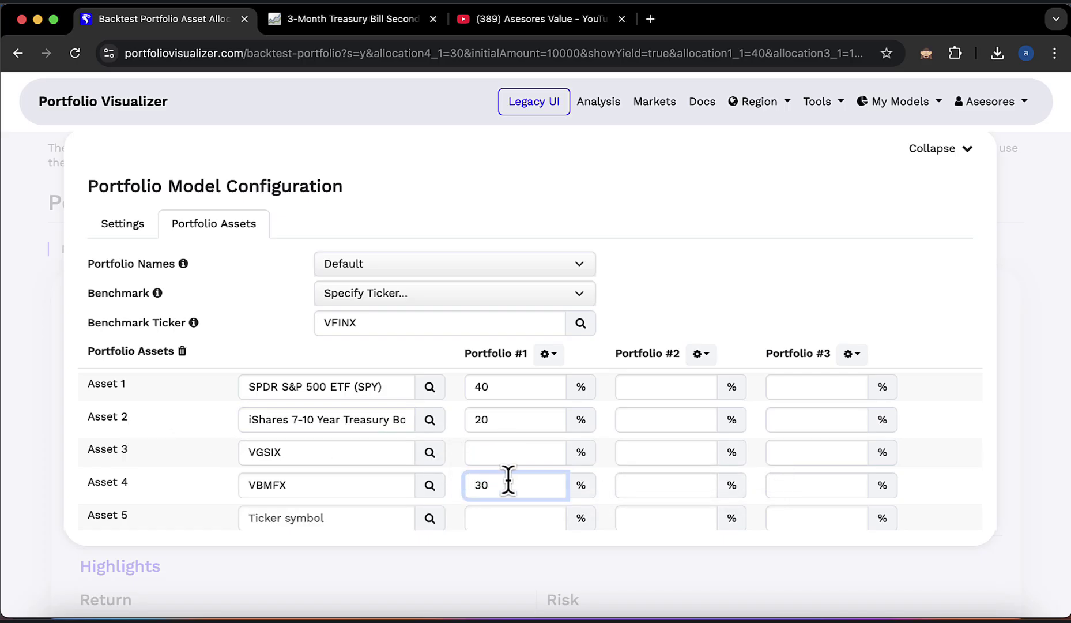
double_click(478, 483)
key("BackSpace")
Clear the Portfolio #1 weights of Asset 1 and Asset 2, and allocate 100% of Portfolio #1 to SPY.
double_click(479, 386)
key("BackSpace")
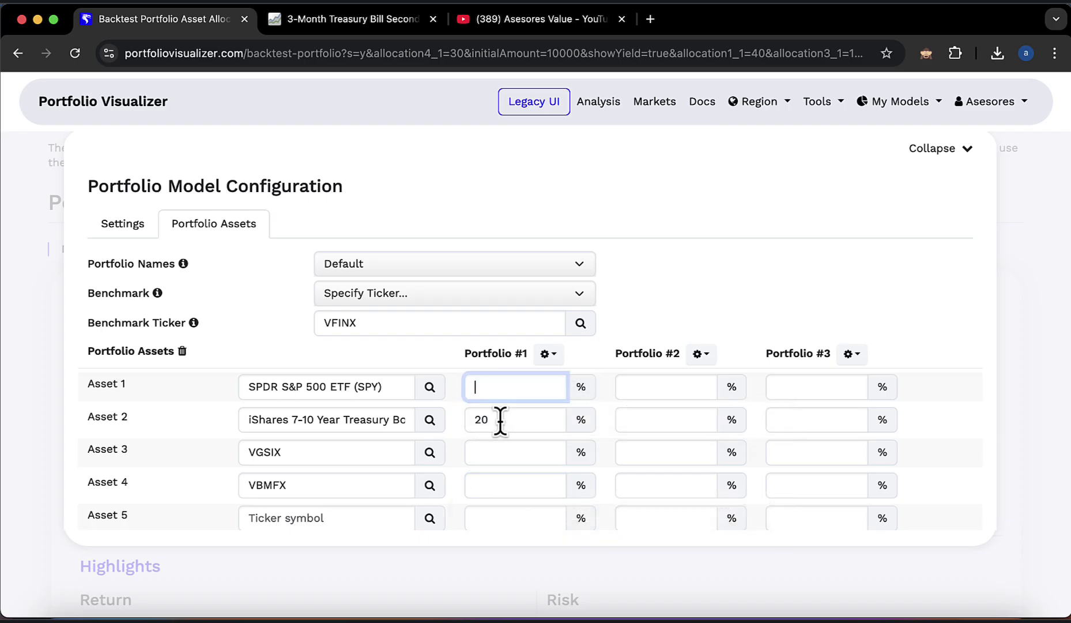
double_click(481, 419)
key("BackSpace")
left_click(501, 389)
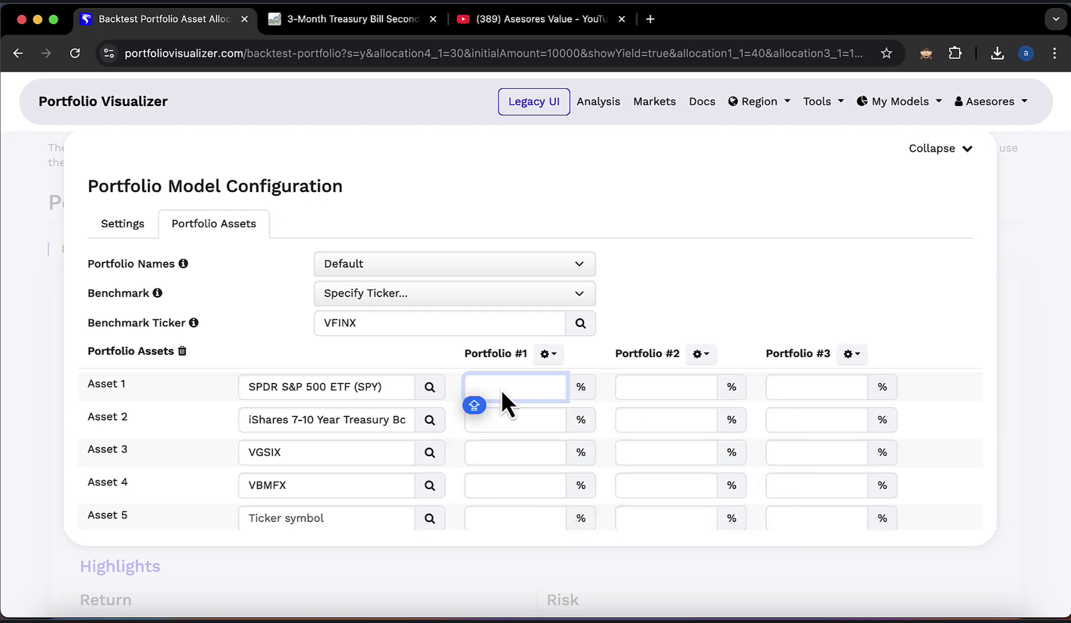
type("100")
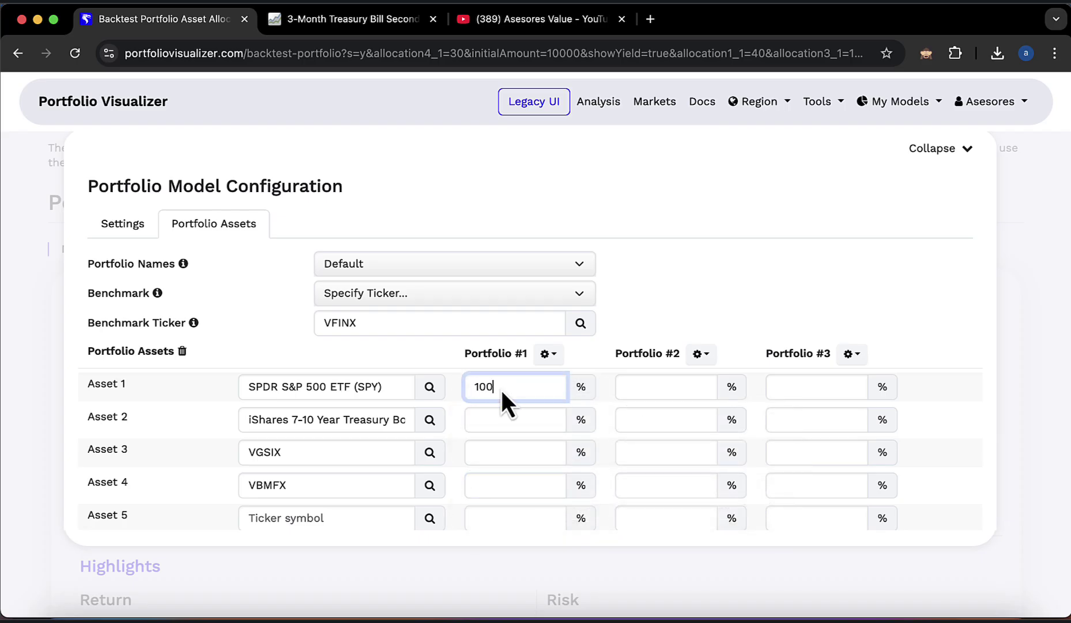
Allocate 100% to IEF in Portfolio #2, and 60% to SPY with 40% to IEF in Portfolio #3.
left_click(641, 419)
type("100")
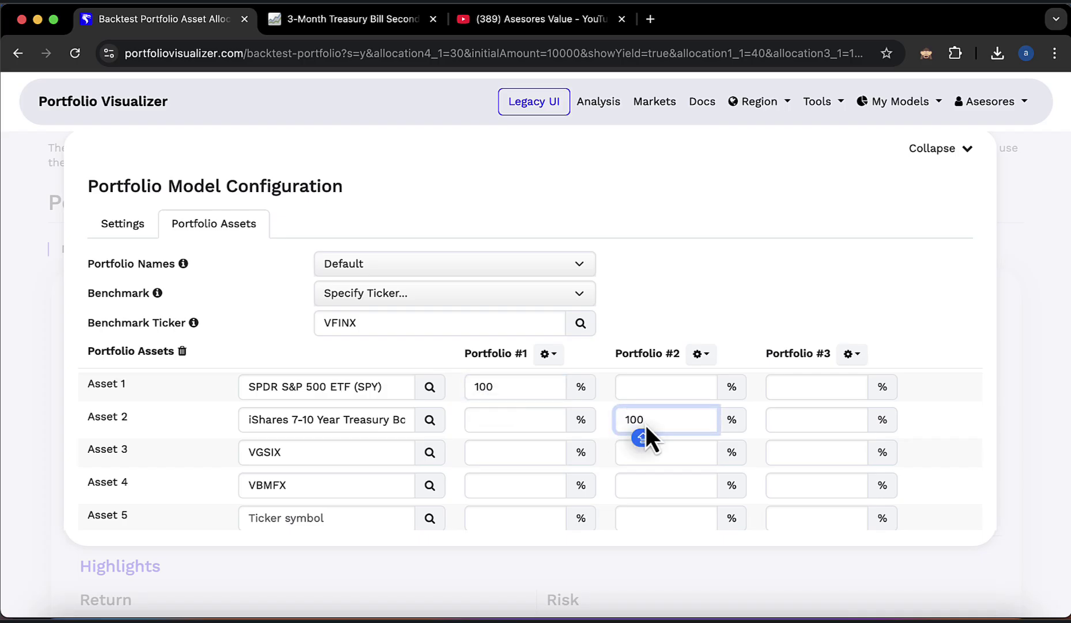
left_click(805, 390)
type("6")
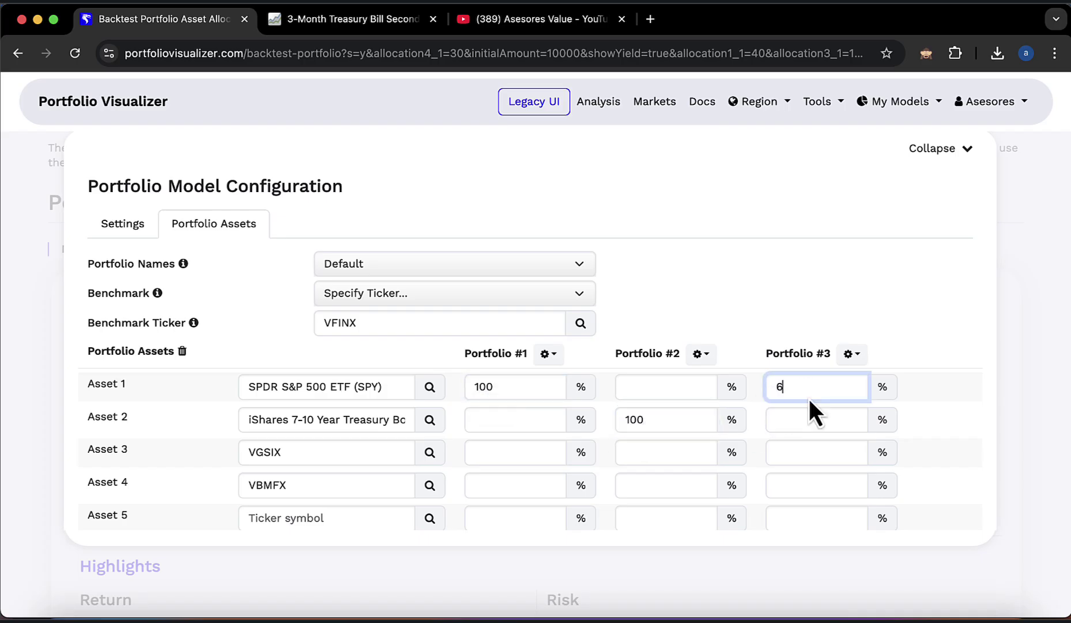
type("0")
left_click(804, 429)
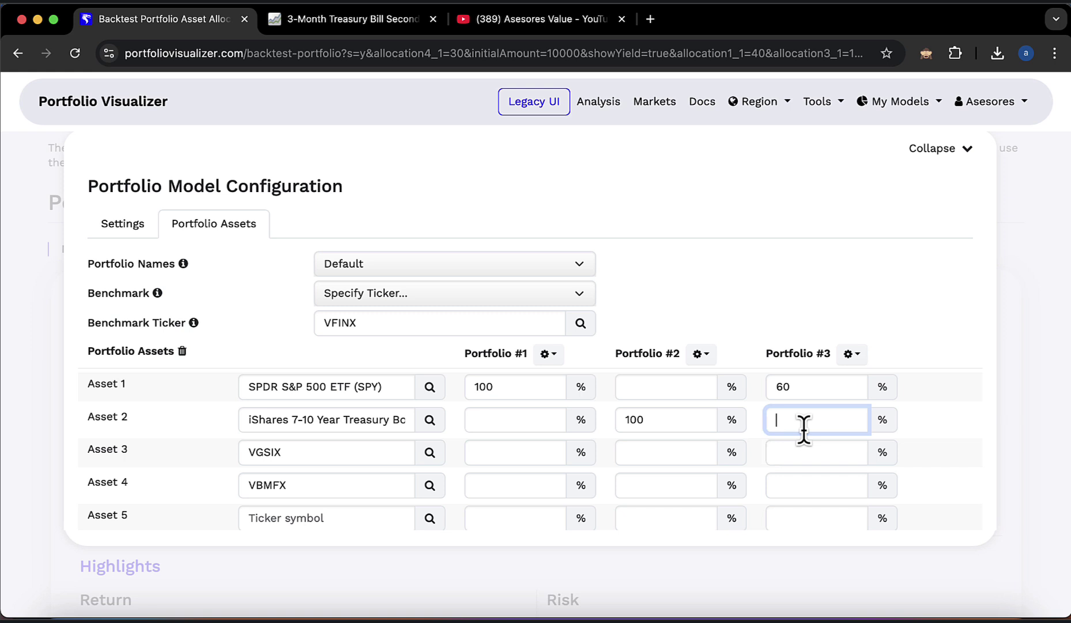
type("40")
Set the start year of the backtest to 2008 in the model settings.
scroll(173, 413, "down", 5)
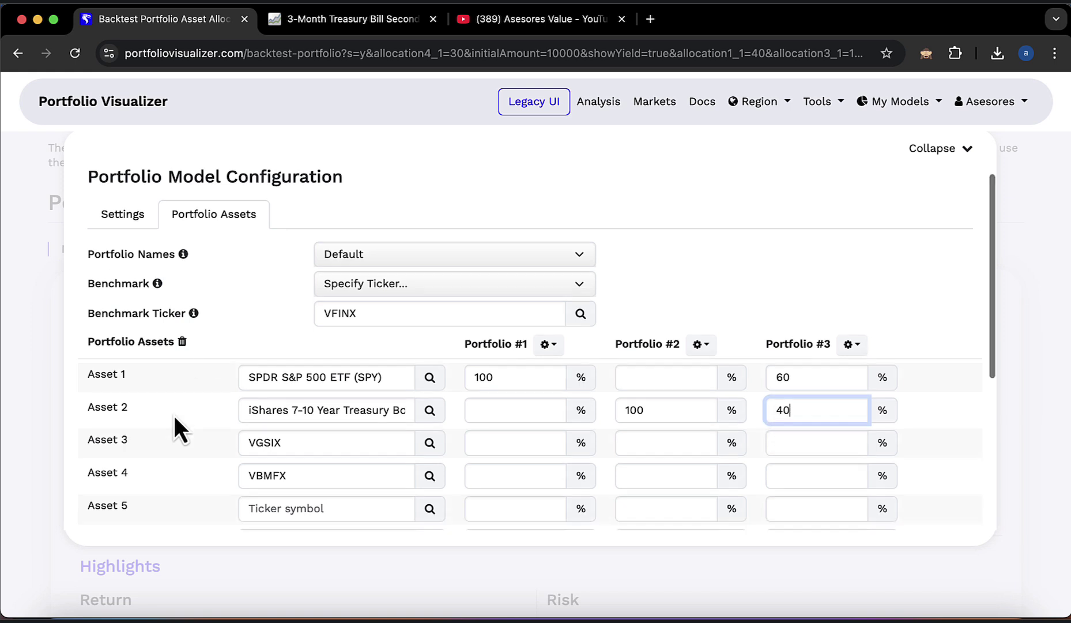
scroll(258, 449, "up", 5)
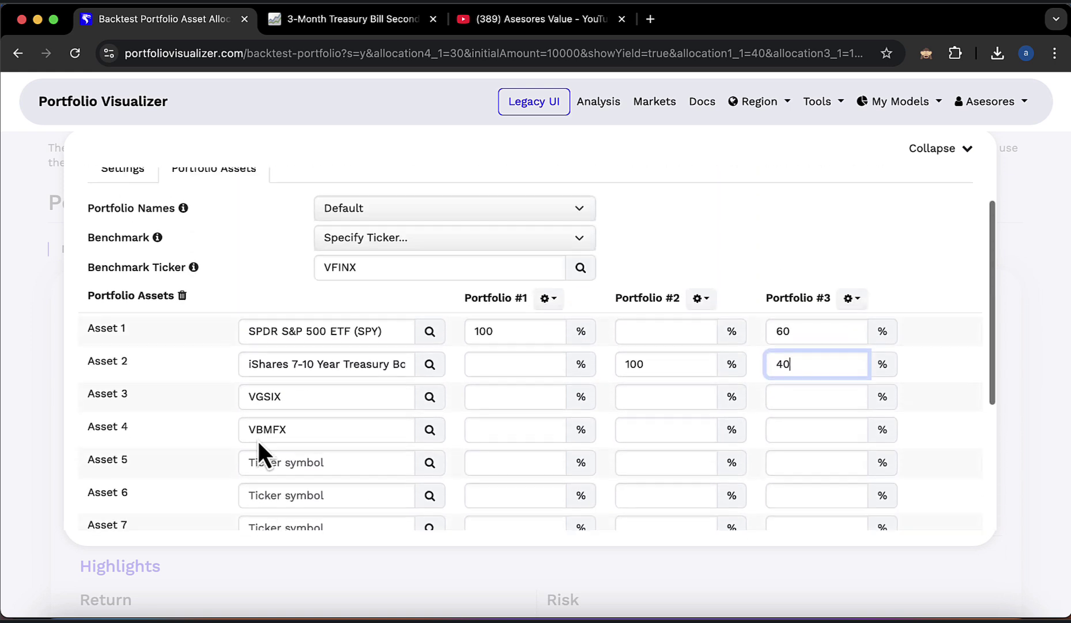
left_click(123, 227)
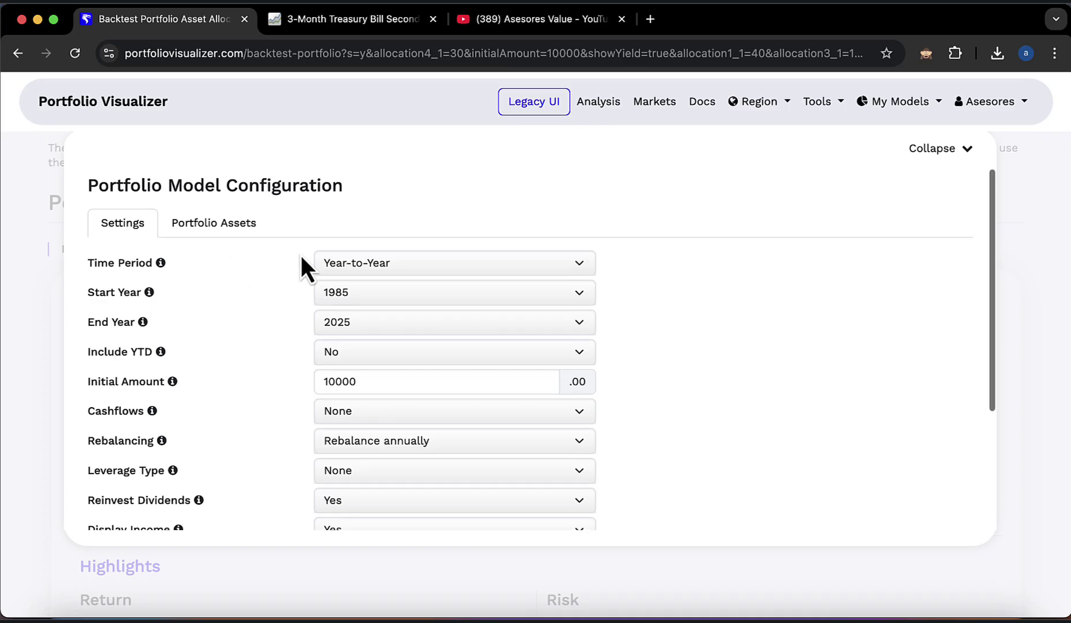
left_click(367, 296)
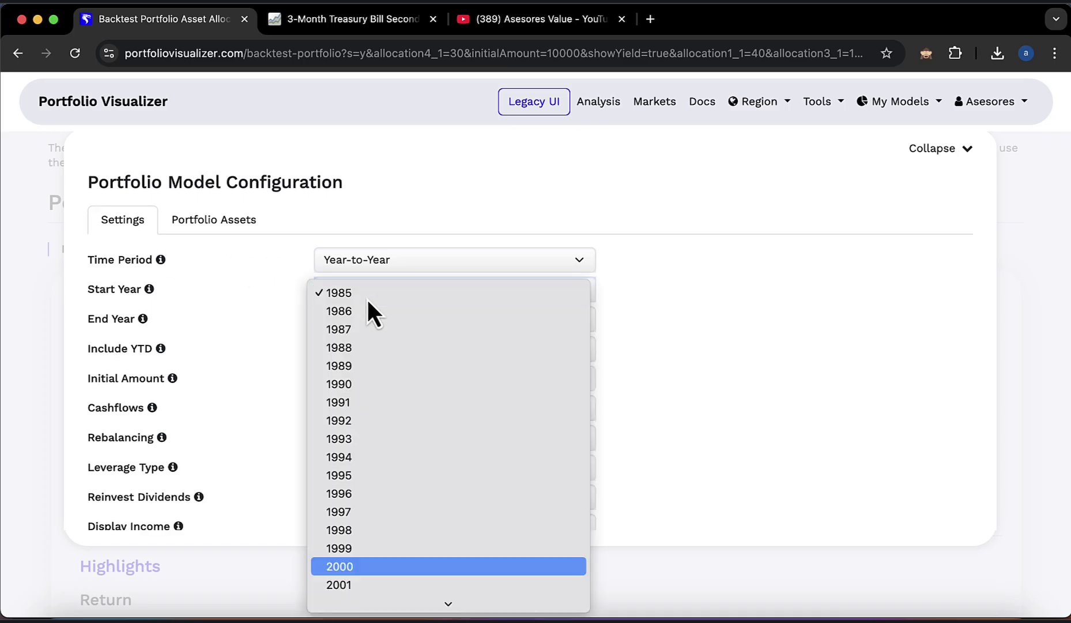
type("2008")
key("Return")
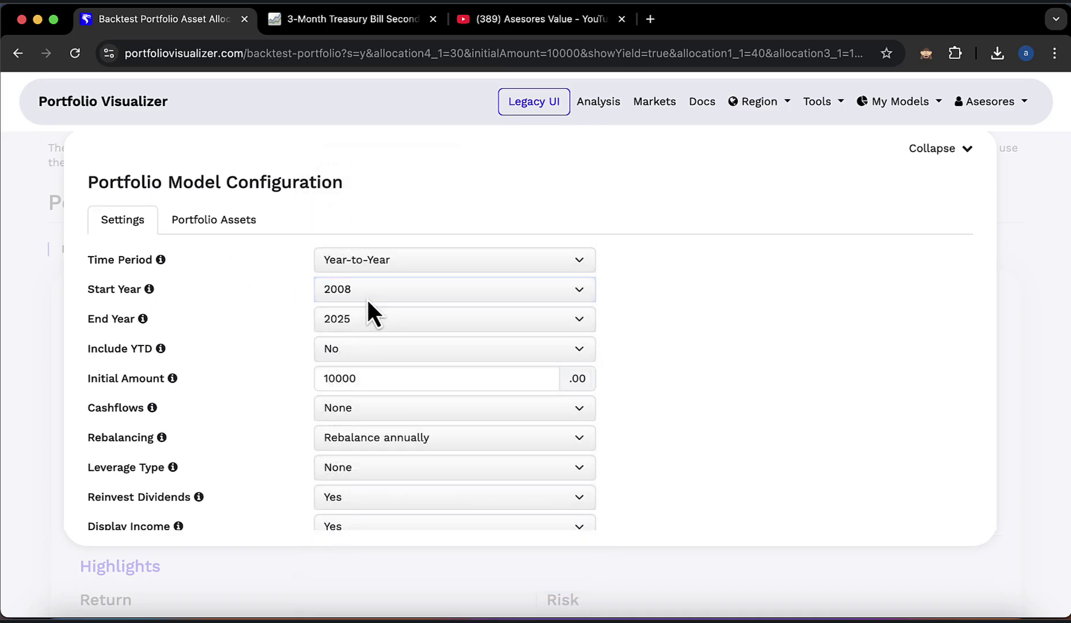
Set the portfolios to rebalance monthly and Reinvest Dividends to No.
left_click(382, 438)
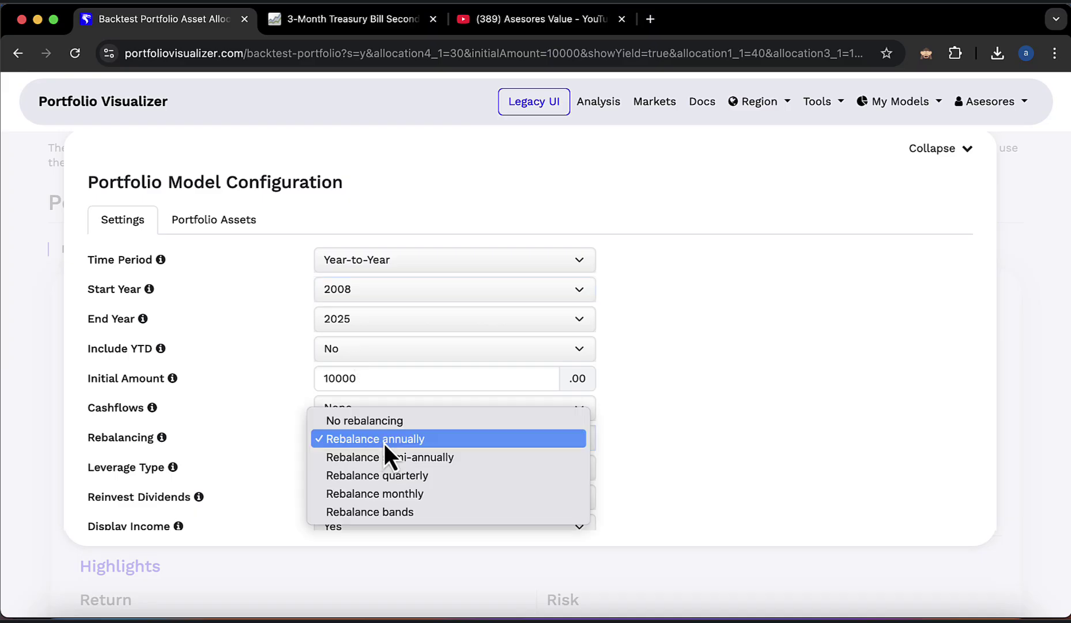
left_click(397, 494)
scroll(281, 451, "down", 3)
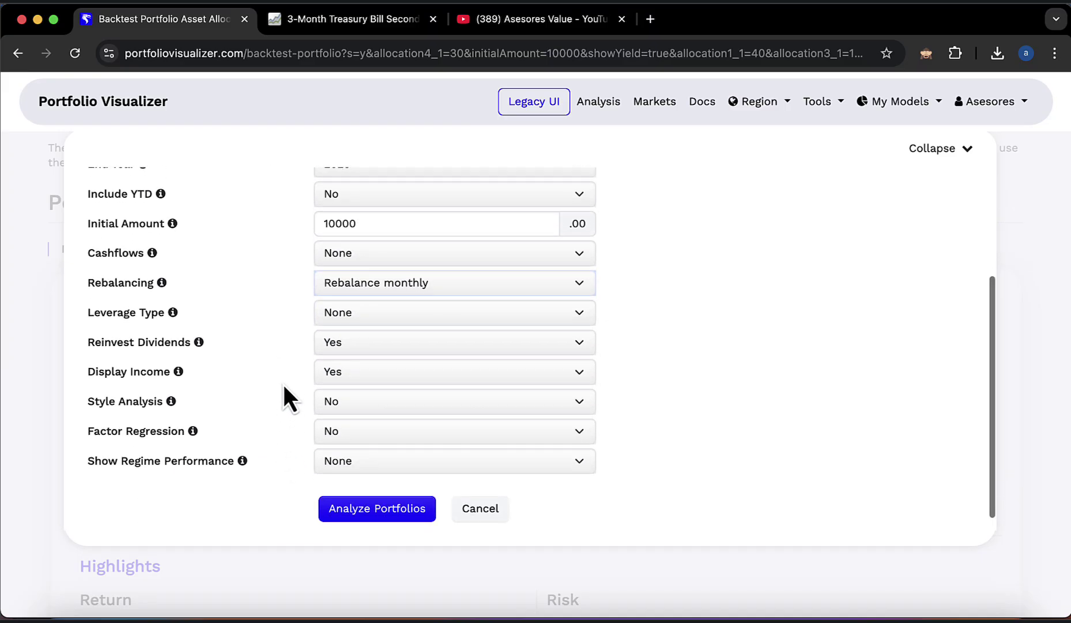
left_click(346, 346)
left_click(349, 362)
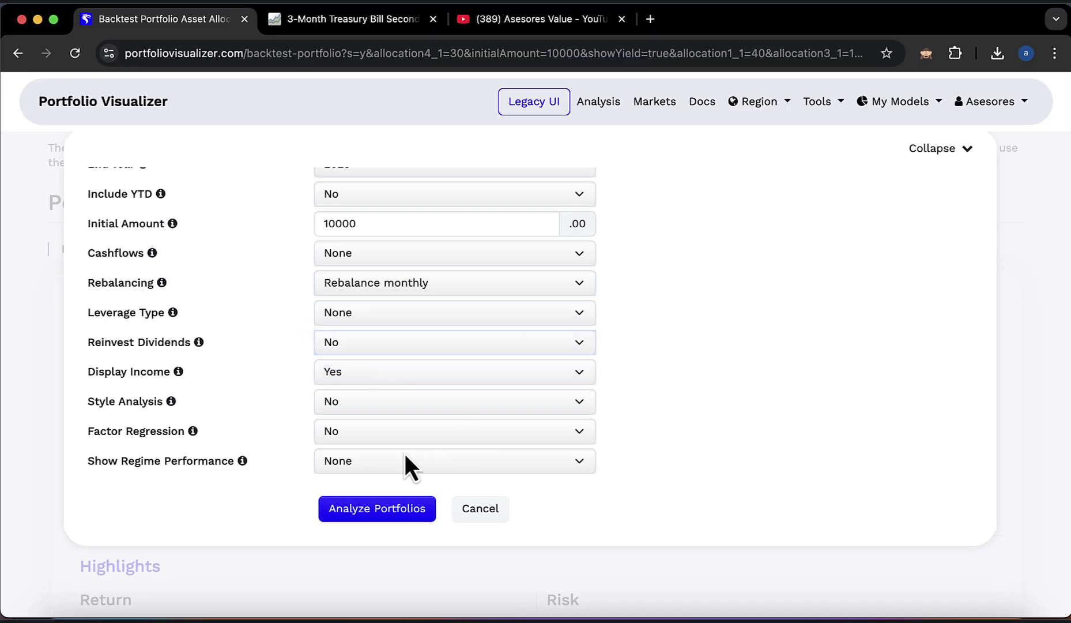
Analyze the portfolios and compare the Performance Summary with the SPY annual return in the RATIO SHARPE workbook.
scroll(406, 461, "down", 1)
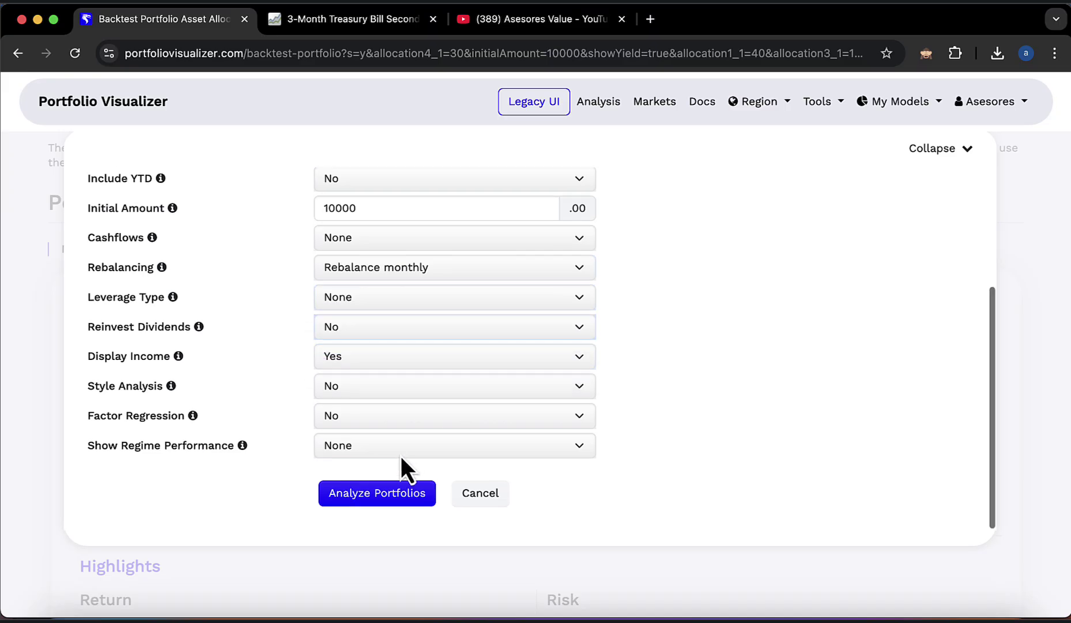
left_click(383, 495)
scroll(420, 475, "down", 3)
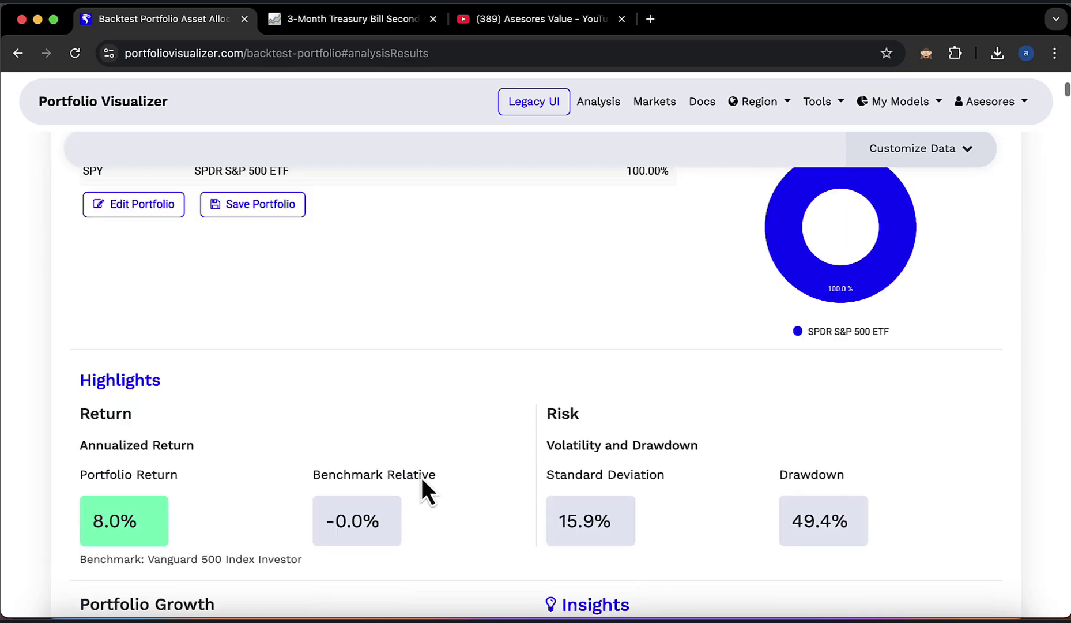
scroll(422, 478, "down", 20)
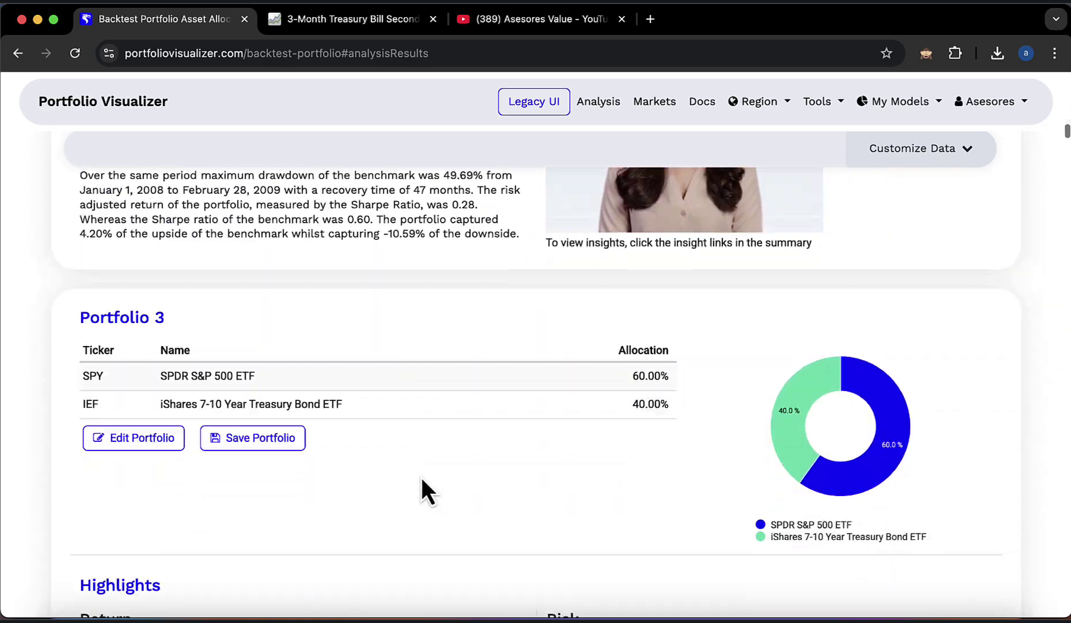
scroll(421, 475, "down", 20)
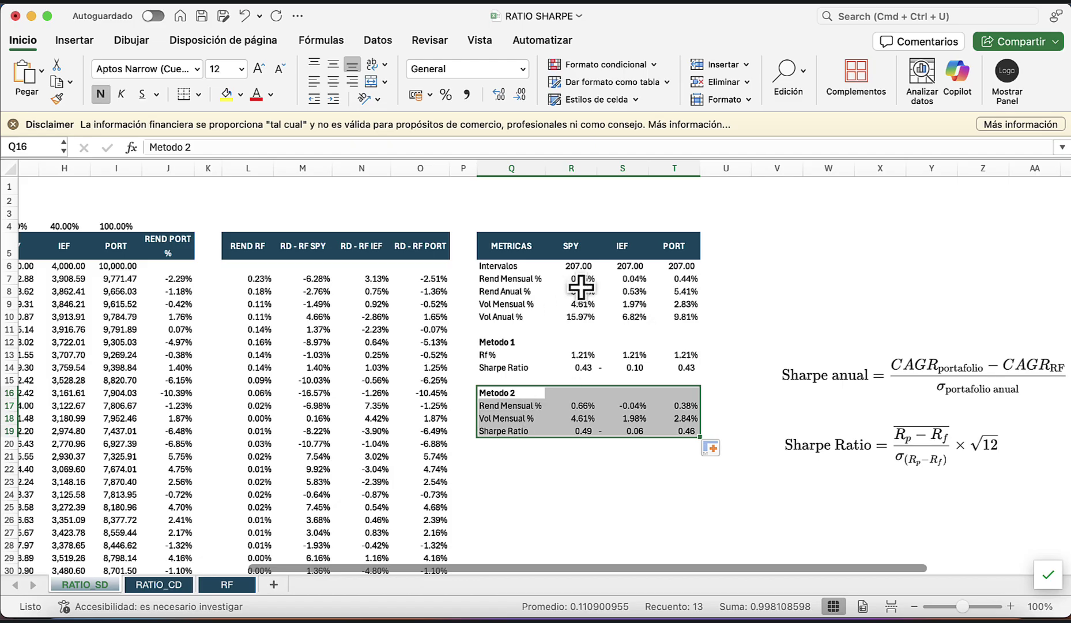
left_click(582, 287)
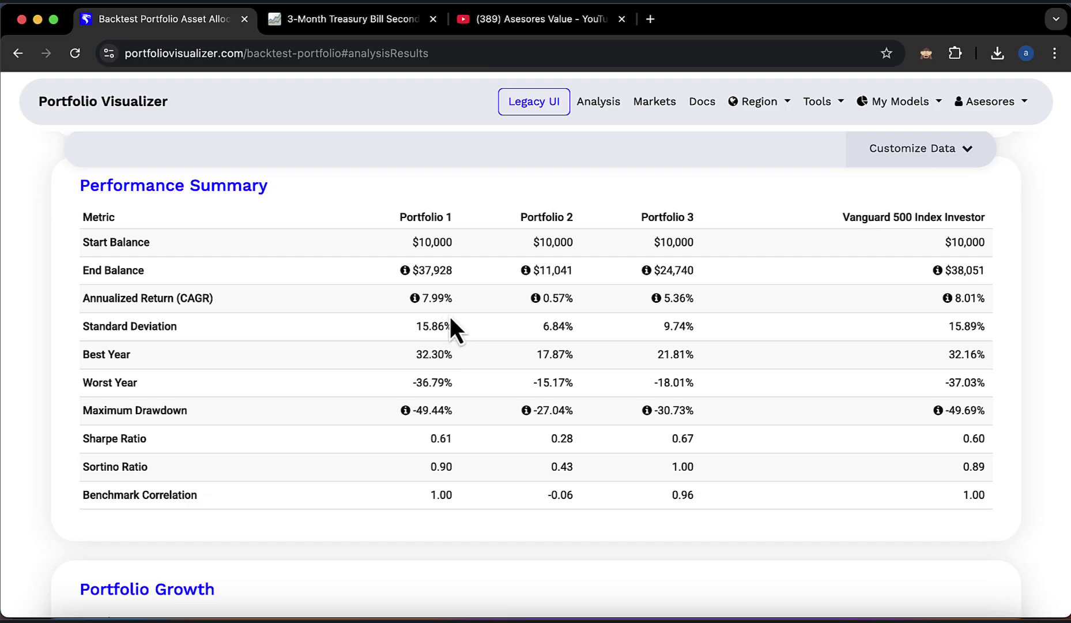
Edit the backtest settings again, changing the time period to Month-to-Month and the last month to Mar.
scroll(451, 320, "up", 20)
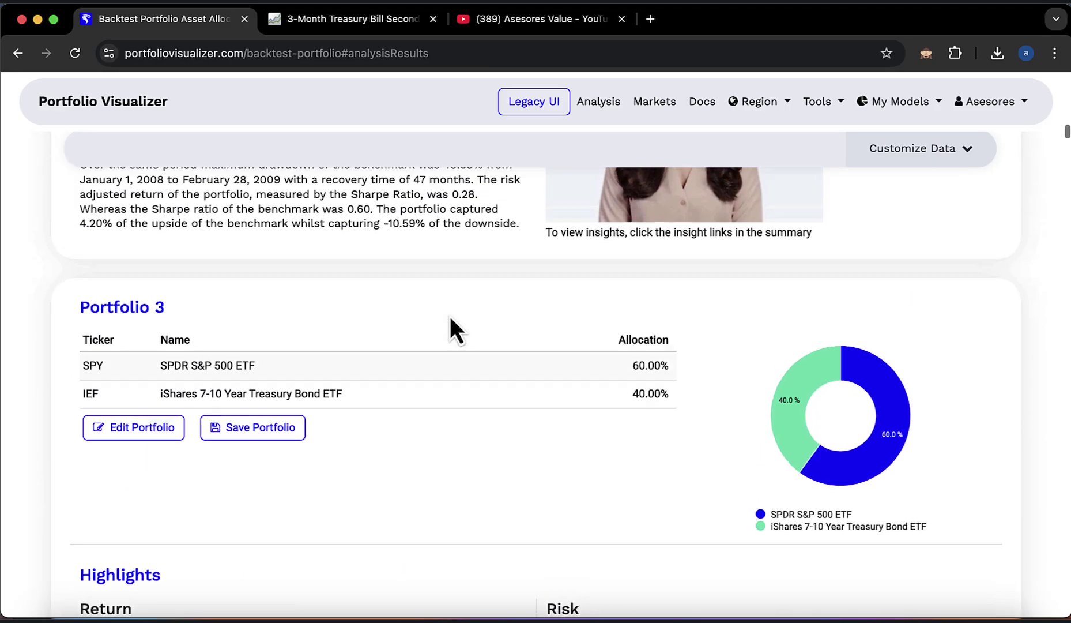
scroll(450, 319, "up", 15)
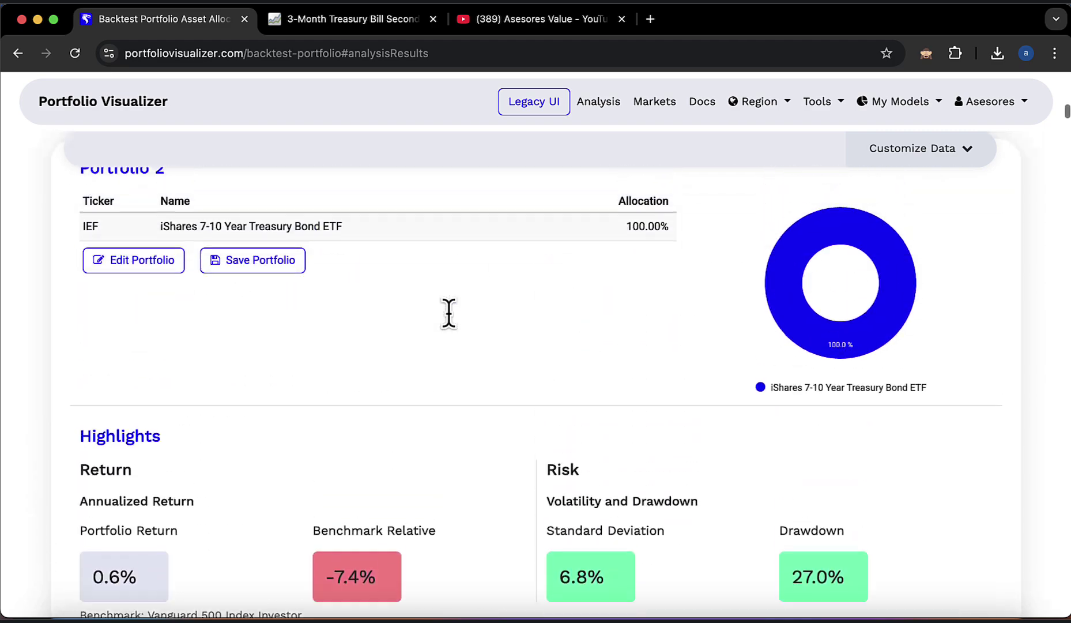
scroll(449, 314, "up", 15)
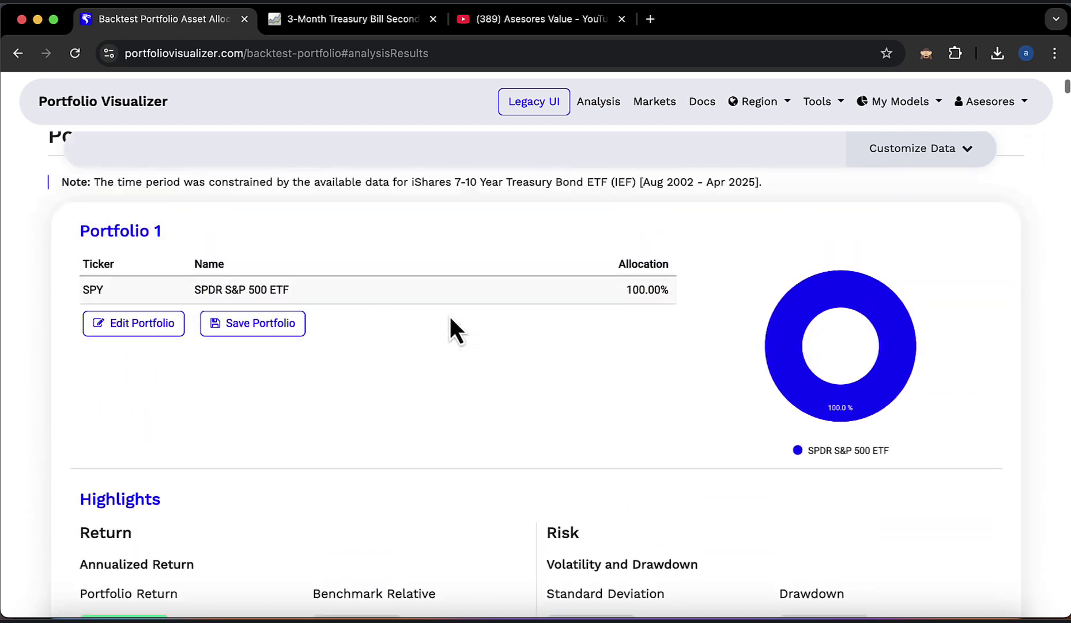
scroll(449, 314, "up", 5)
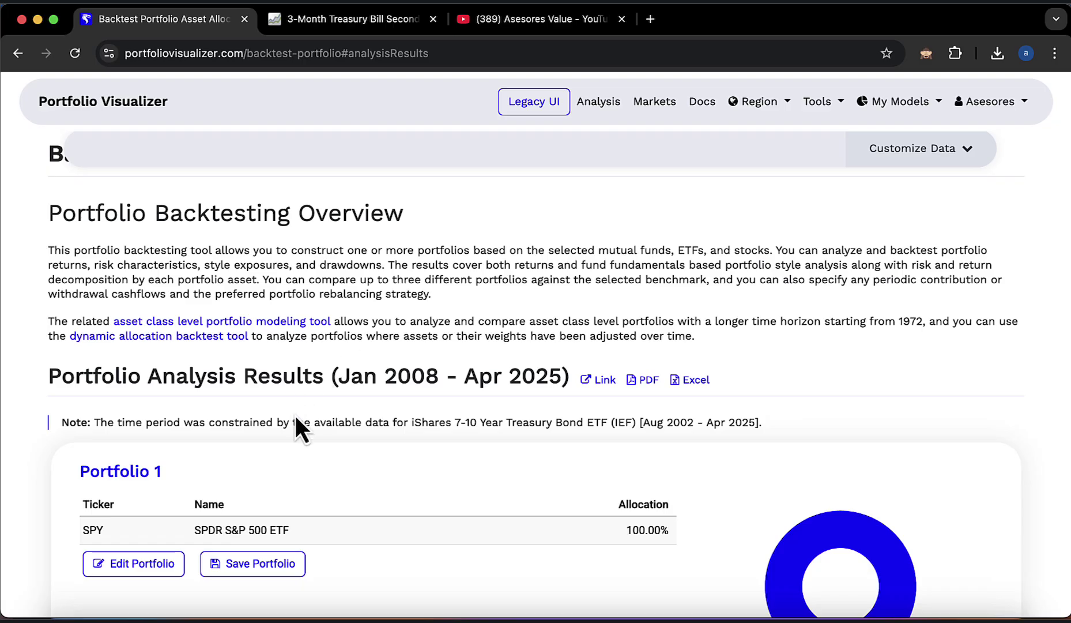
left_click(132, 563)
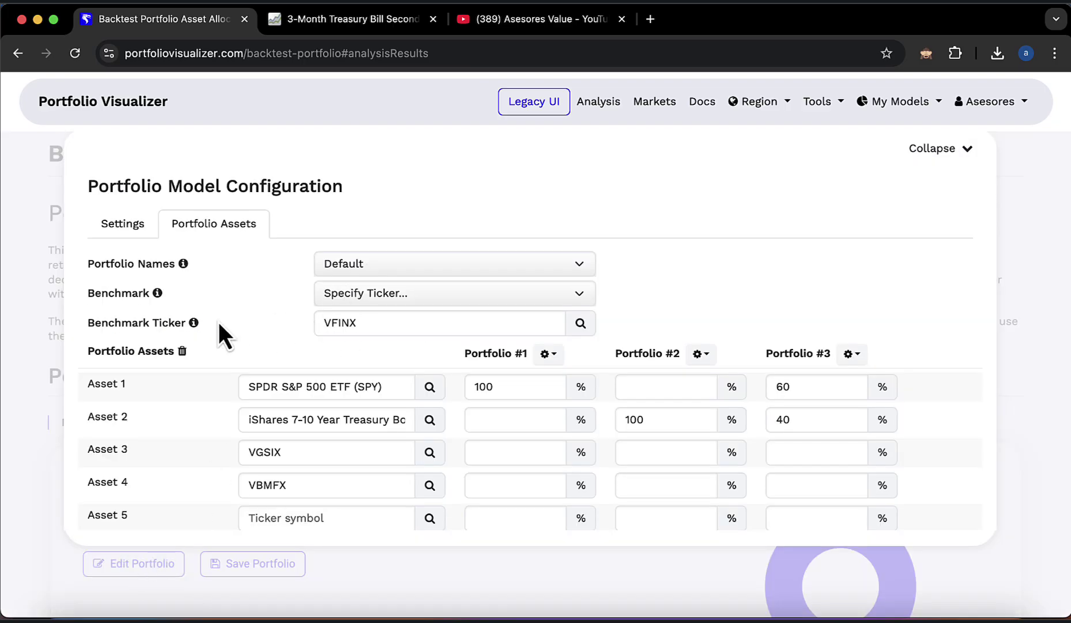
left_click(124, 230)
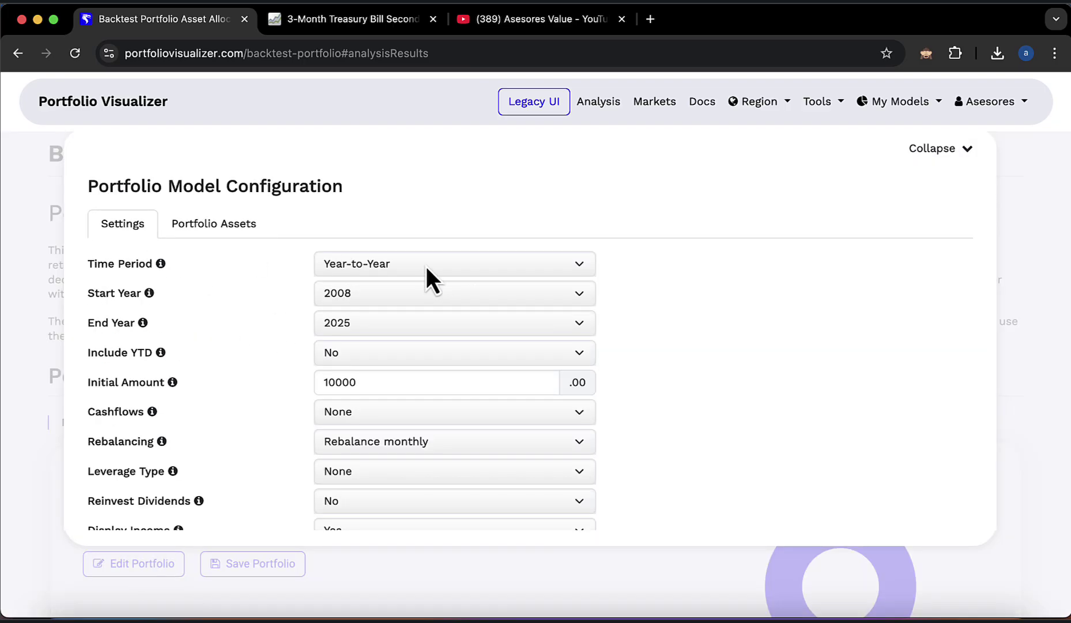
left_click(426, 267)
left_click(422, 245)
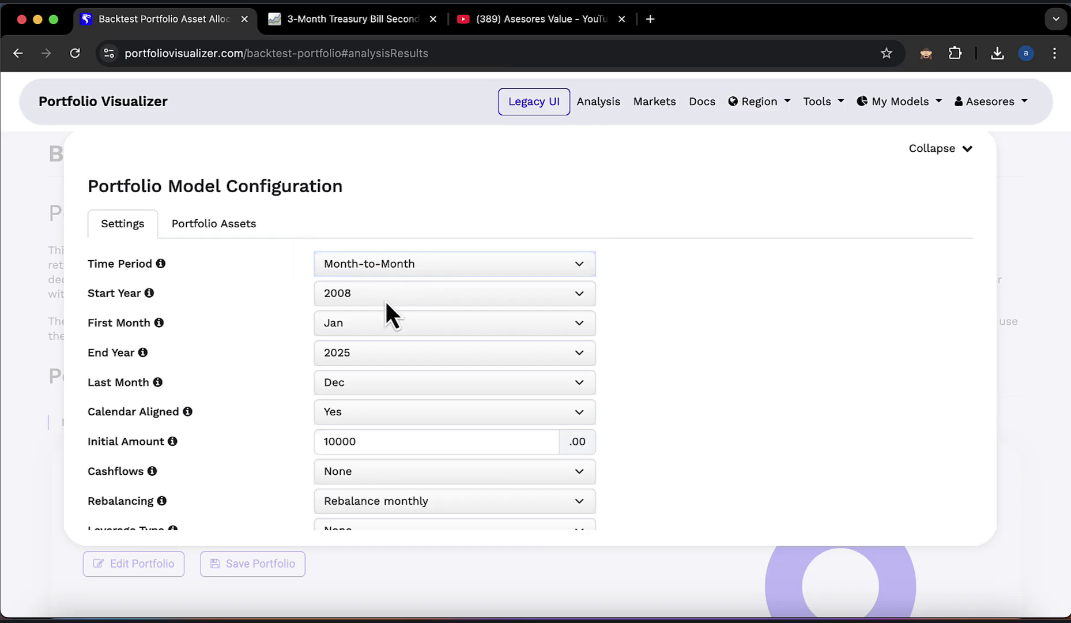
left_click(350, 380)
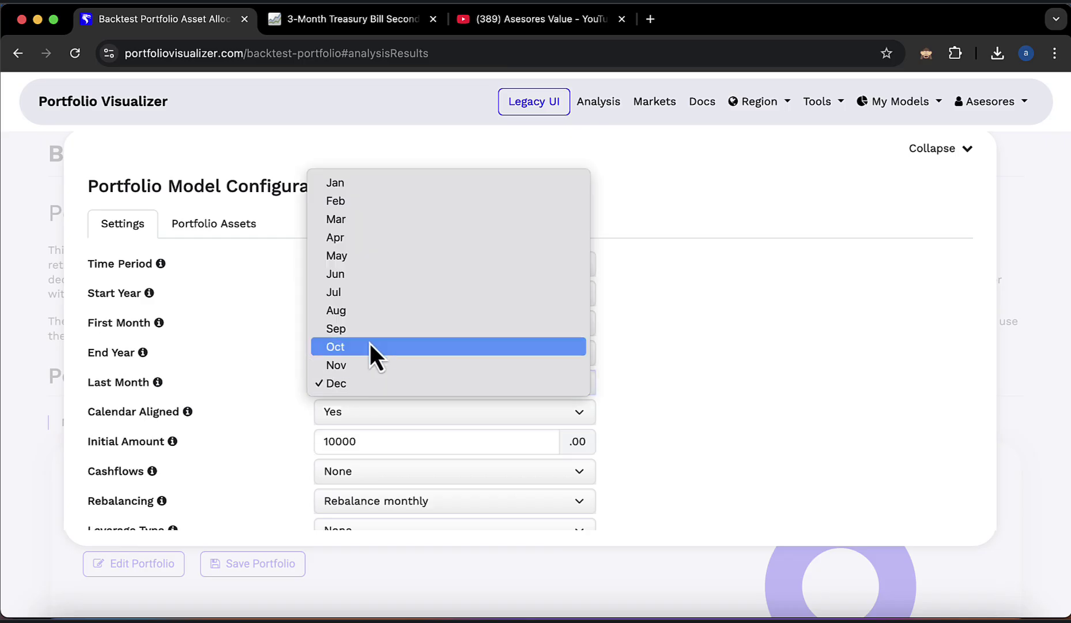
left_click(385, 238)
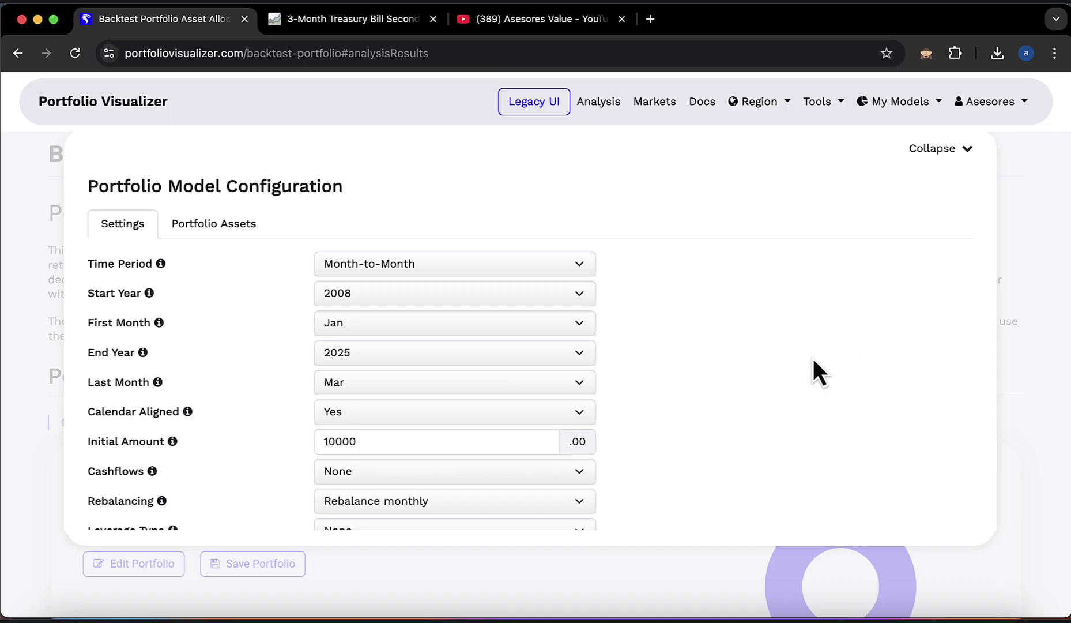
Rerun the portfolio analysis and find the Performance Summary table in the new results.
scroll(765, 390, "down", 5)
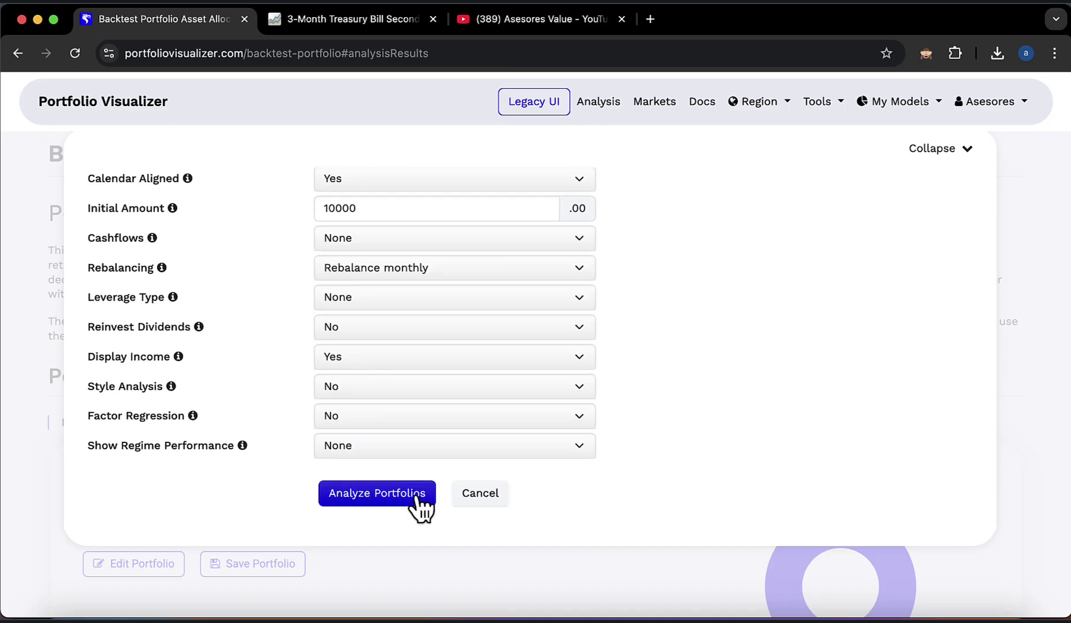
left_click(418, 497)
scroll(515, 444, "down", 7)
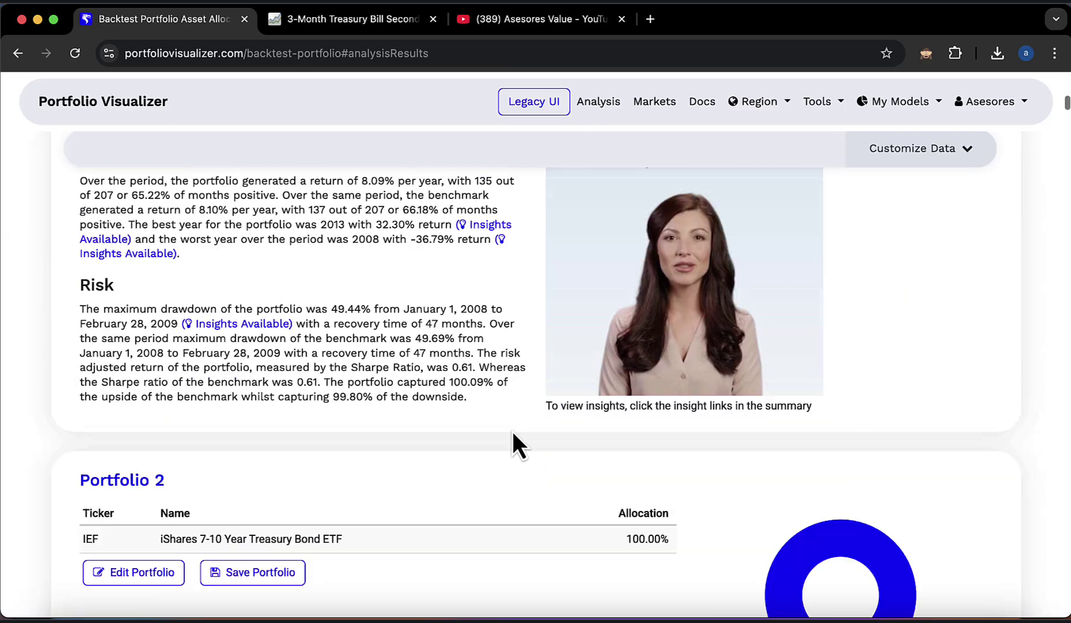
scroll(513, 433, "down", 15)
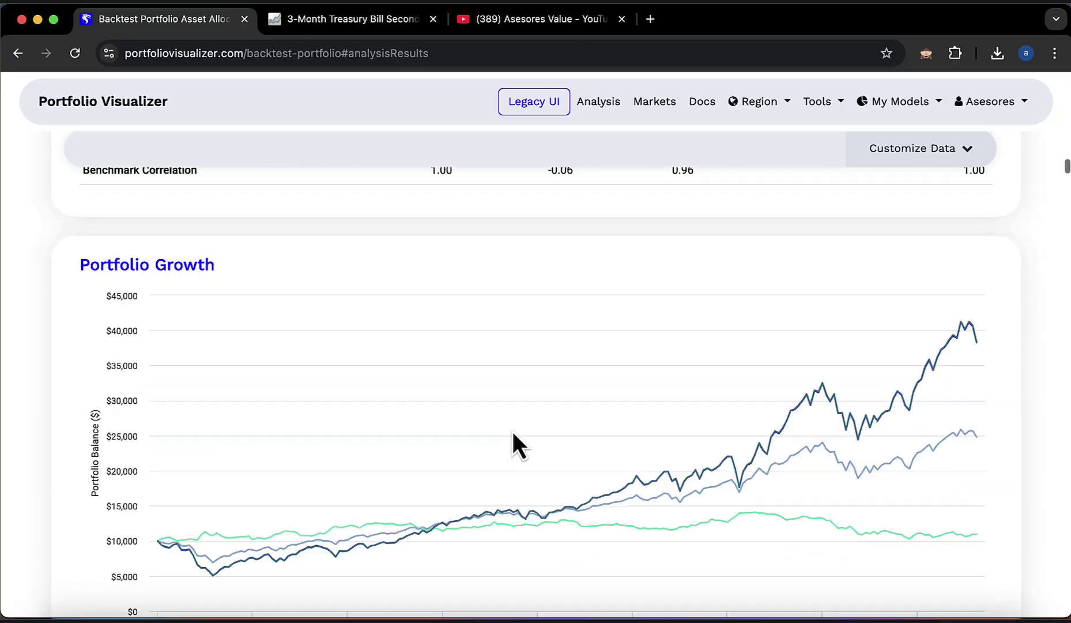
scroll(513, 434, "up", 10)
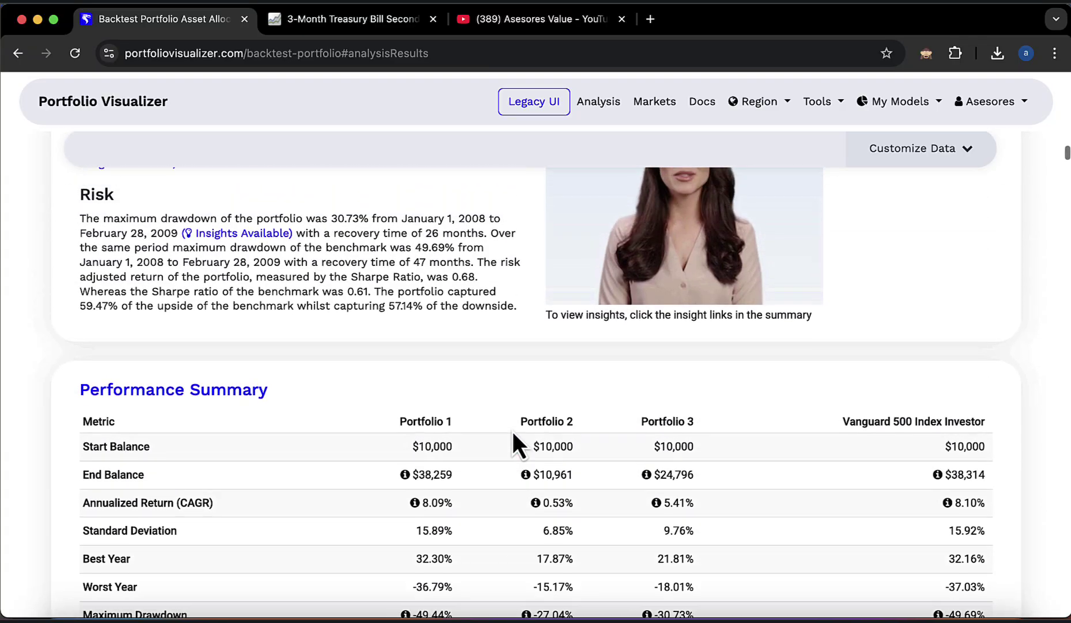
scroll(513, 434, "down", 3)
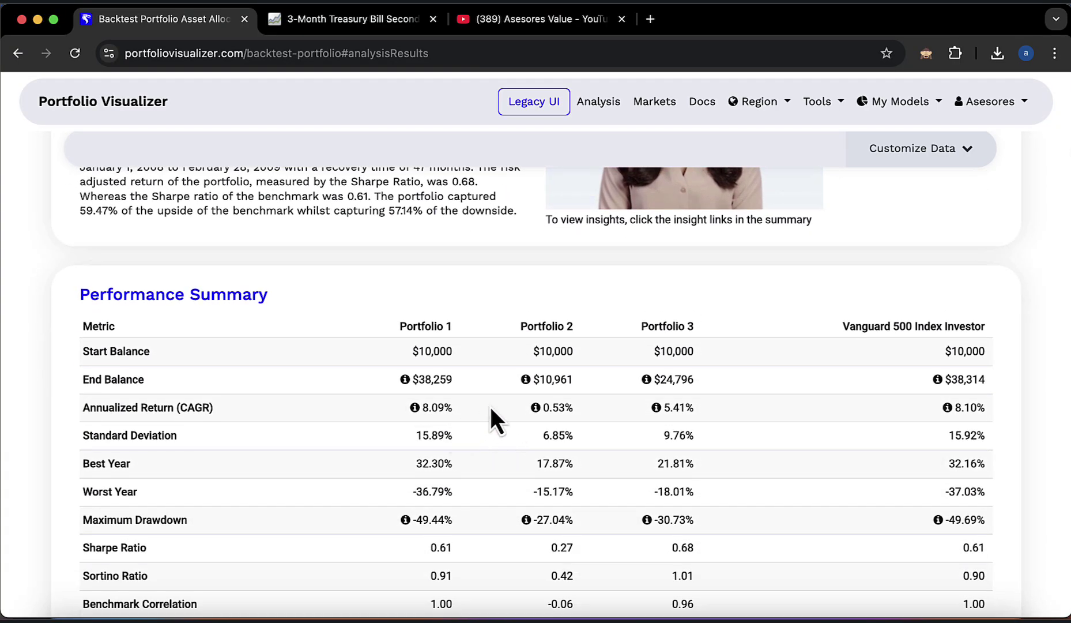
Compare the Rend Anual % values of SPY, IEF and PORT in the Excel workbook with Portfolio Visualizer's Annualized Return (CAGR) row.
key("super+Tab")
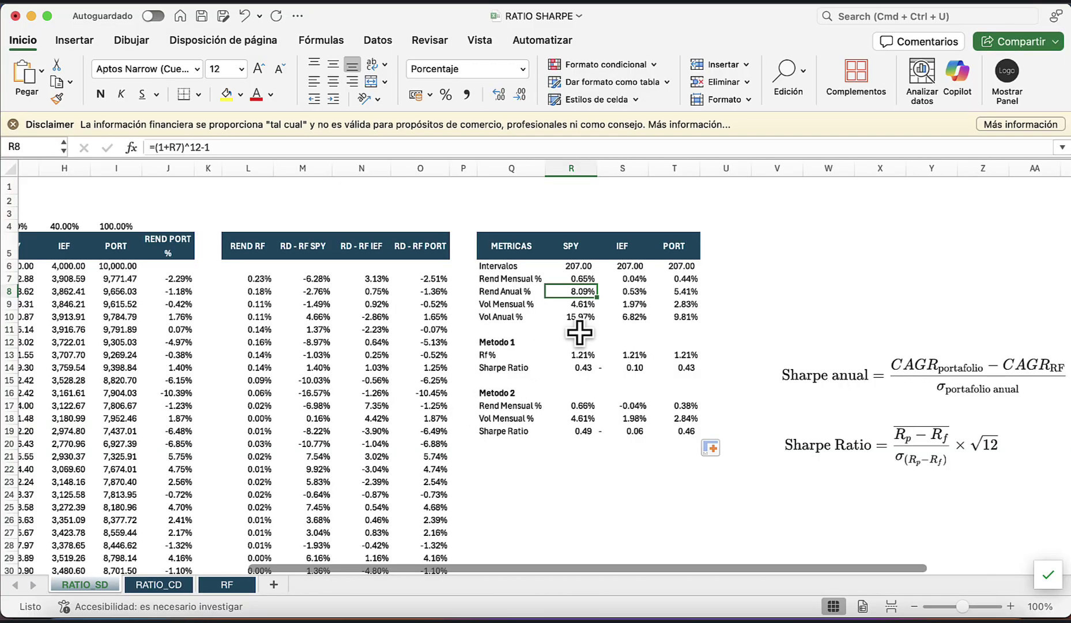
left_click_drag(583, 293, 692, 292)
key("super+Tab")
left_click_drag(423, 408, 698, 407)
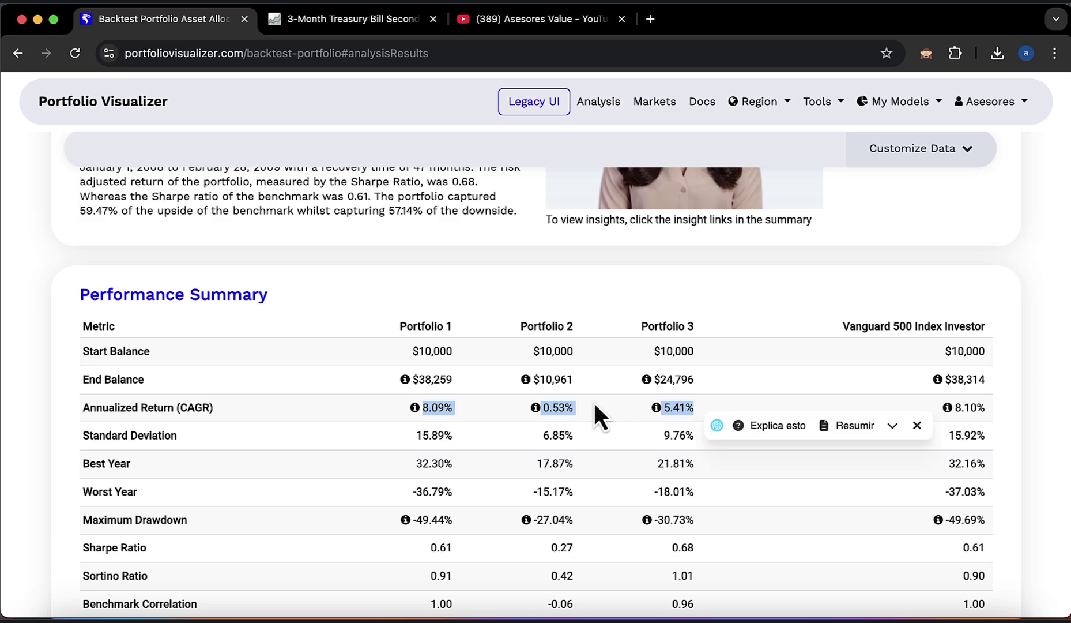
Compare the Vol Anual % values of SPY, IEF and PORT in the Excel workbook with Portfolio Visualizer's Standard Deviation row.
key("super+Tab")
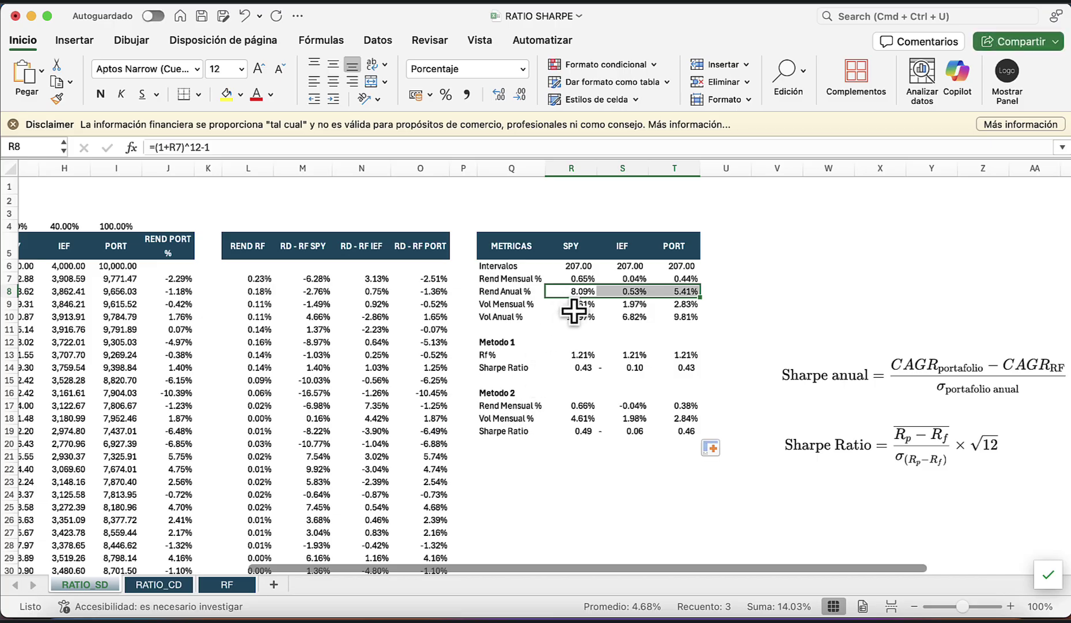
left_click_drag(566, 317, 687, 319)
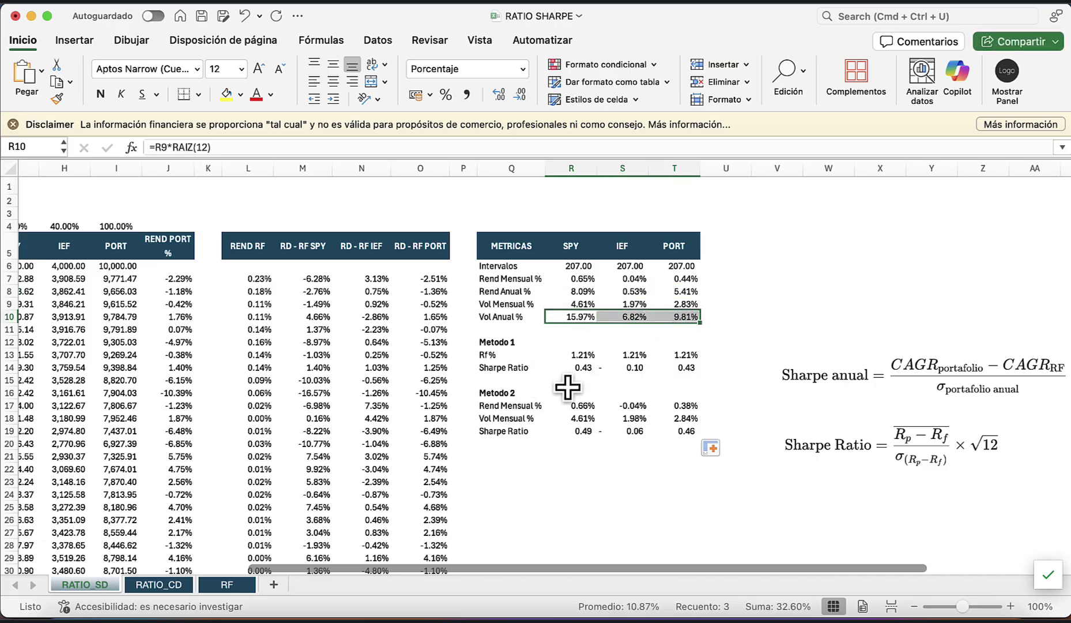
key("super+Tab")
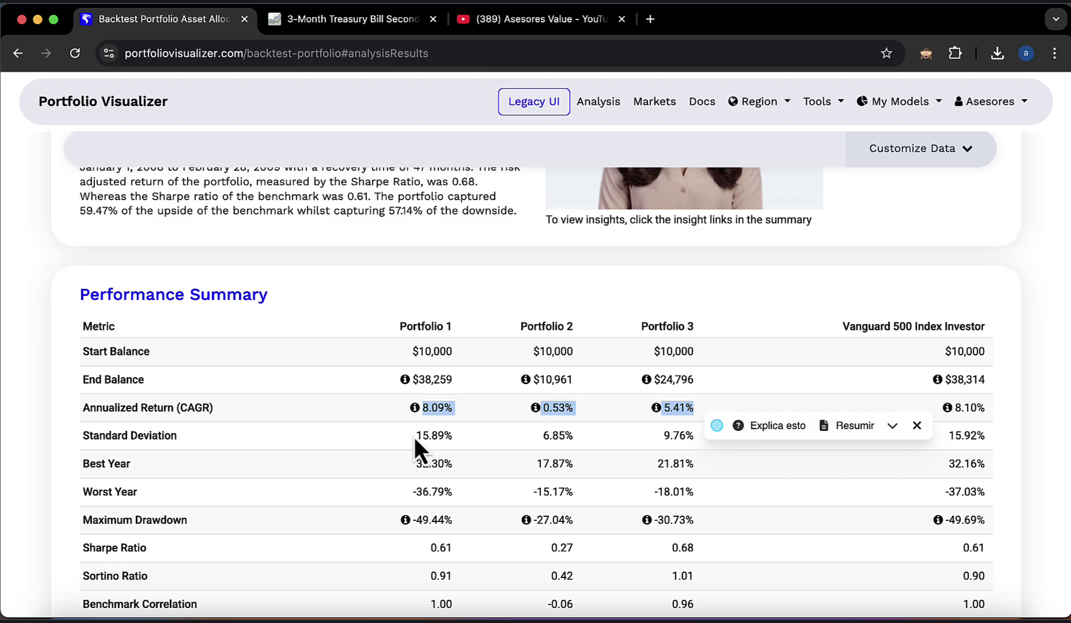
left_click_drag(414, 437, 684, 434)
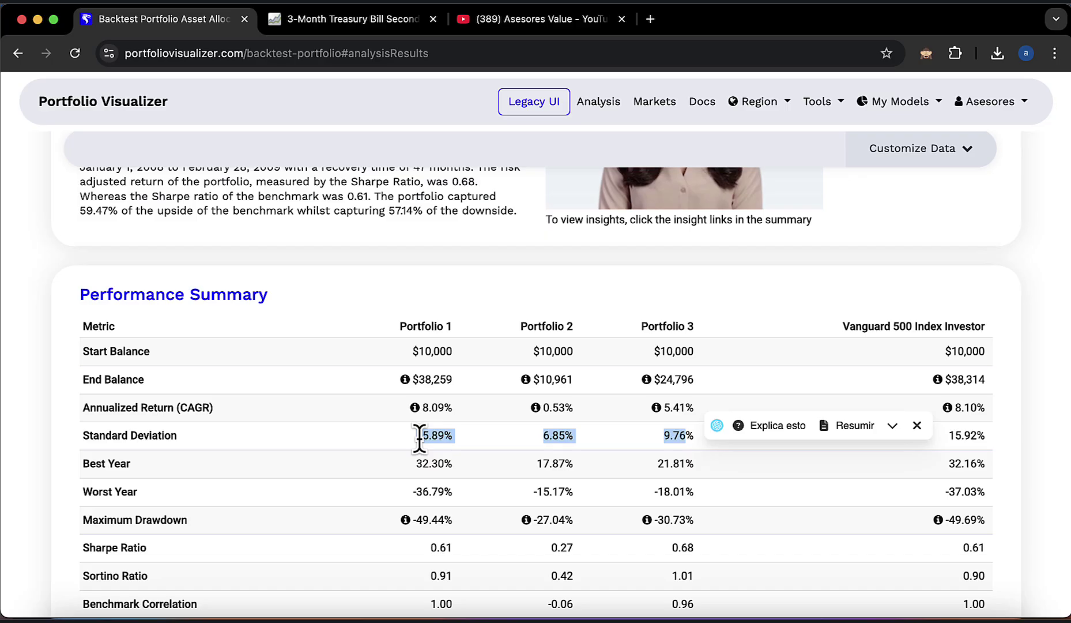
key("super+Tab")
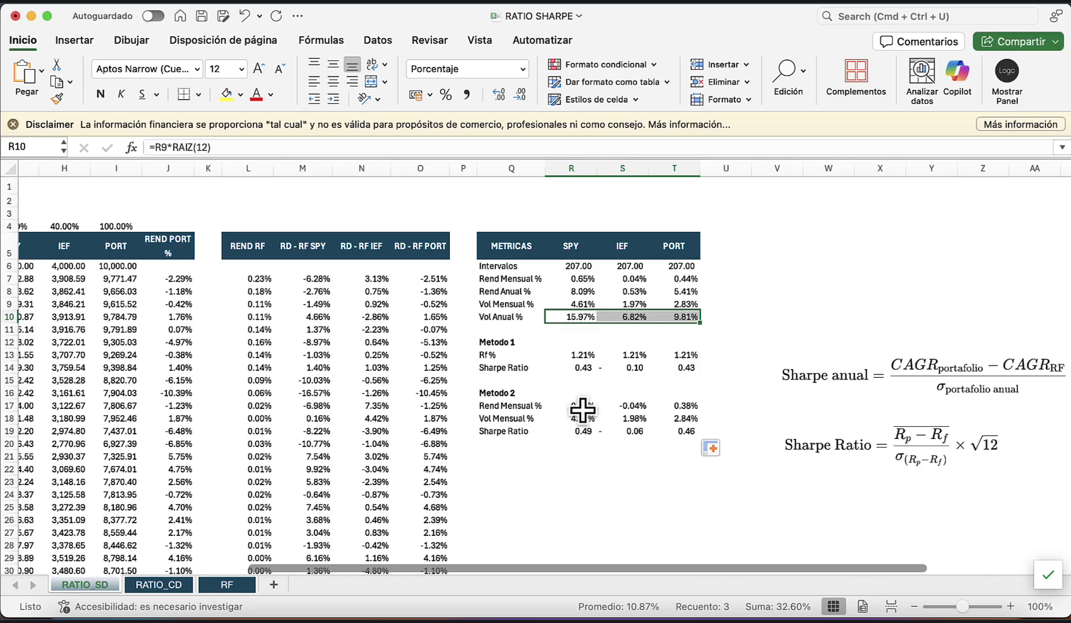
Compare Portfolio Visualizer's Sharpe Ratio row with the Metodo 2 Sharpe Ratio values of SPY, IEF and PORT in the Excel workbook.
key("super+Tab")
scroll(545, 421, "down", 3)
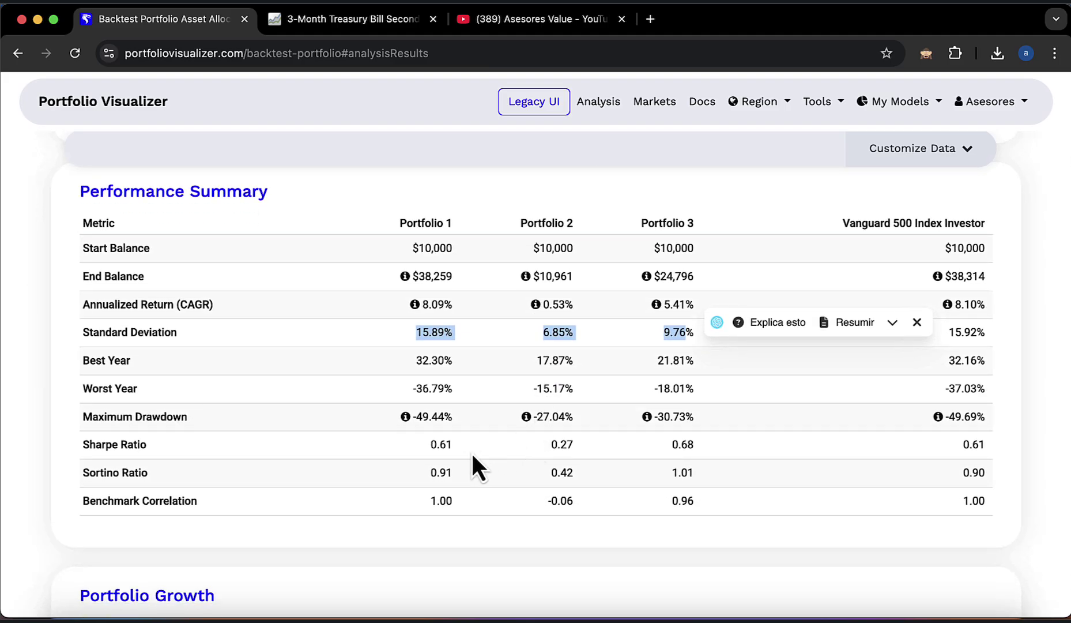
left_click_drag(427, 444, 739, 455)
key("super+Tab")
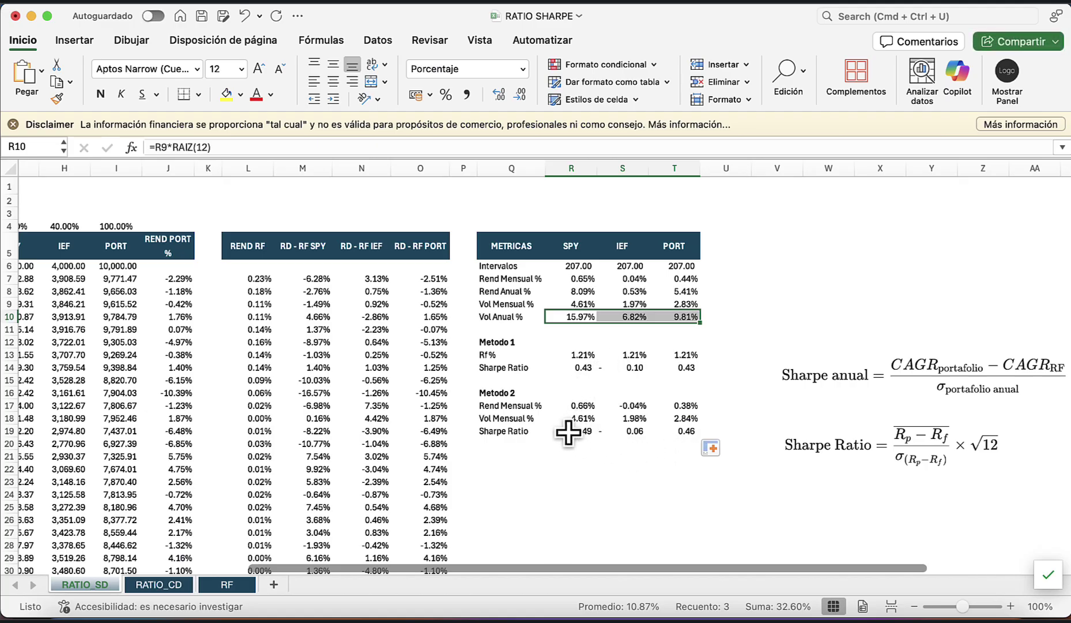
key("super+Tab")
key("super+Tab")
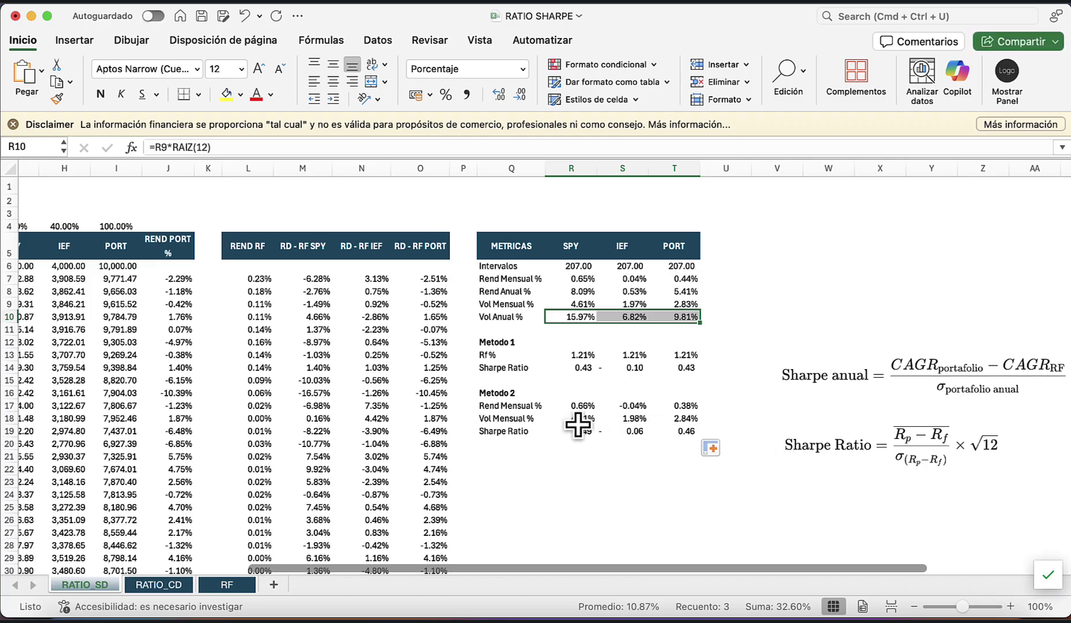
left_click(580, 431)
left_click_drag(582, 431, 681, 431)
key("super+Tab")
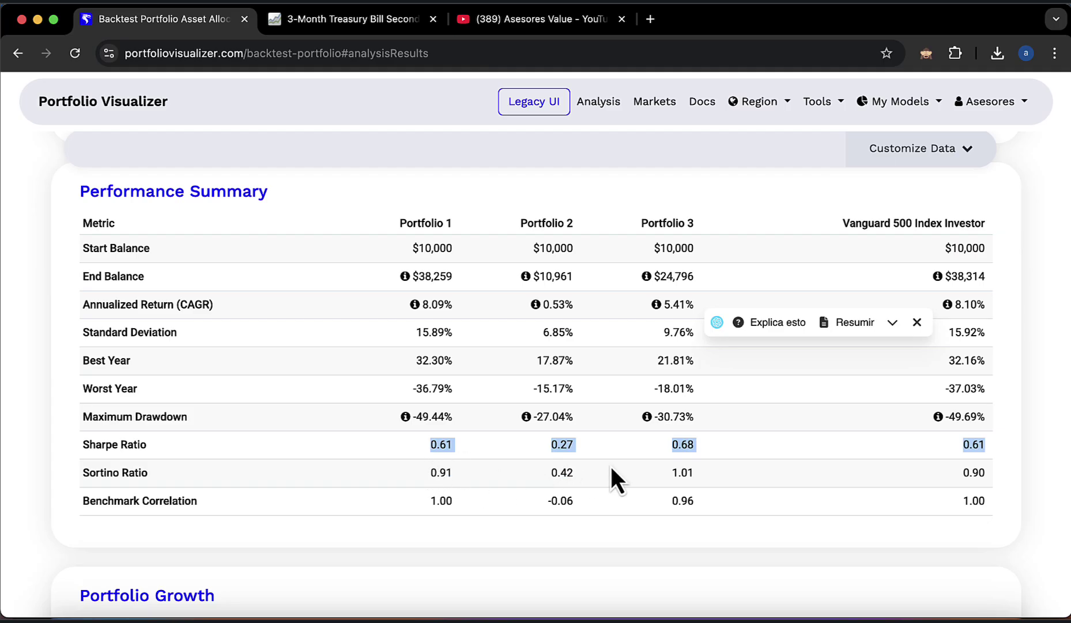
key("super+Tab")
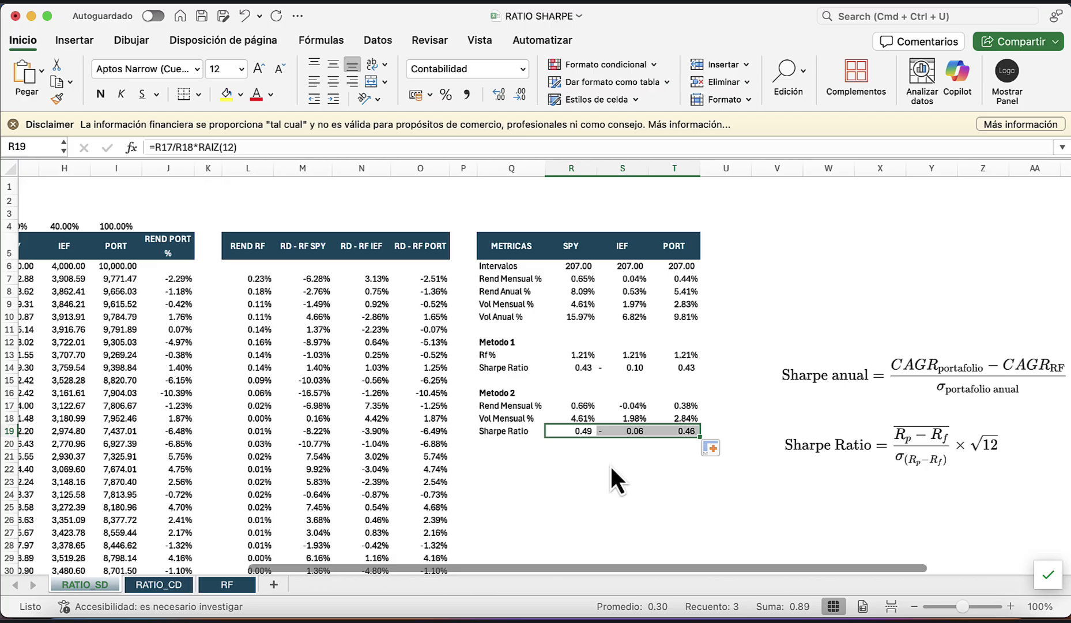
In cell A6 of the RATIO_CD sheet, start an AV.EOH_HISTORICAL formula with ticker B5, start date B2 and end date B3.
scroll(354, 289, "left", 10)
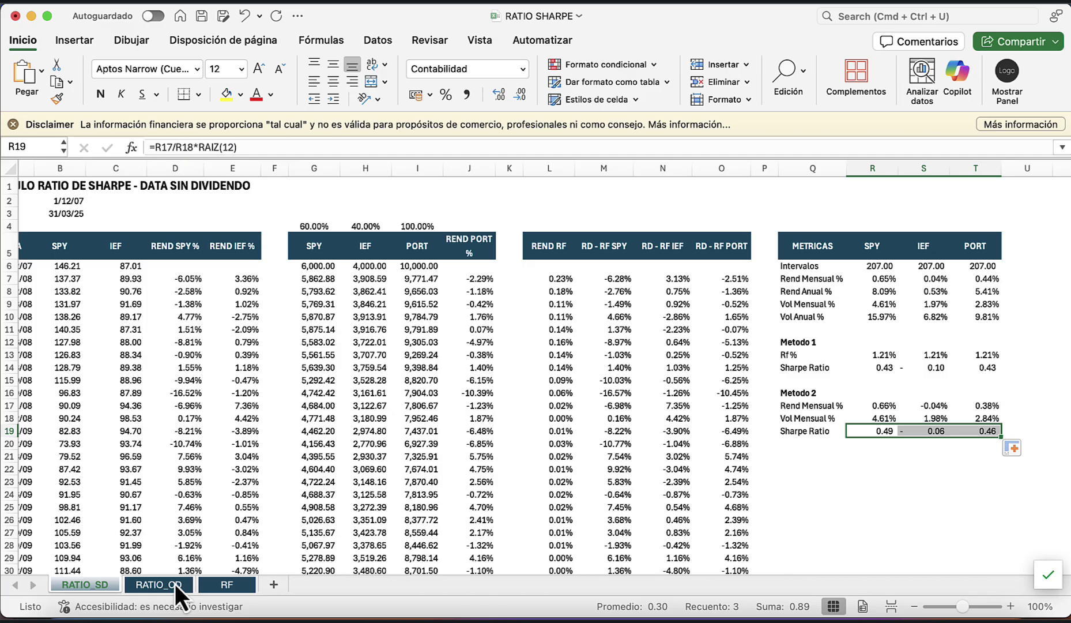
scroll(183, 456, "left", 2)
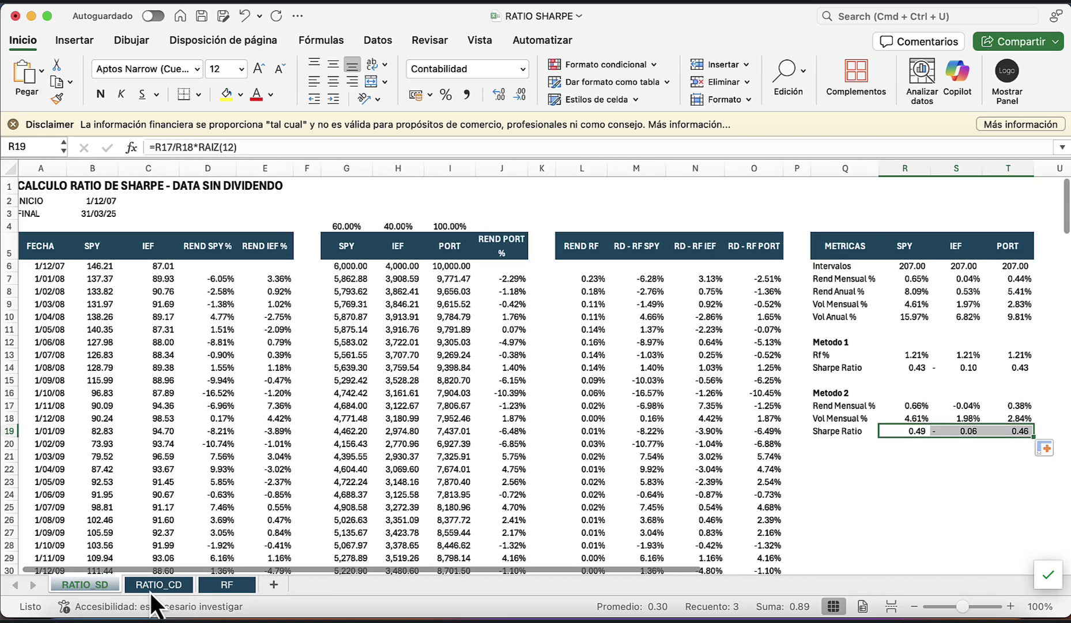
left_click(157, 584)
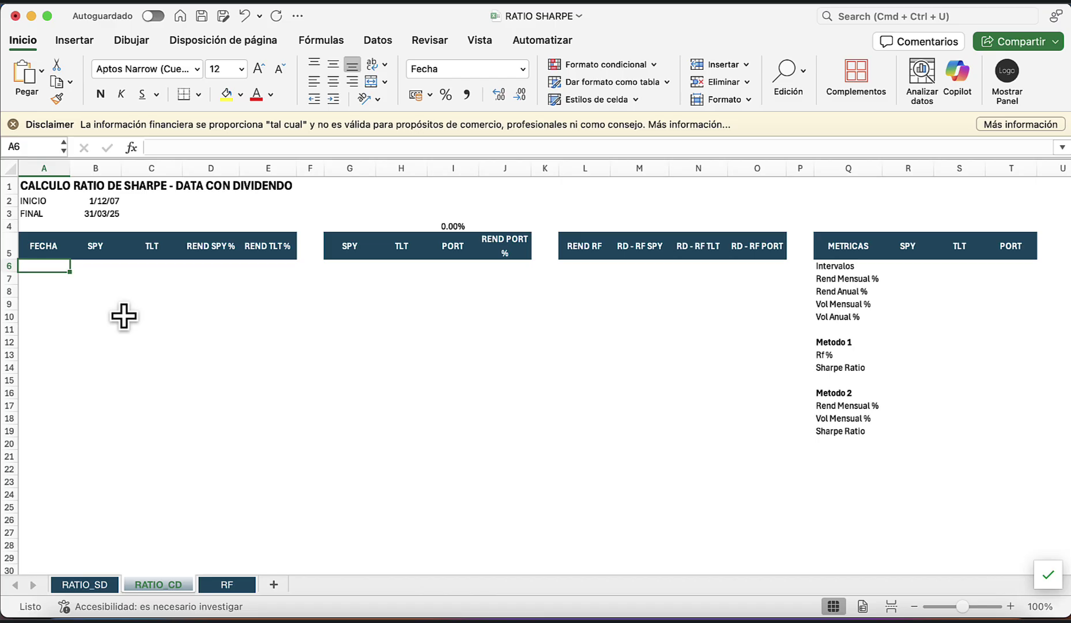
type("=AV.")
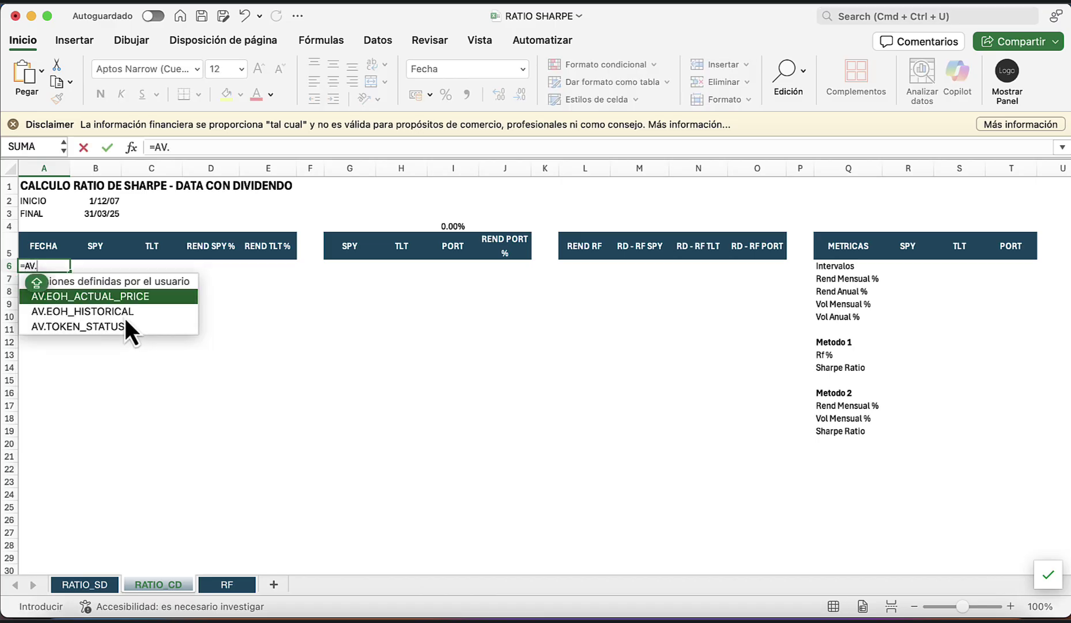
key("Down")
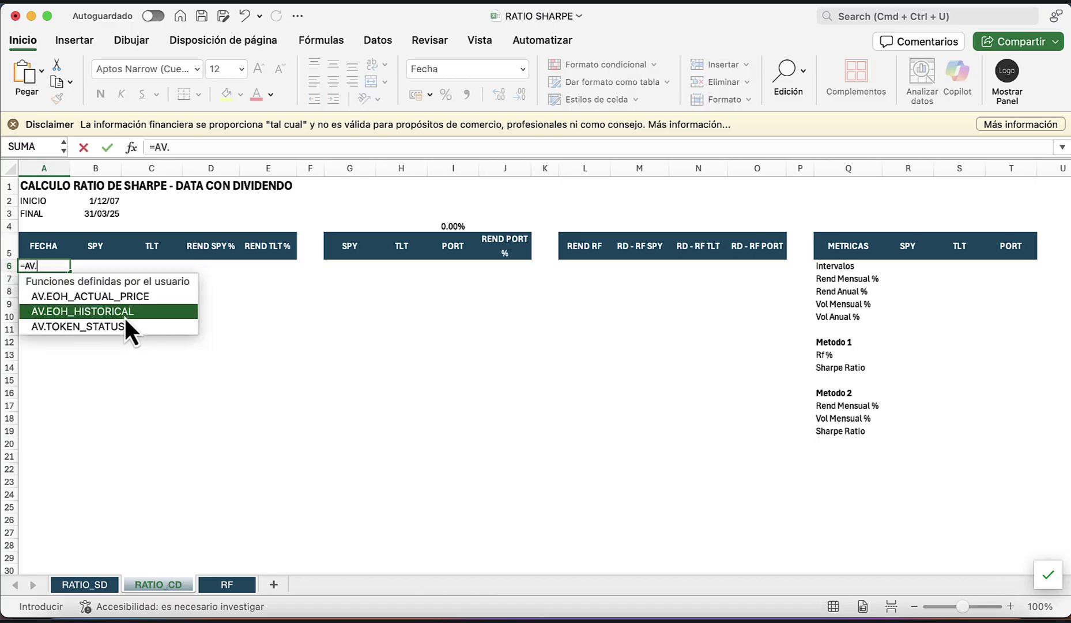
key("Tab")
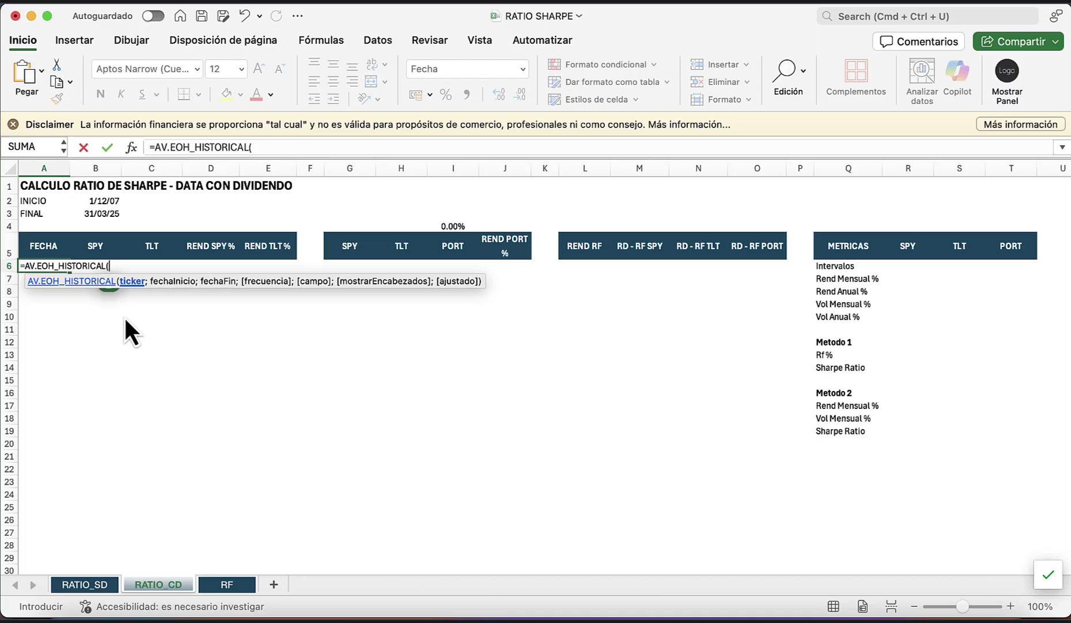
key("Up")
key("Right")
type(";")
key("Up")
key("Up")
key("Up")
key("Up")
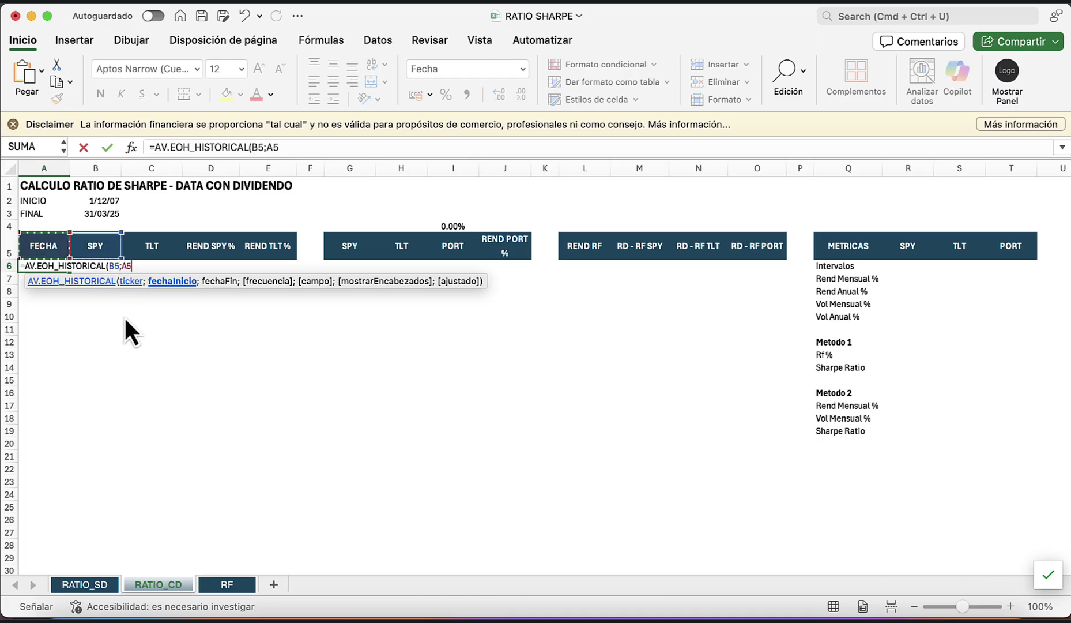
key("Right")
type(";")
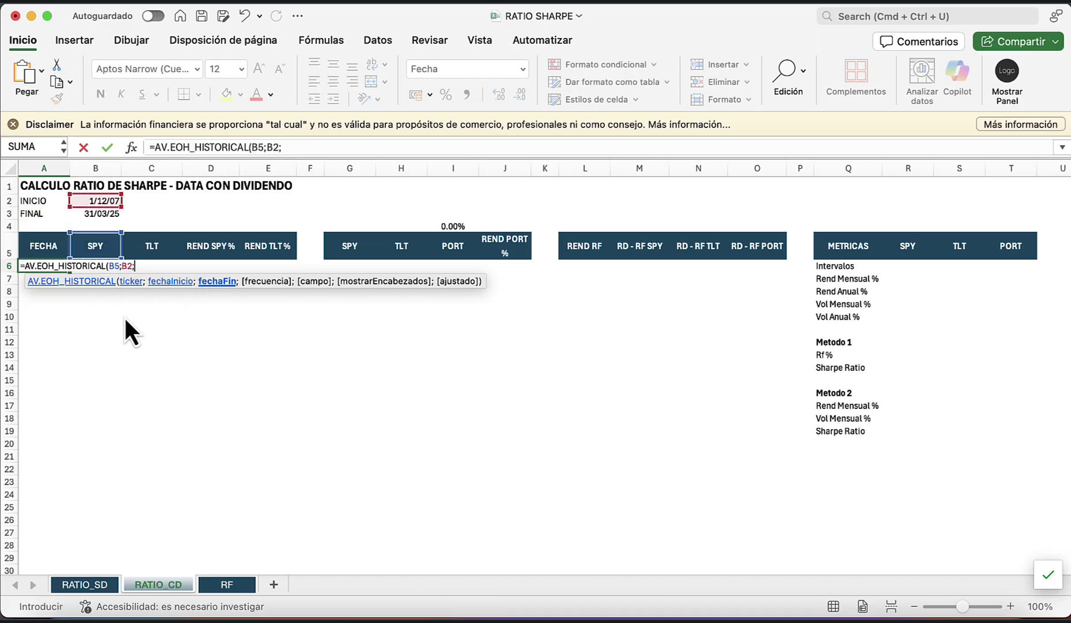
key("Up")
key("Up")
key("Up")
key("Right")
type(";")
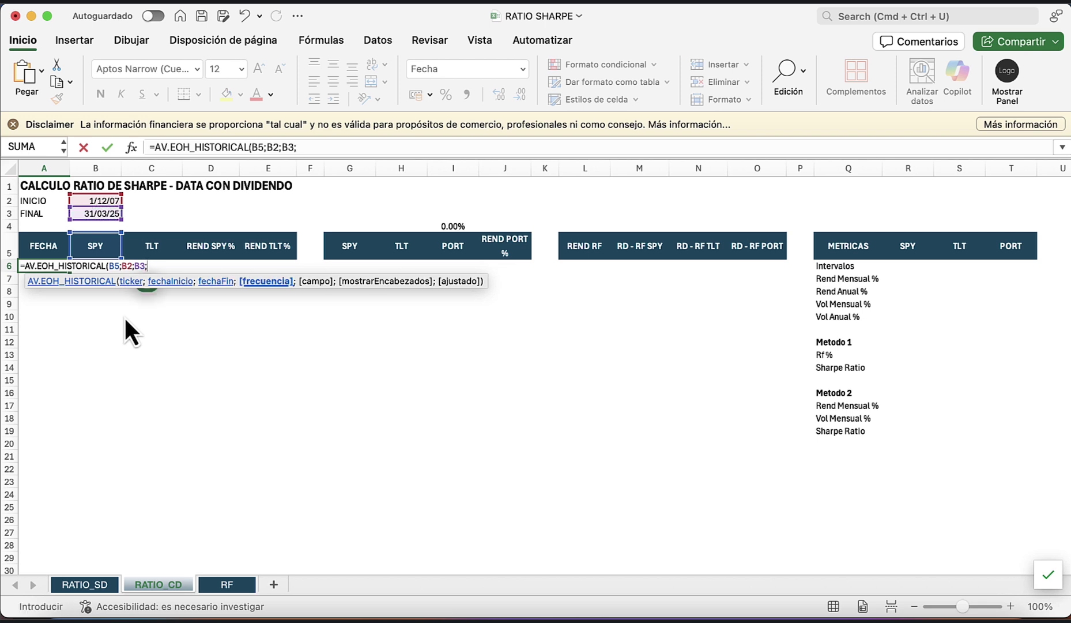
Complete the A6 formula with frequency "M" and the fields "DATE;ADJUSTED_CLOSE".
type("\"M\";\"DATE")
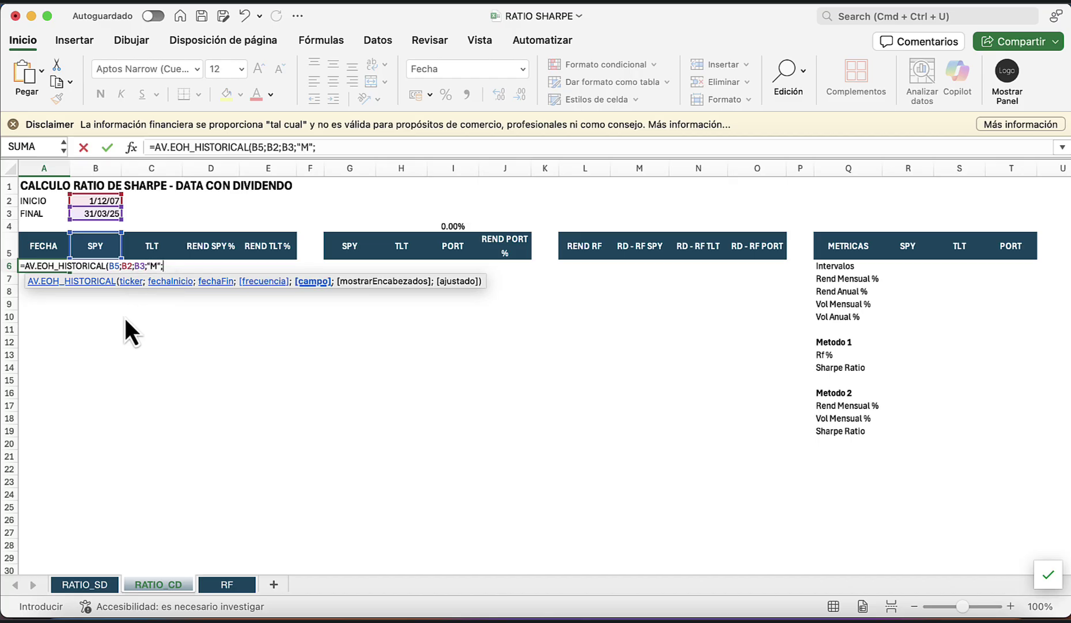
type(";")
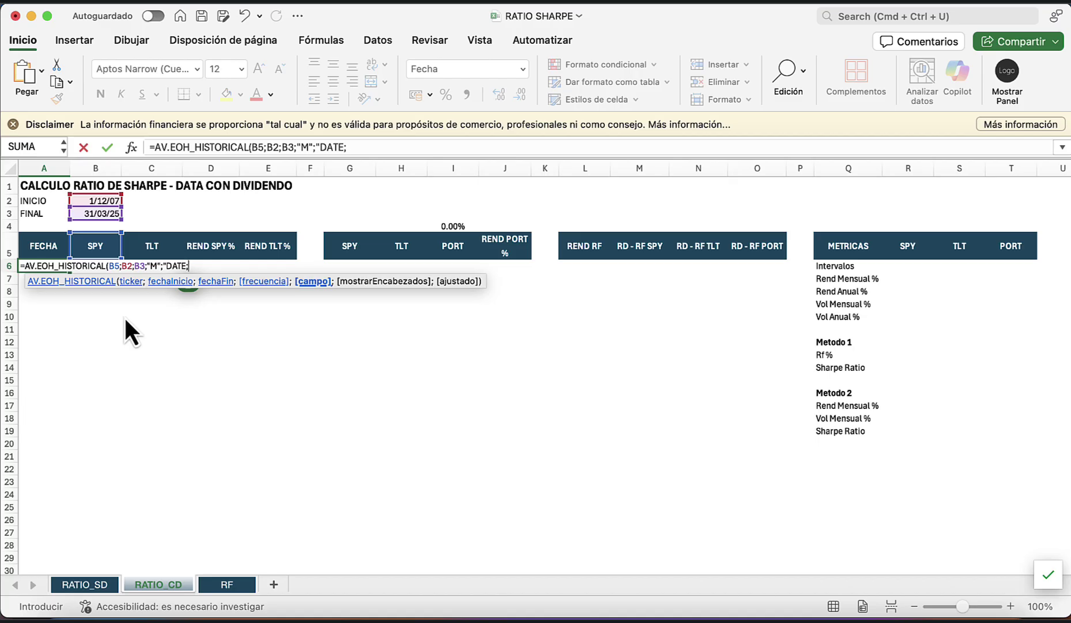
type("ADJUSTED_")
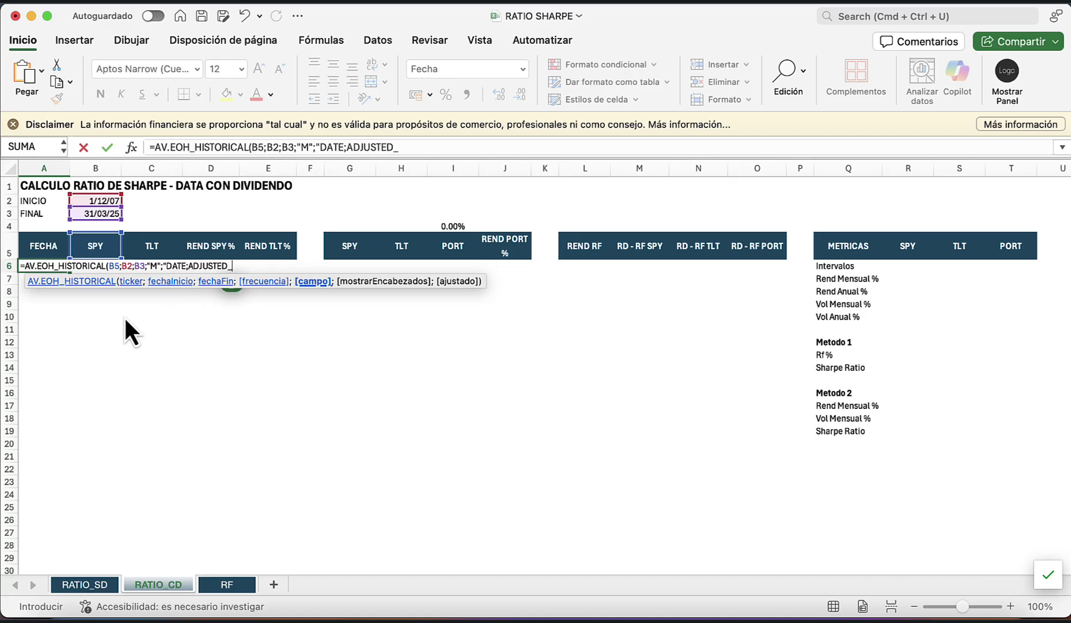
type("CLOSE\")")
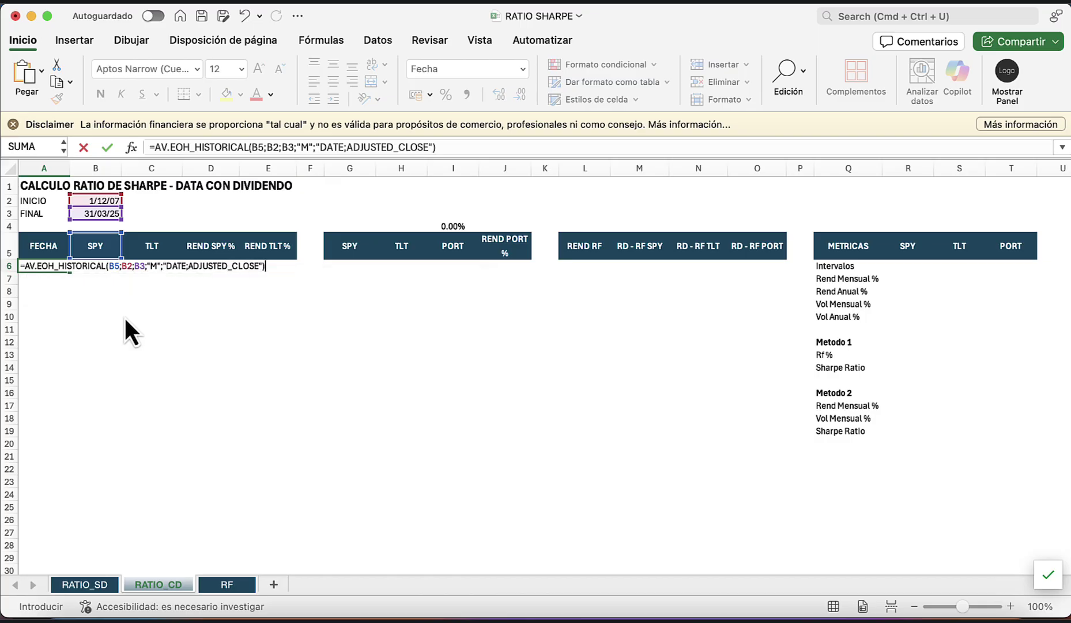
key("Return")
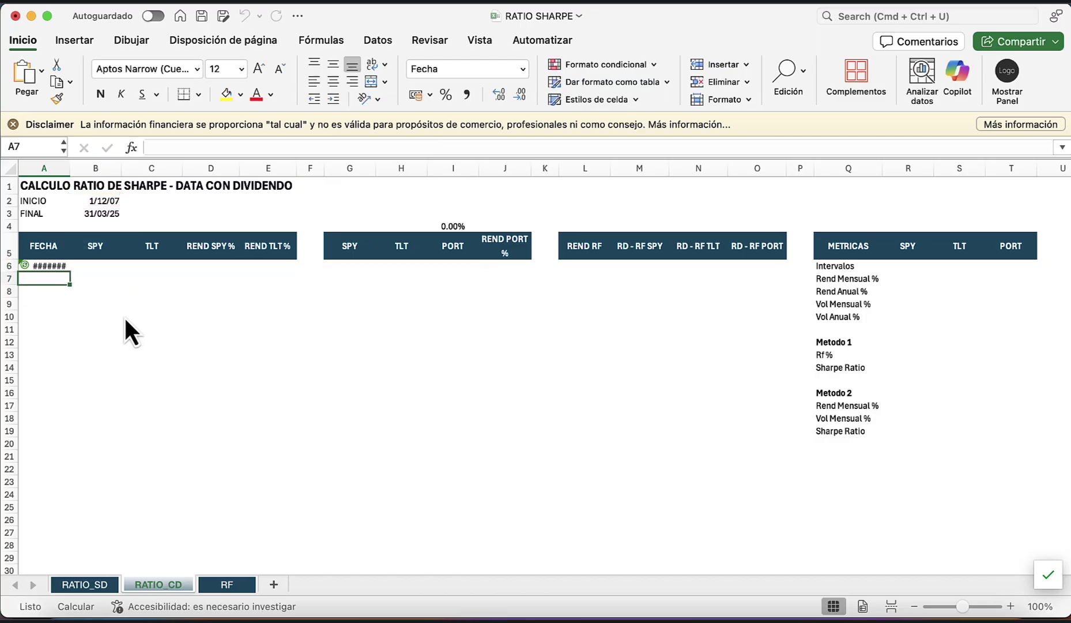
In cell C6, start an AV.EOH_HISTORICAL formula with ticker C5, start date B2 and end date B3.
key("Up")
key("Right")
key("Right")
type("=AV")
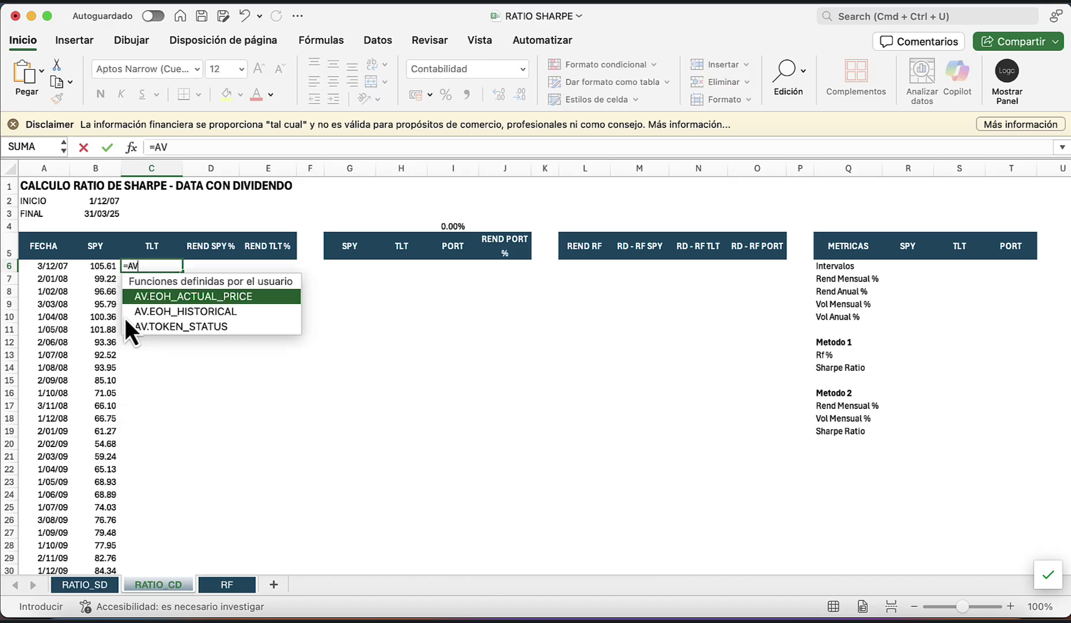
key("Down")
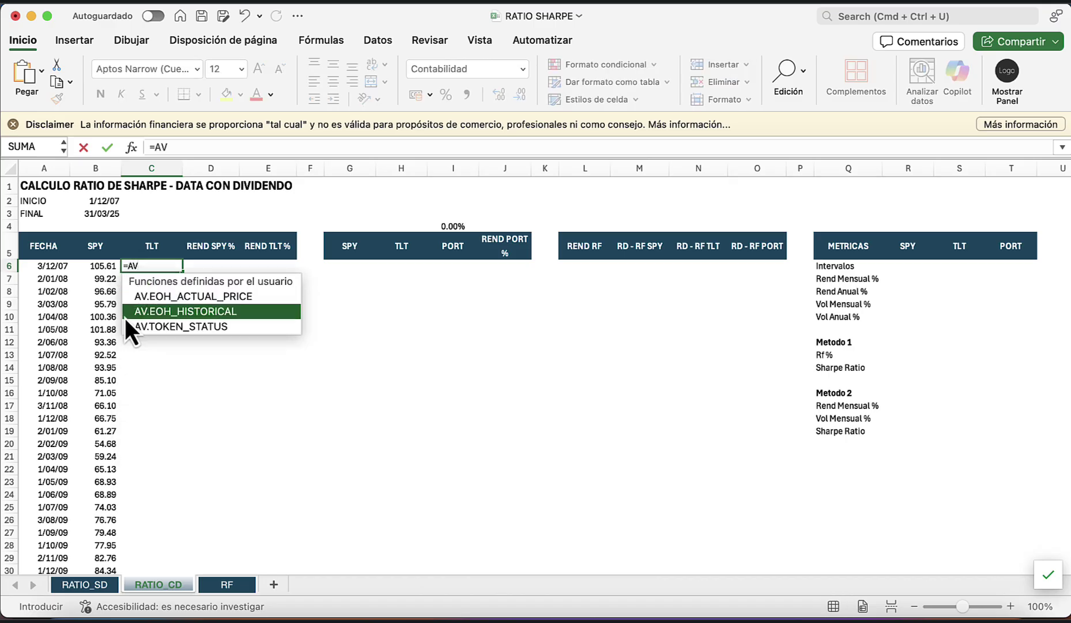
key("Tab")
key("Up")
type(";")
key("Up")
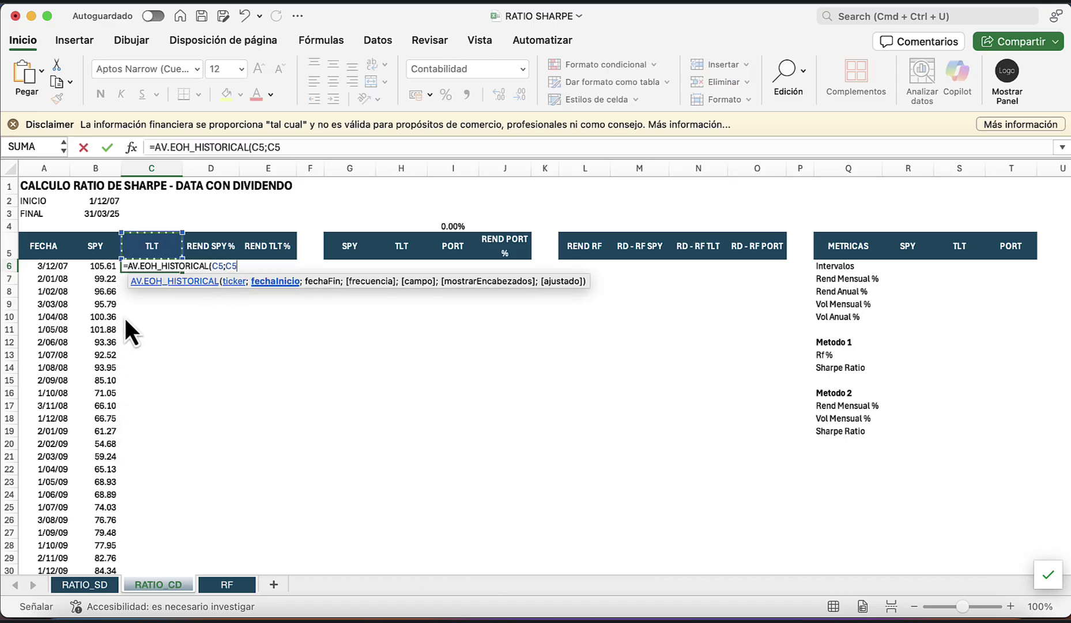
key("Left")
key("Up")
key("Up")
key("Up")
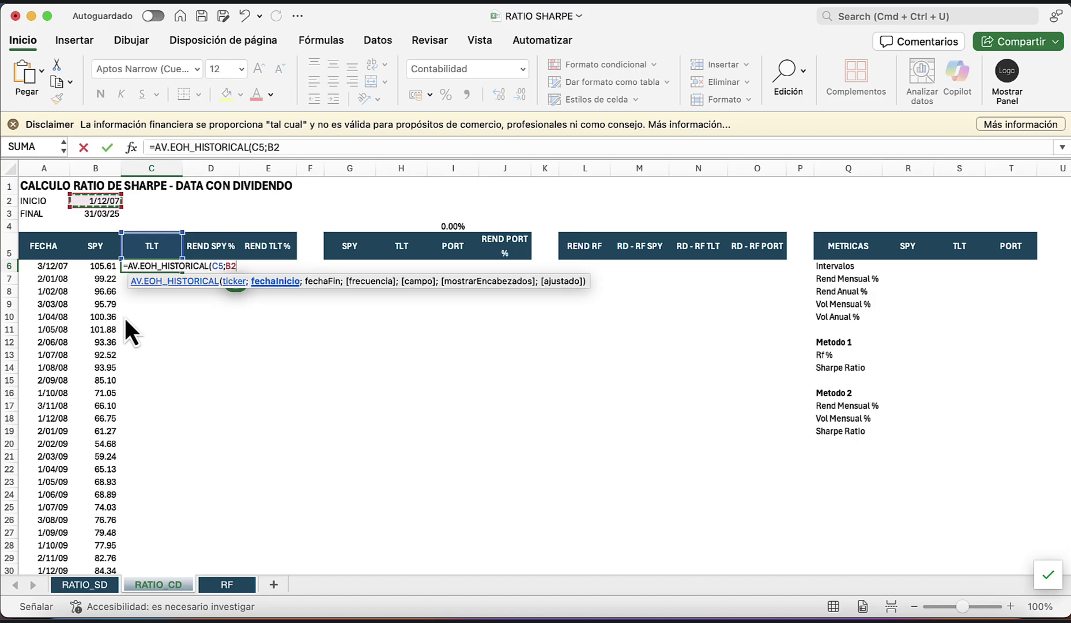
type(";")
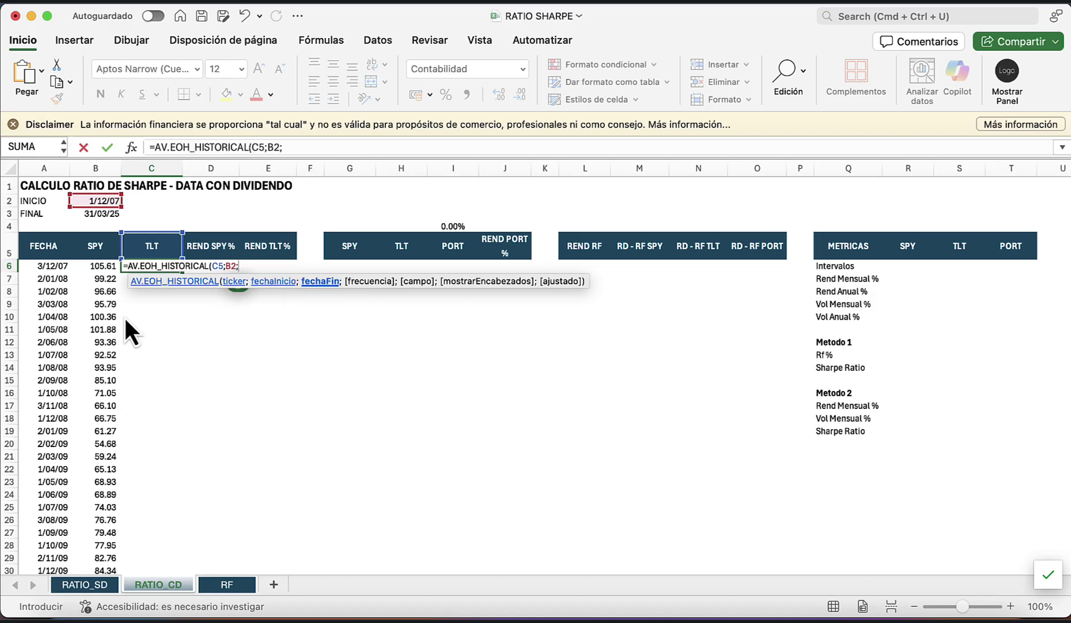
key("Left")
key("Up")
key("Up")
key("Up")
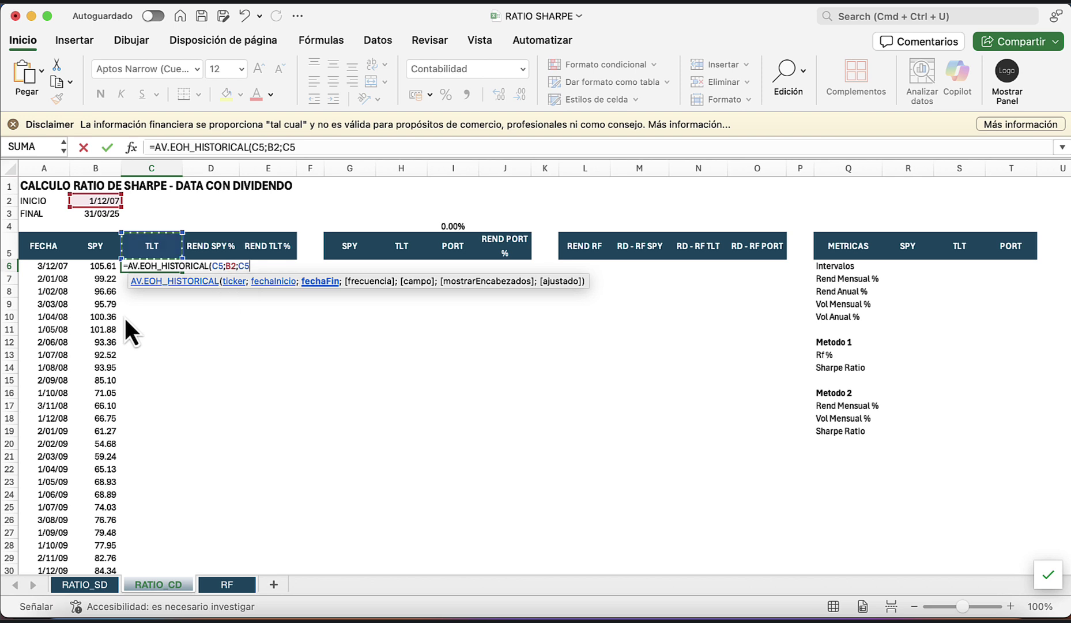
Complete the C6 formula with frequency "M" and the field "ADJUSTED_CLOSE".
type(";\"M\";")
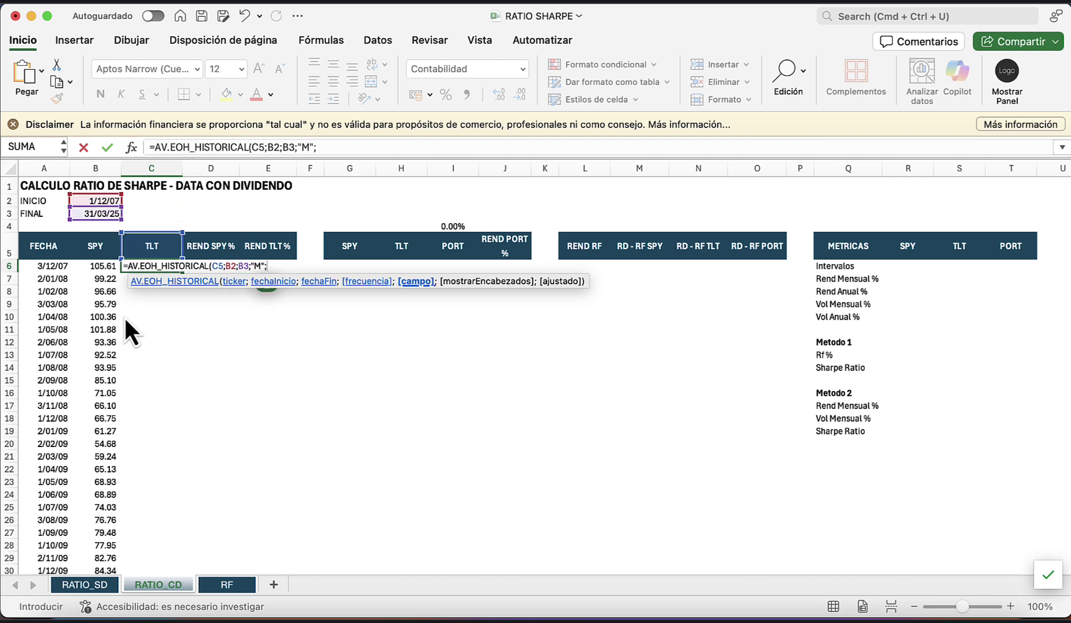
type("\"ADJUSTED_CÑL")
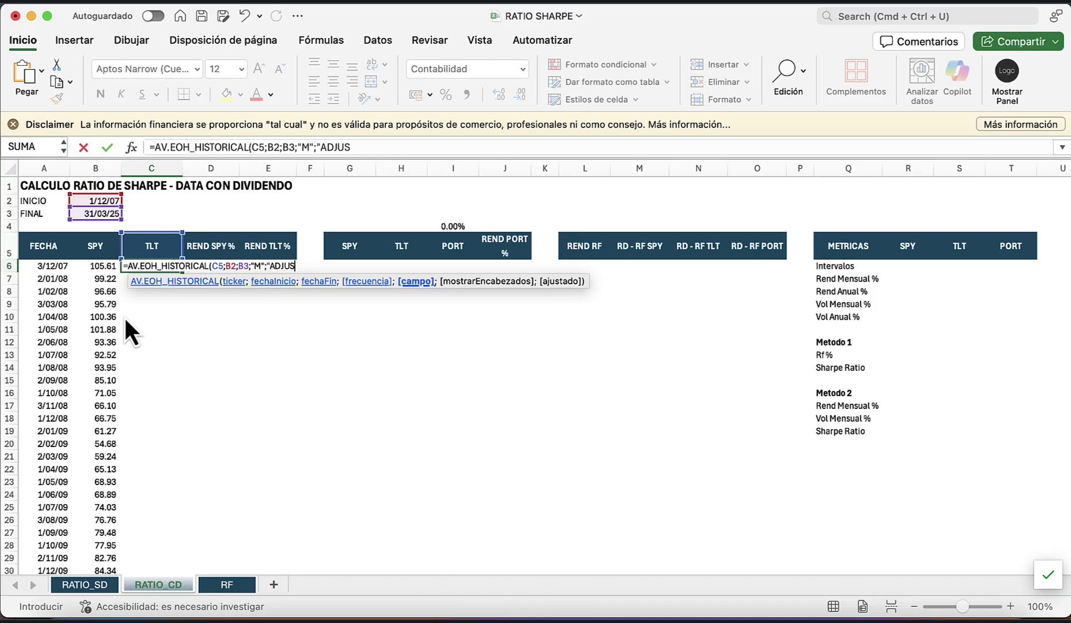
key("BackSpace")
key("BackSpace")
key("BackSpace")
type("CLOSE)")
key("Return")
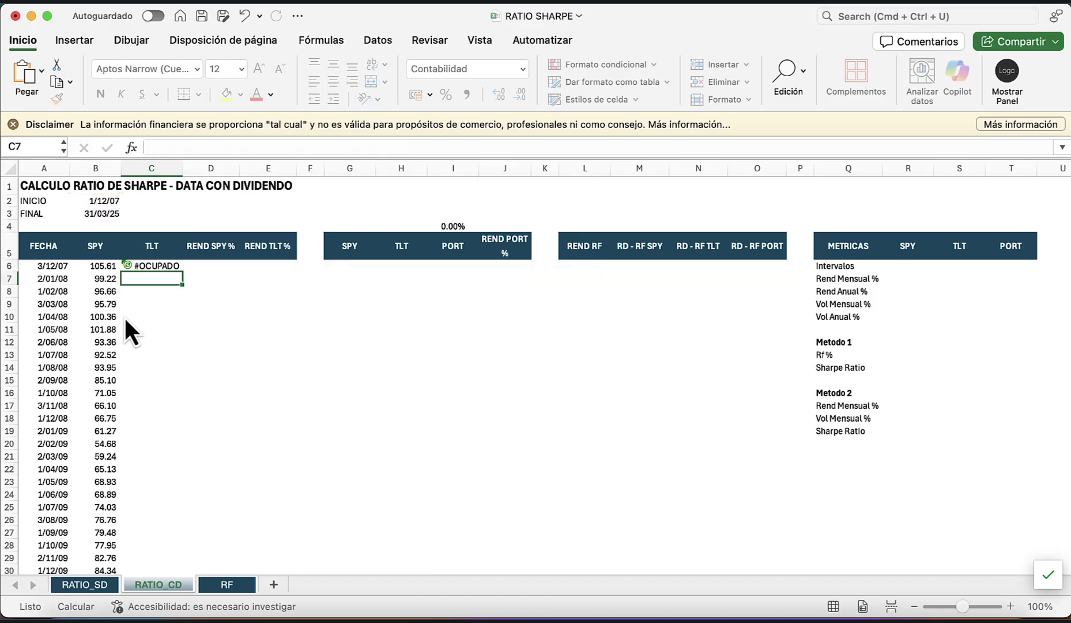
Change the ticker header in cell C5 to IEF.
key("Up")
key("Up")
type("IEF")
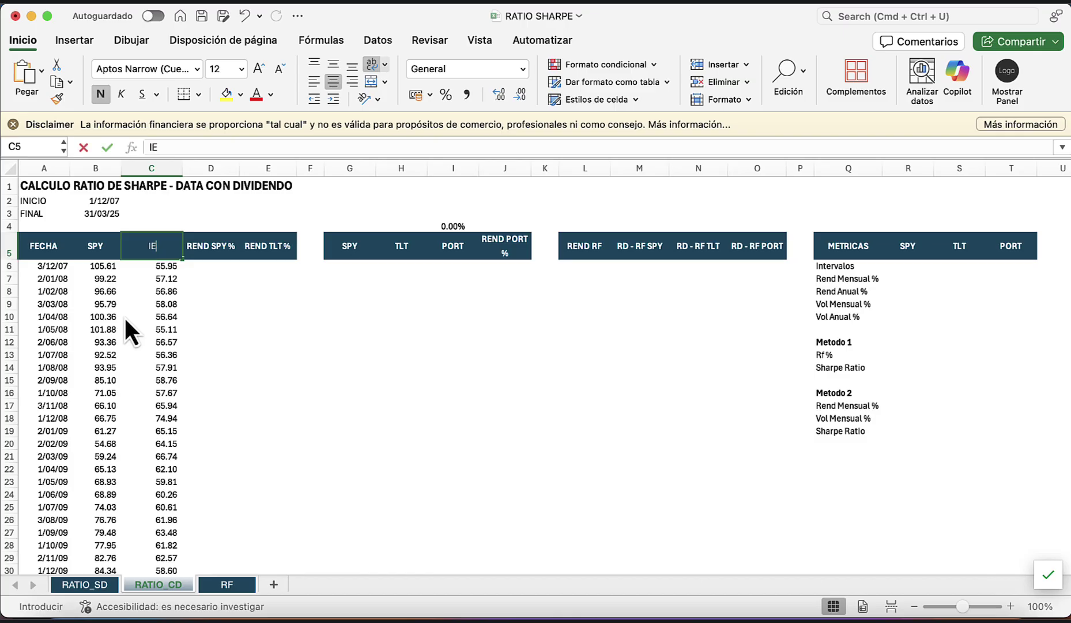
key("Return")
key("Right")
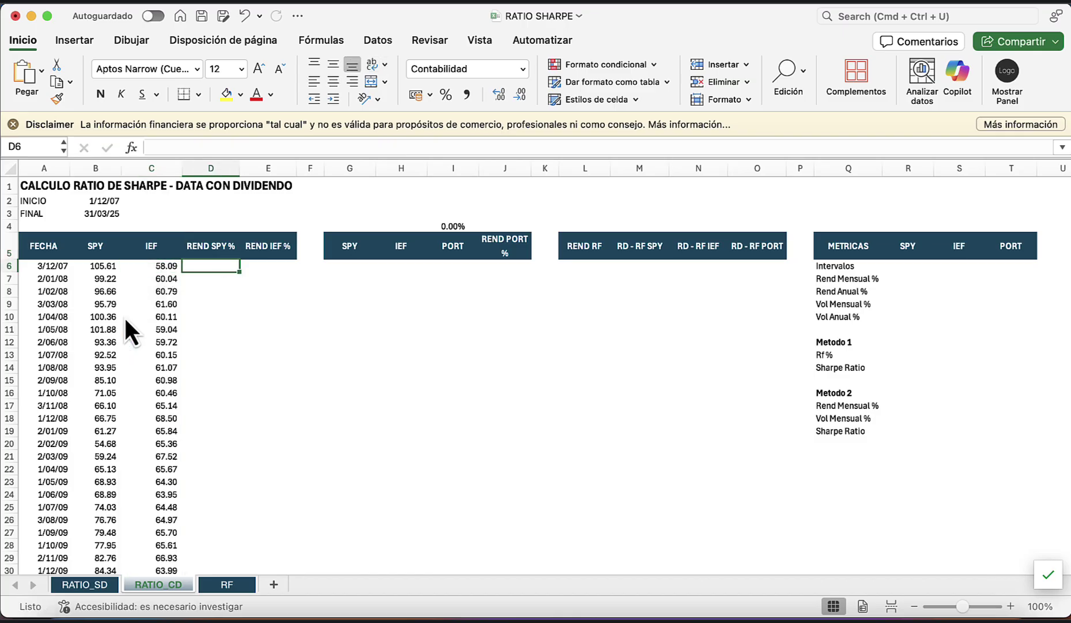
Copy the monthly return formulas D7:E10 from the RATIO_SD sheet to D7 in RATIO_CD and fill them down the price rows.
key("Down")
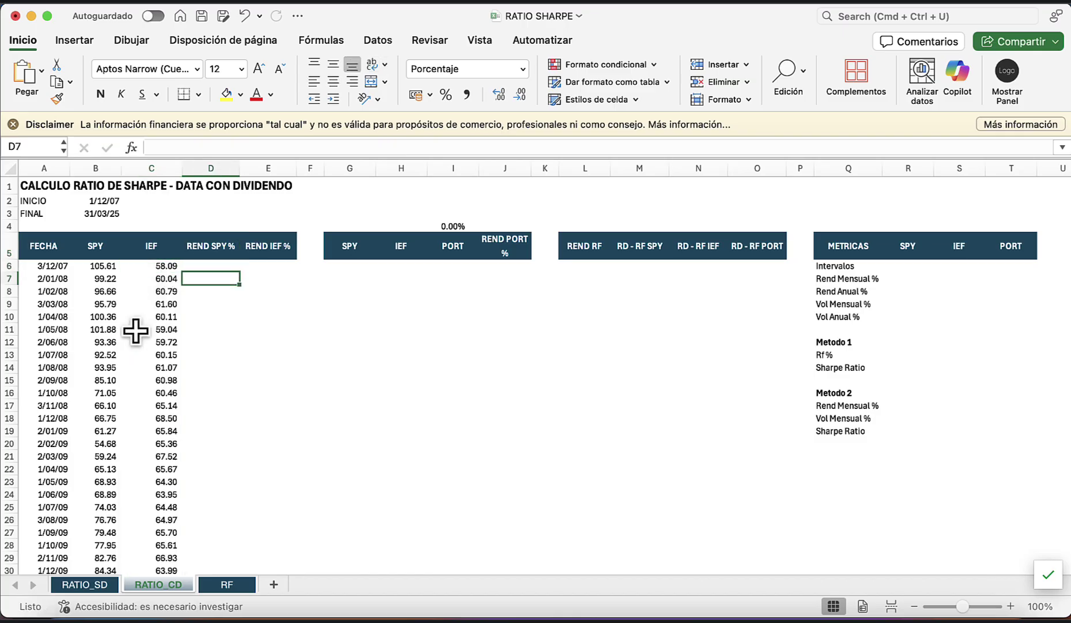
left_click(99, 585)
left_click_drag(211, 275, 251, 319)
key("super+c")
left_click(173, 587)
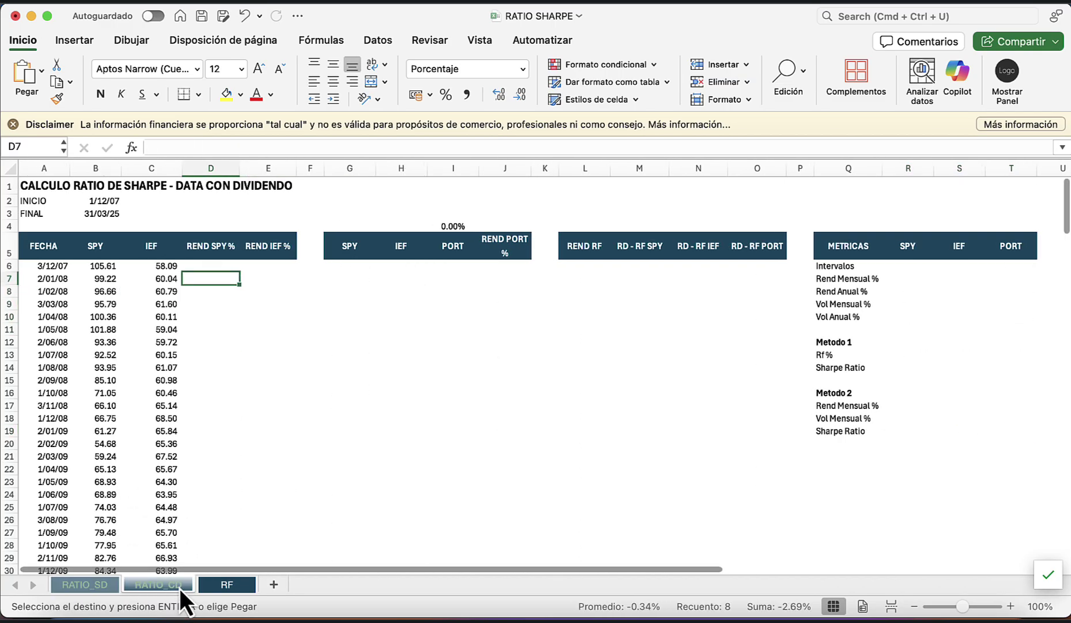
key("super+v")
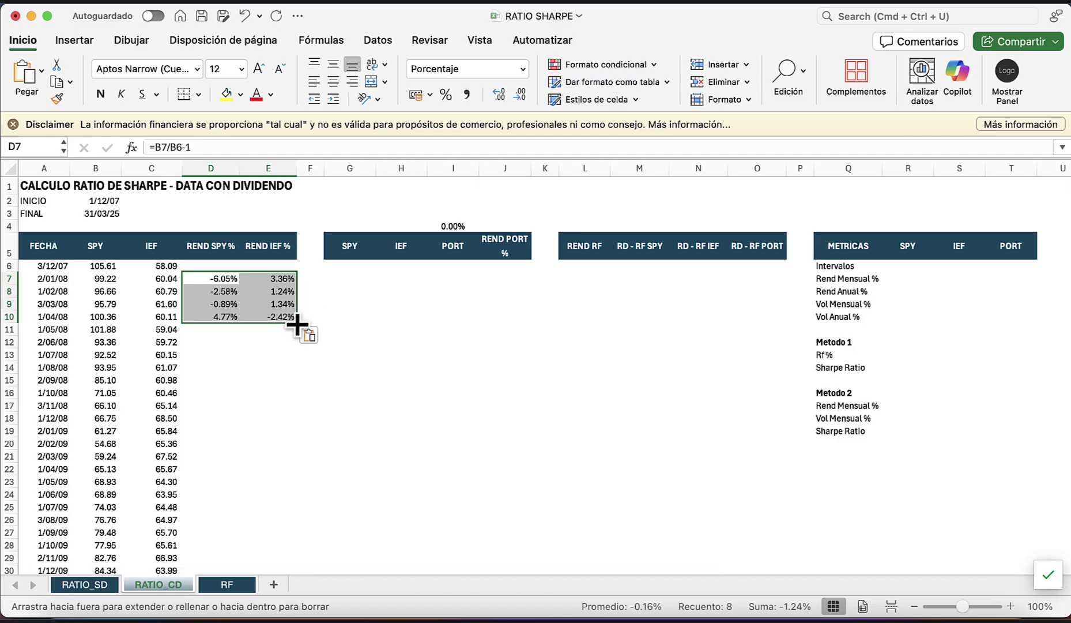
double_click(296, 322)
Copy the portfolio value and return formulas G6:J10 from RATIO_SD into cell G6 of RATIO_CD.
left_click(116, 585)
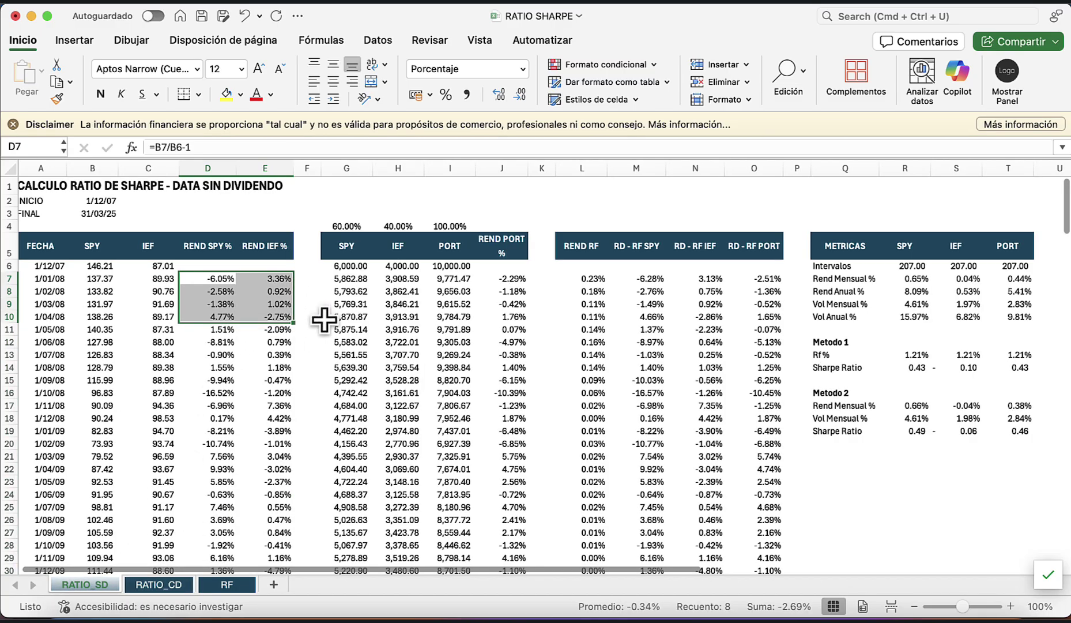
left_click_drag(347, 266, 483, 317)
key("super+c")
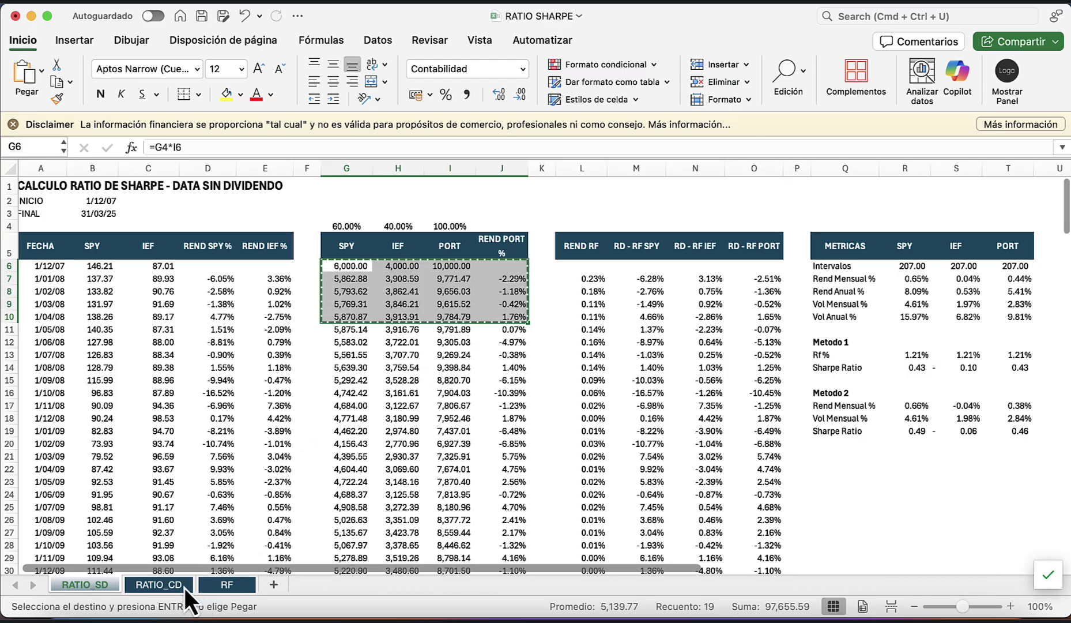
left_click(151, 584)
left_click(367, 269)
key("super+v")
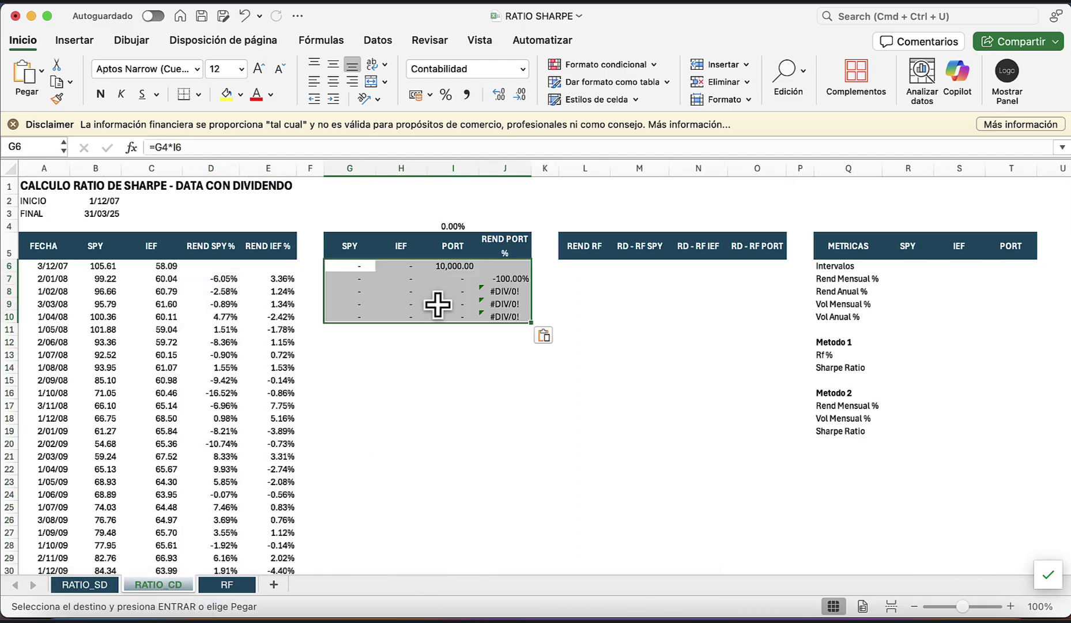
Set the portfolio weights in RATIO_CD to 60% for SPY in G4 and 40% for IEF in H4.
left_click(344, 225)
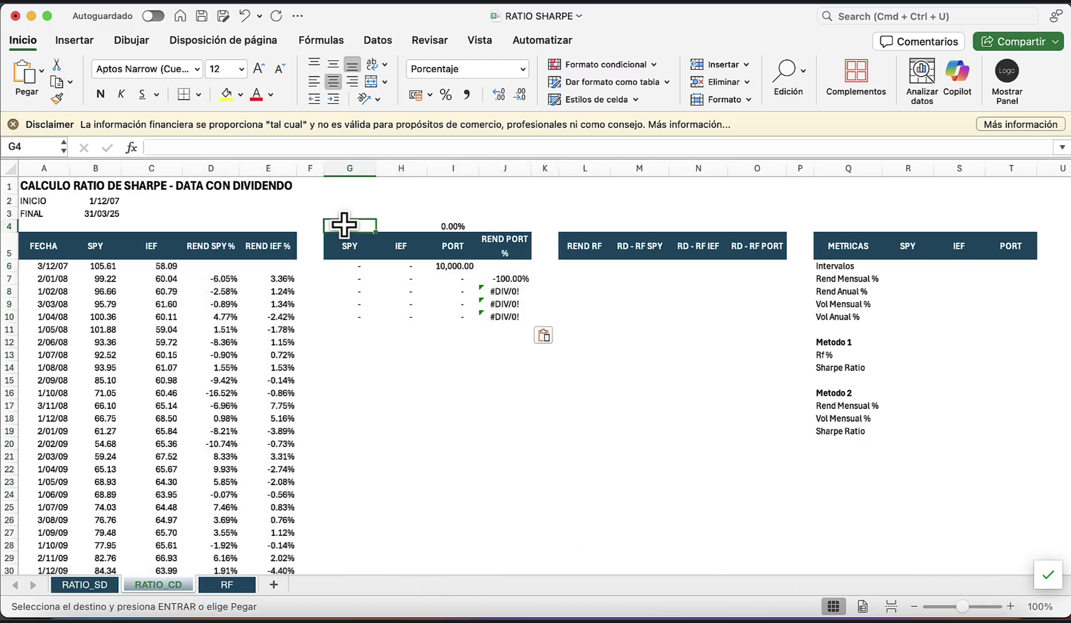
type("60")
key("Return")
key("Right")
key("Up")
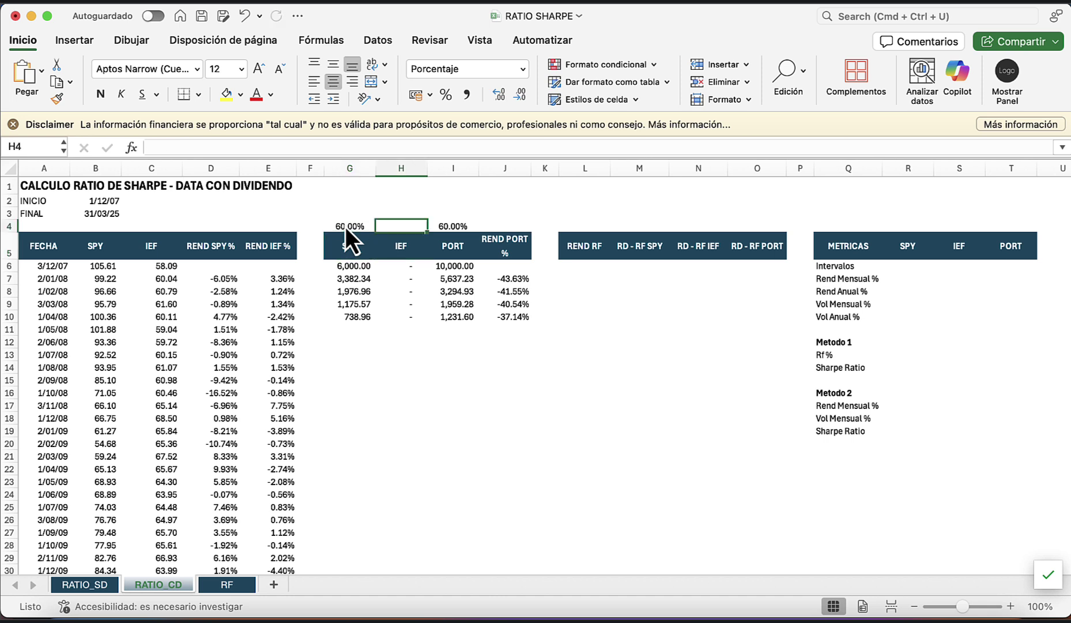
type("40")
key("Return")
key("Left")
key("Down")
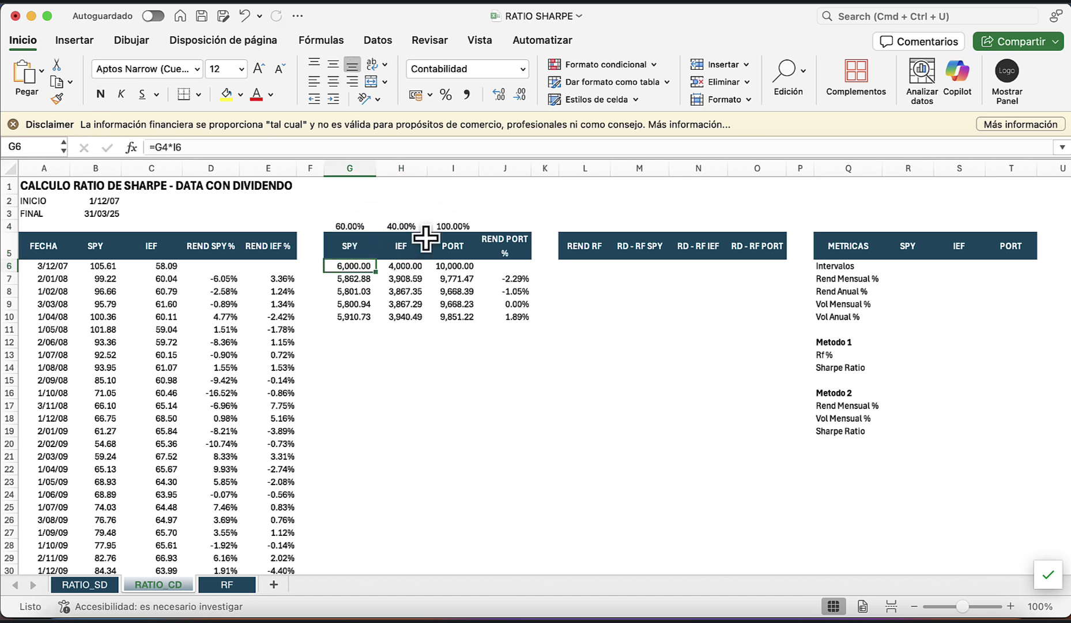
Fill the portfolio formulas in G10:J10 of RATIO_CD down to the last row of price data.
left_click_drag(350, 316, 523, 316)
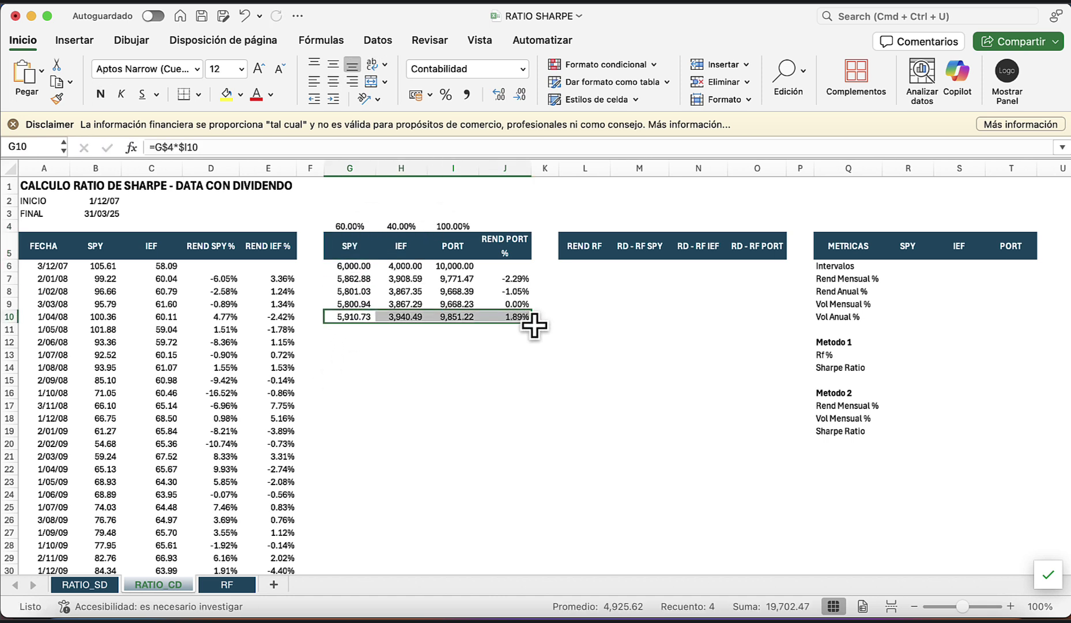
left_click(535, 327)
left_click_drag(353, 317, 460, 535)
scroll(622, 386, "up", 15)
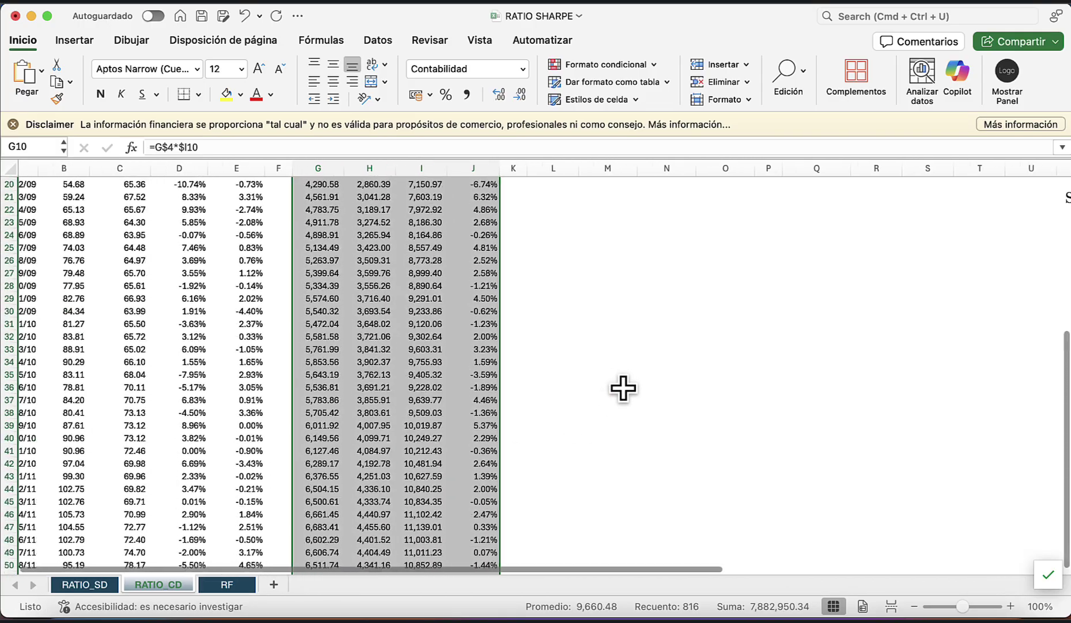
scroll(622, 388, "up", 5)
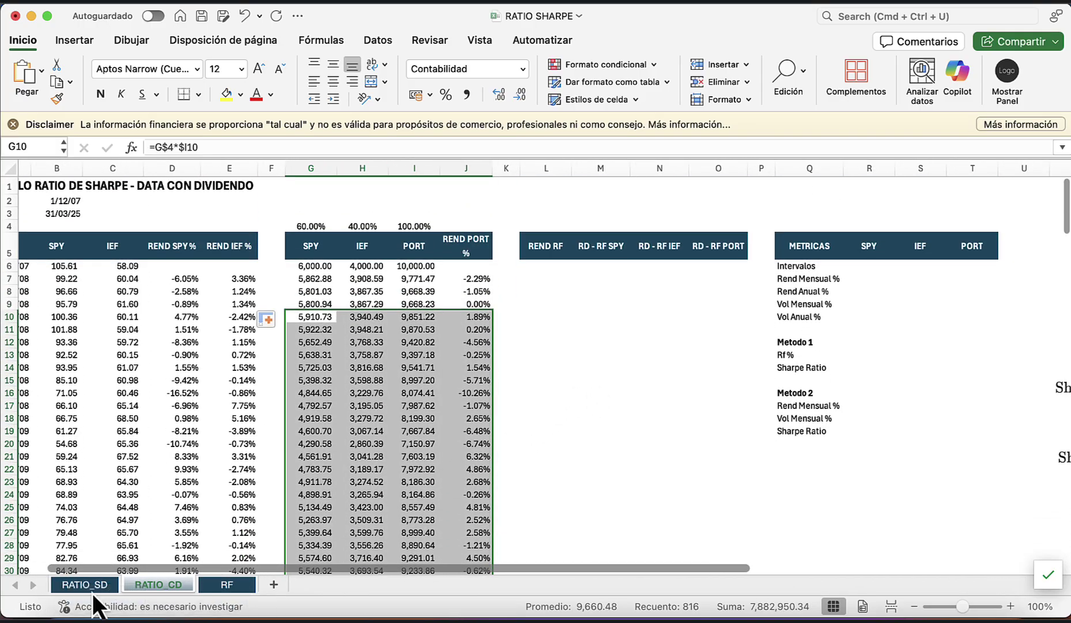
Copy the risk-free and excess return formulas L7:O11 from RATIO_SD to L7 in RATIO_CD and fill them down to the last data row.
left_click(85, 584)
left_click_drag(581, 279, 730, 332)
key("super+c")
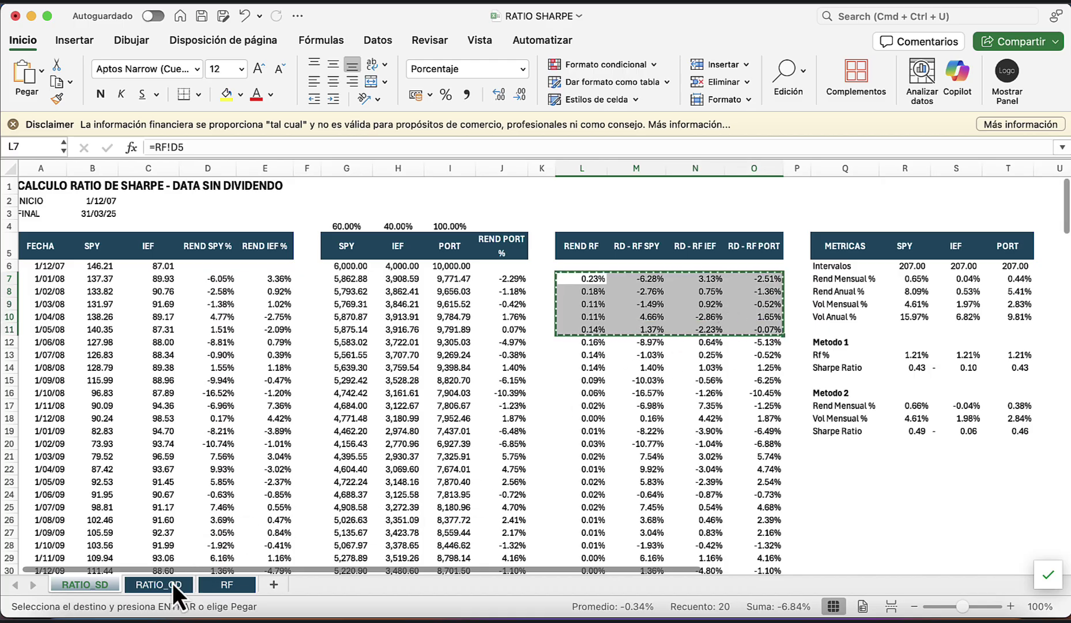
left_click(158, 584)
left_click(555, 279)
key("super+v")
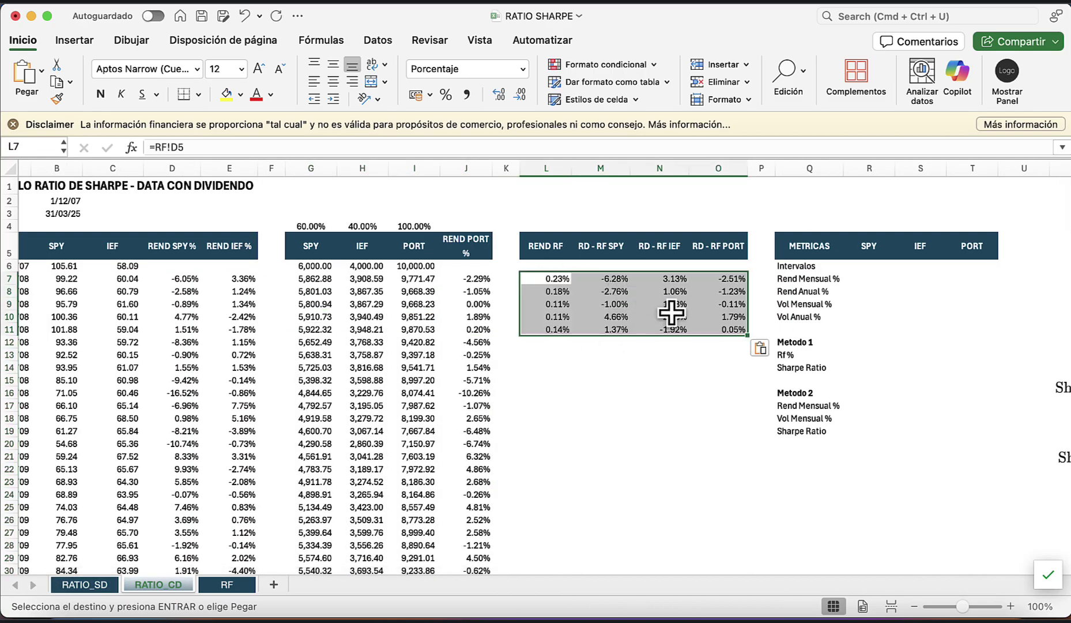
left_click_drag(747, 334, 666, 537)
scroll(770, 446, "up", 20)
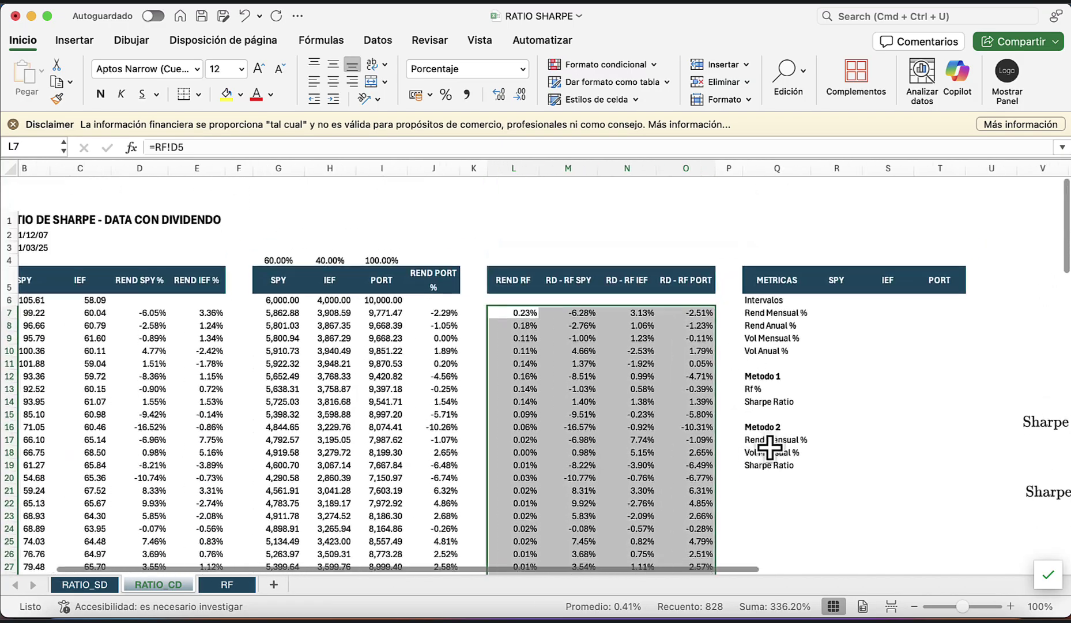
Copy the interval, return and volatility metric formulas R6:T10 from RATIO_SD into cell R6 of RATIO_CD.
scroll(770, 446, "right", 5)
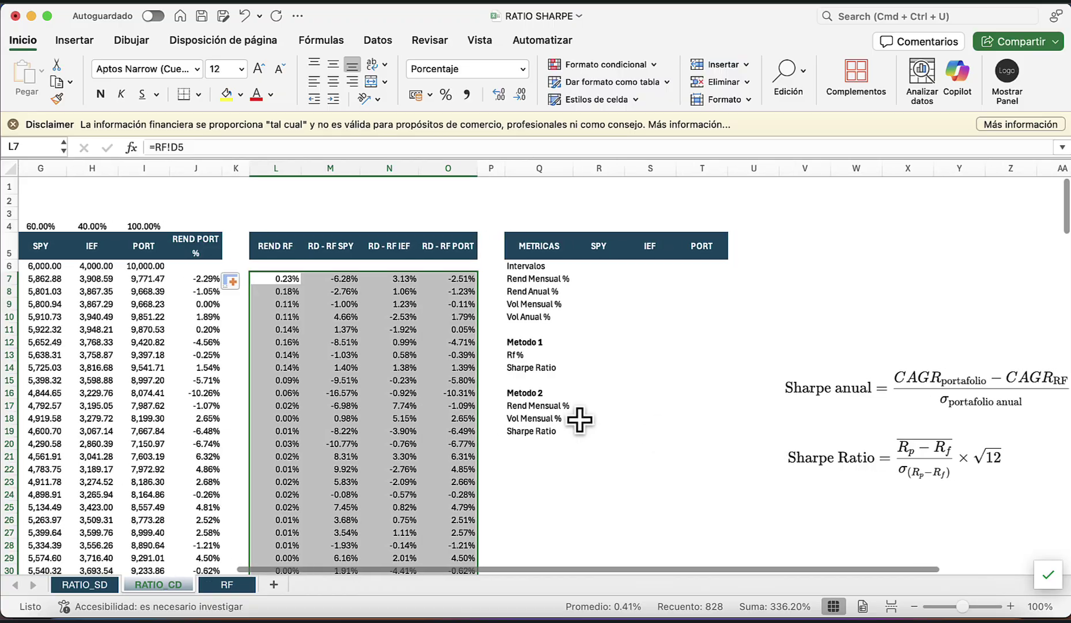
left_click(92, 584)
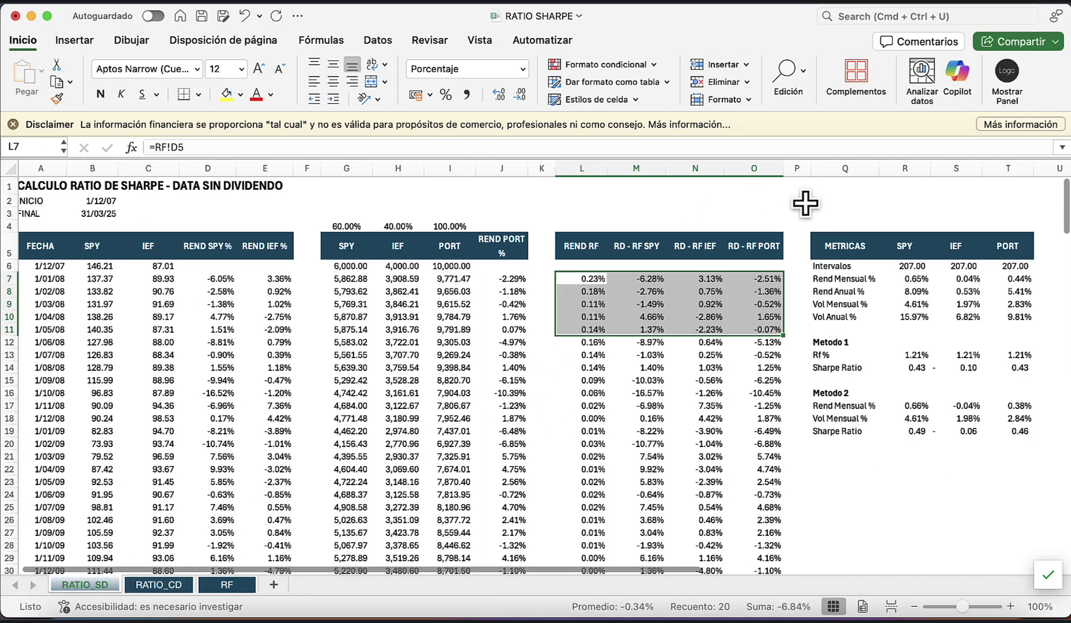
scroll(806, 203, "right", 5)
left_click_drag(627, 268, 730, 312)
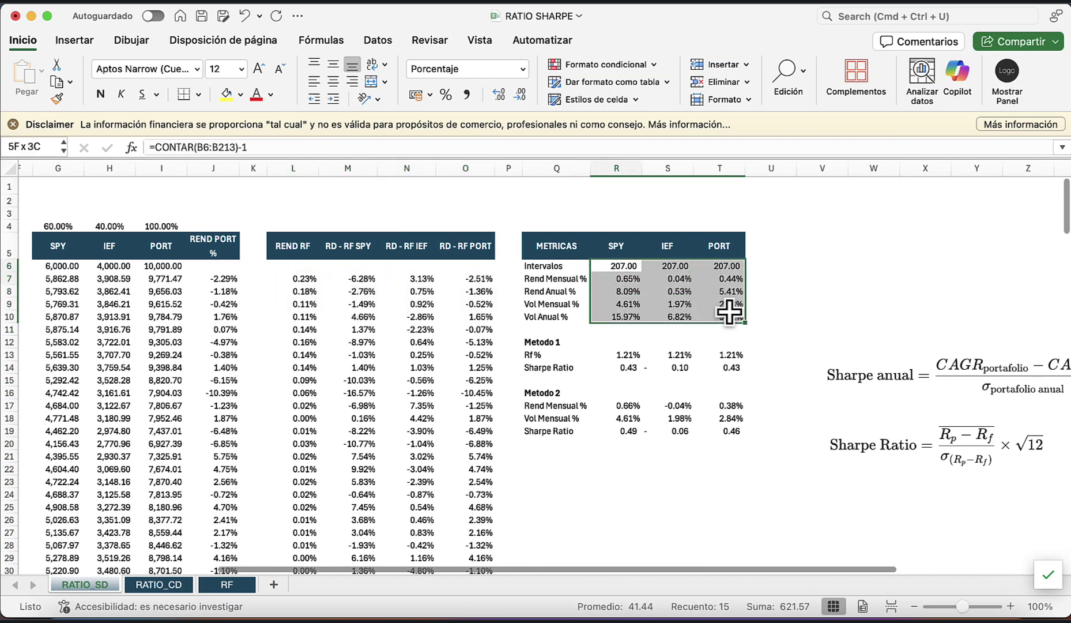
key("super+c")
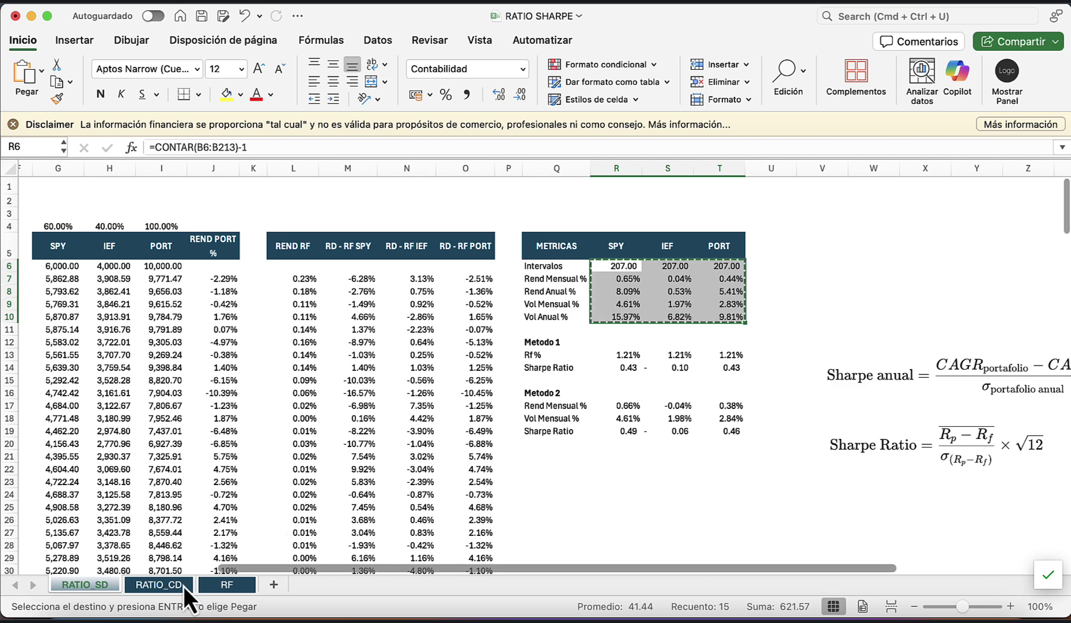
left_click(183, 584)
left_click(599, 267)
key("super+v")
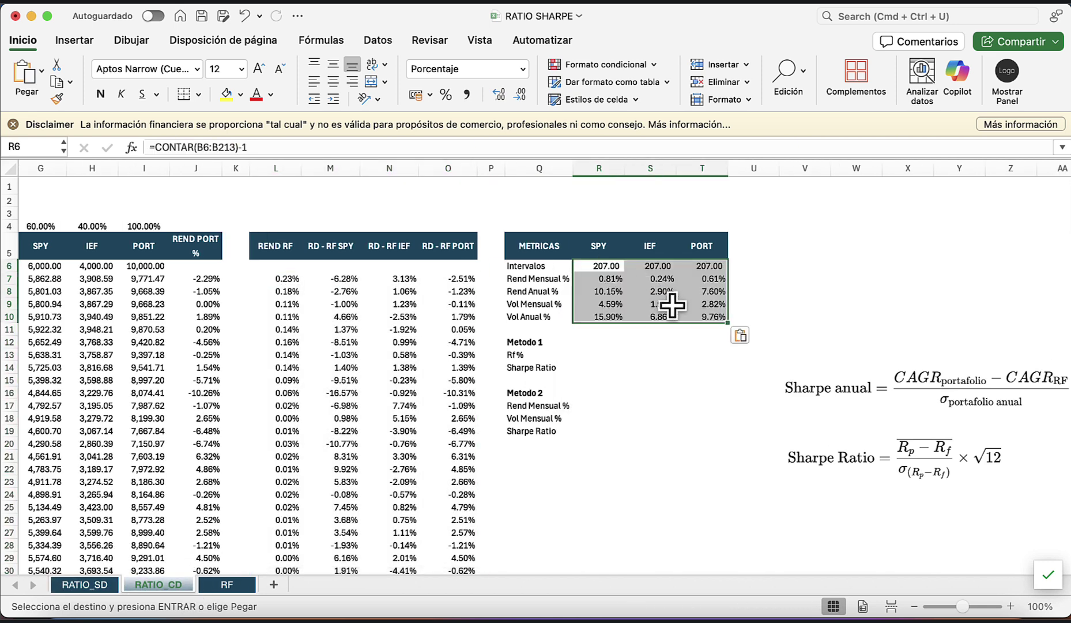
Copy the Metodo 1 and Metodo 2 Sharpe formulas R13:T19 from RATIO_SD into cell R13 of RATIO_CD.
left_click(87, 585)
left_click_drag(624, 357, 708, 427)
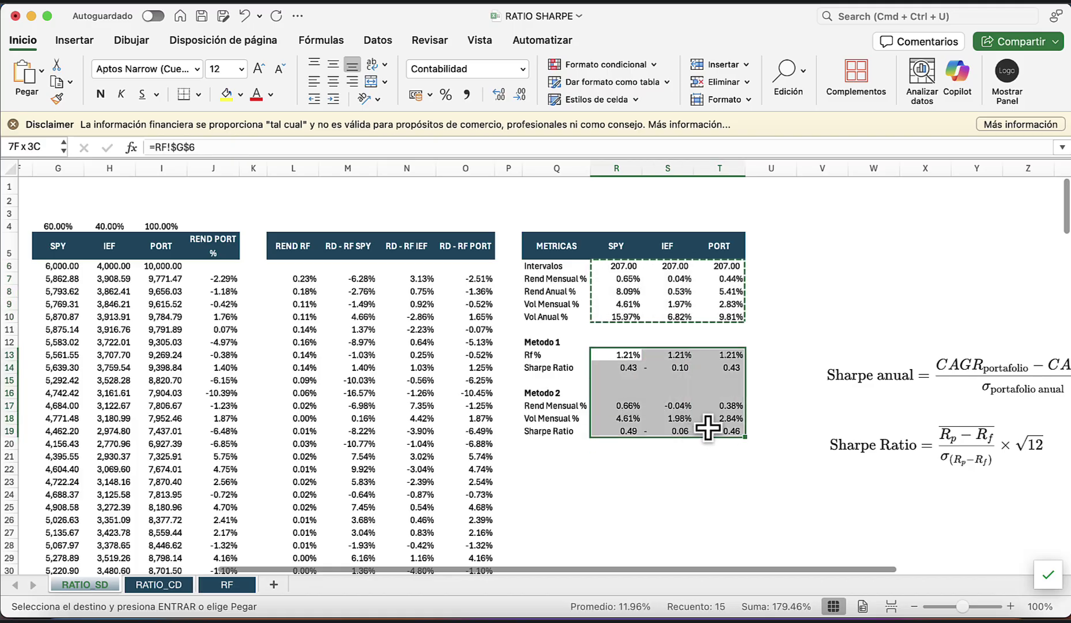
key("super+c")
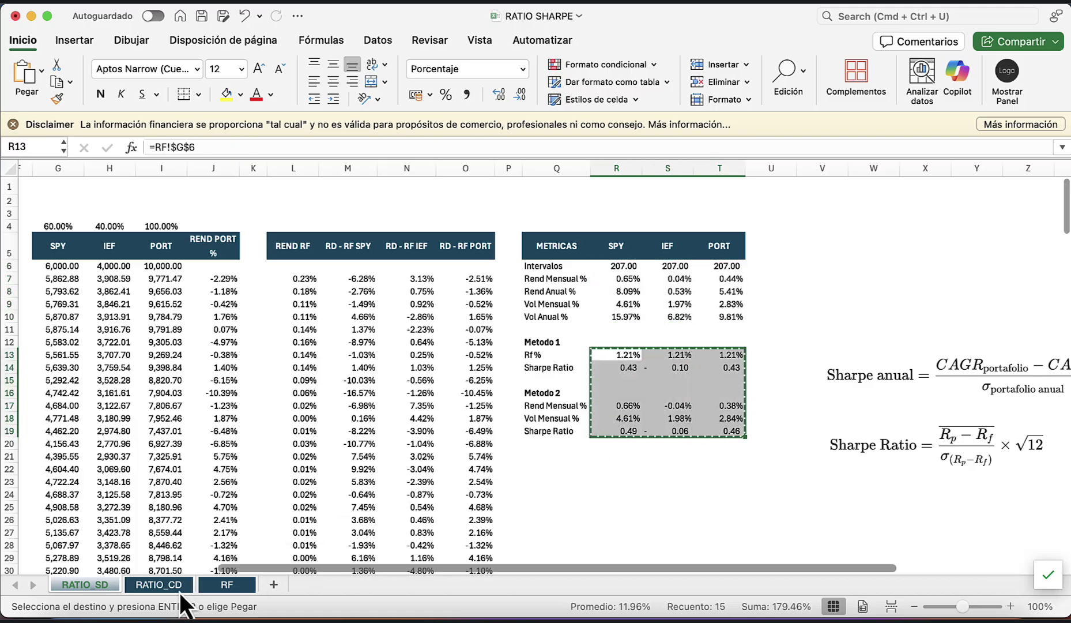
left_click(179, 590)
left_click(605, 355)
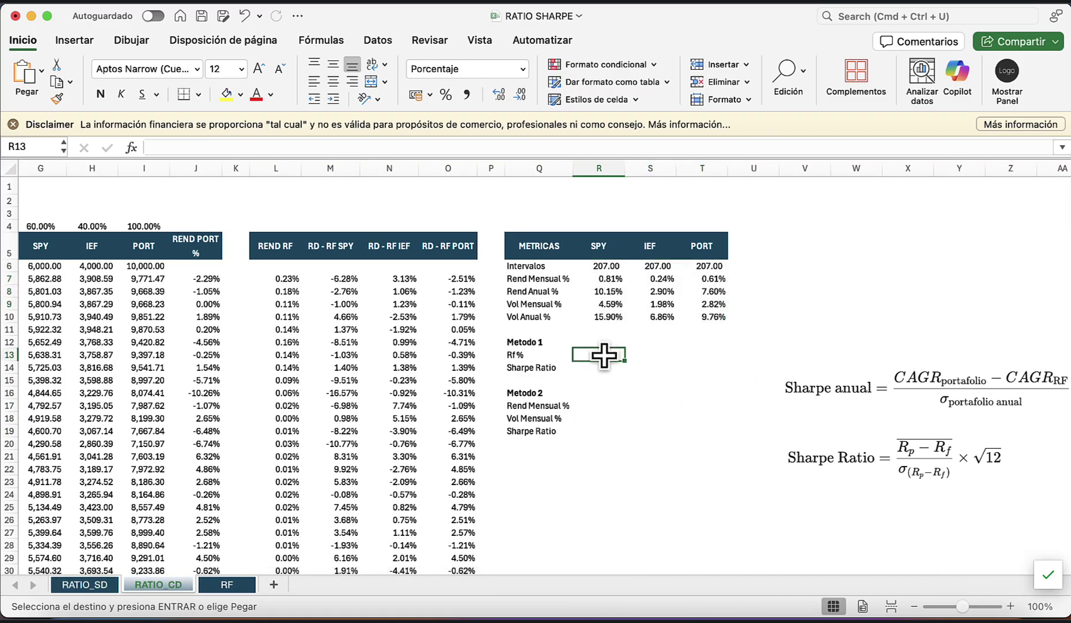
key("super+v")
scroll(344, 378, "left", 1)
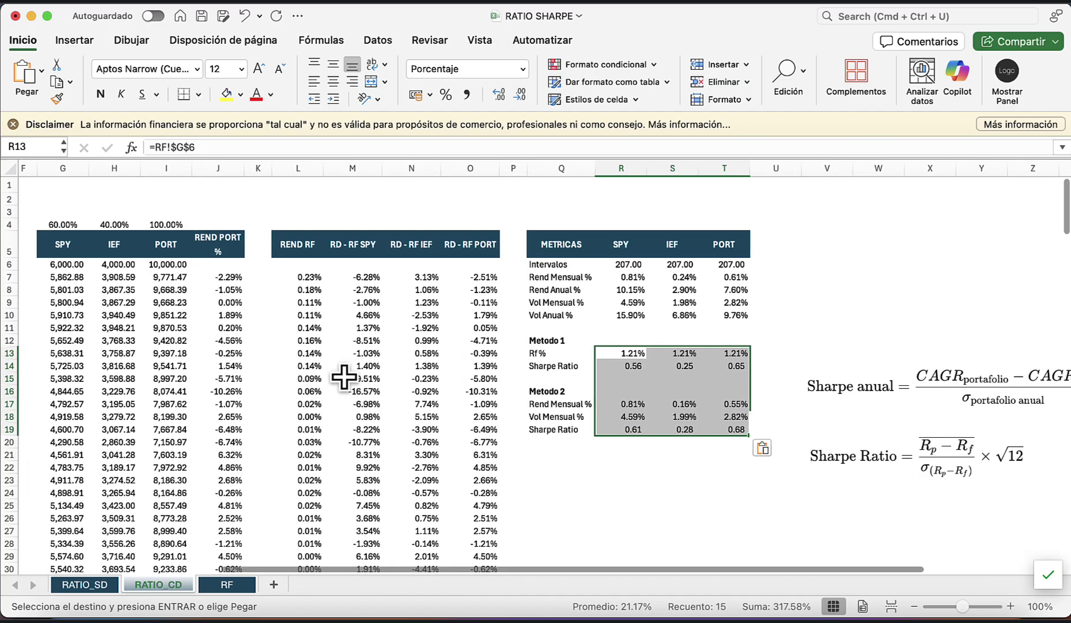
scroll(344, 378, "left", 5)
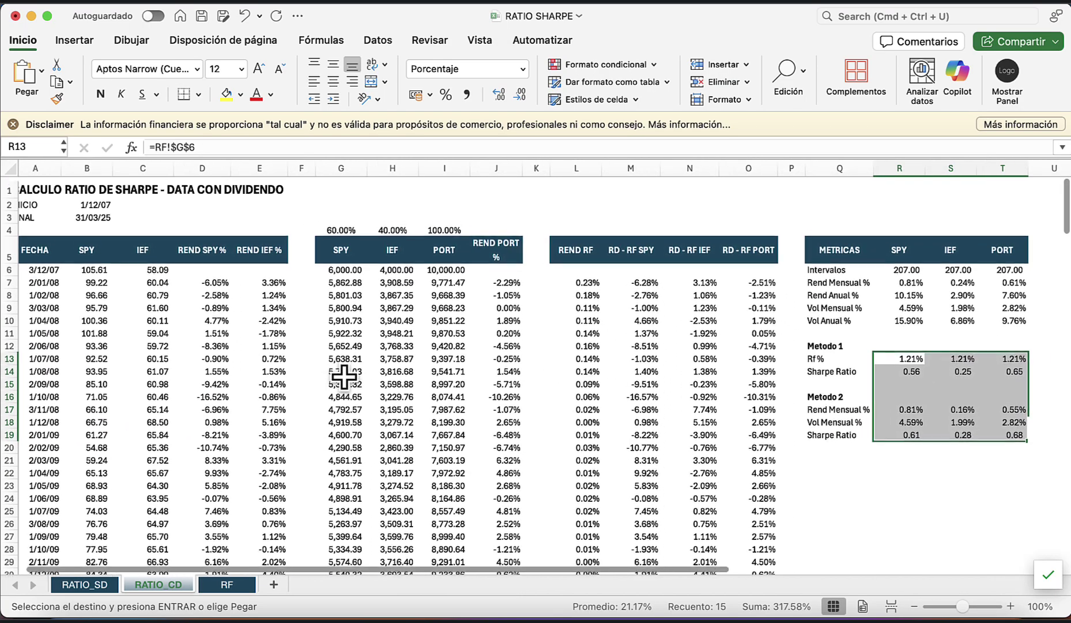
scroll(344, 377, "right", 4)
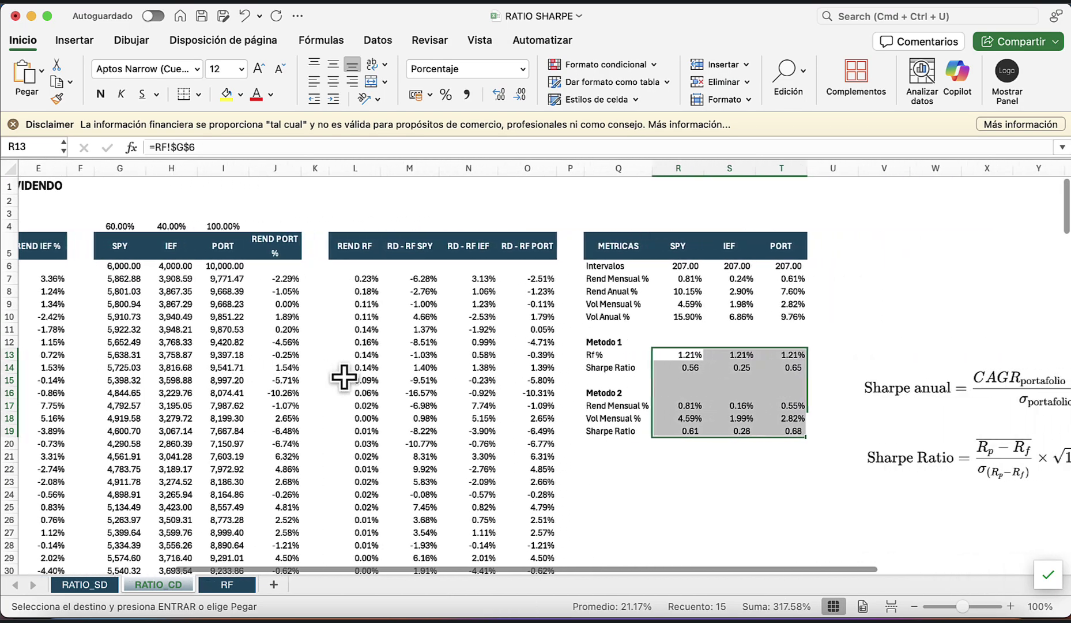
scroll(345, 378, "right", 4)
left_click(495, 380)
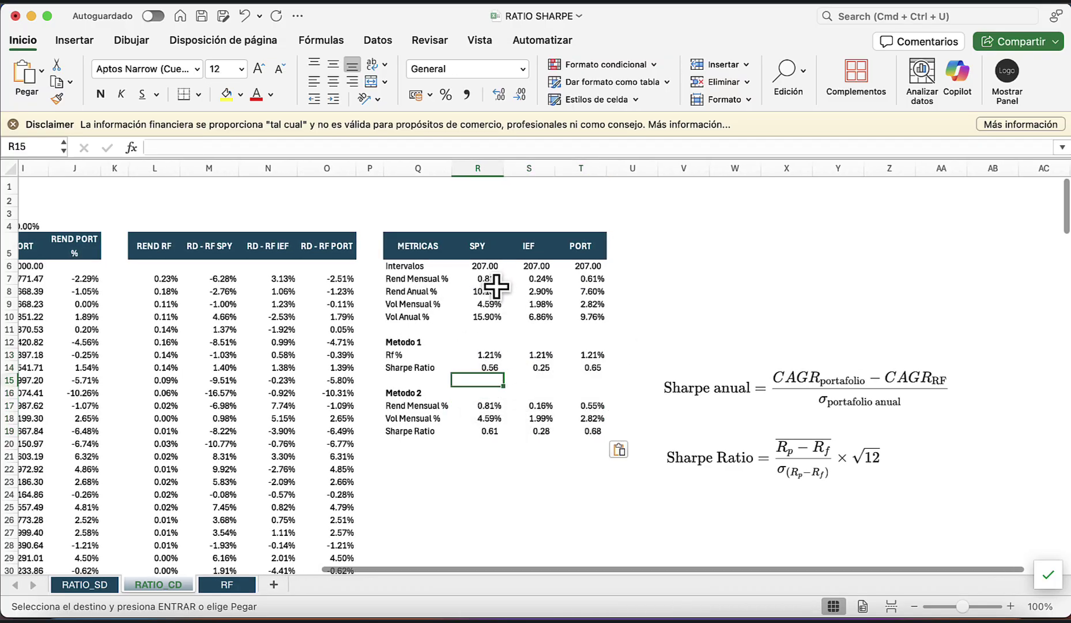
left_click(496, 288)
Switch to Portfolio Visualizer in Chrome and open the general settings of the backtest's portfolio model configuration.
left_click(783, 612)
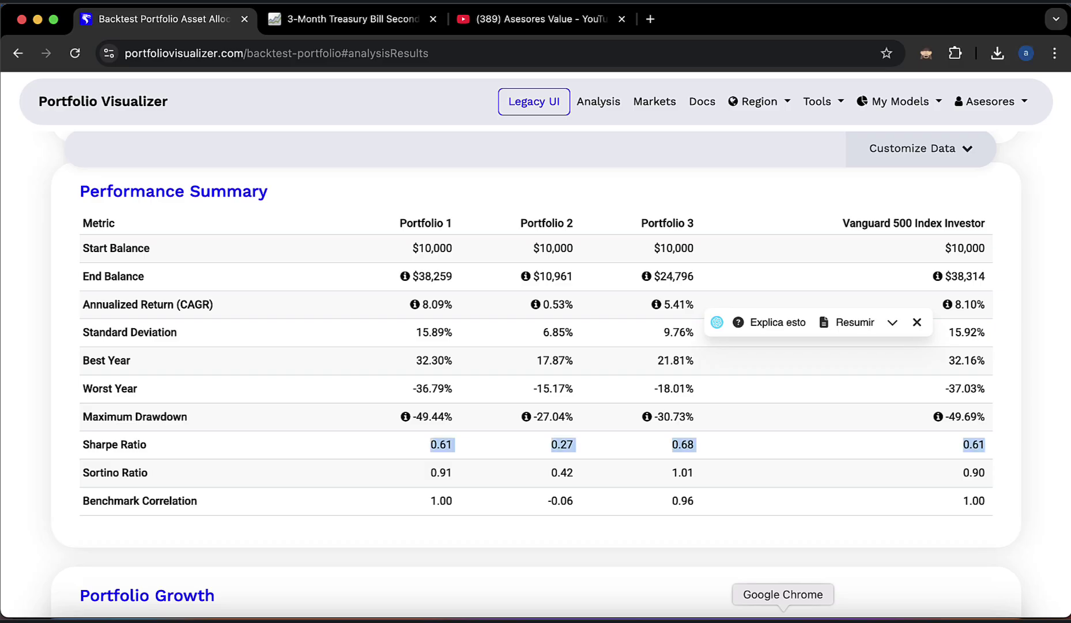
scroll(411, 315, "down", 15)
scroll(341, 326, "up", 8)
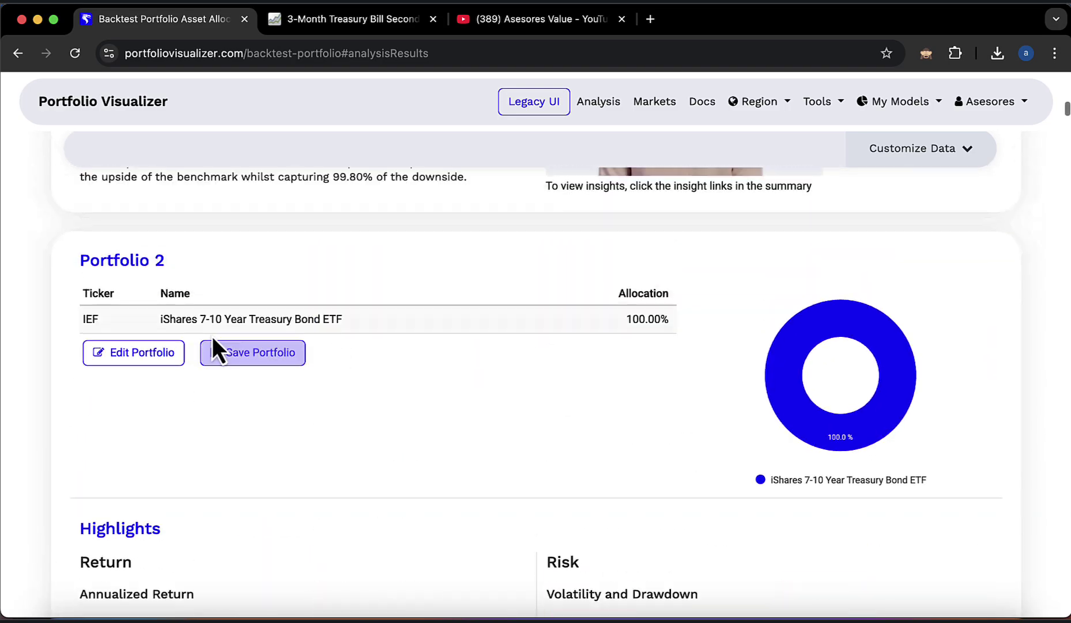
scroll(213, 336, "up", 9)
scroll(194, 348, "down", 8)
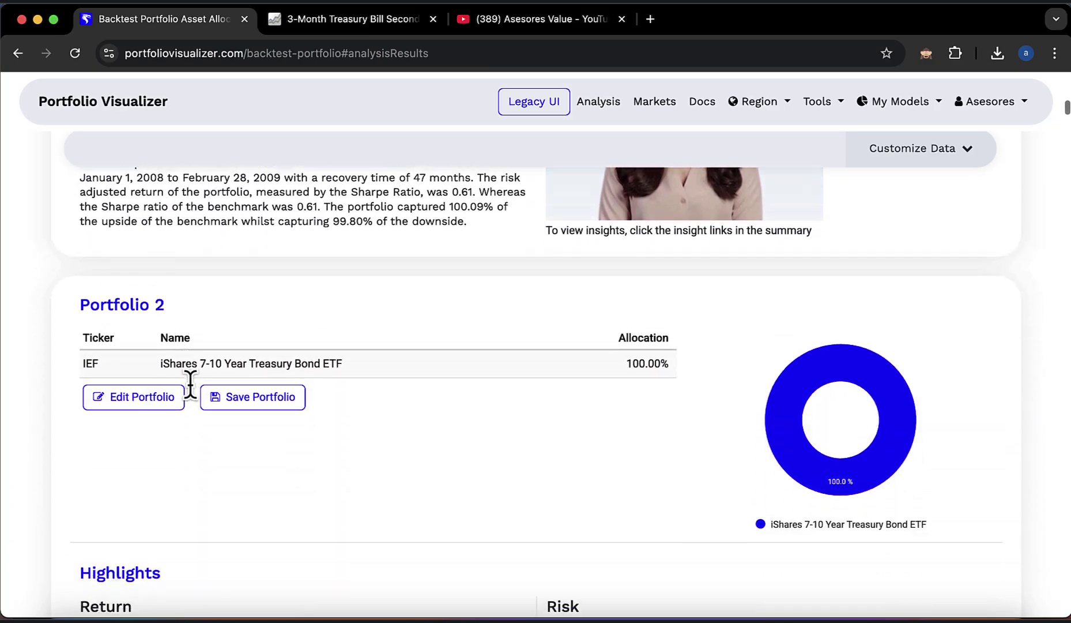
left_click(148, 376)
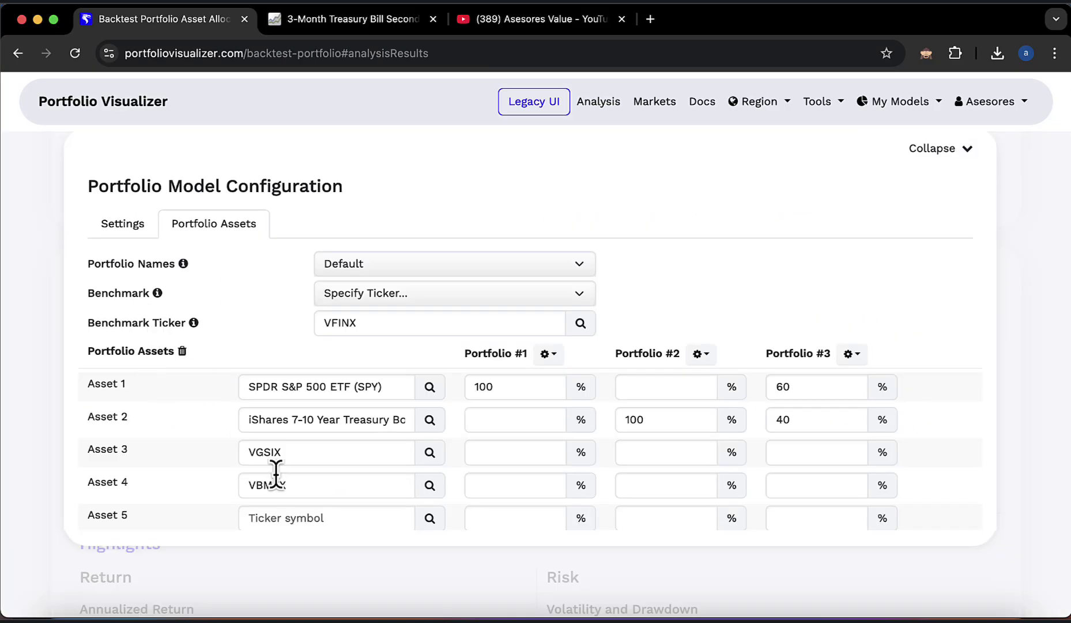
left_click(118, 226)
Set Reinvest Dividends to Yes and rerun the portfolio analysis.
scroll(357, 392, "down", 3)
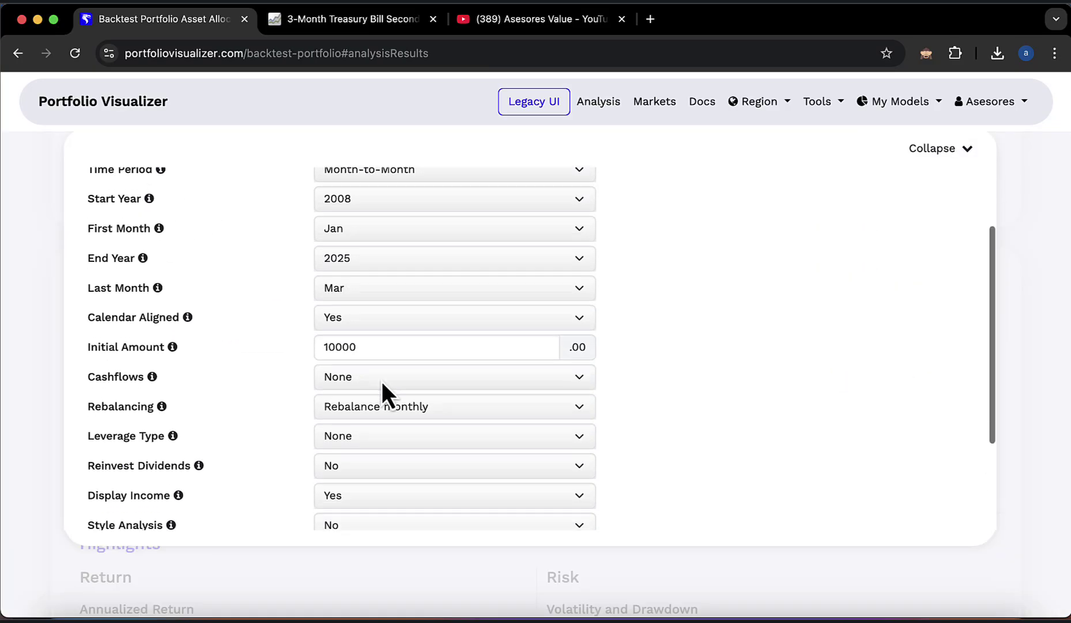
scroll(380, 379, "down", 5)
left_click(378, 335)
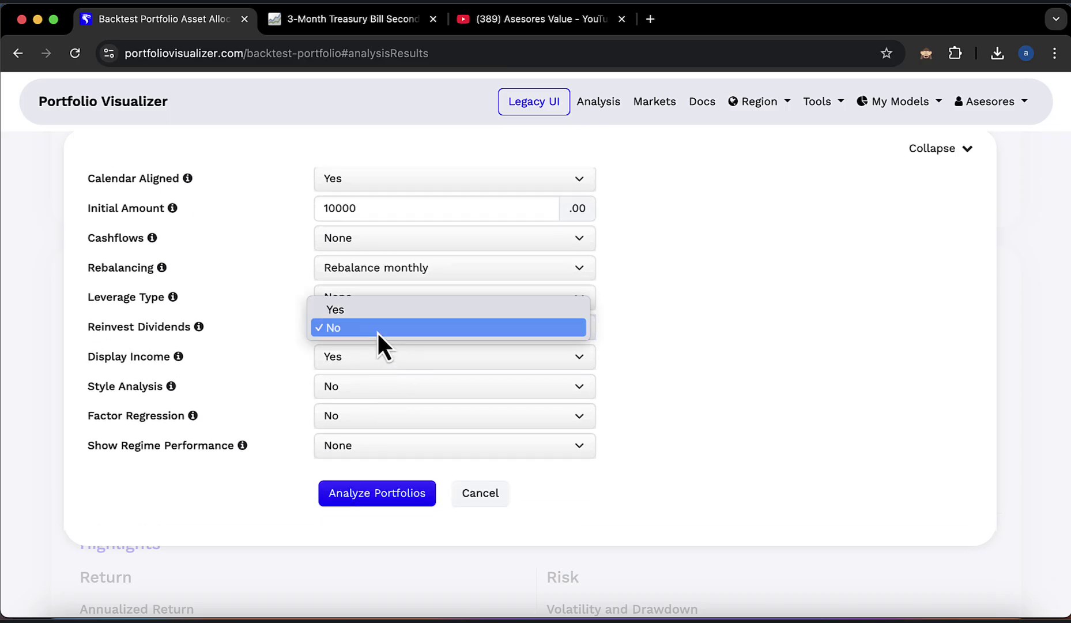
left_click(378, 315)
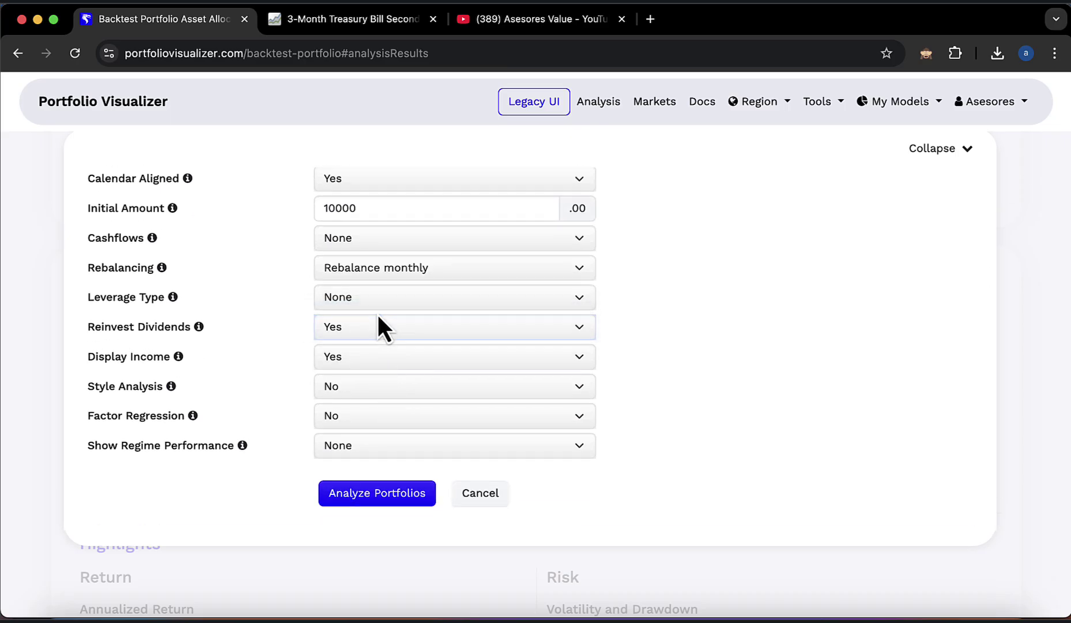
left_click(359, 492)
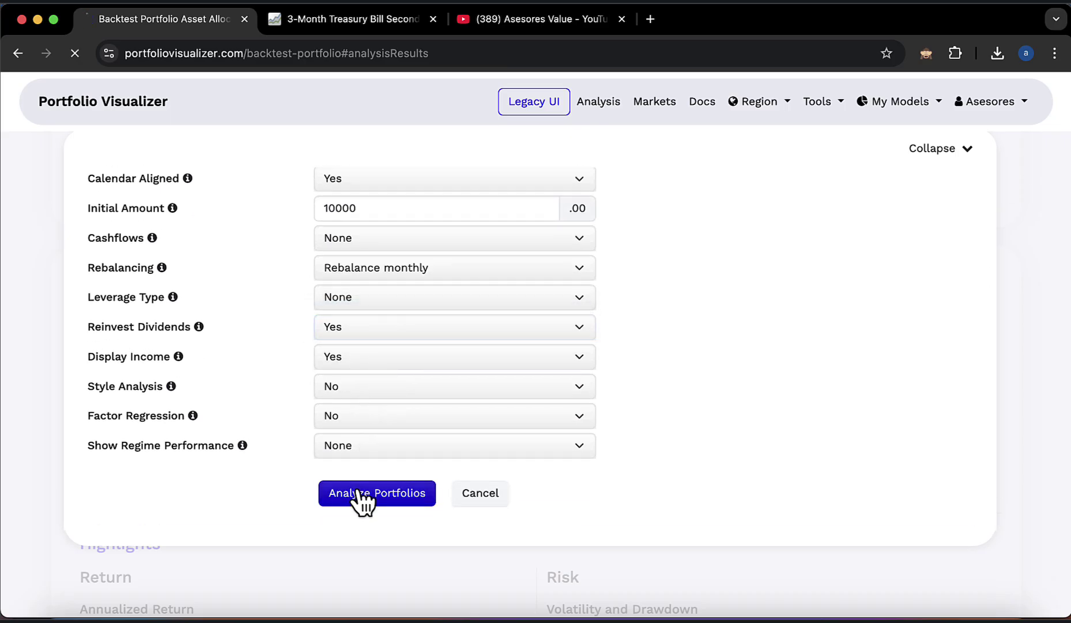
Compare the annual returns in R8:T8 of RATIO_CD in Excel with the Annualized Return (CAGR) row of Portfolio Visualizer's Performance Summary.
scroll(493, 441, "down", 15)
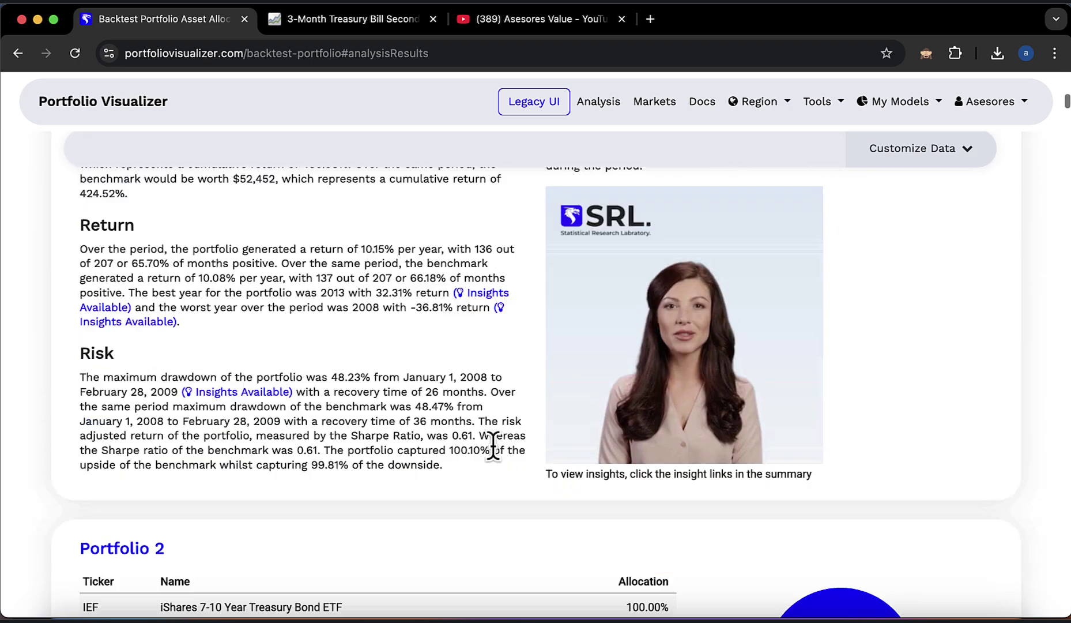
scroll(493, 447, "up", 6)
scroll(495, 452, "down", 15)
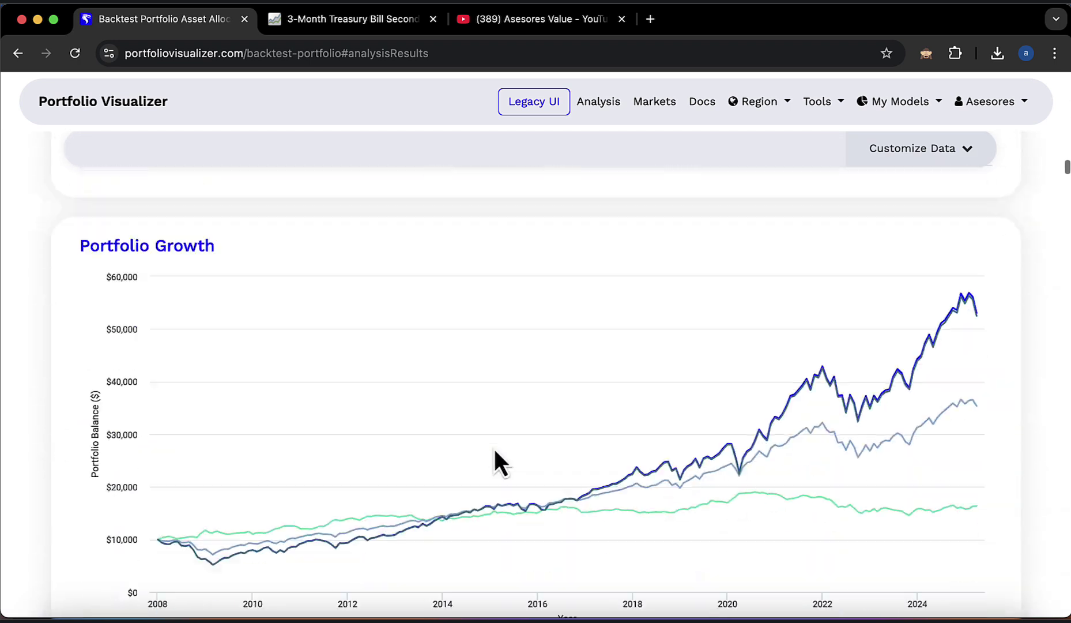
scroll(495, 452, "up", 4)
scroll(495, 452, "up", 2)
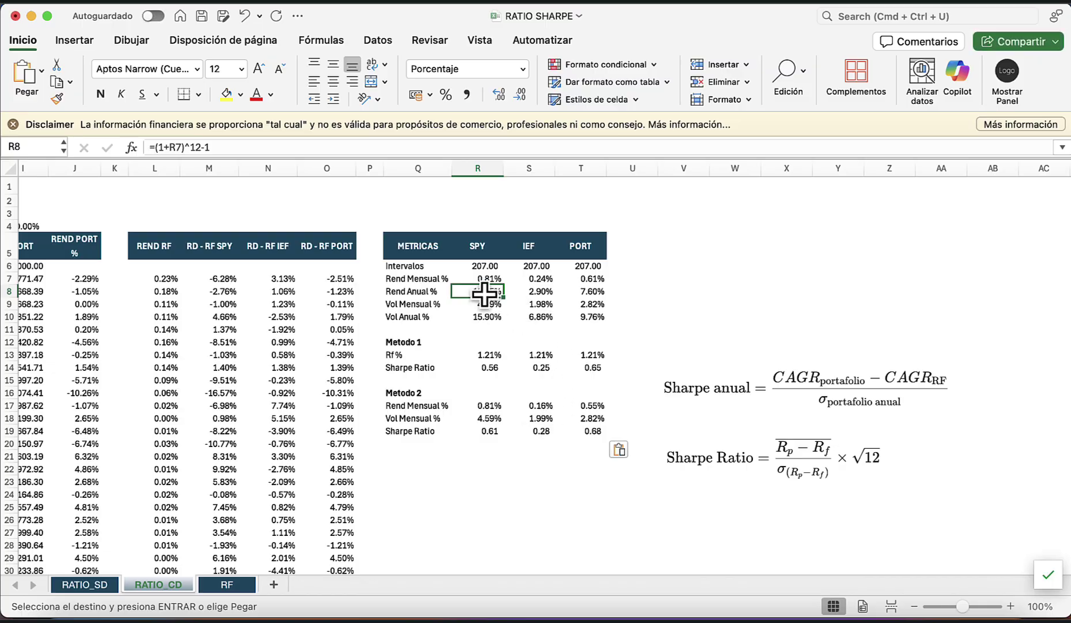
left_click_drag(484, 294, 568, 291)
key("super+Tab")
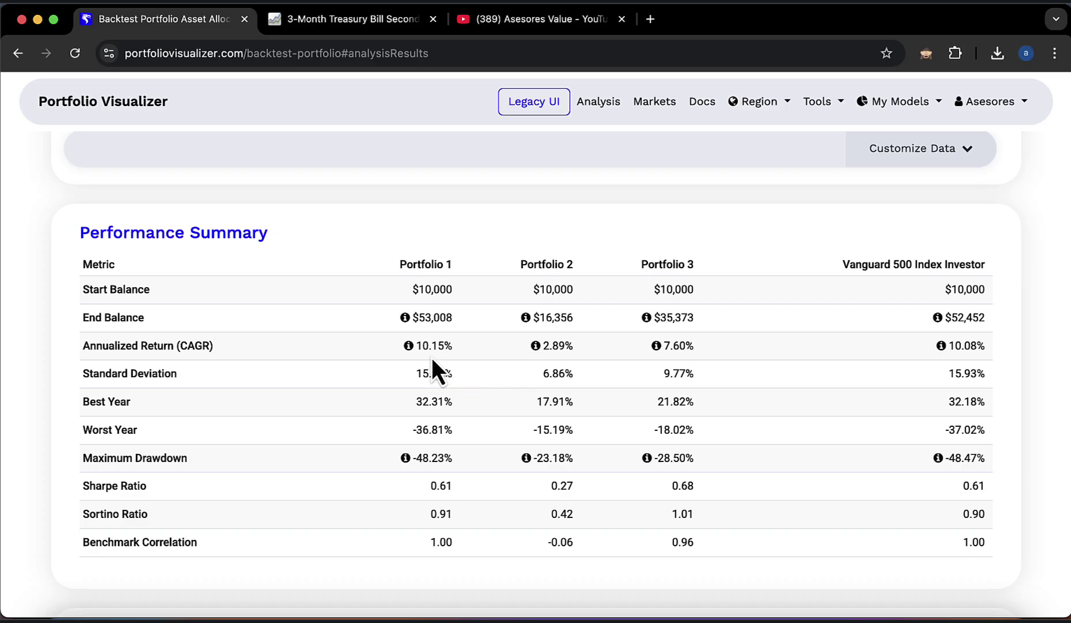
left_click(608, 340)
Compare the annual volatilities in R10:T10 of the Excel sheet with the Standard Deviation row of Portfolio Visualizer's Performance Summary.
key("super+Tab")
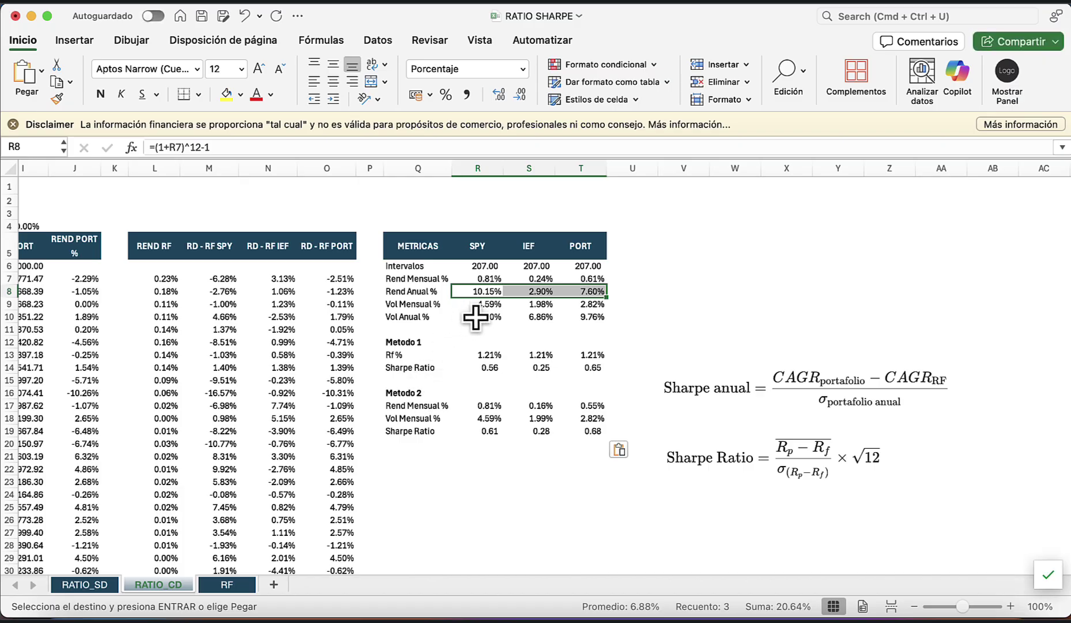
left_click_drag(478, 316, 584, 320)
key("super+Tab")
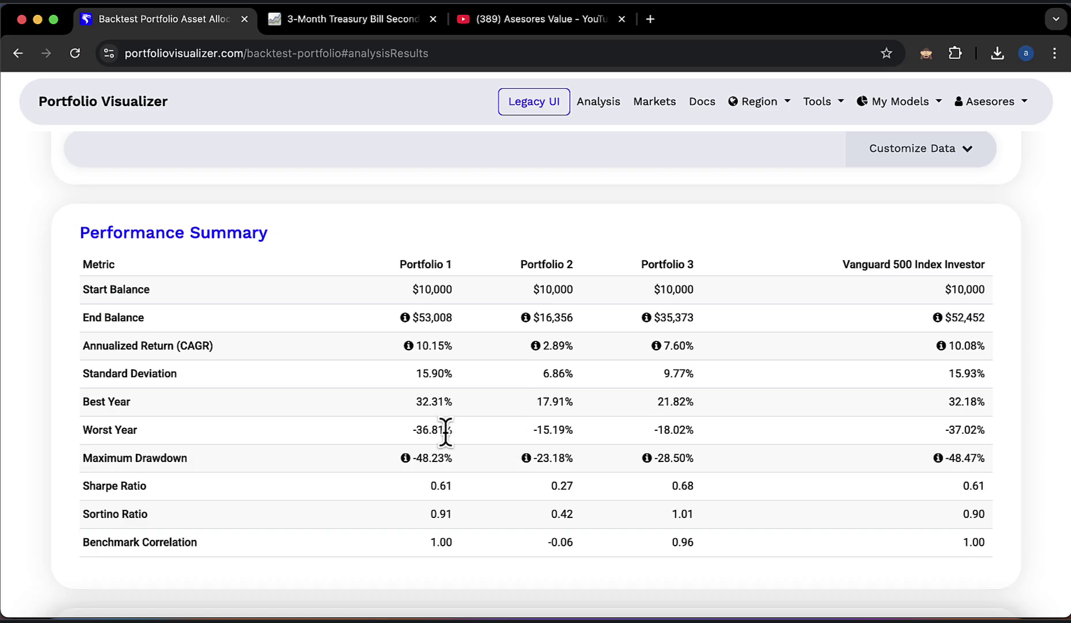
left_click_drag(413, 379, 698, 368)
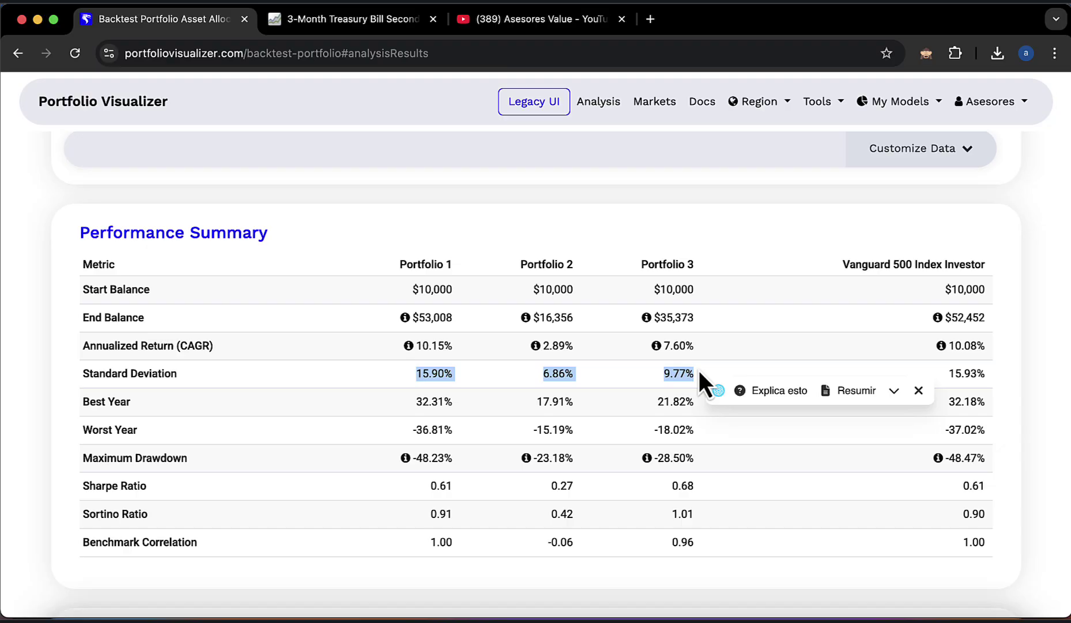
Check the Metodo 1 and Metodo 2 Sharpe ratios, R14:T14 and R19:T19 in Excel, against Portfolio Visualizer's Sharpe Ratio row.
key("super+Tab")
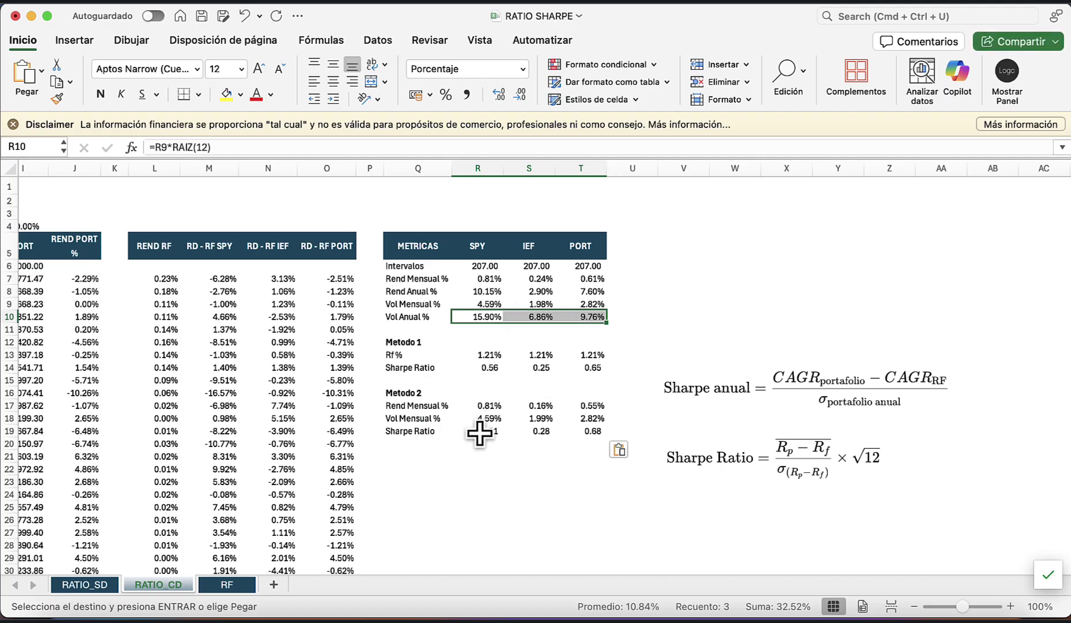
left_click_drag(482, 432, 583, 432)
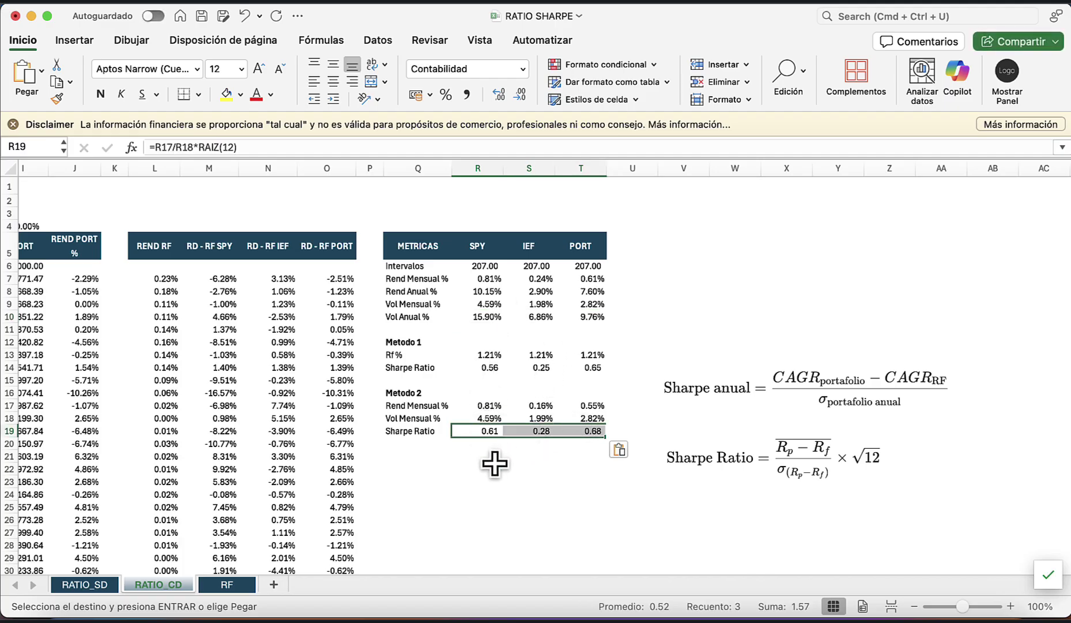
left_click_drag(487, 368, 582, 367)
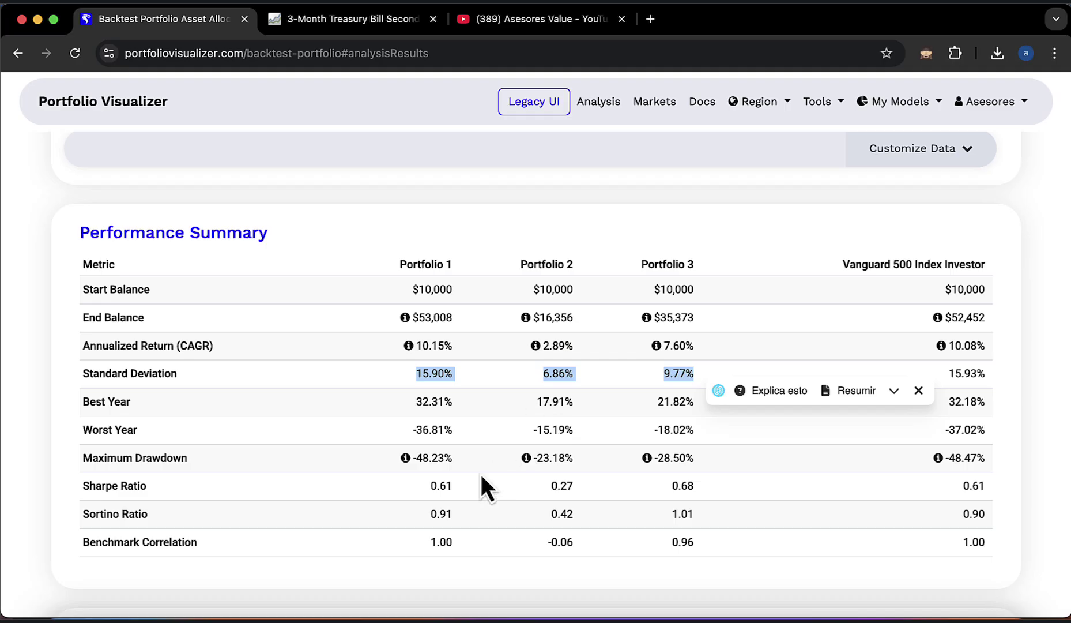
left_click_drag(429, 486, 728, 490)
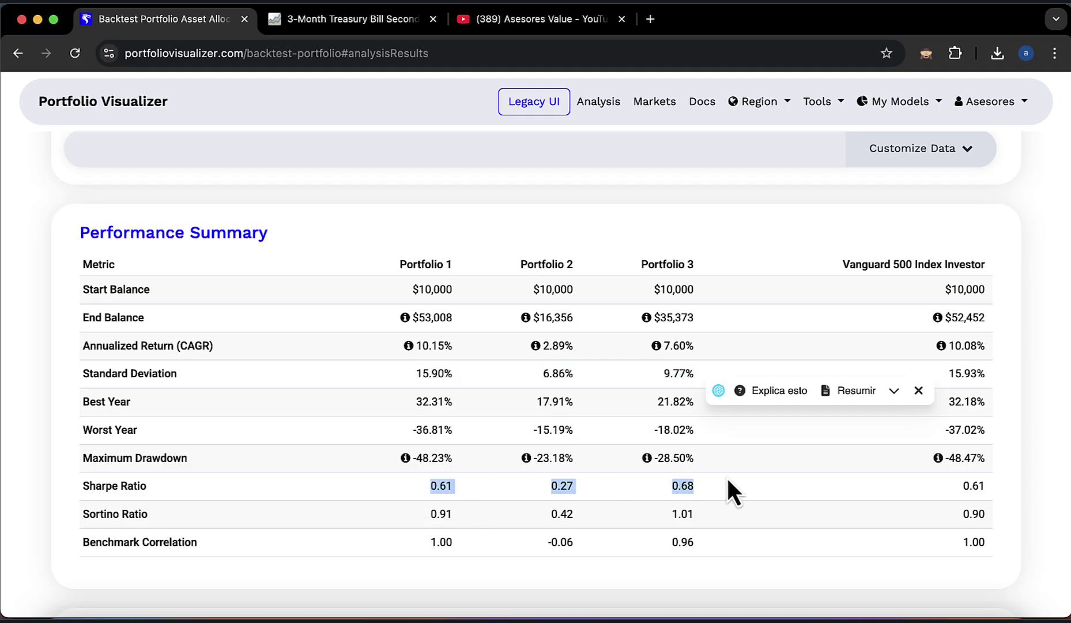
key("super+Tab")
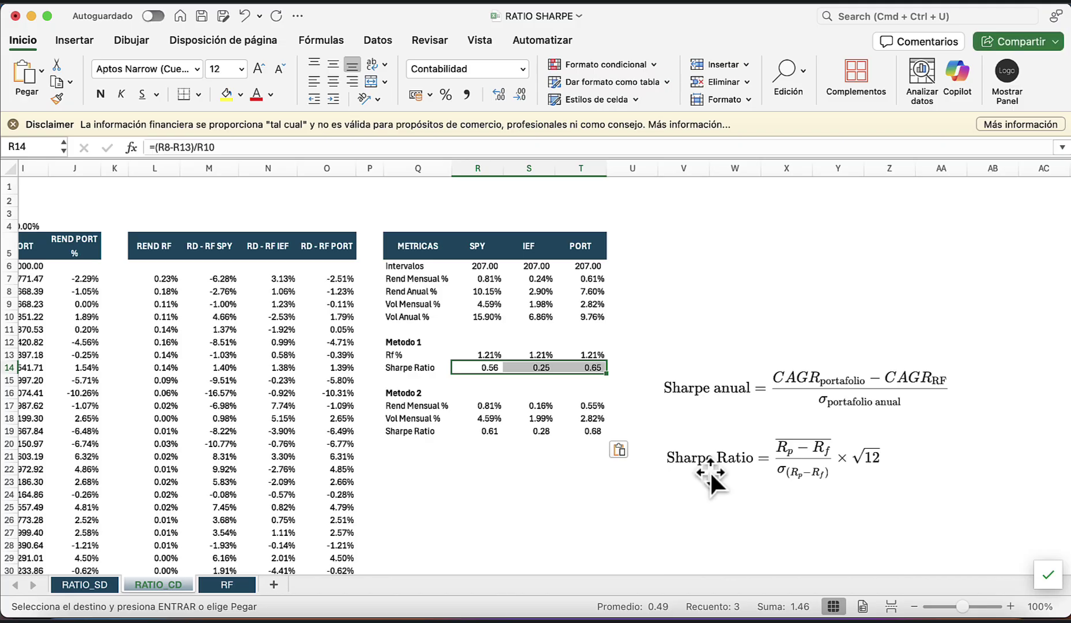
left_click_drag(486, 431, 603, 433)
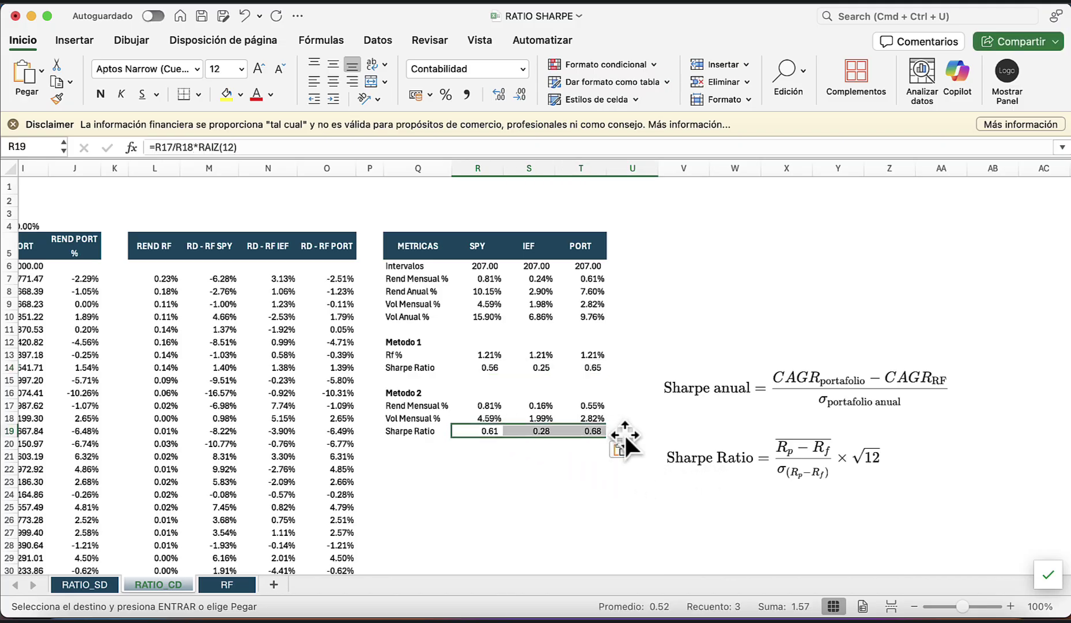
key("super+Tab")
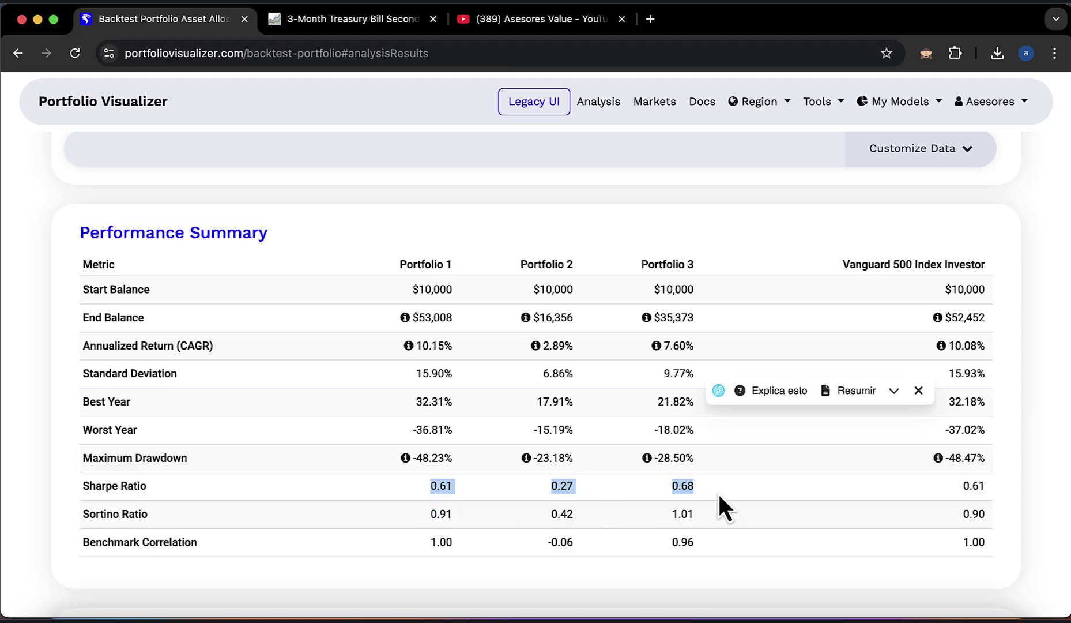
scroll(707, 495, "down", 2)
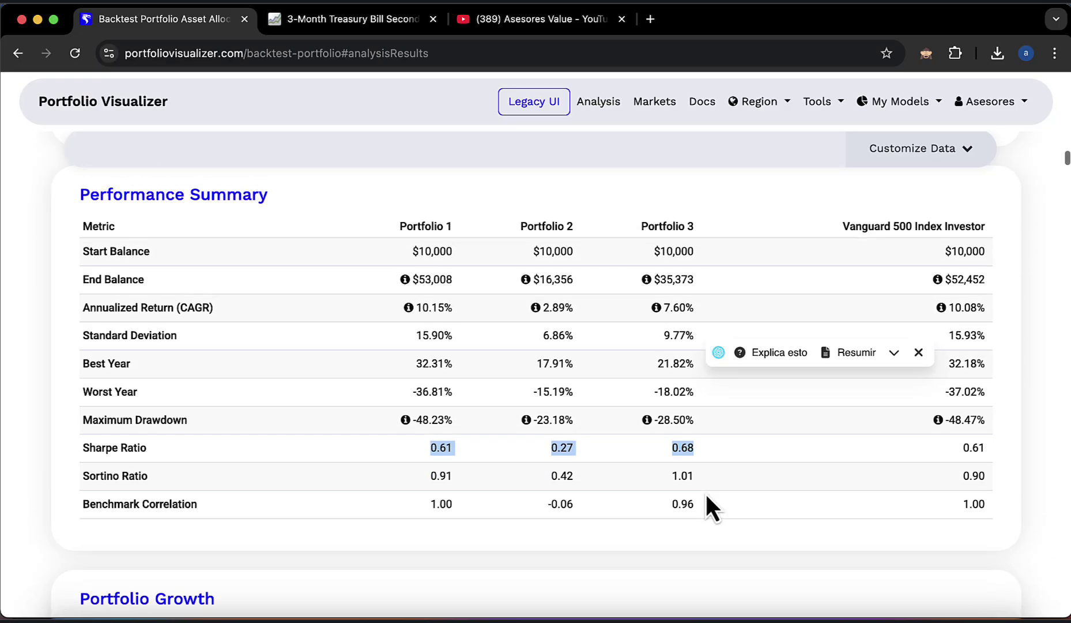
Review the RATIO_CD tables in Excel and recheck Portfolio Visualizer's Sharpe Ratio row against the Metodo 2 results in R19:T19.
key("super+Tab")
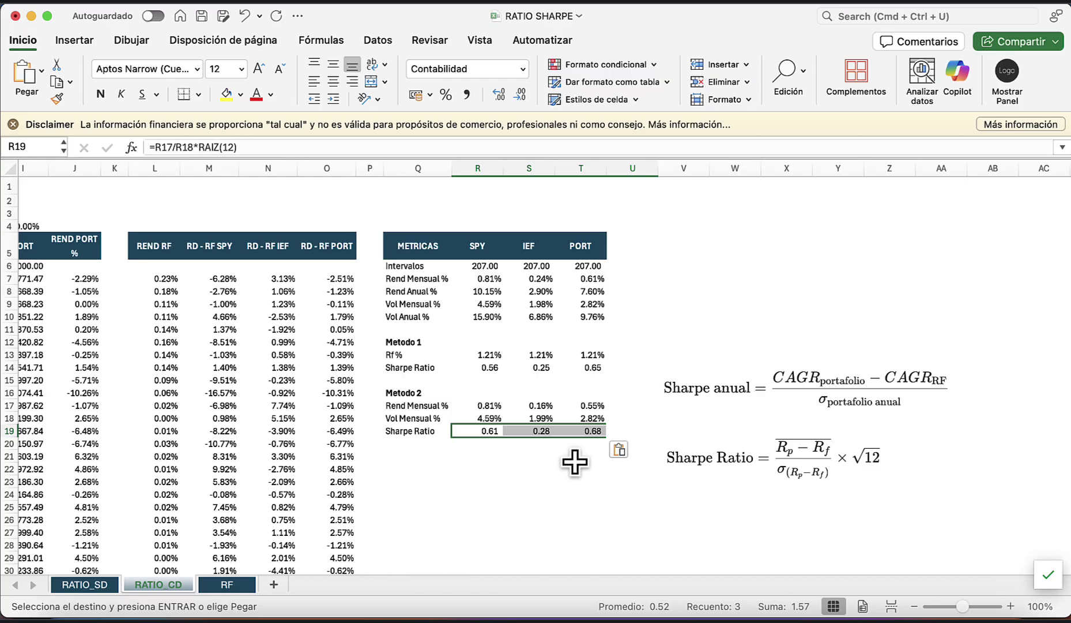
scroll(334, 411, "left", 10)
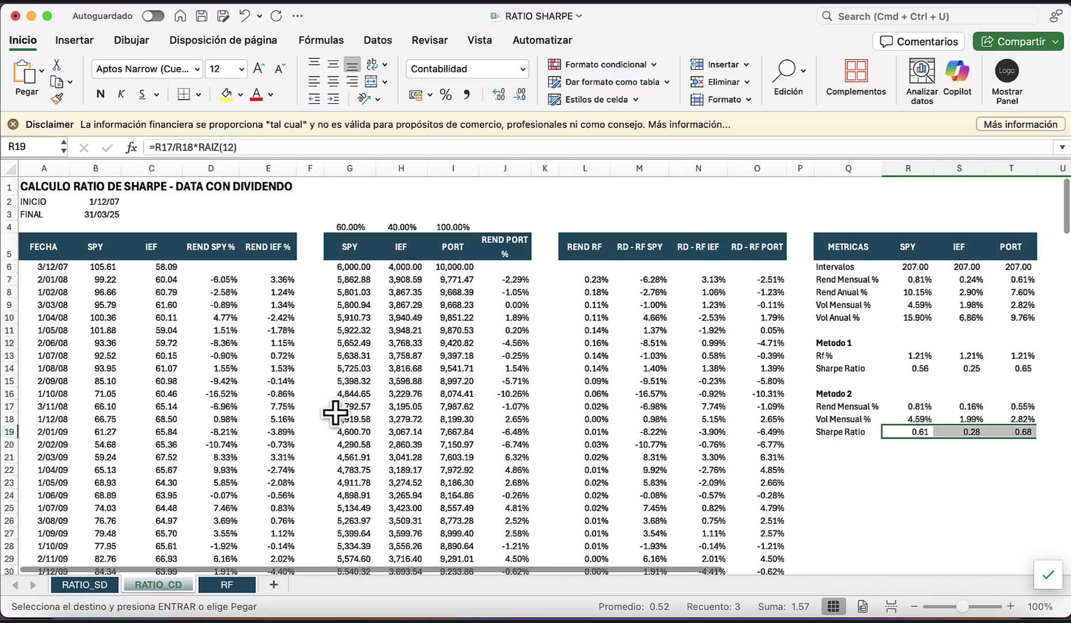
scroll(334, 412, "right", 1)
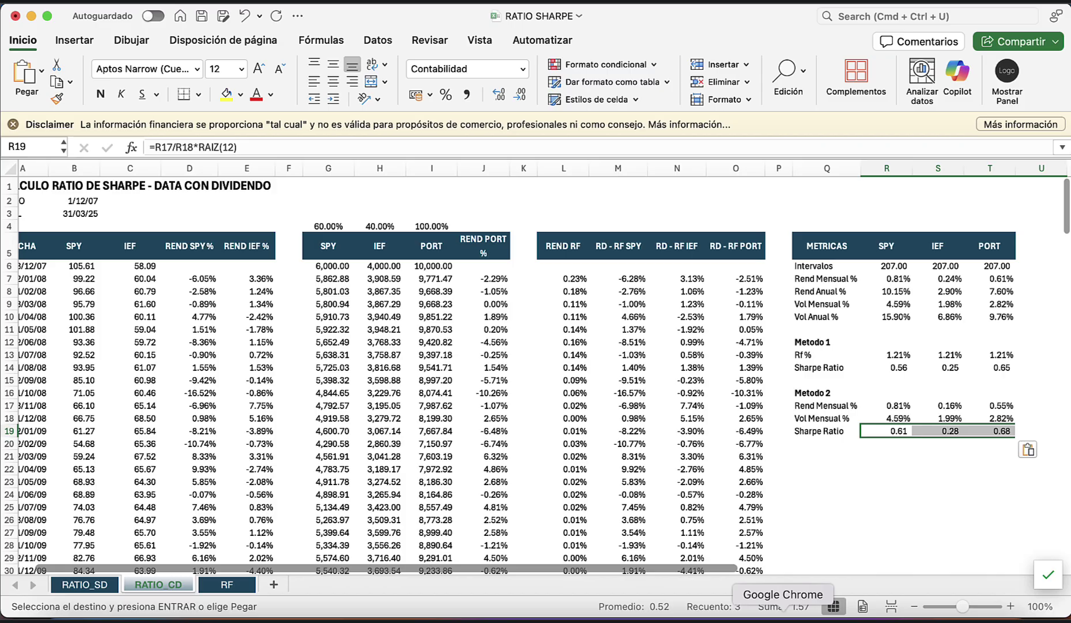
left_click(784, 614)
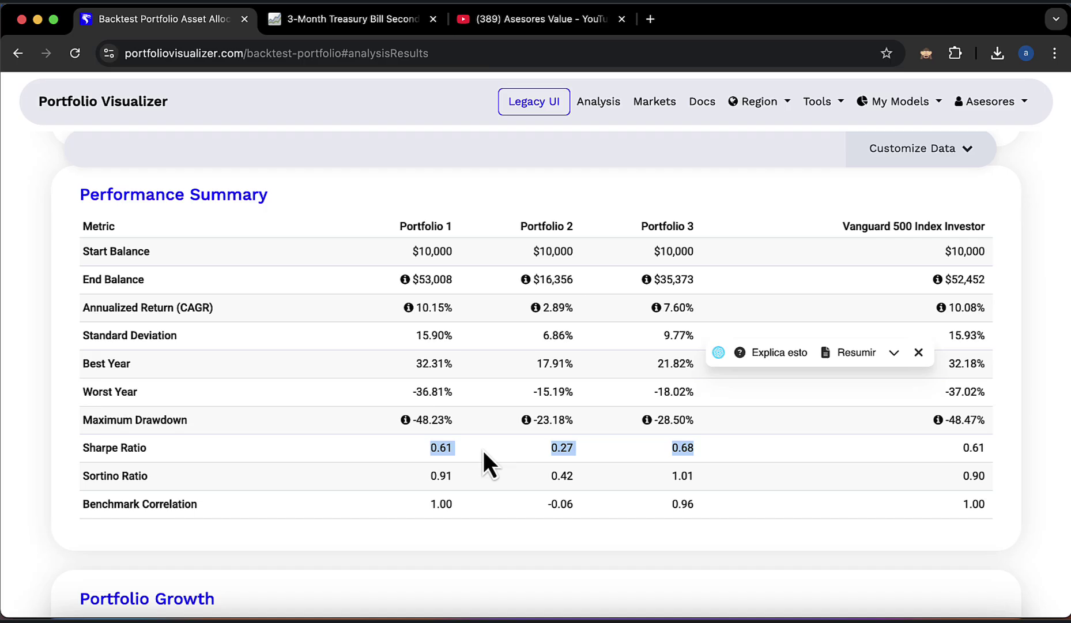
left_click(602, 455)
left_click_drag(709, 455, 406, 451)
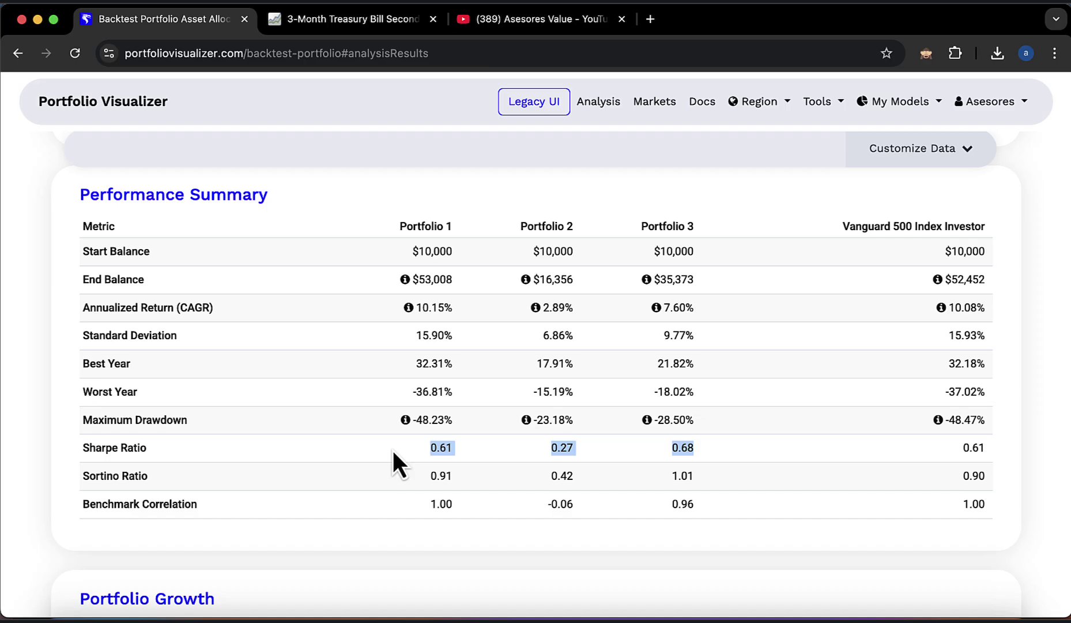
left_click(818, 609)
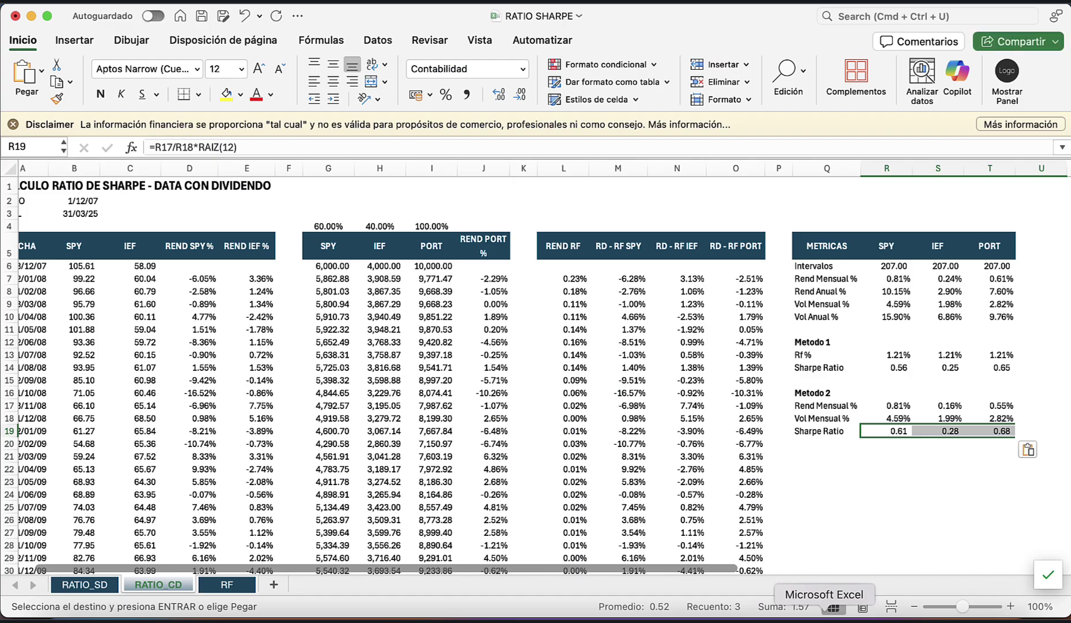
key("super+v")
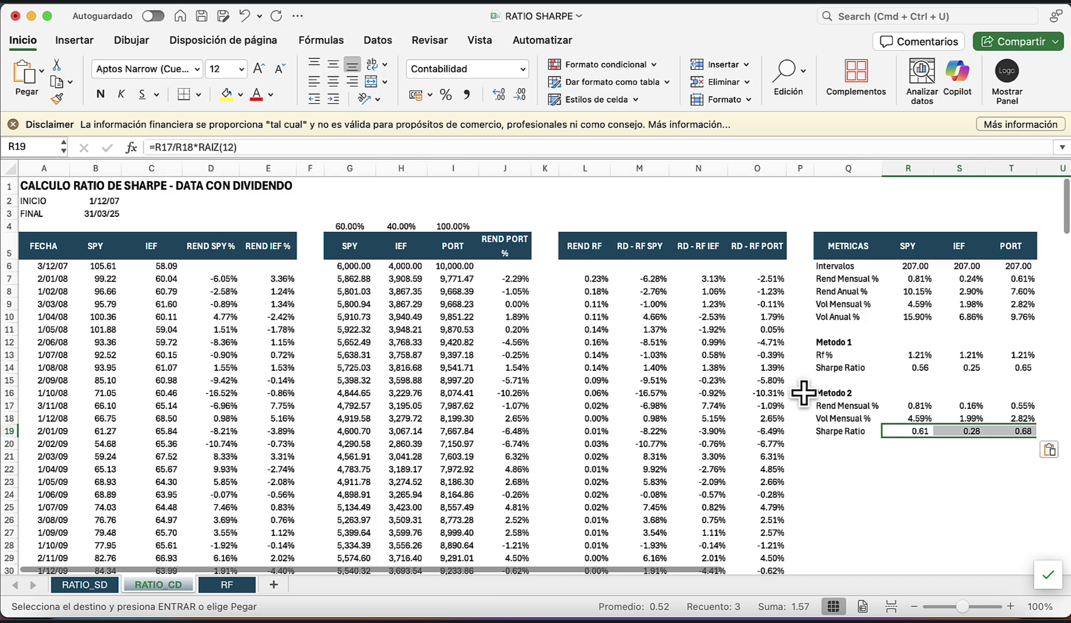
scroll(804, 392, "right", 10)
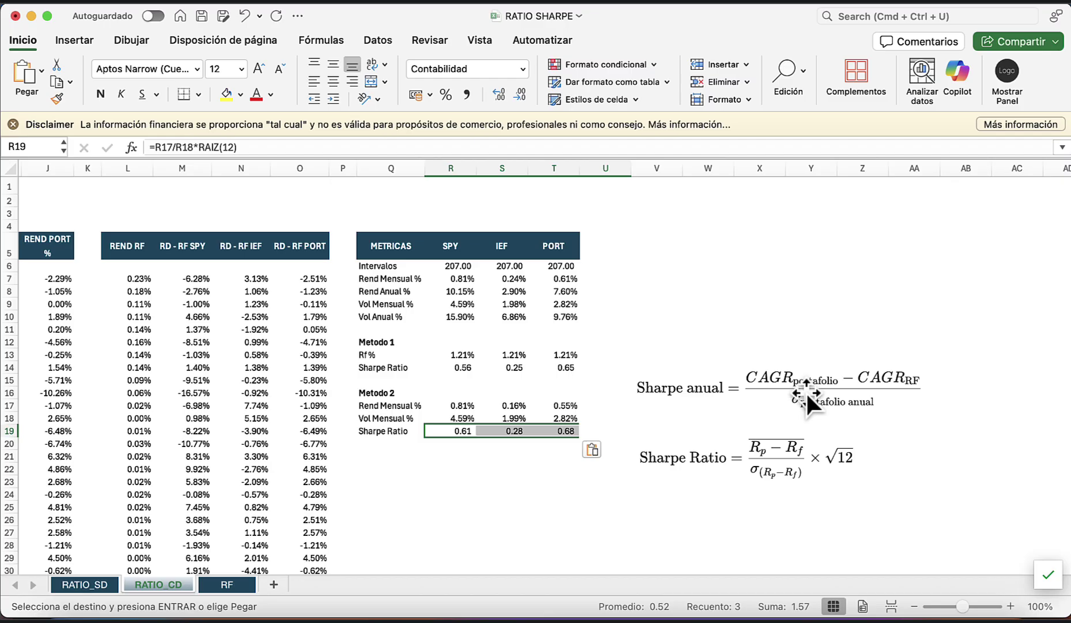
left_click(502, 445)
left_click_drag(538, 435, 451, 434)
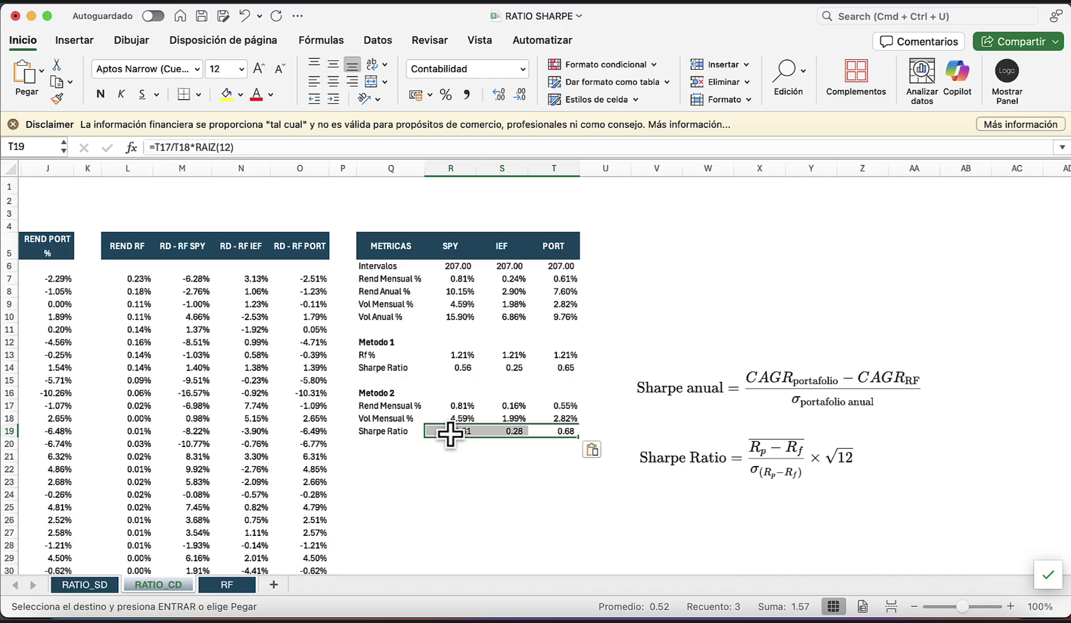
Compare the Metodo 1 Sharpe ratios in R14:T14 with the Metodo 2 ratios in R19:T19, including the PORT cells T14 and T19.
scroll(577, 450, "down", 3)
scroll(725, 466, "up", 3)
scroll(635, 426, "right", 1)
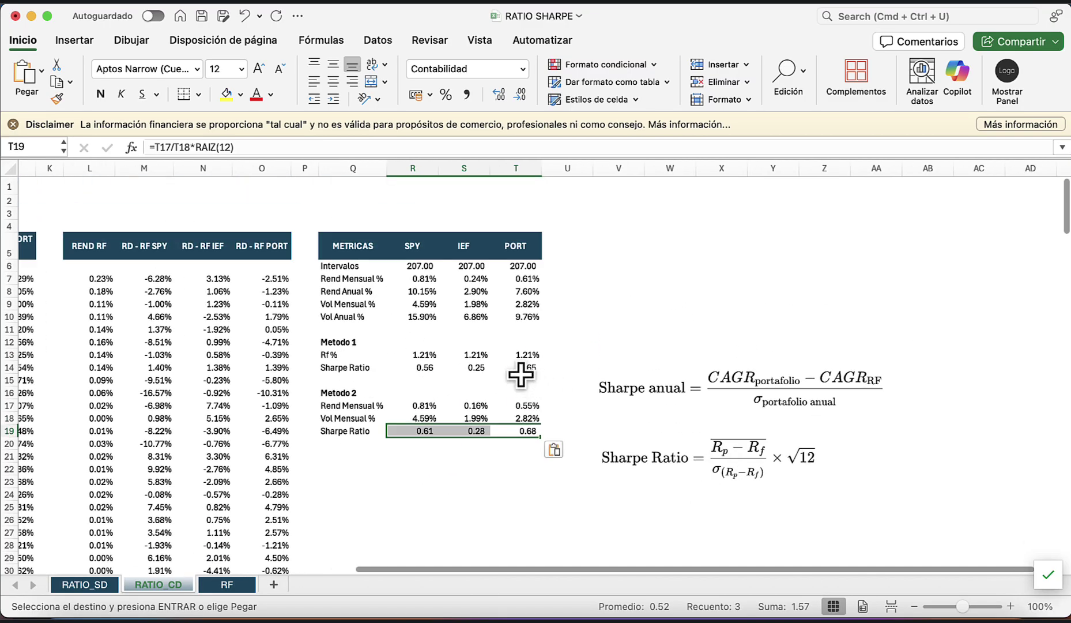
mouse_move(545, 368)
left_mouse_down()
mouse_move(420, 364)
mouse_move(527, 368)
left_mouse_up()
left_click(410, 406)
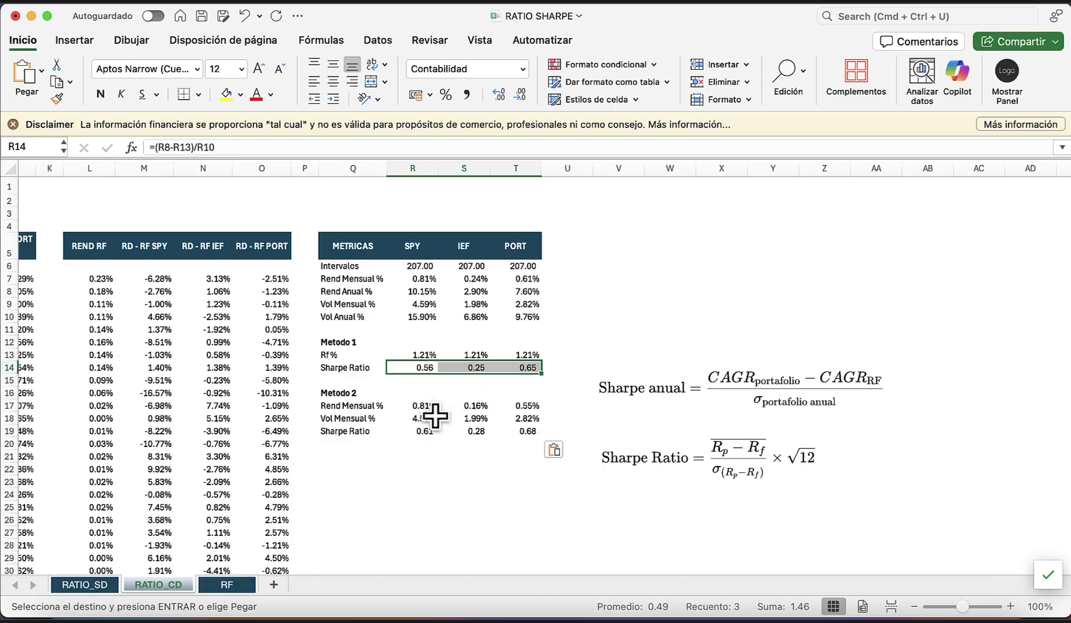
left_click_drag(411, 432, 521, 434)
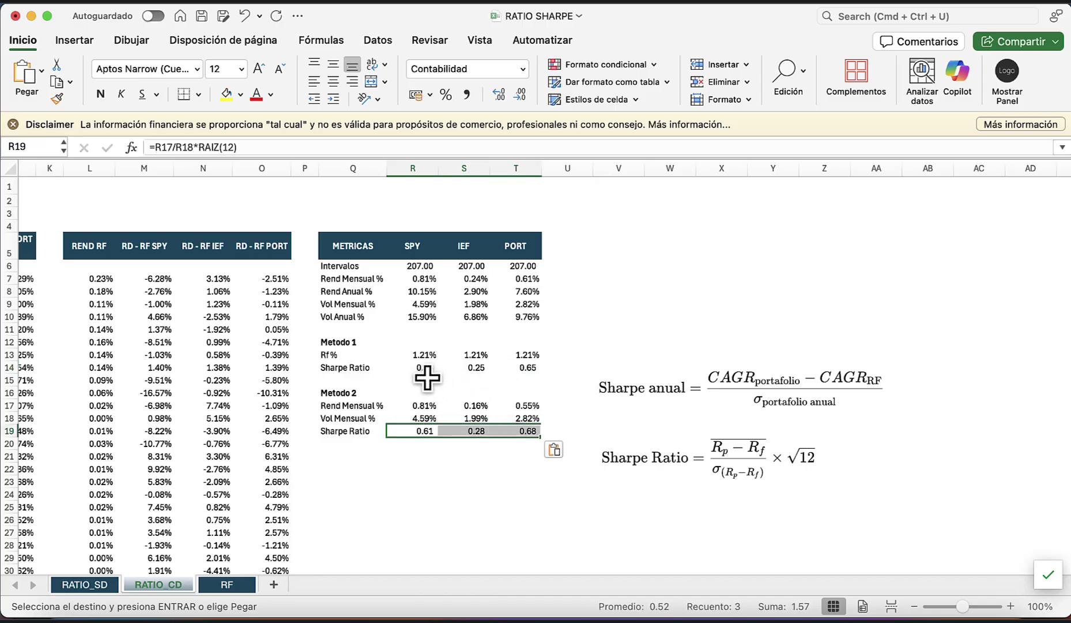
left_click_drag(424, 368, 528, 367)
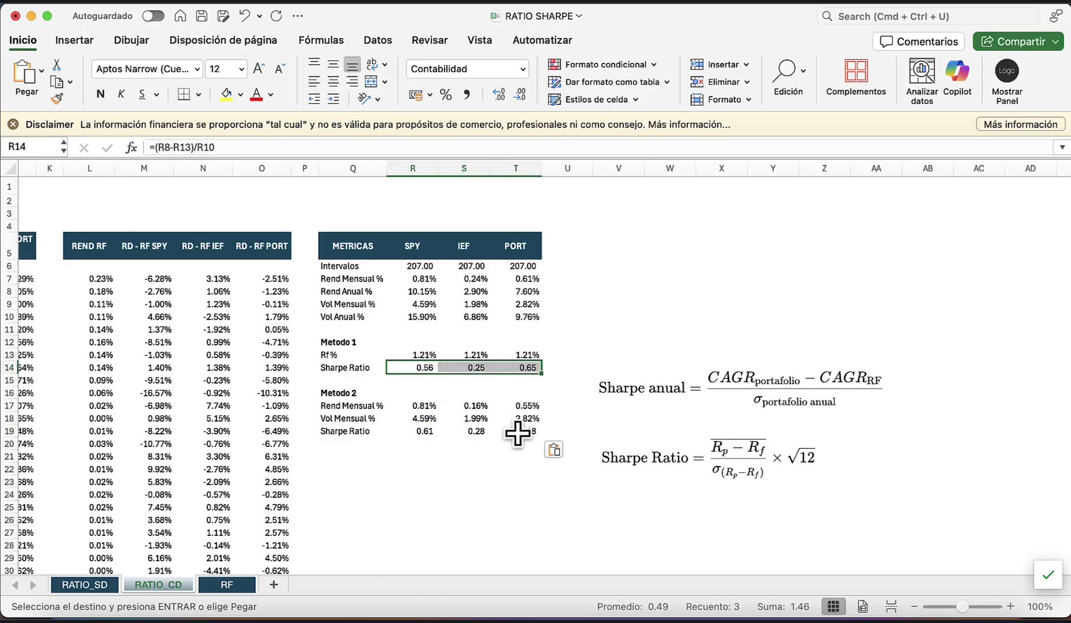
left_click(528, 367)
left_click(522, 432)
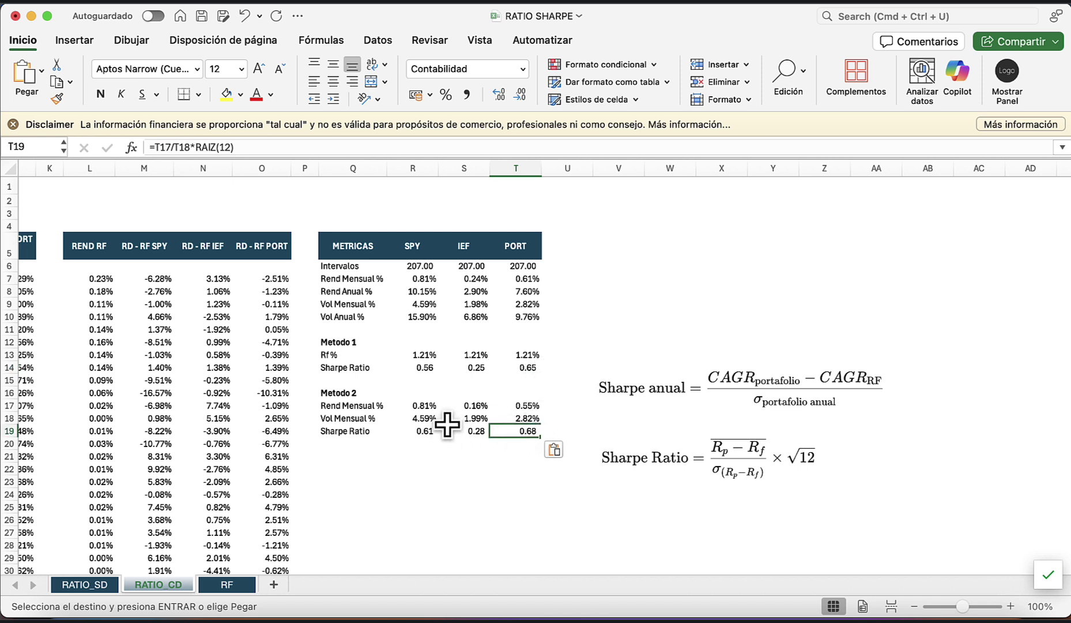
left_click_drag(416, 365, 523, 366)
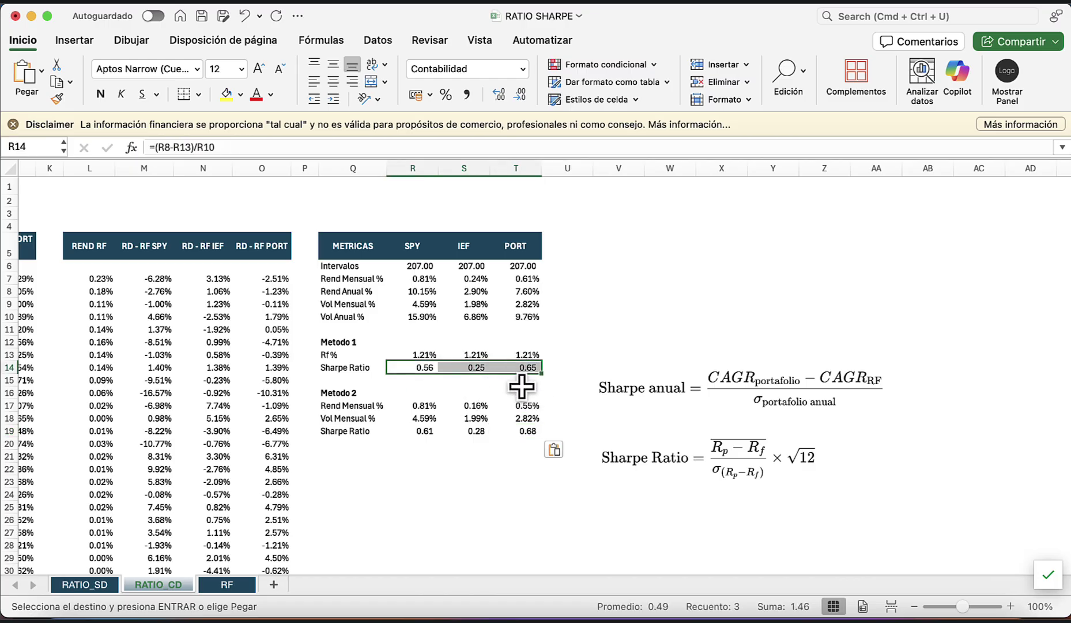
Examine the SPY and IEF metrics alongside their Metodo 1 and Metodo 2 Sharpe ratios in rows 14 and 19.
scroll(496, 387, "left", 1)
scroll(496, 387, "down", 1)
scroll(497, 385, "left", 1)
scroll(497, 386, "down", 1)
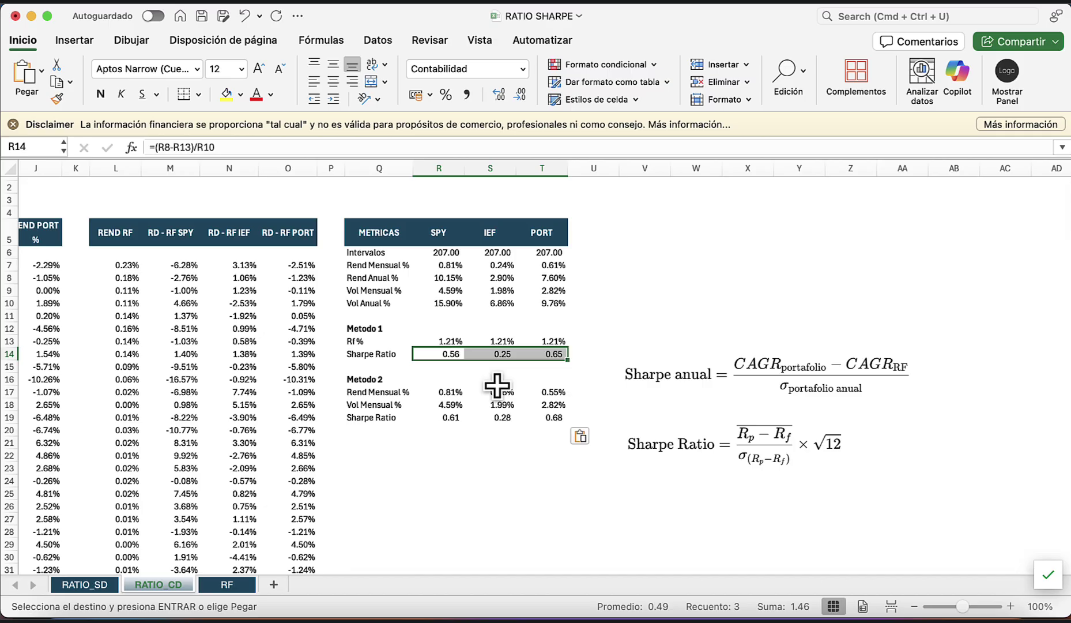
left_click(459, 278)
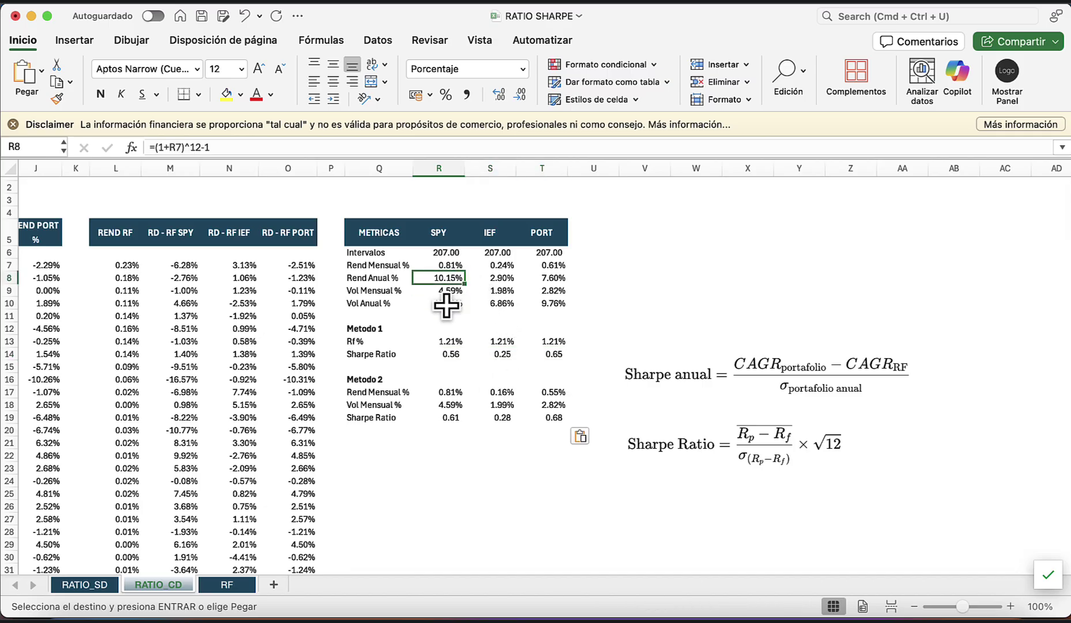
left_click(453, 354)
left_click(450, 417)
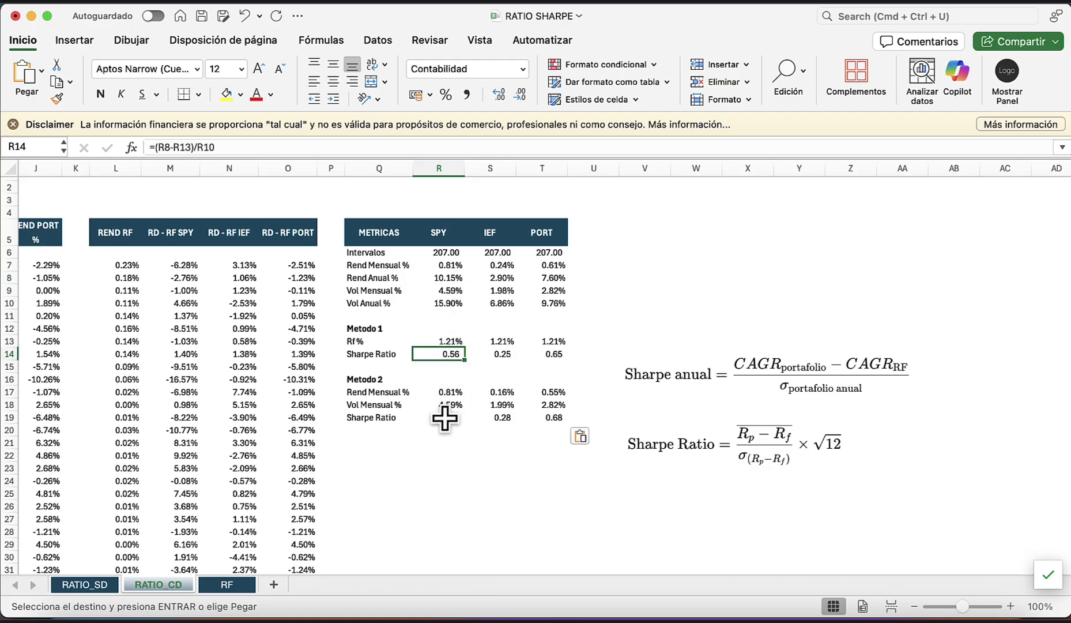
left_click(499, 291)
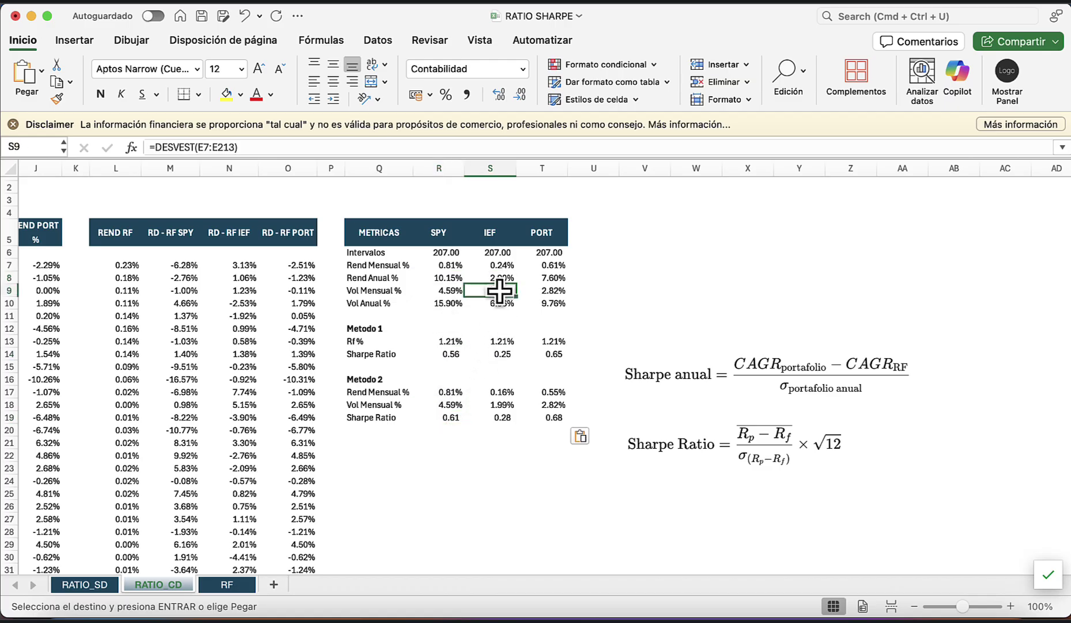
left_click(499, 353)
left_click(503, 416)
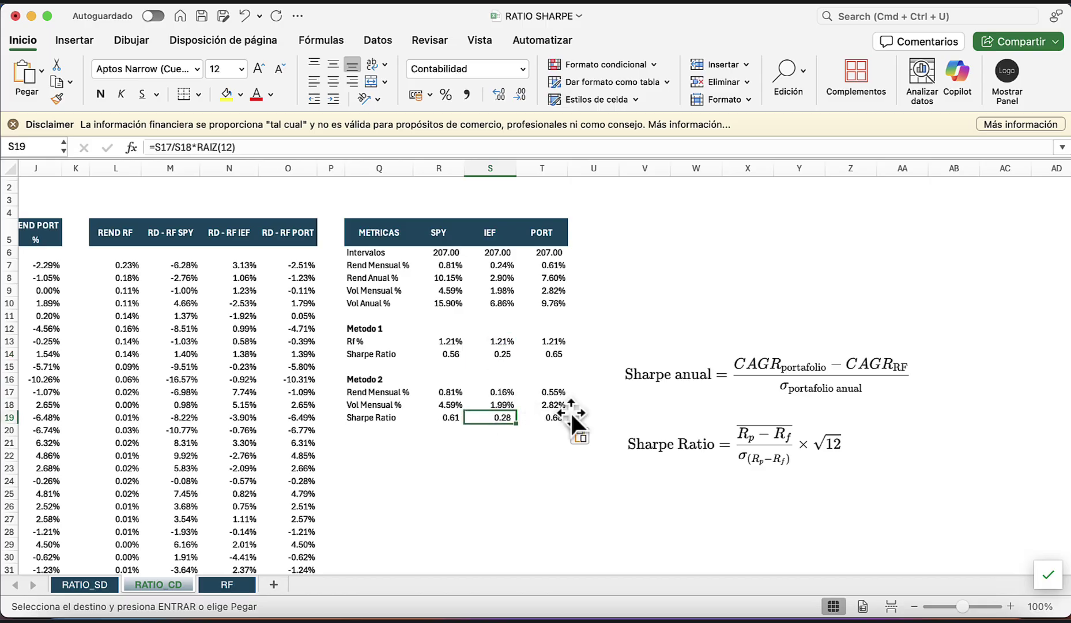
Check the PORT Metodo 1 Sharpe ratio in T14 against the Metodo 2 ratio in T19.
left_click(545, 356)
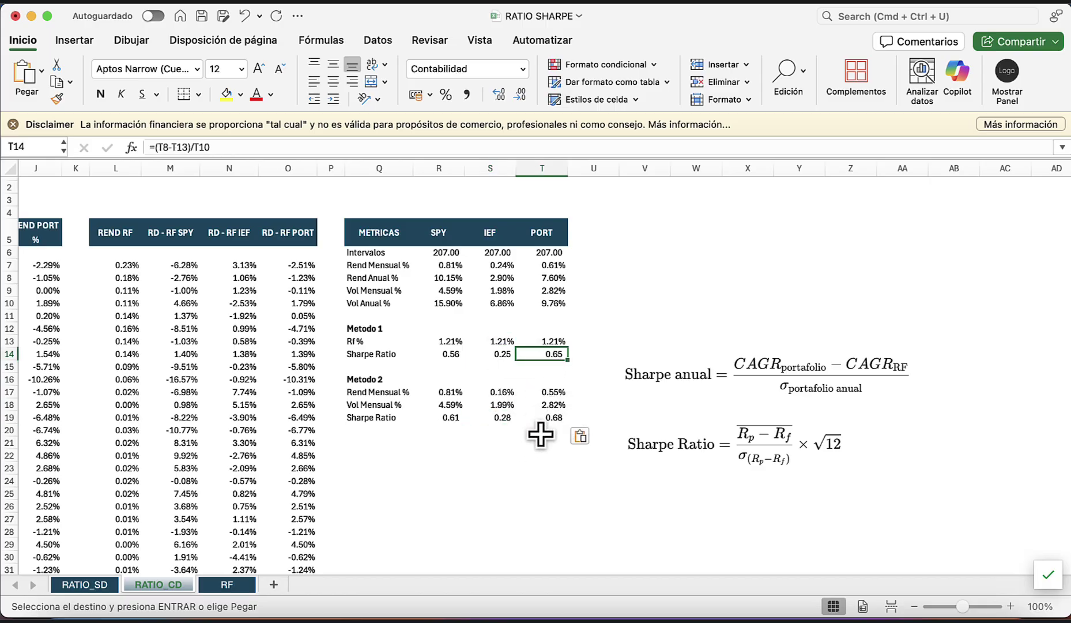
left_click(547, 430)
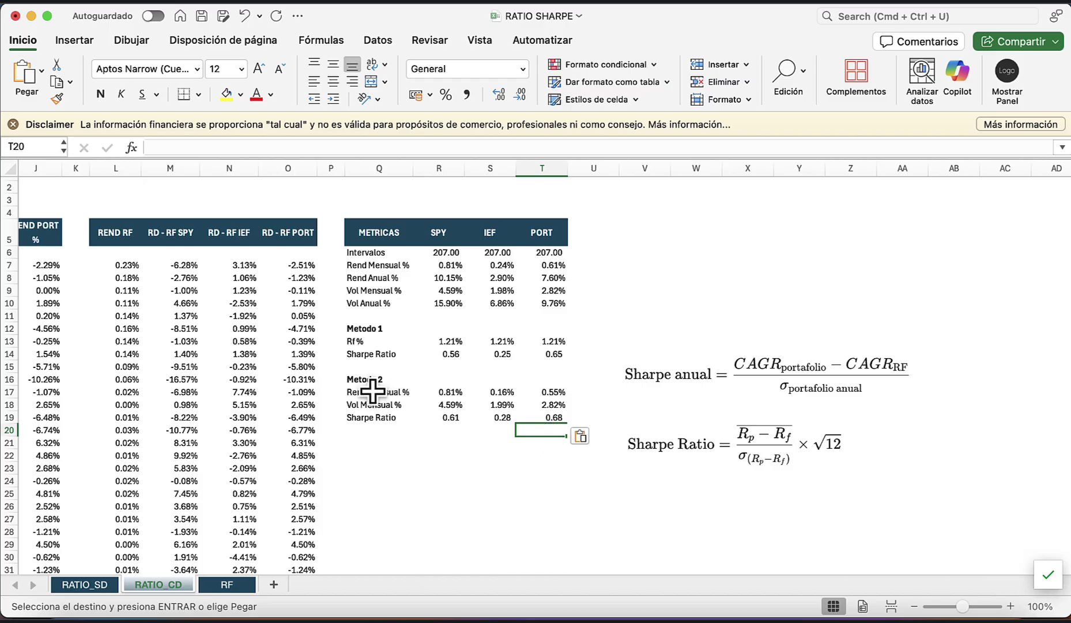
Open the RF sheet, switch to Google Chrome and copy the web address of FRED's TB3MS 3-Month Treasury Bill series.
left_click(230, 584)
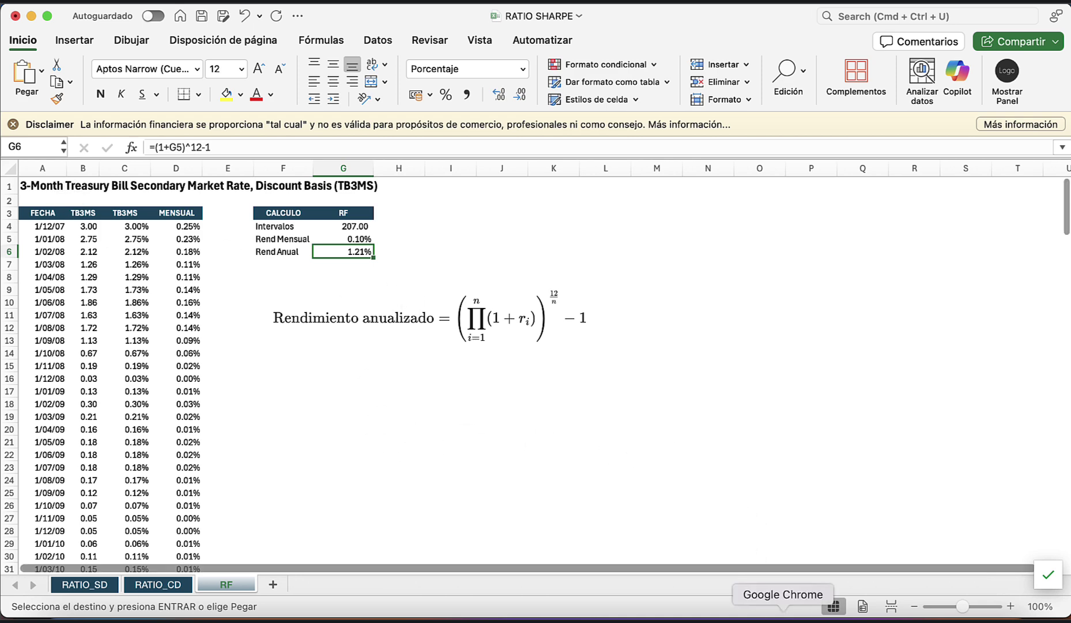
left_click(784, 615)
left_click(331, 19)
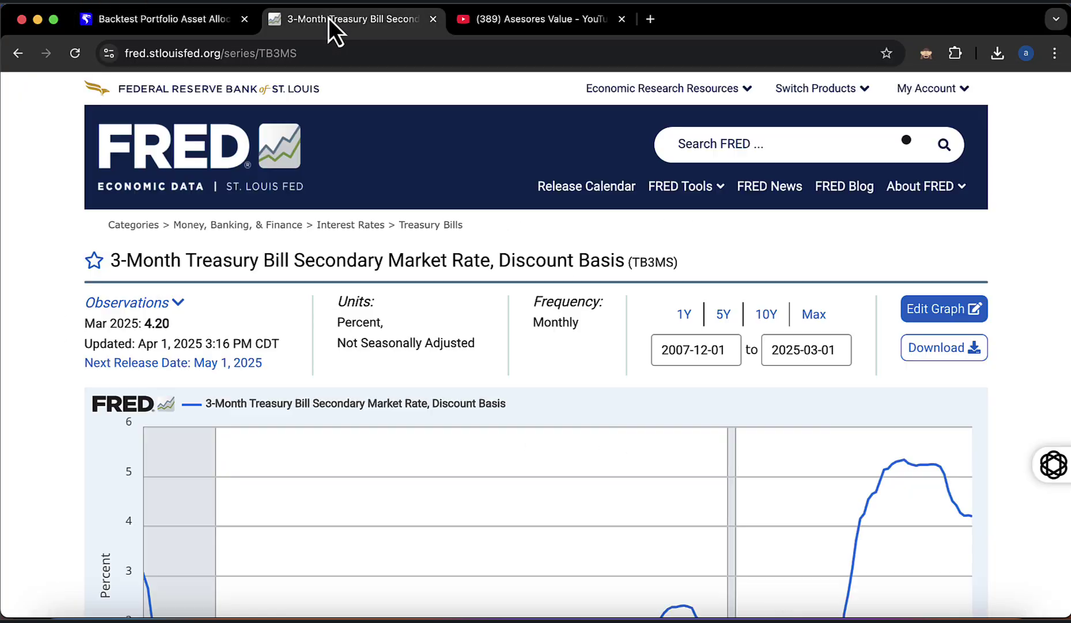
left_click(323, 52)
key("super+c")
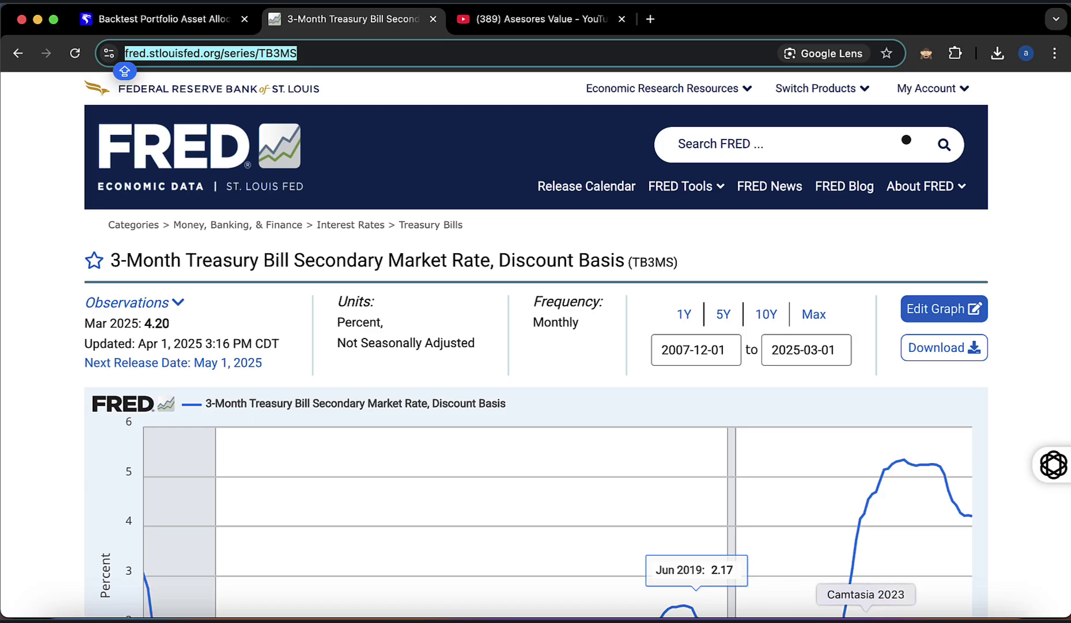
left_click(825, 615)
left_click(283, 379)
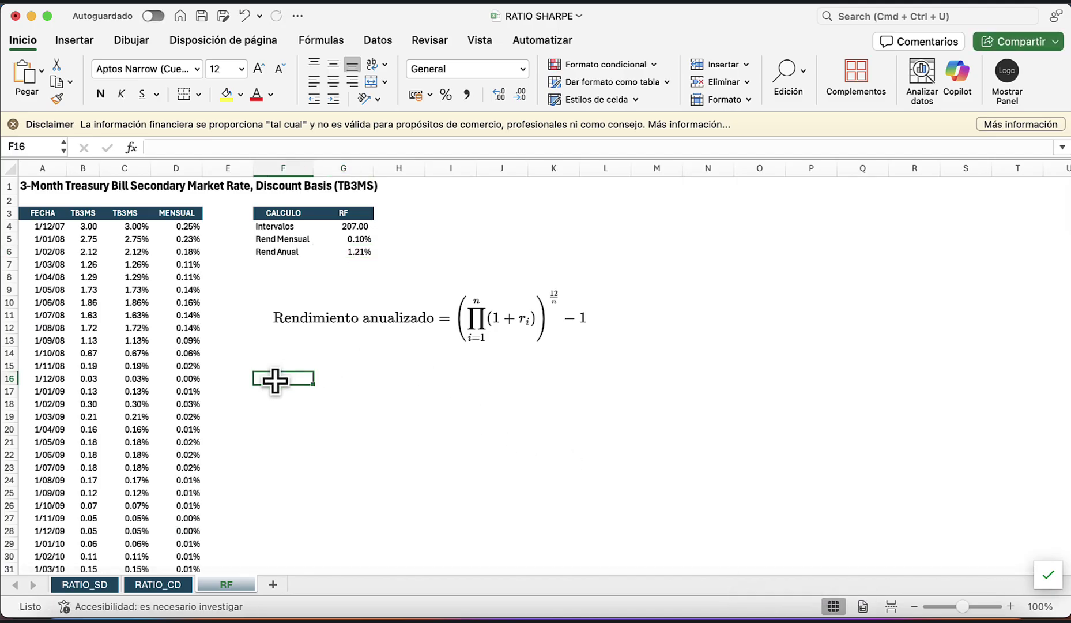
key("super+v")
key("Return")
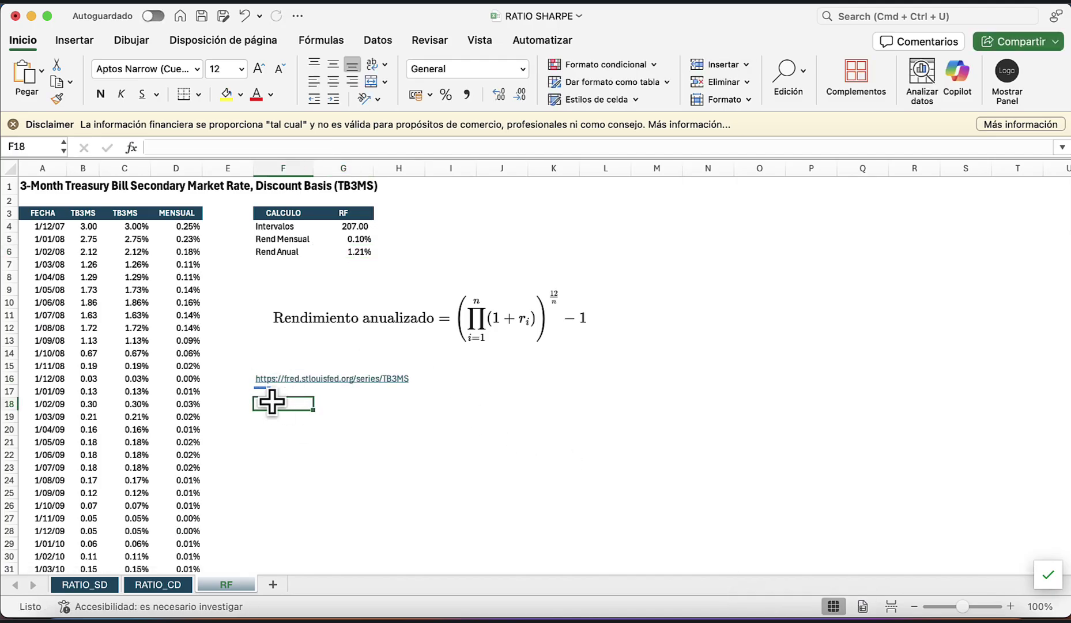
left_click(331, 404)
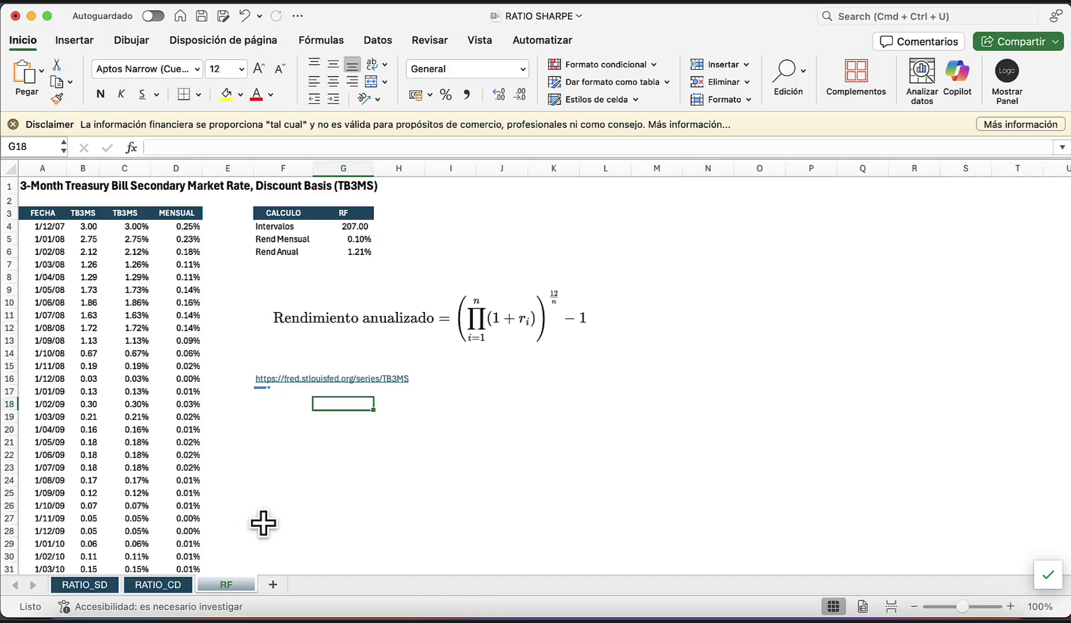
left_click(176, 591)
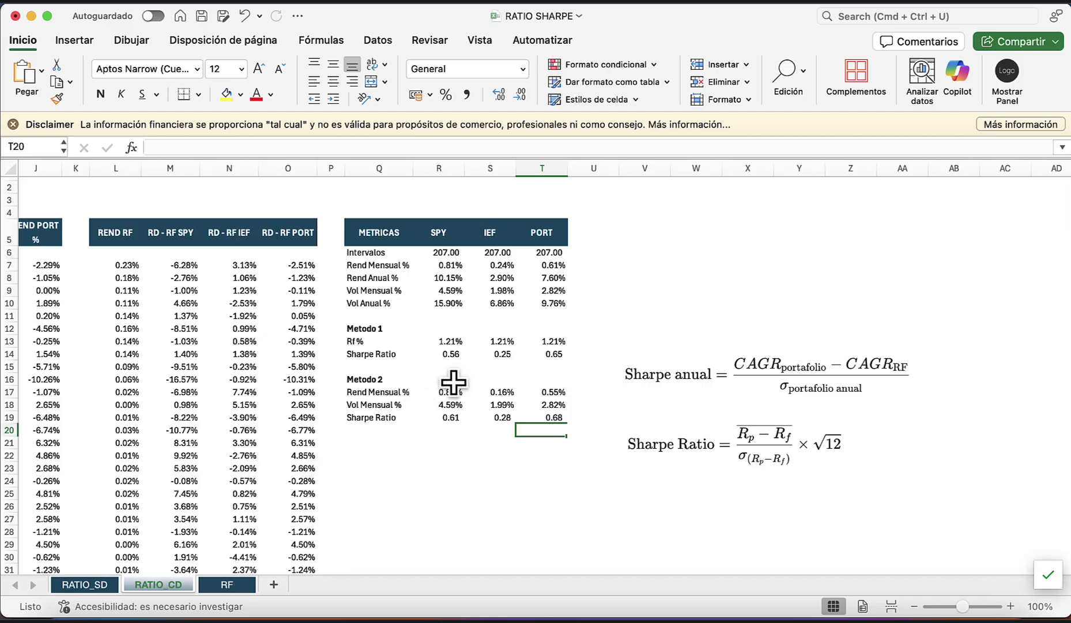